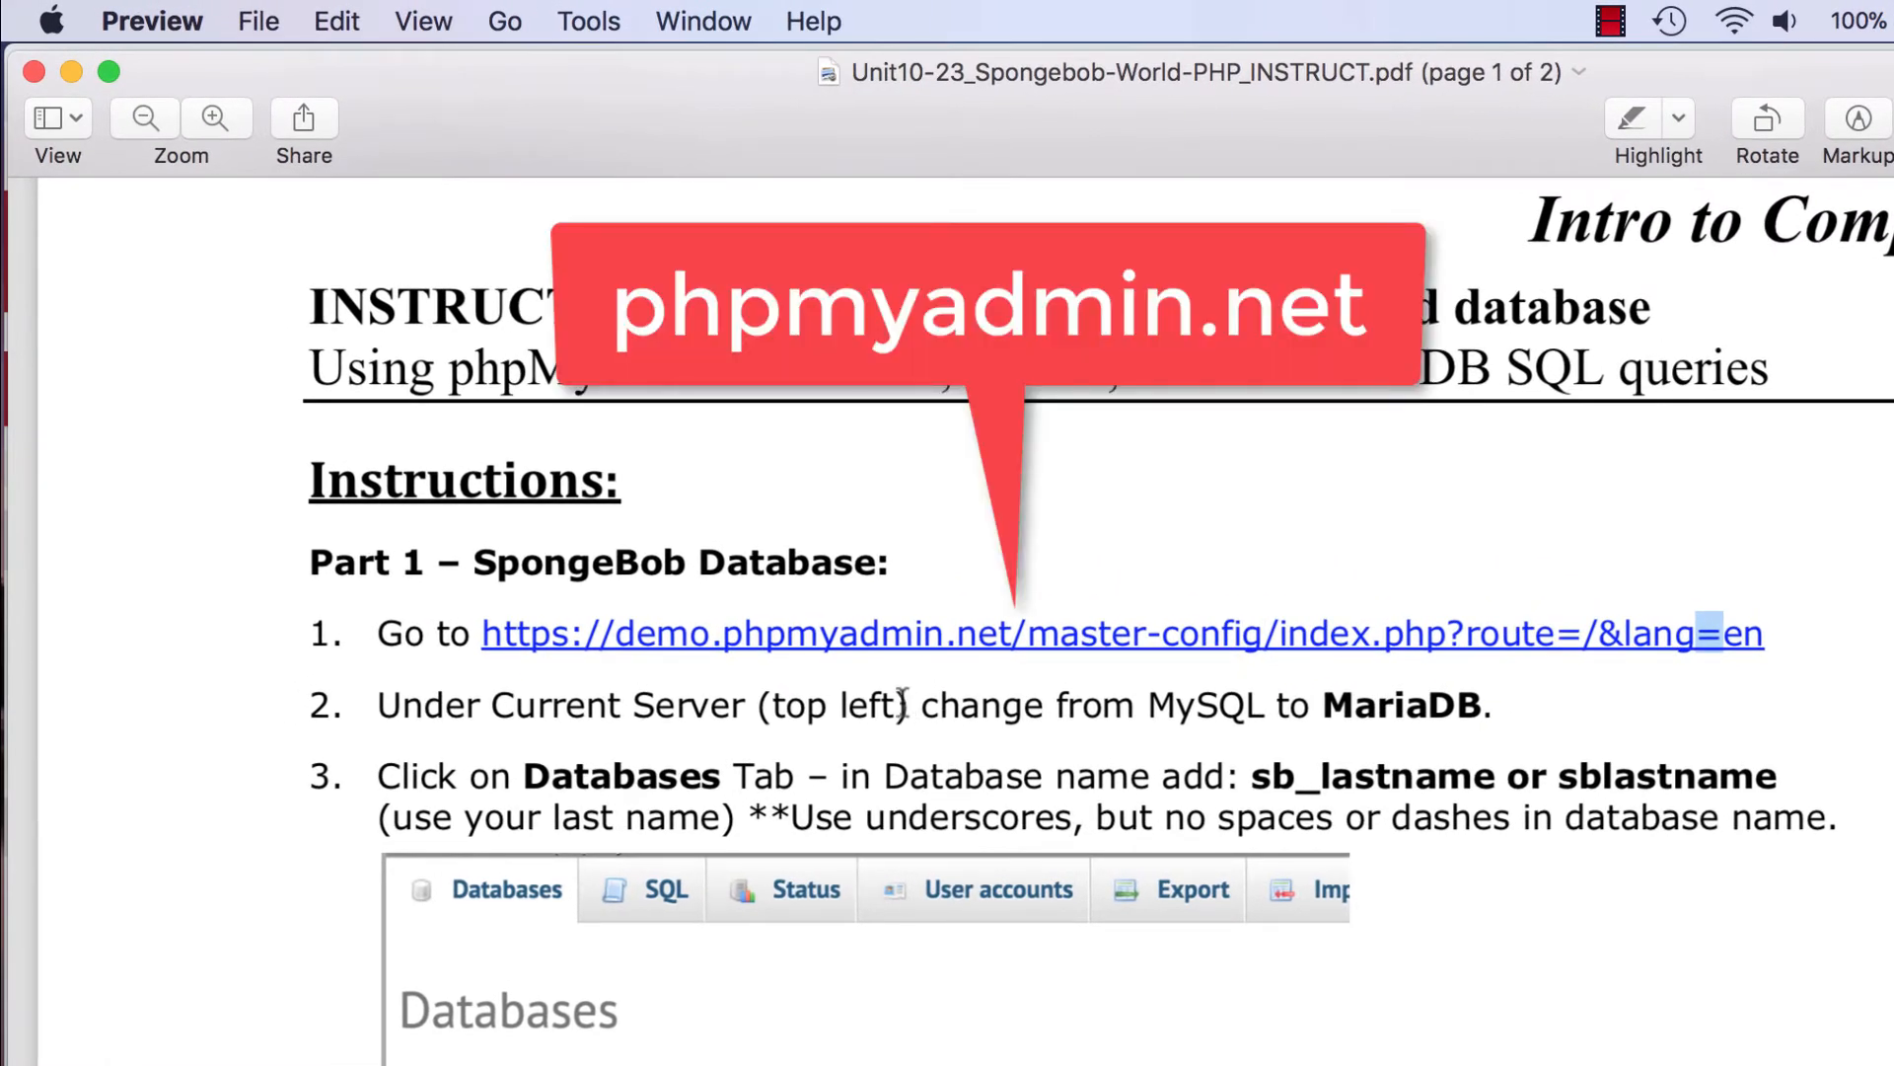
Open the phpMyAdmin demo link from the instructions PDF and switch the current server to phpMyAdmin demo - MariaDB.
click(1106, 635)
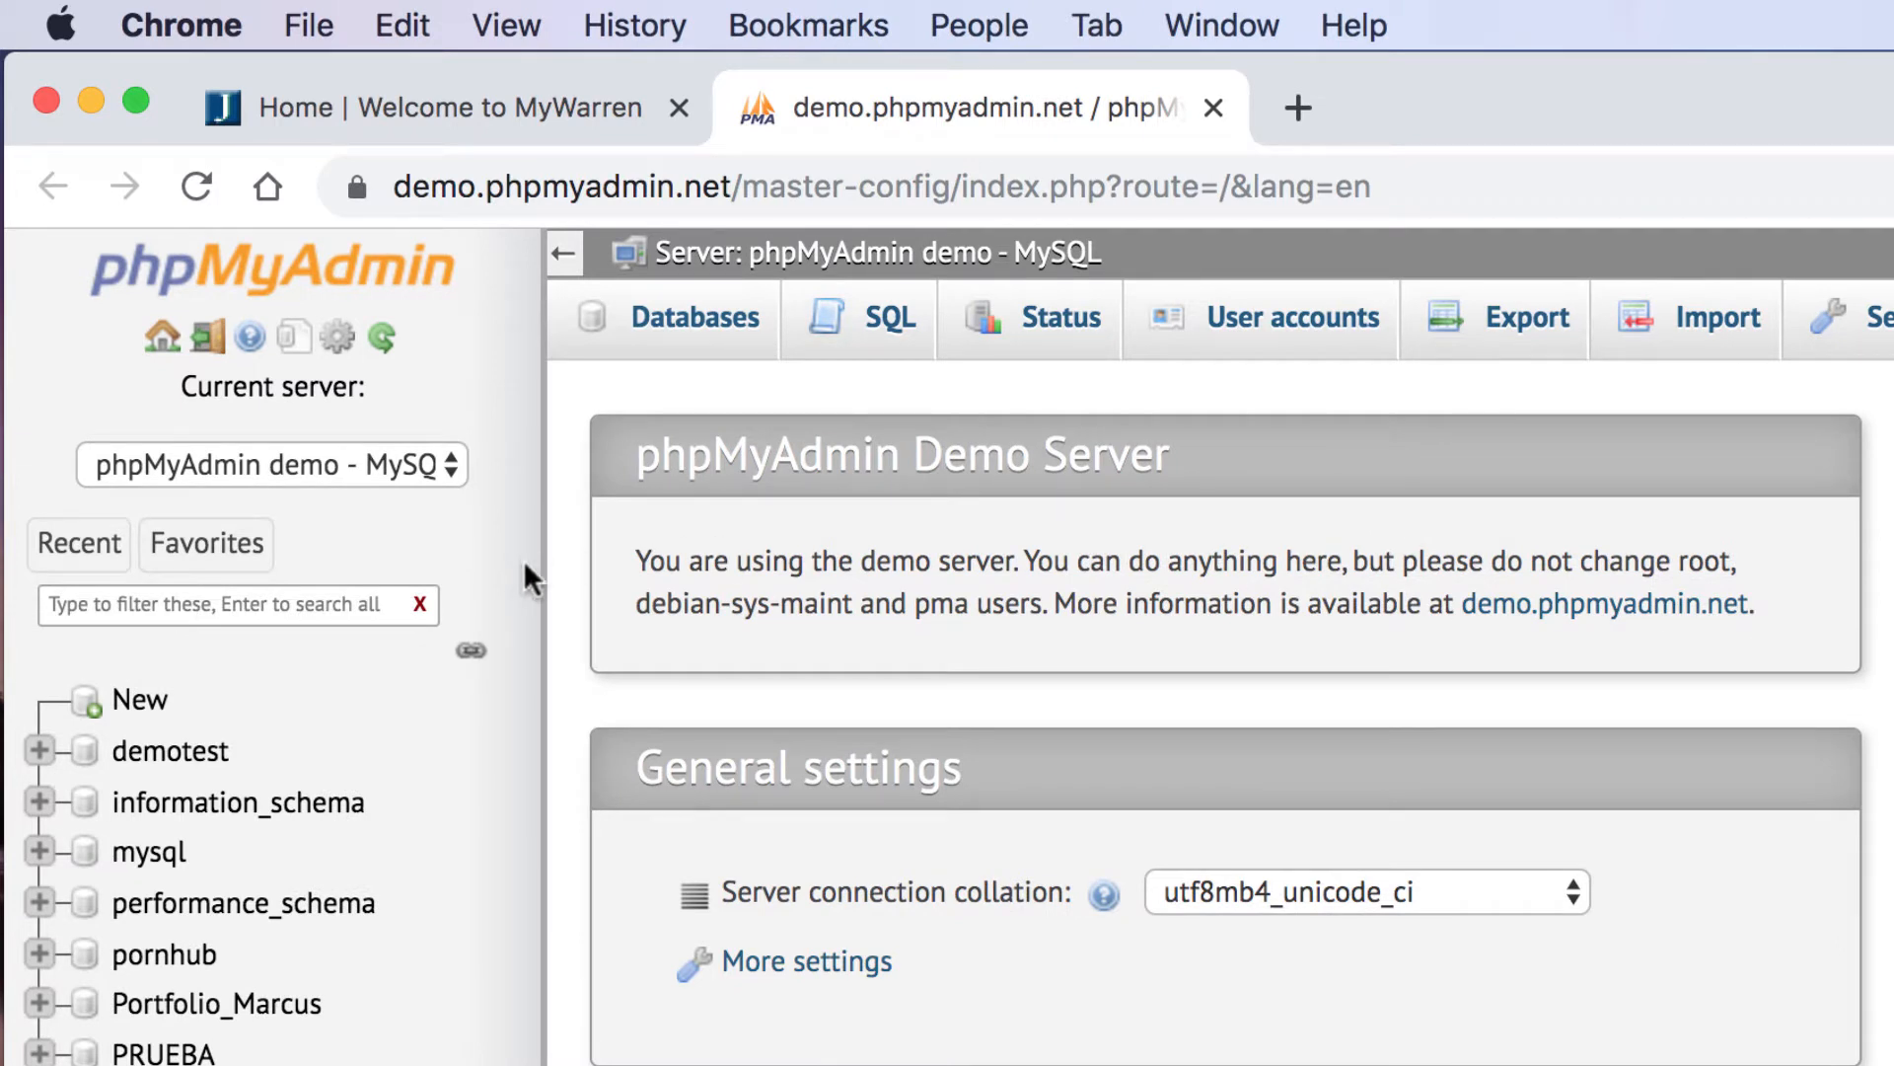
click(449, 465)
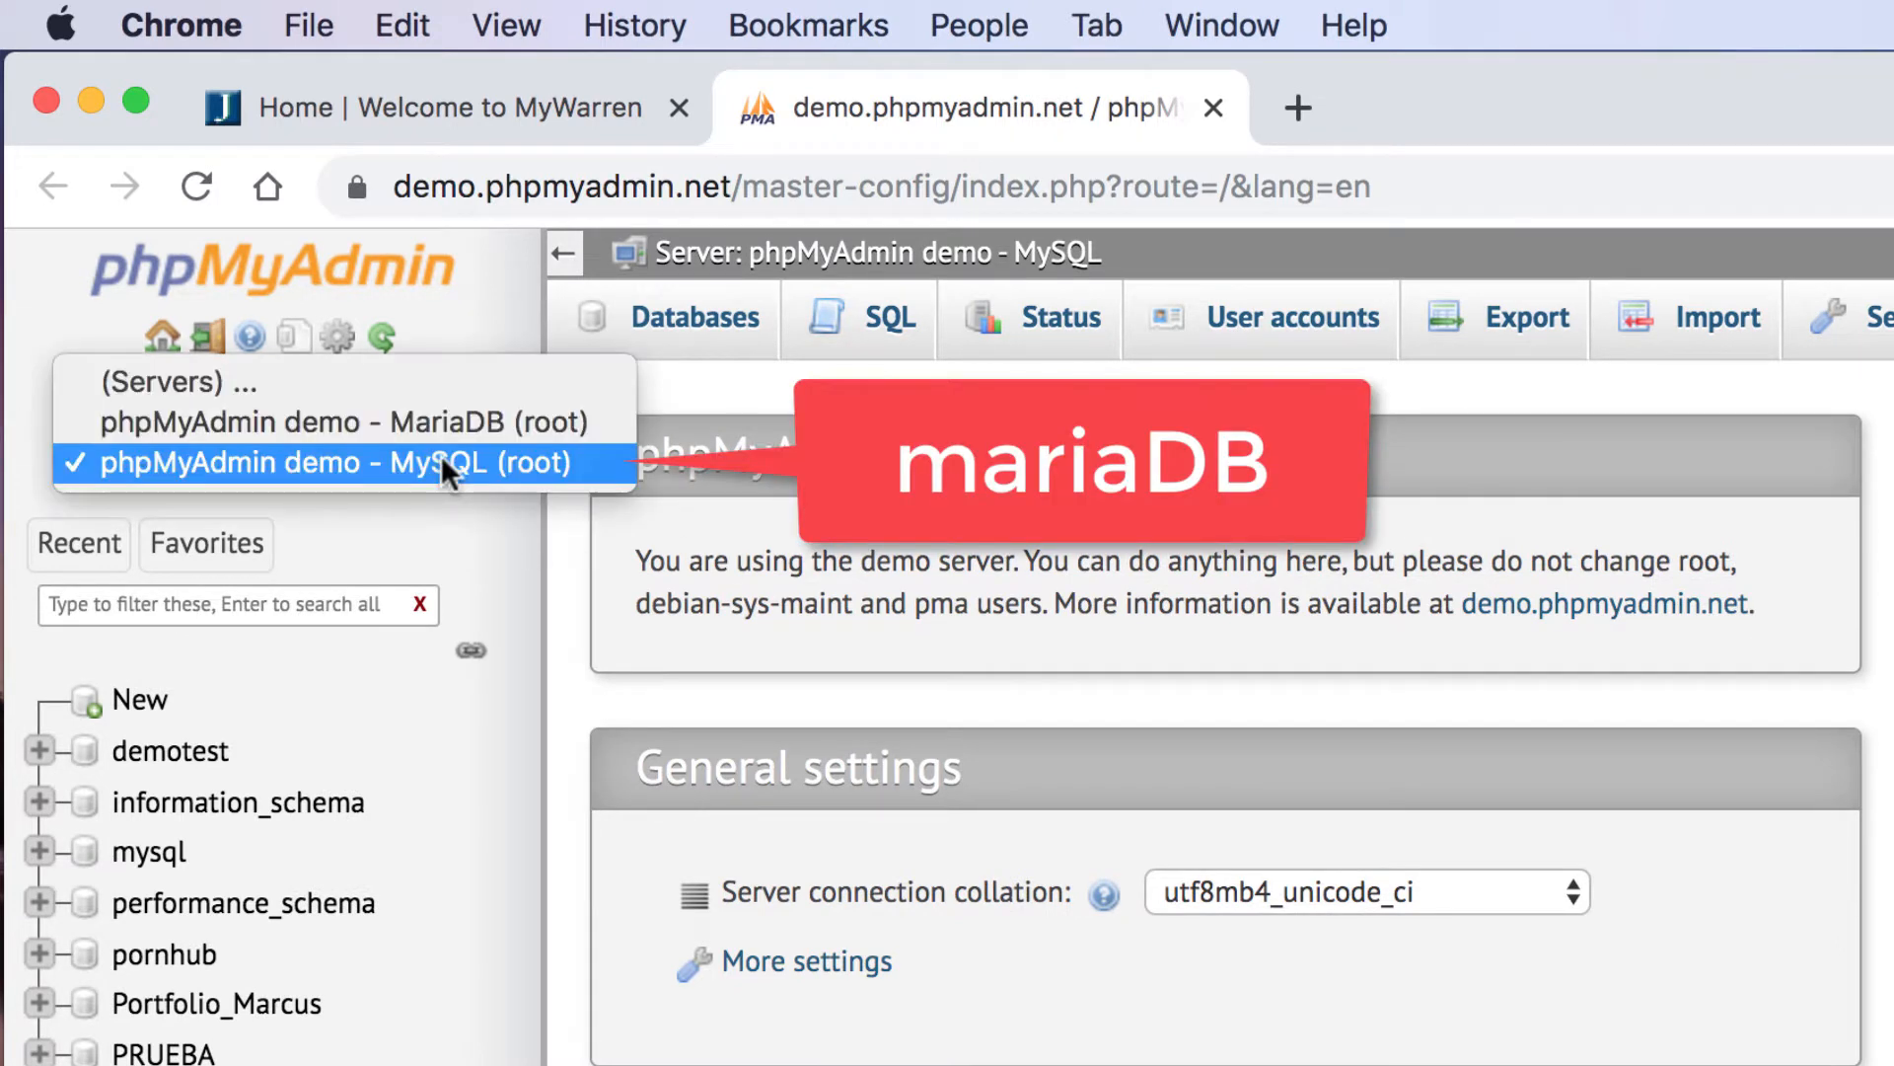
click(484, 424)
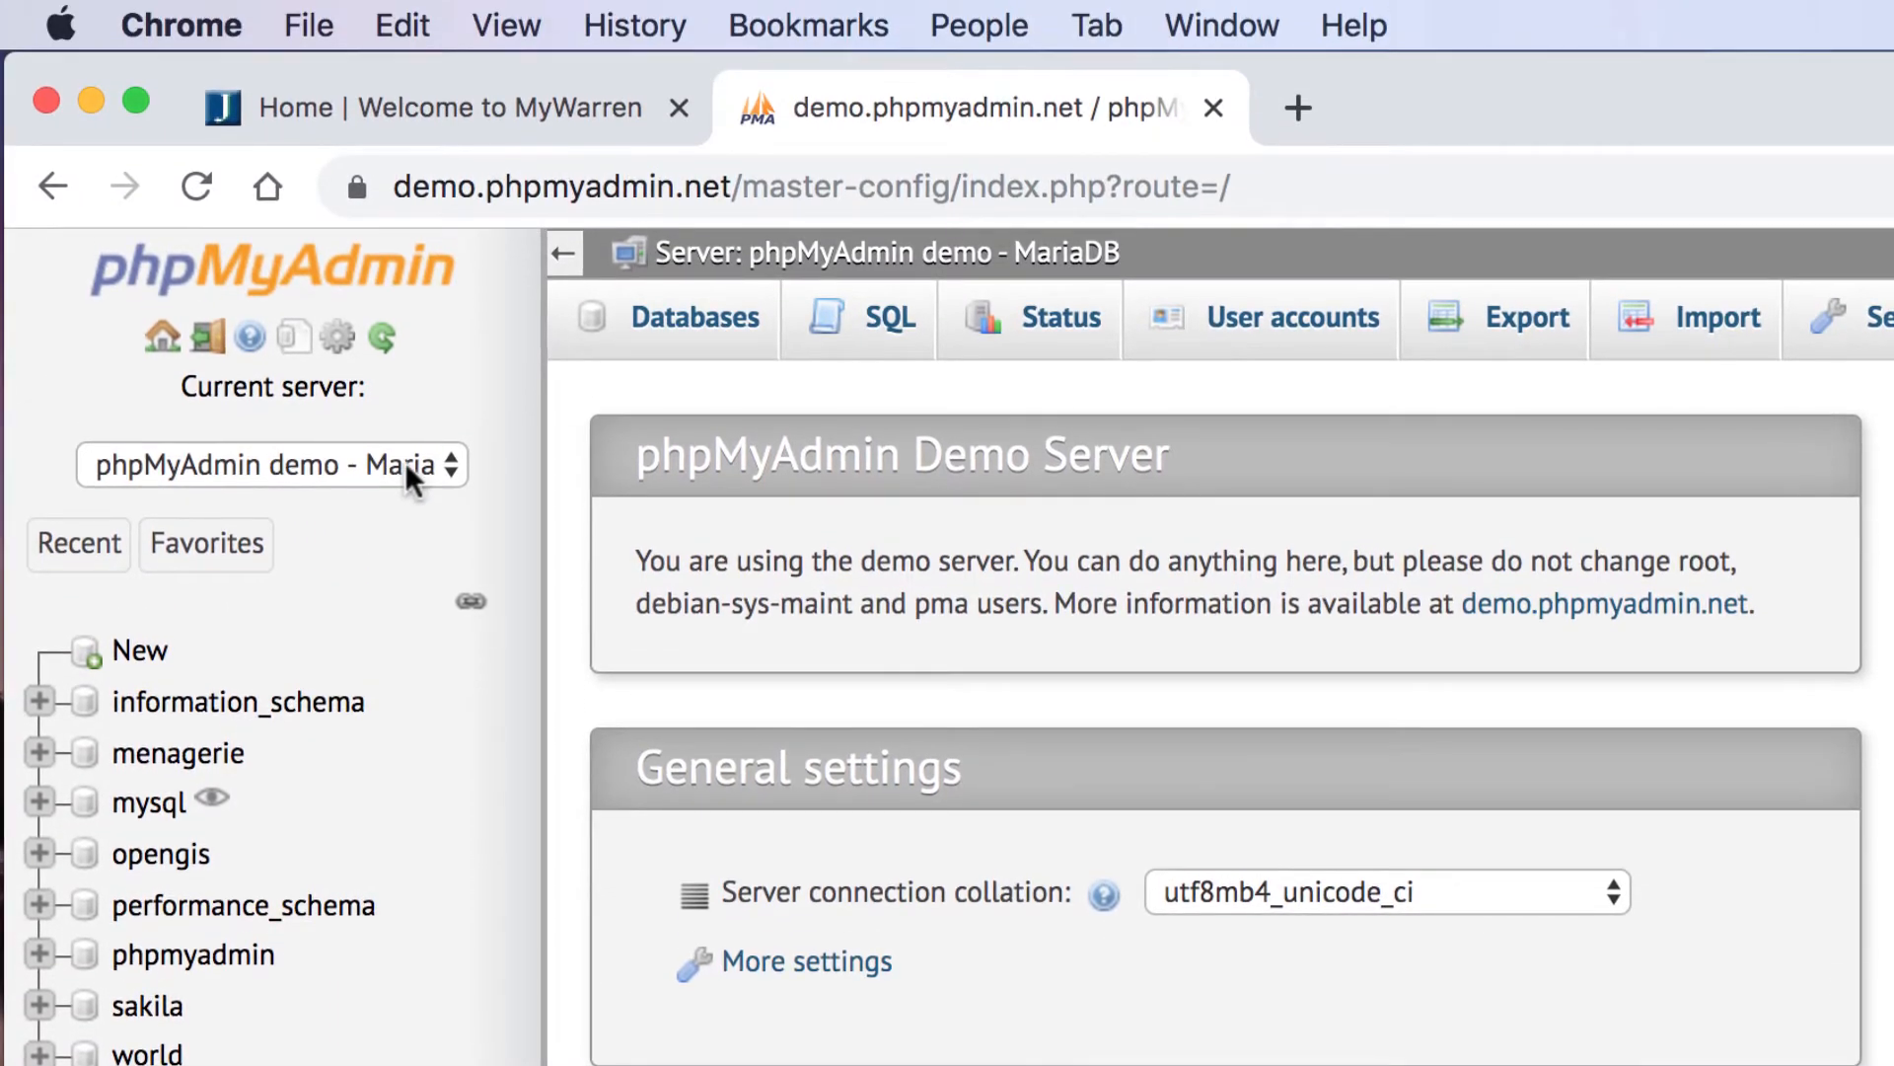
Create a database on the MariaDB server, named "sb" followed by the last name.
click(677, 330)
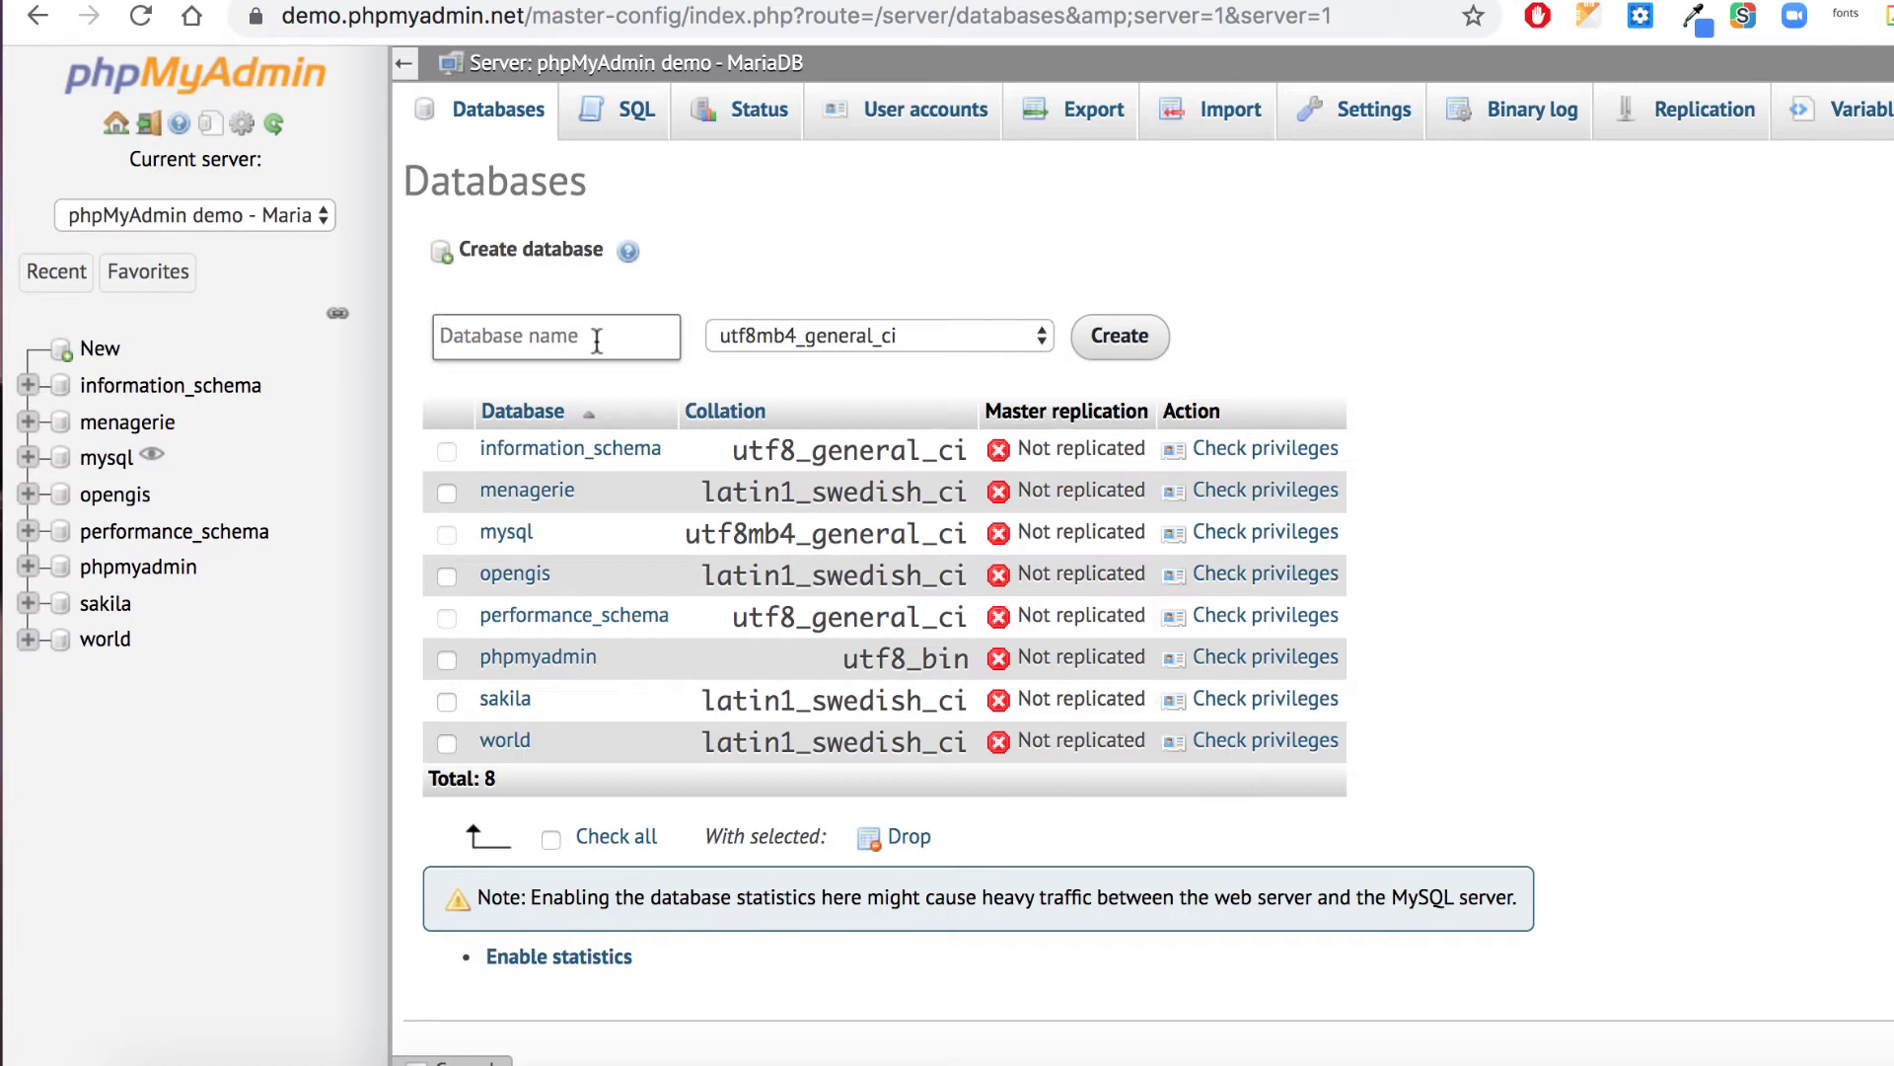
text(sbhoma)
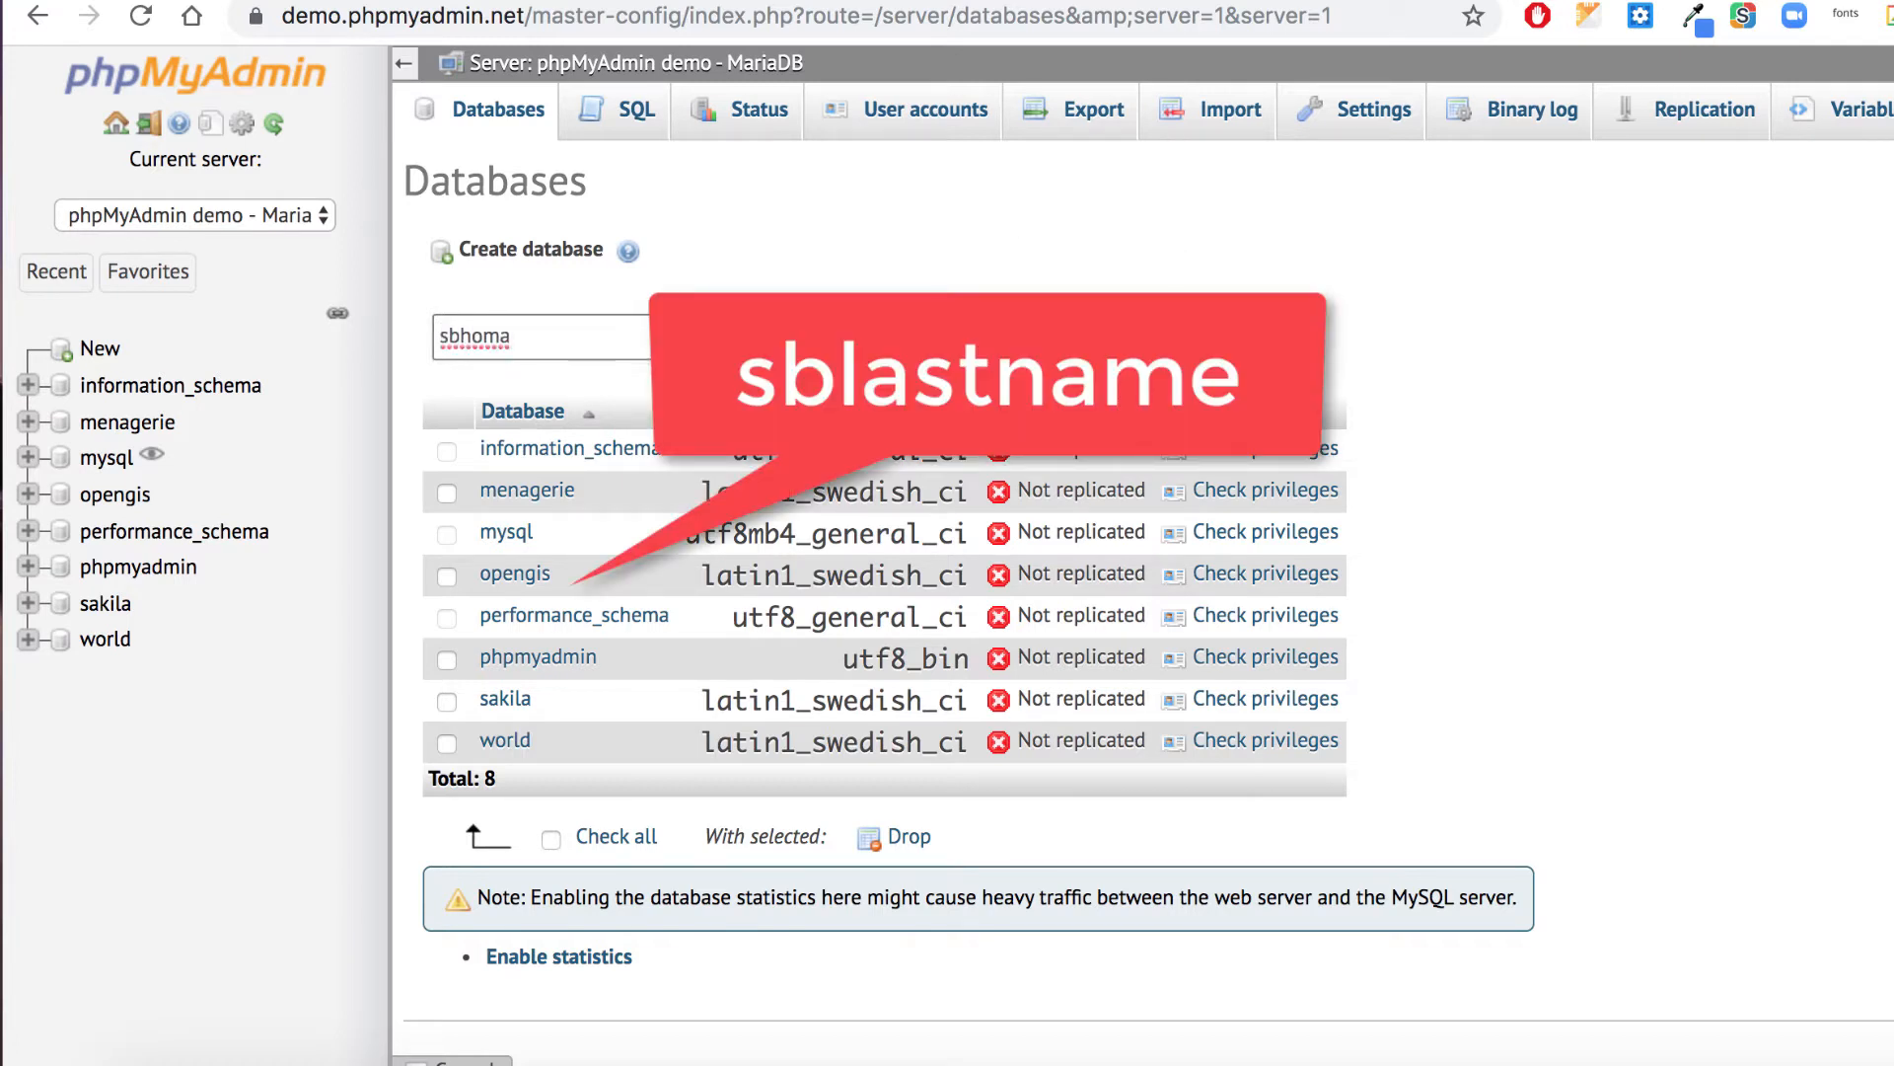
click(1140, 341)
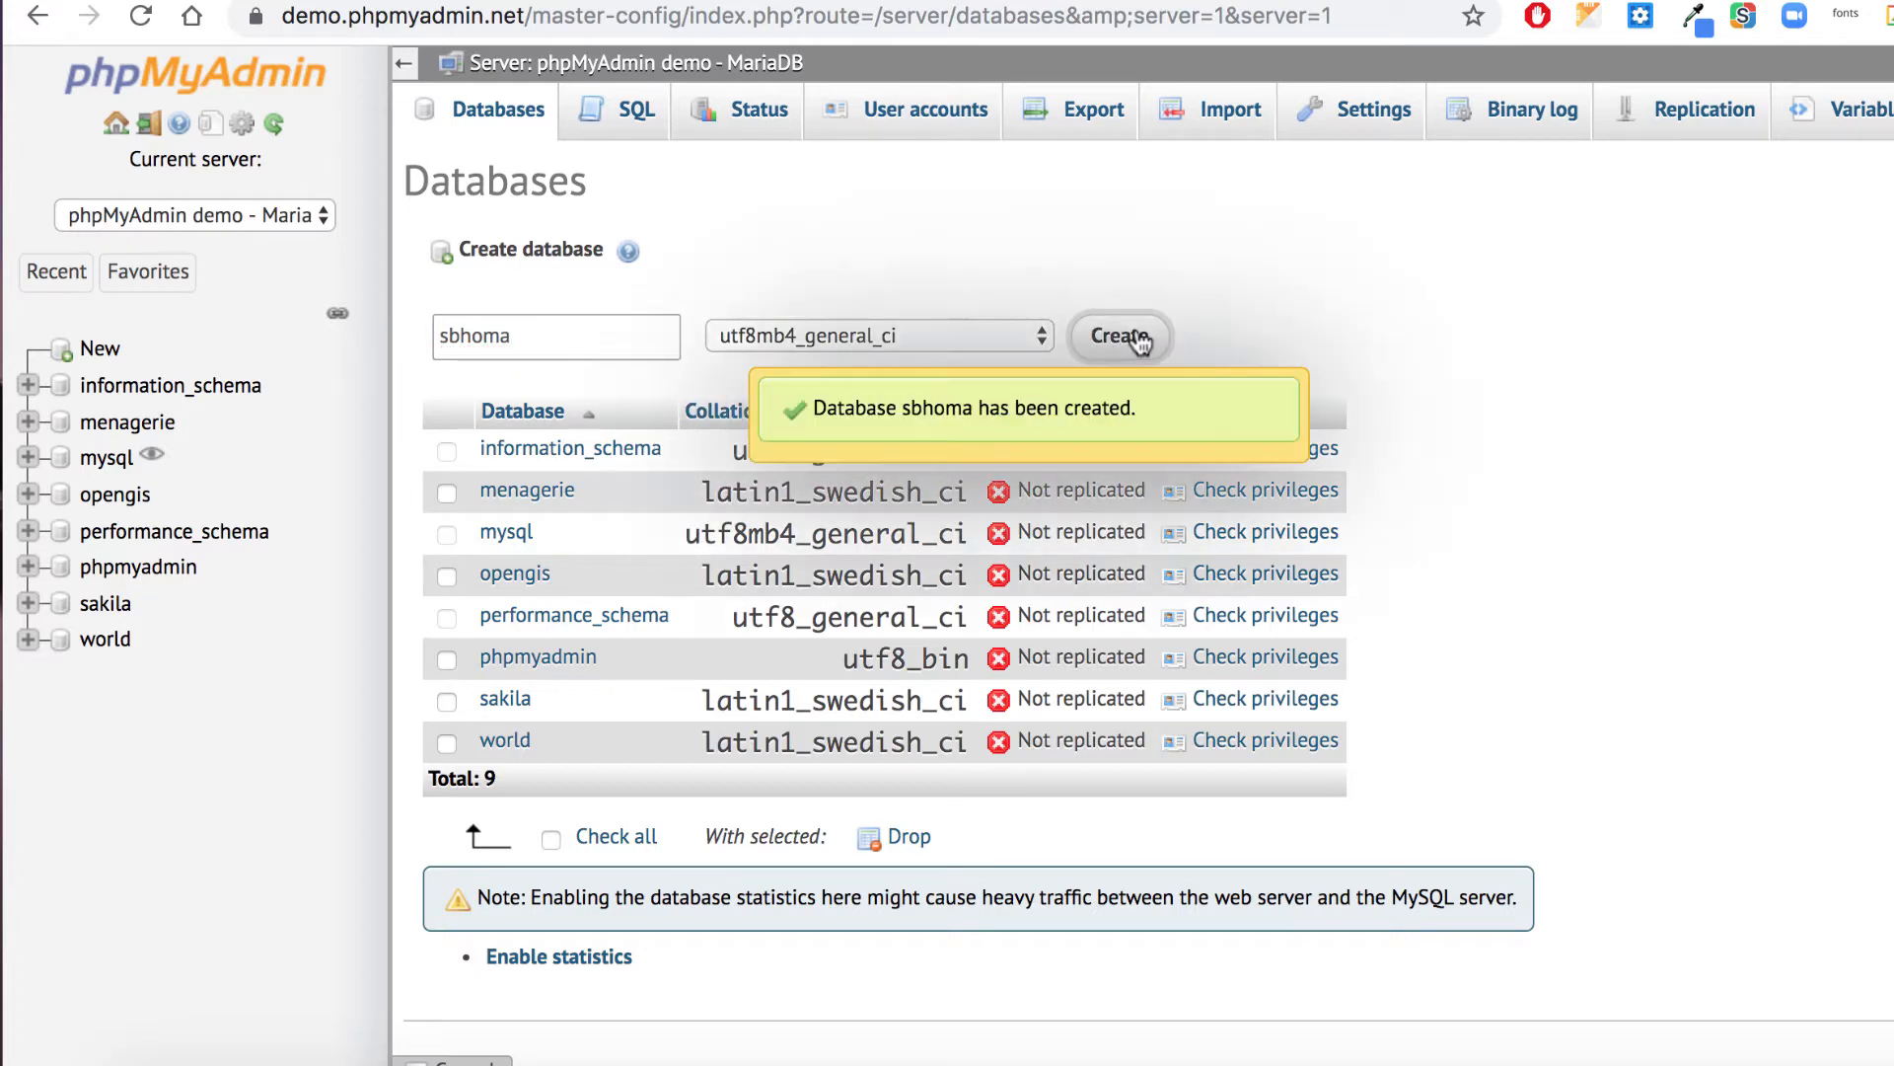
Create a table named characters with 7 columns, consulting the column list in the instructions PDF in Preview.
click(639, 342)
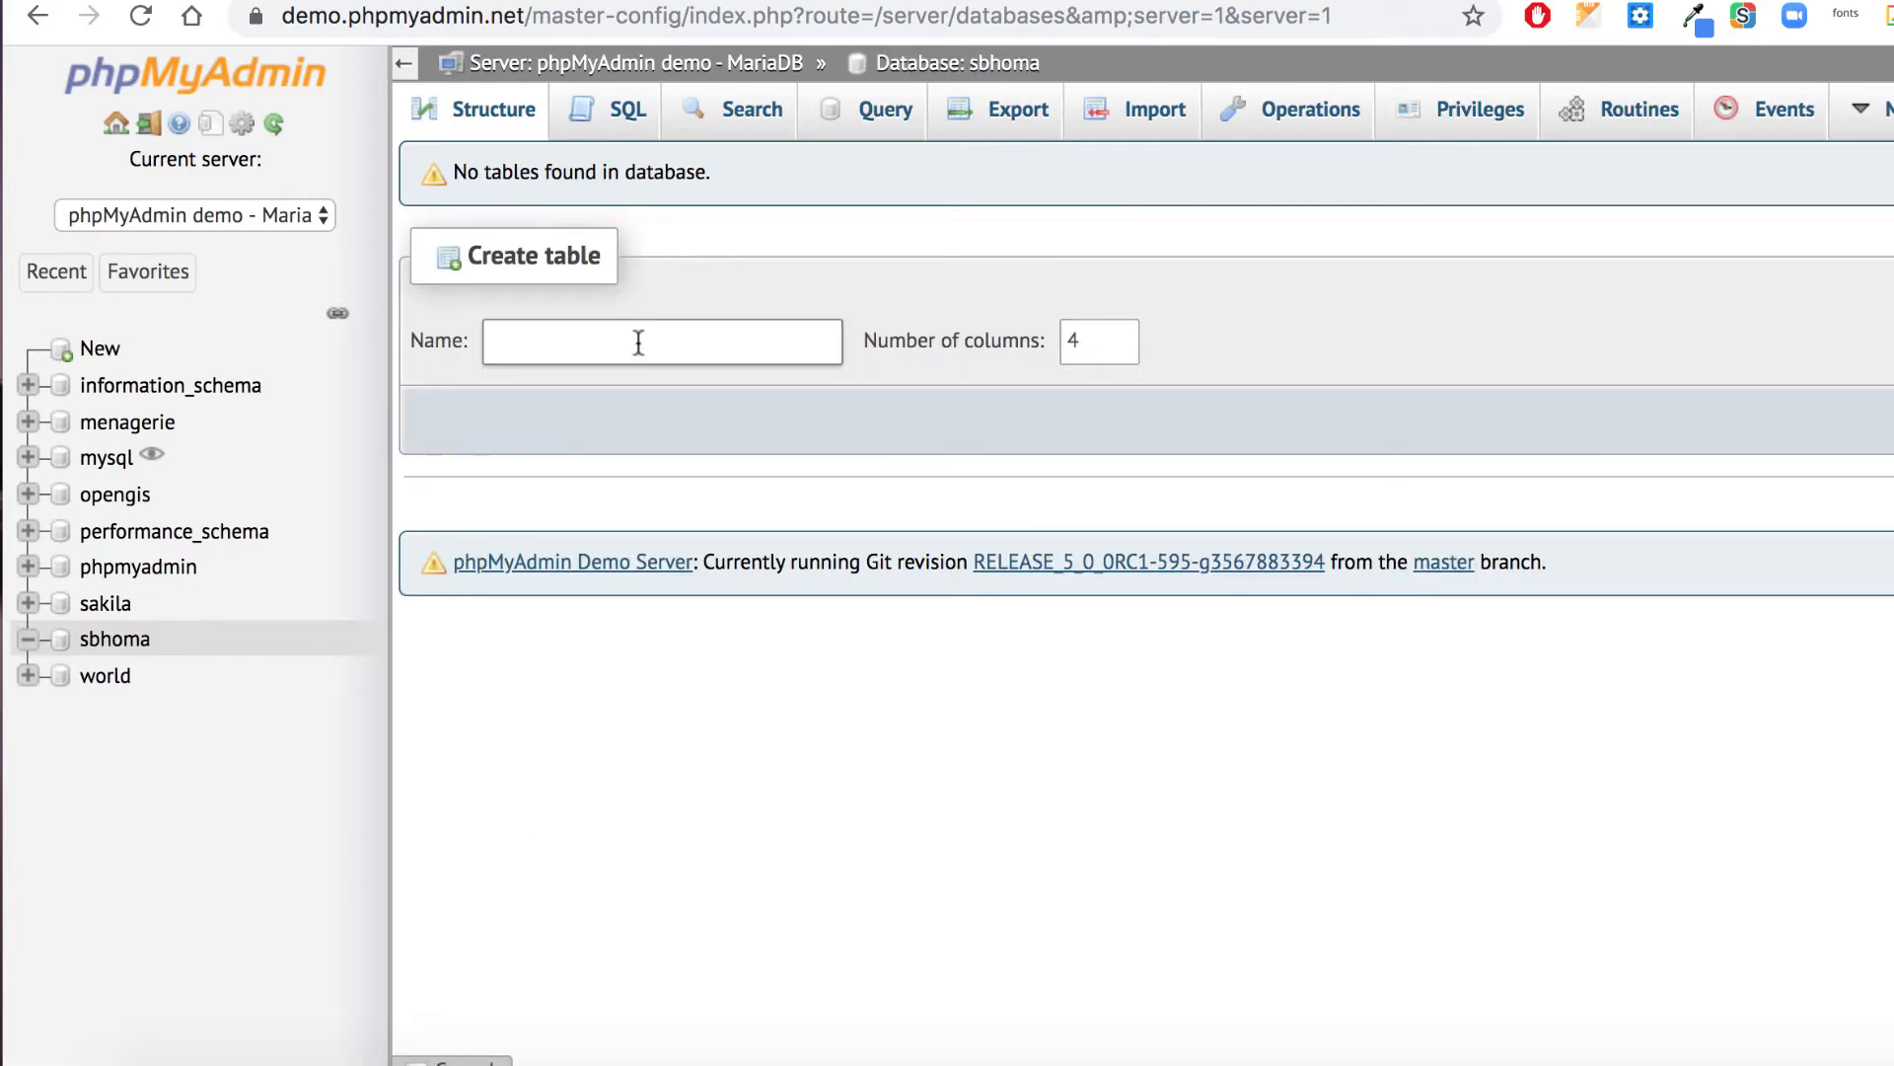
text(characters)
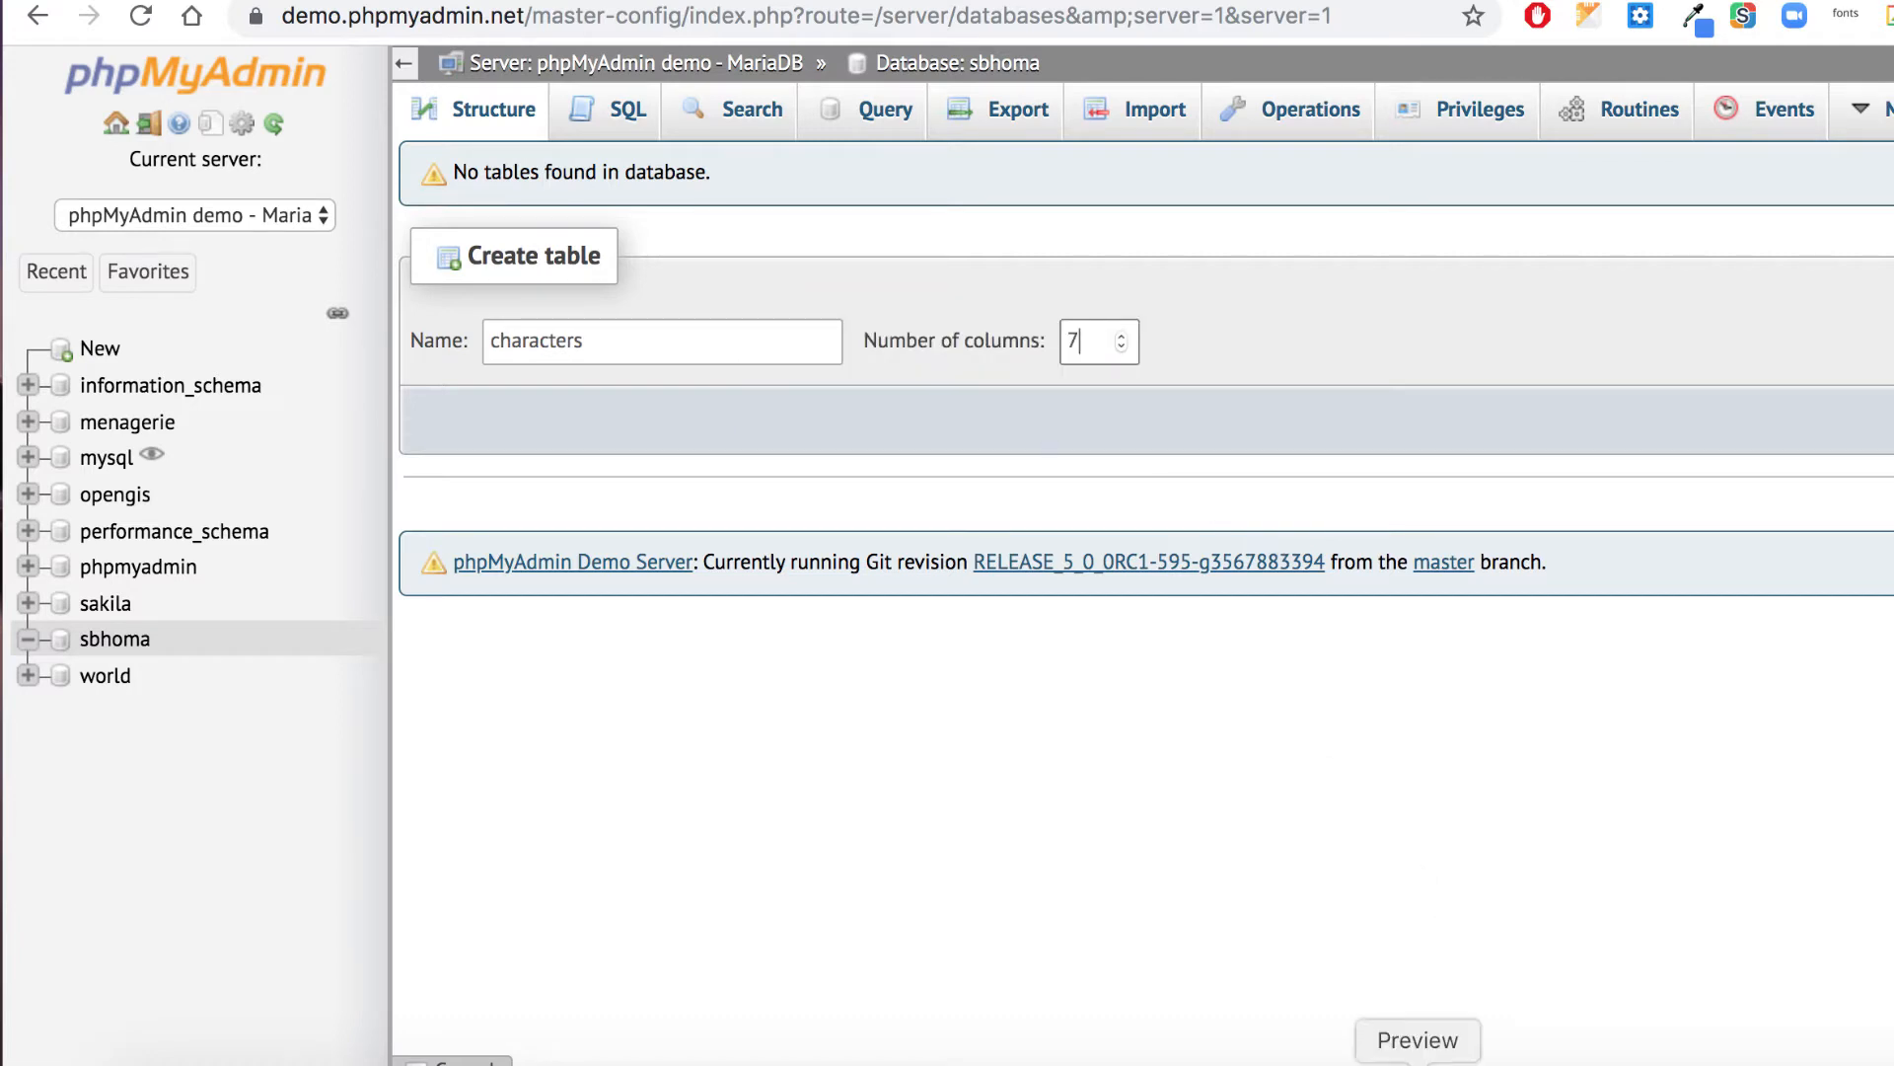
click(1418, 1060)
scroll(1214, 592, down, 3)
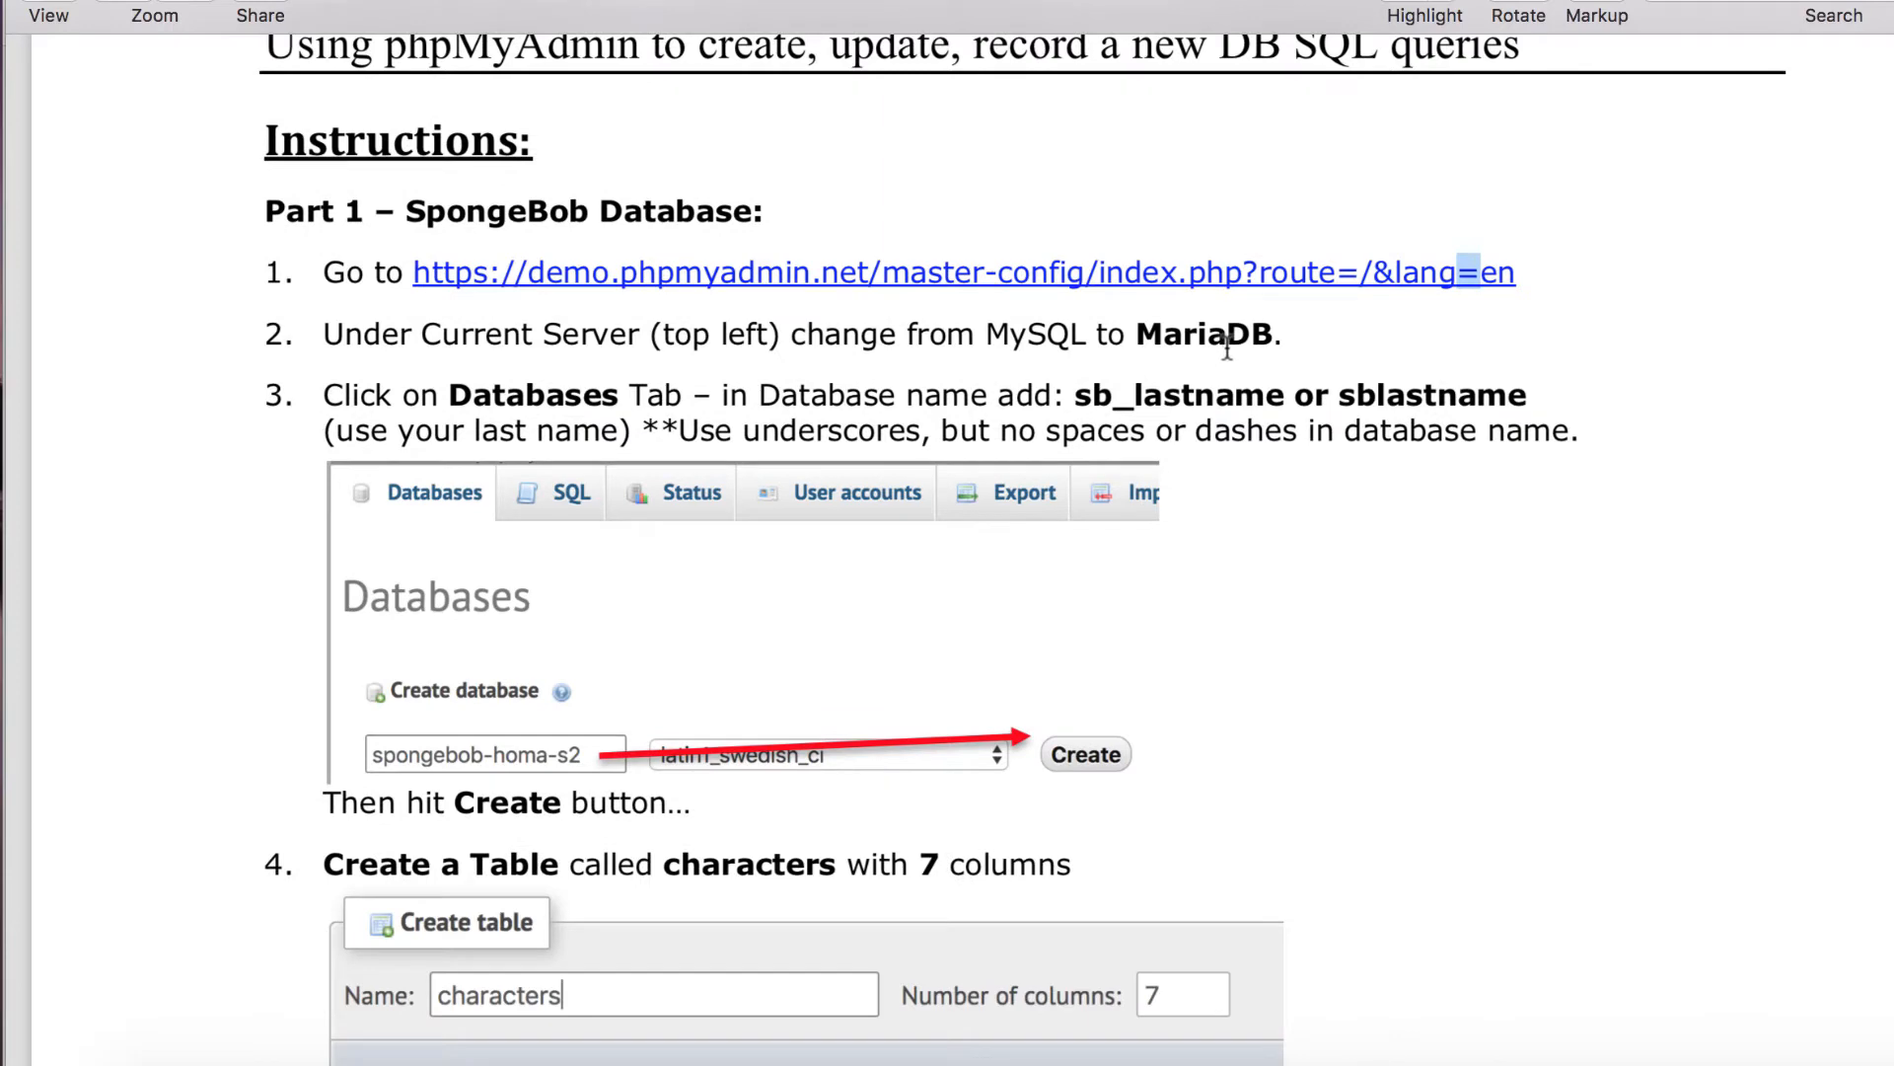
scroll(932, 592, down, 10)
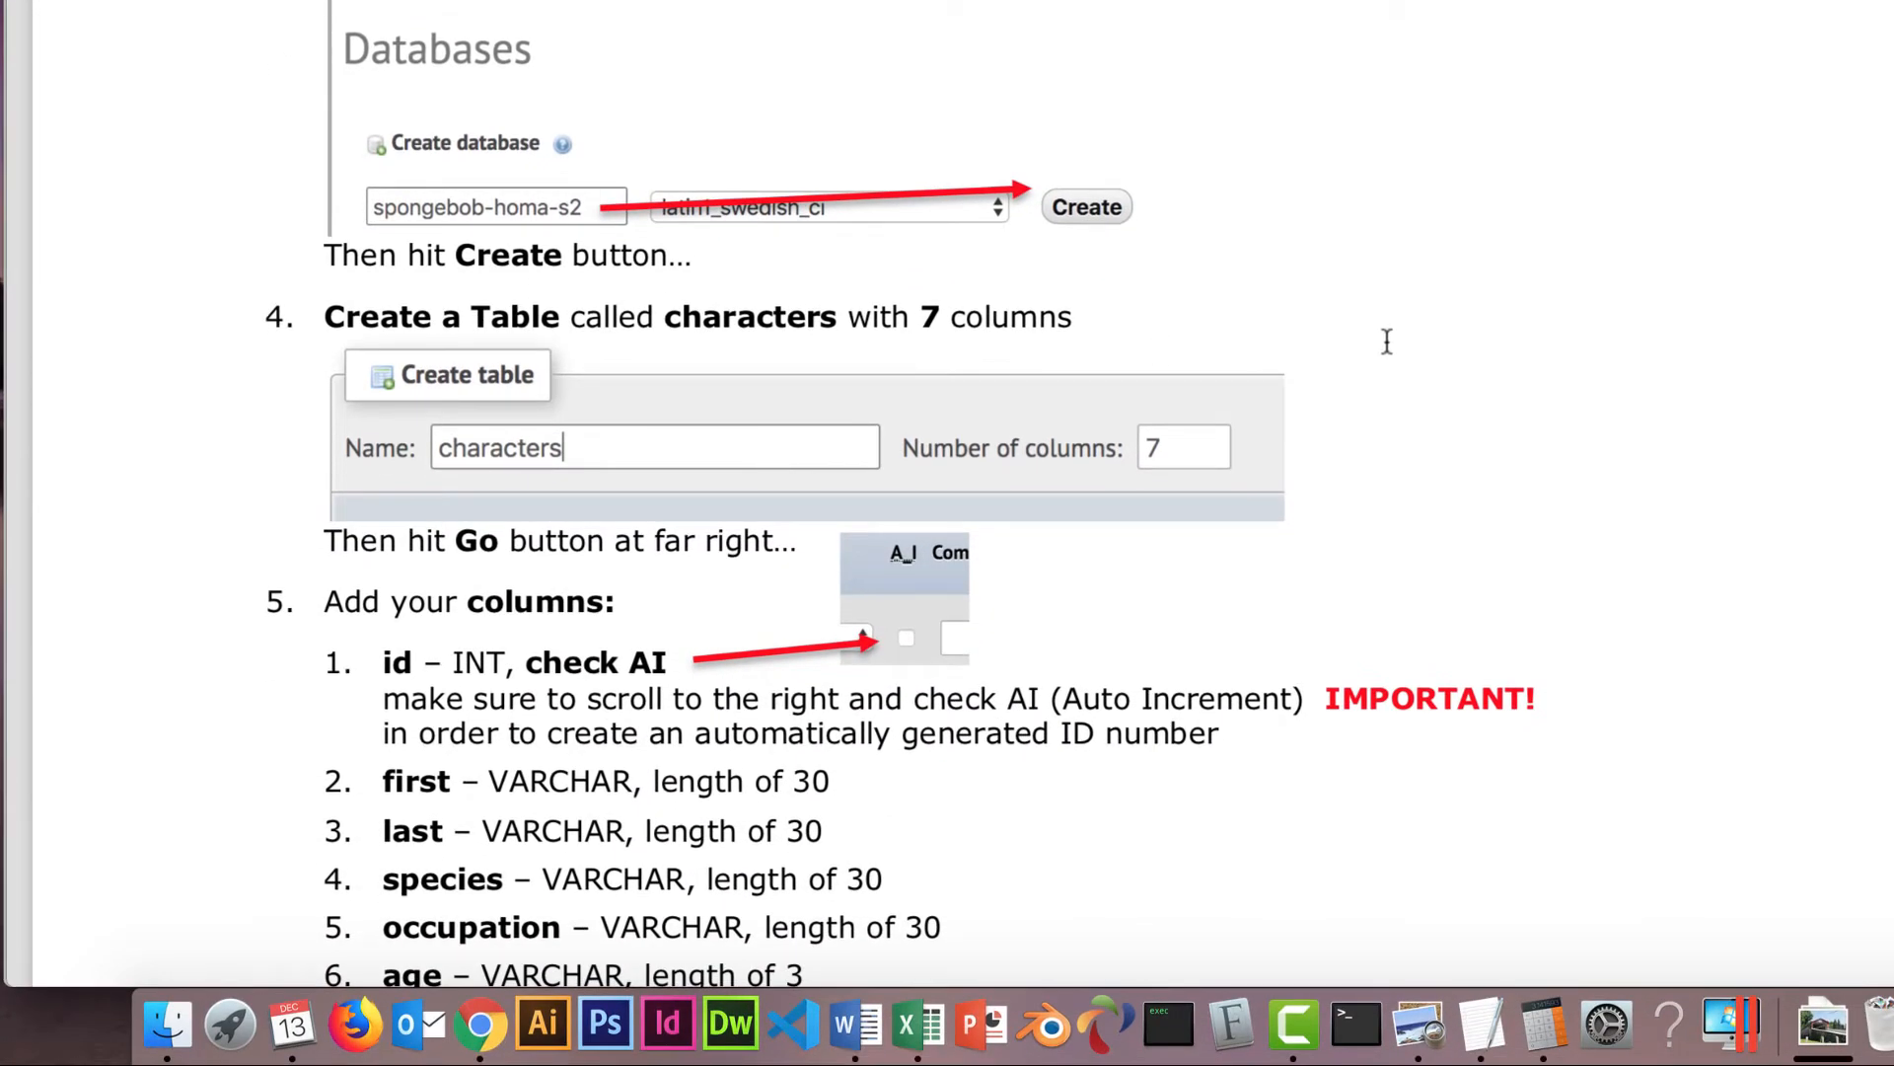
scroll(1387, 341, down, 3)
scroll(1387, 341, down, 4)
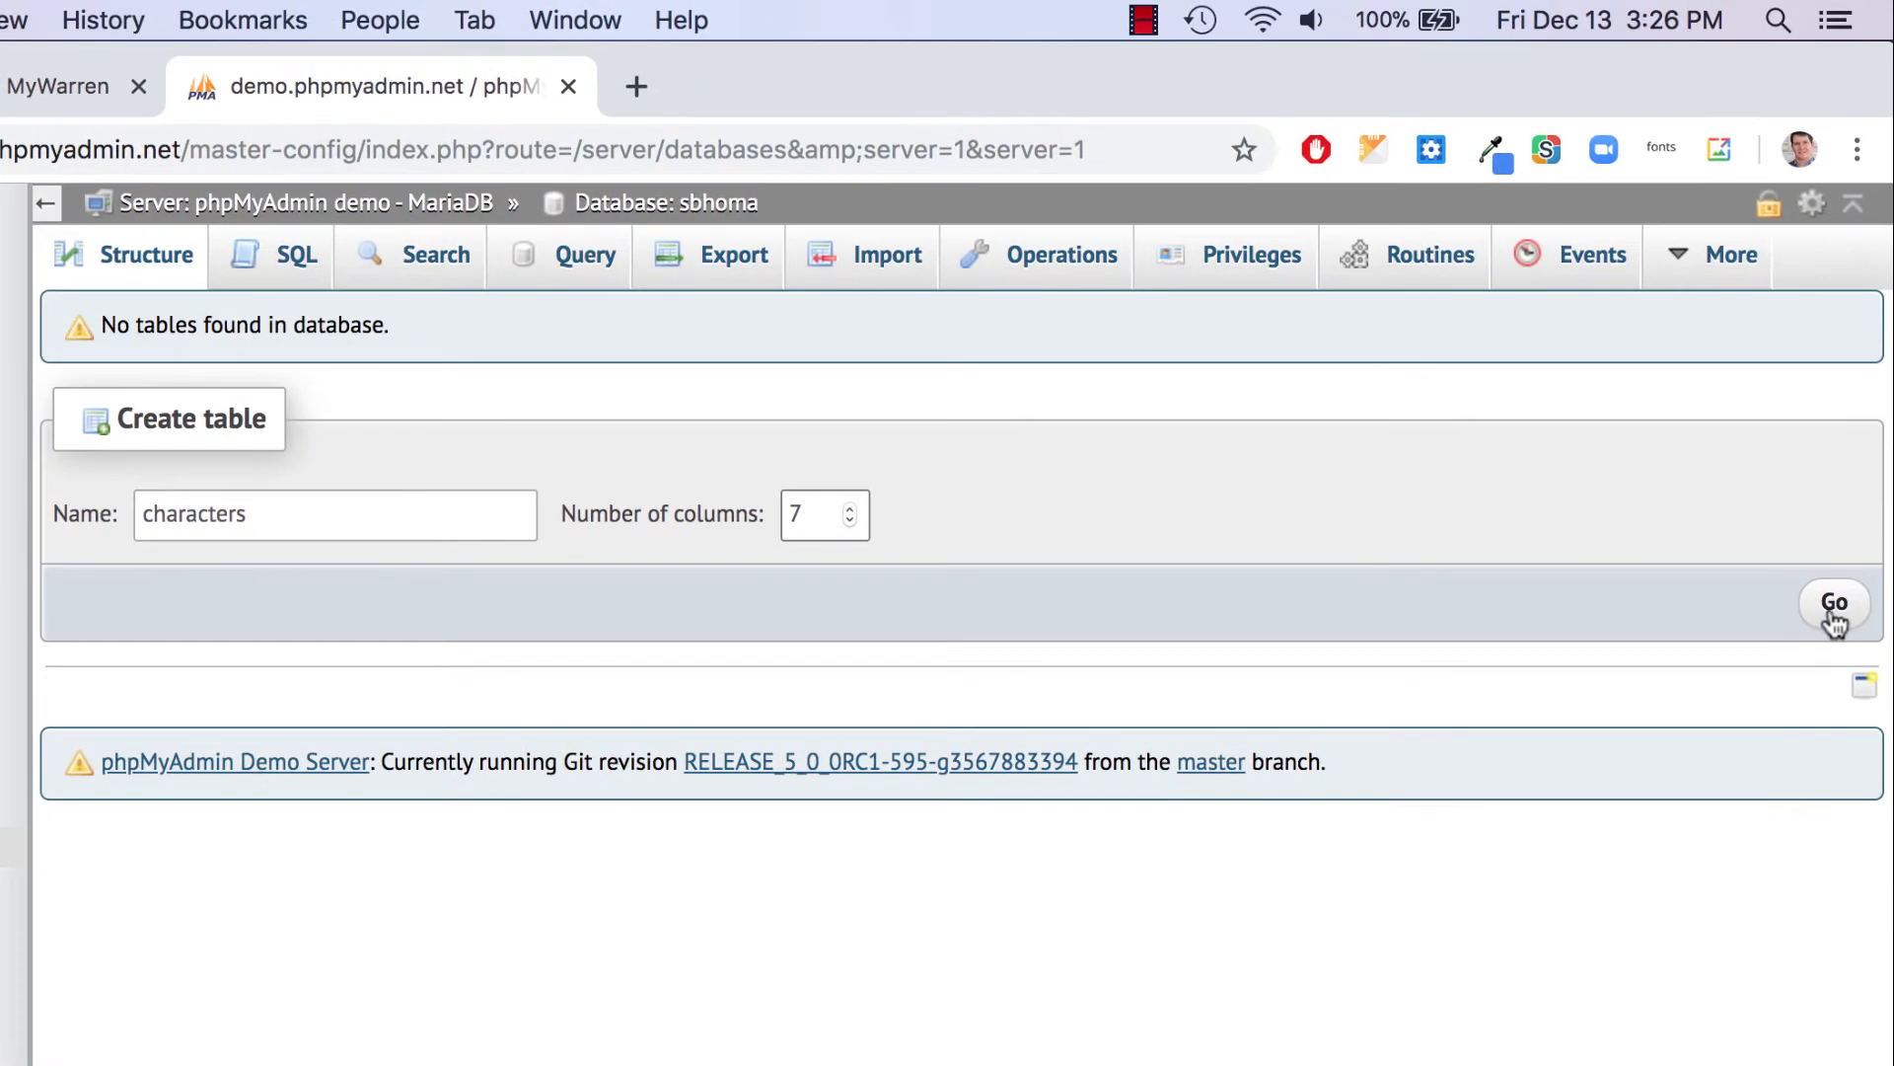
click(1857, 562)
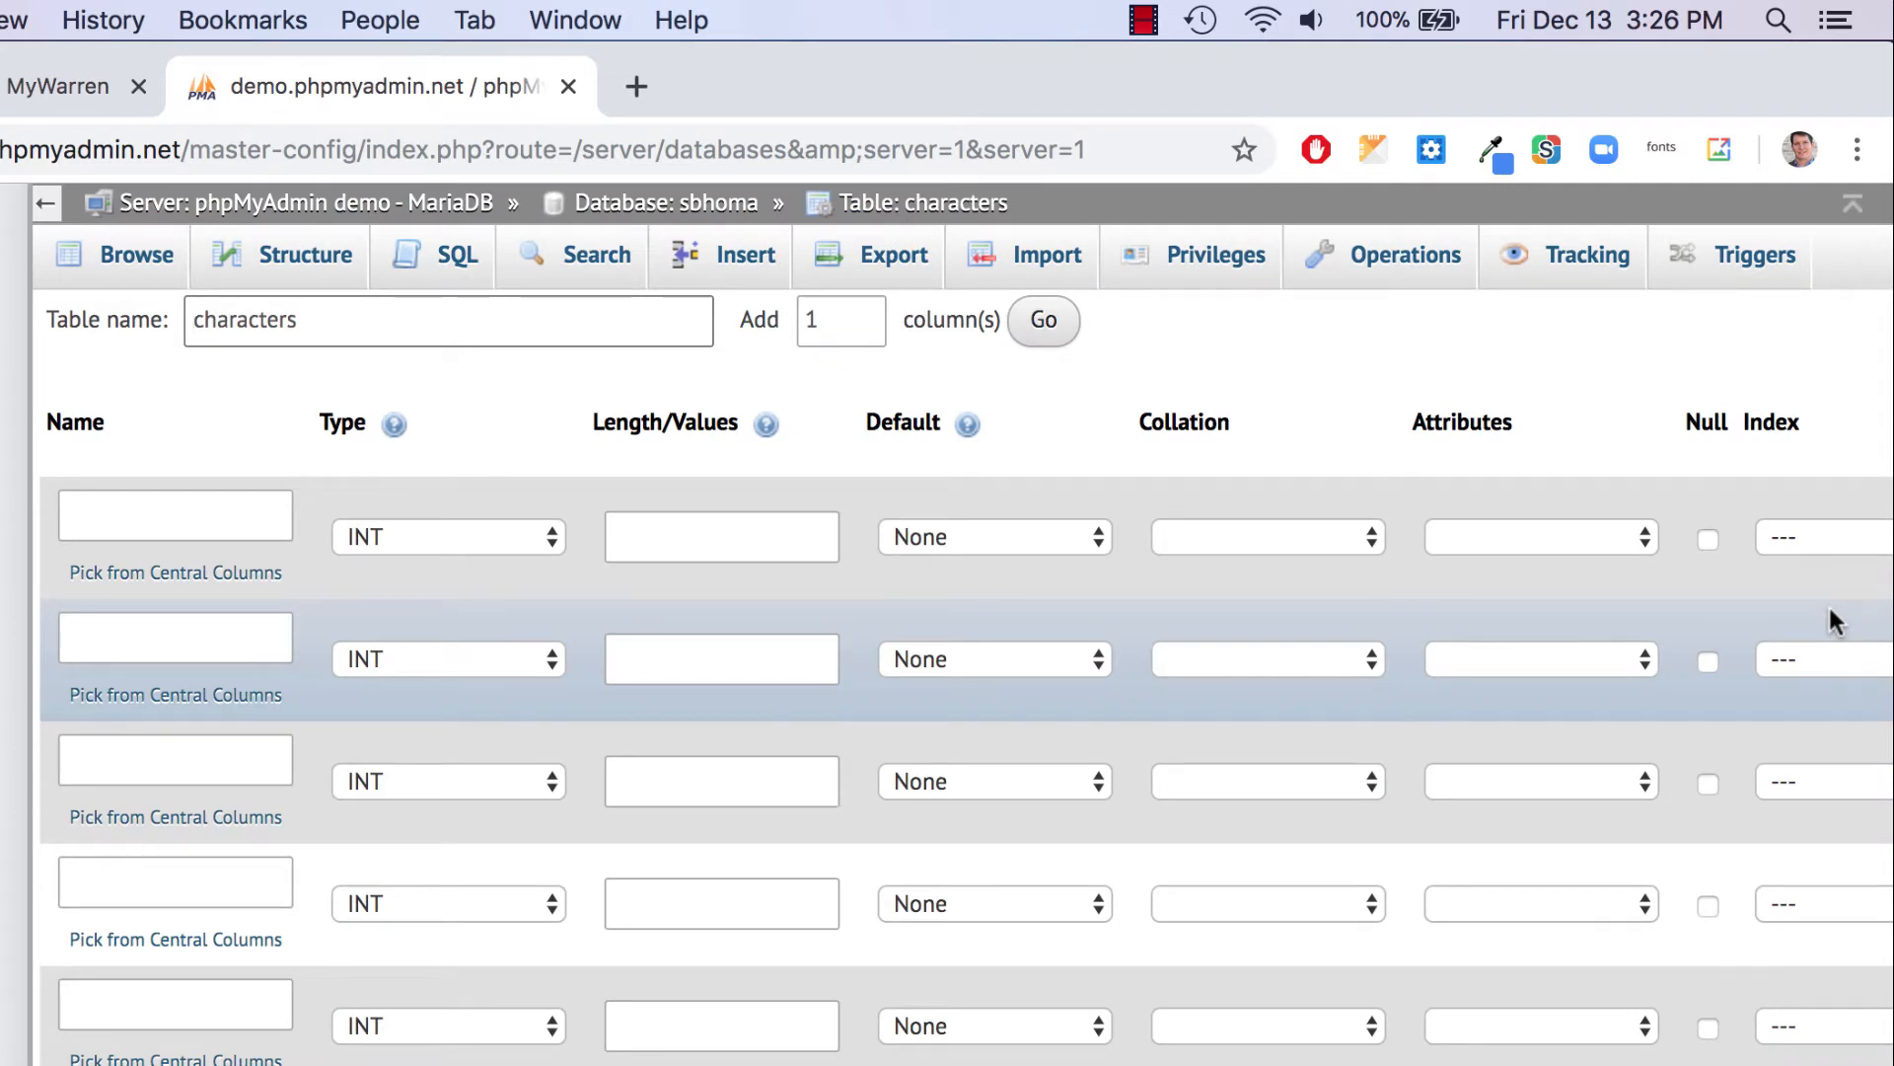
Name the first three columns of the characters table id, first and last.
click(165, 515)
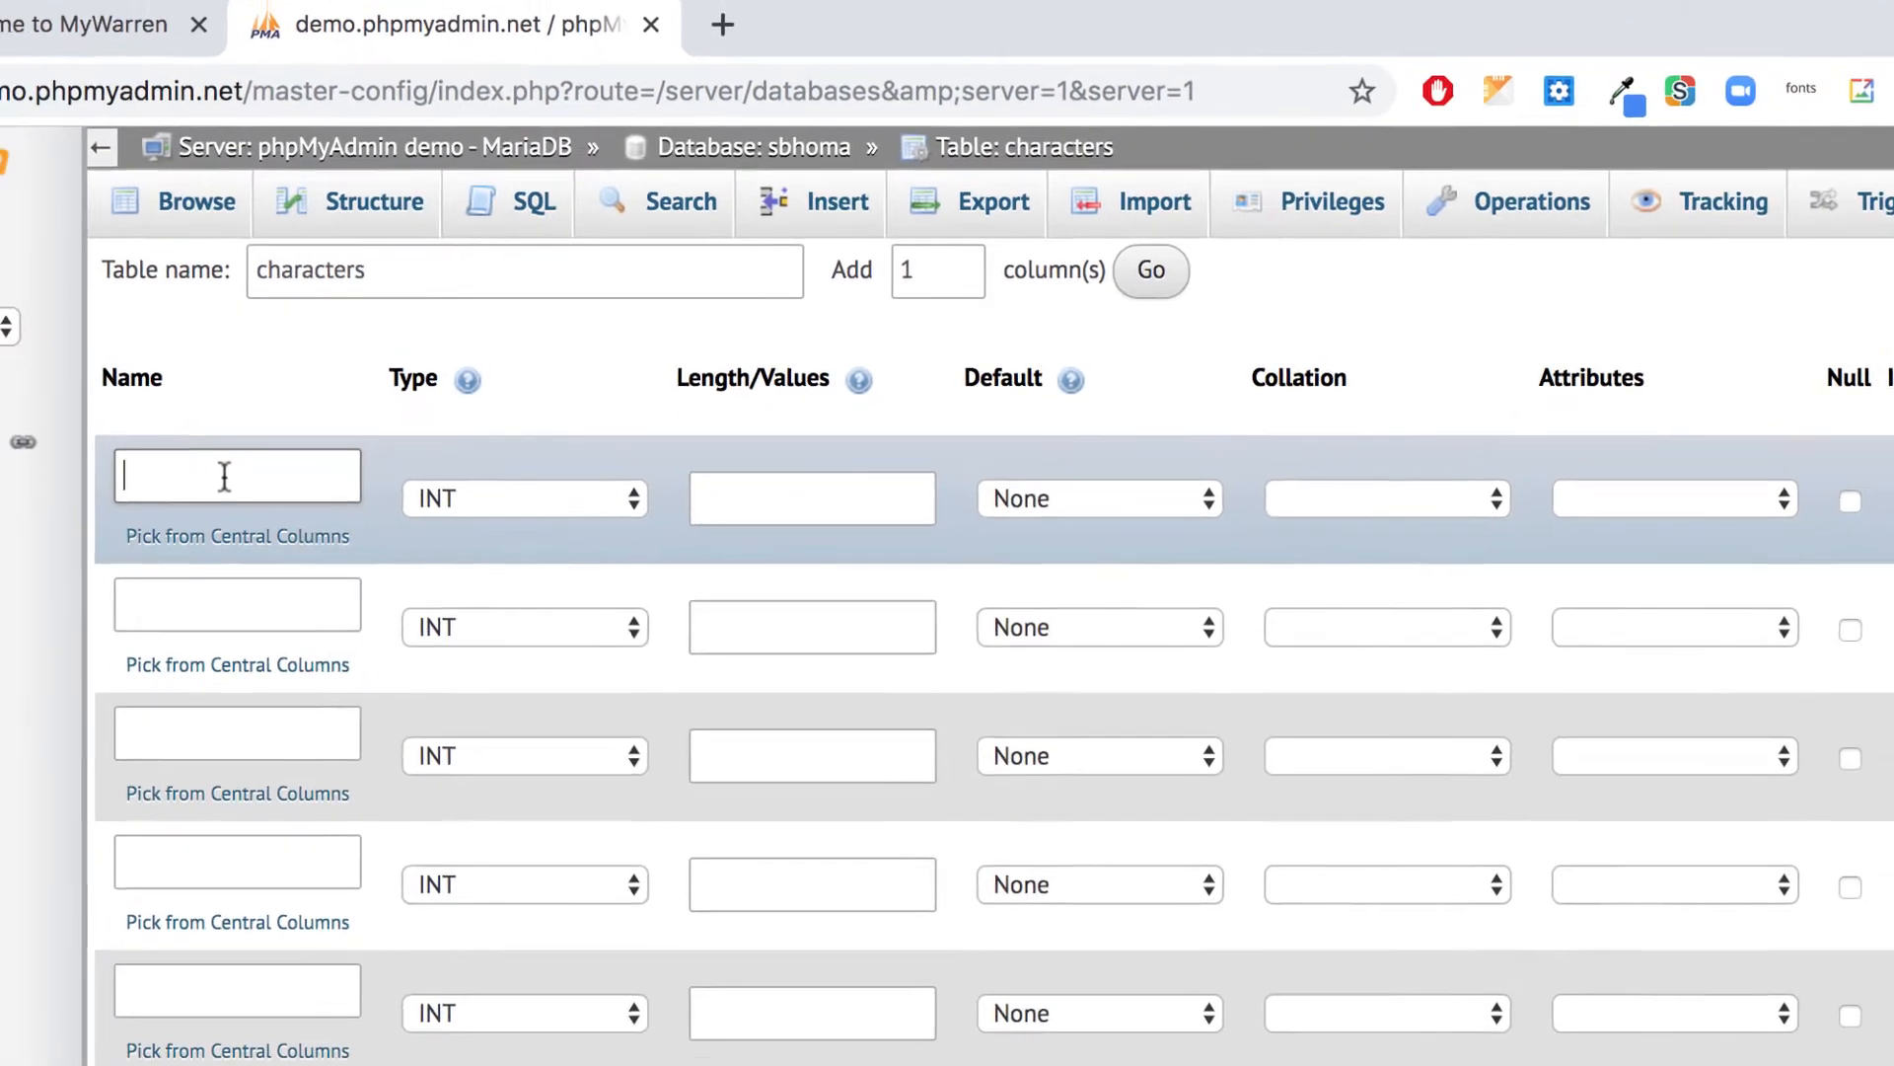
text(id)
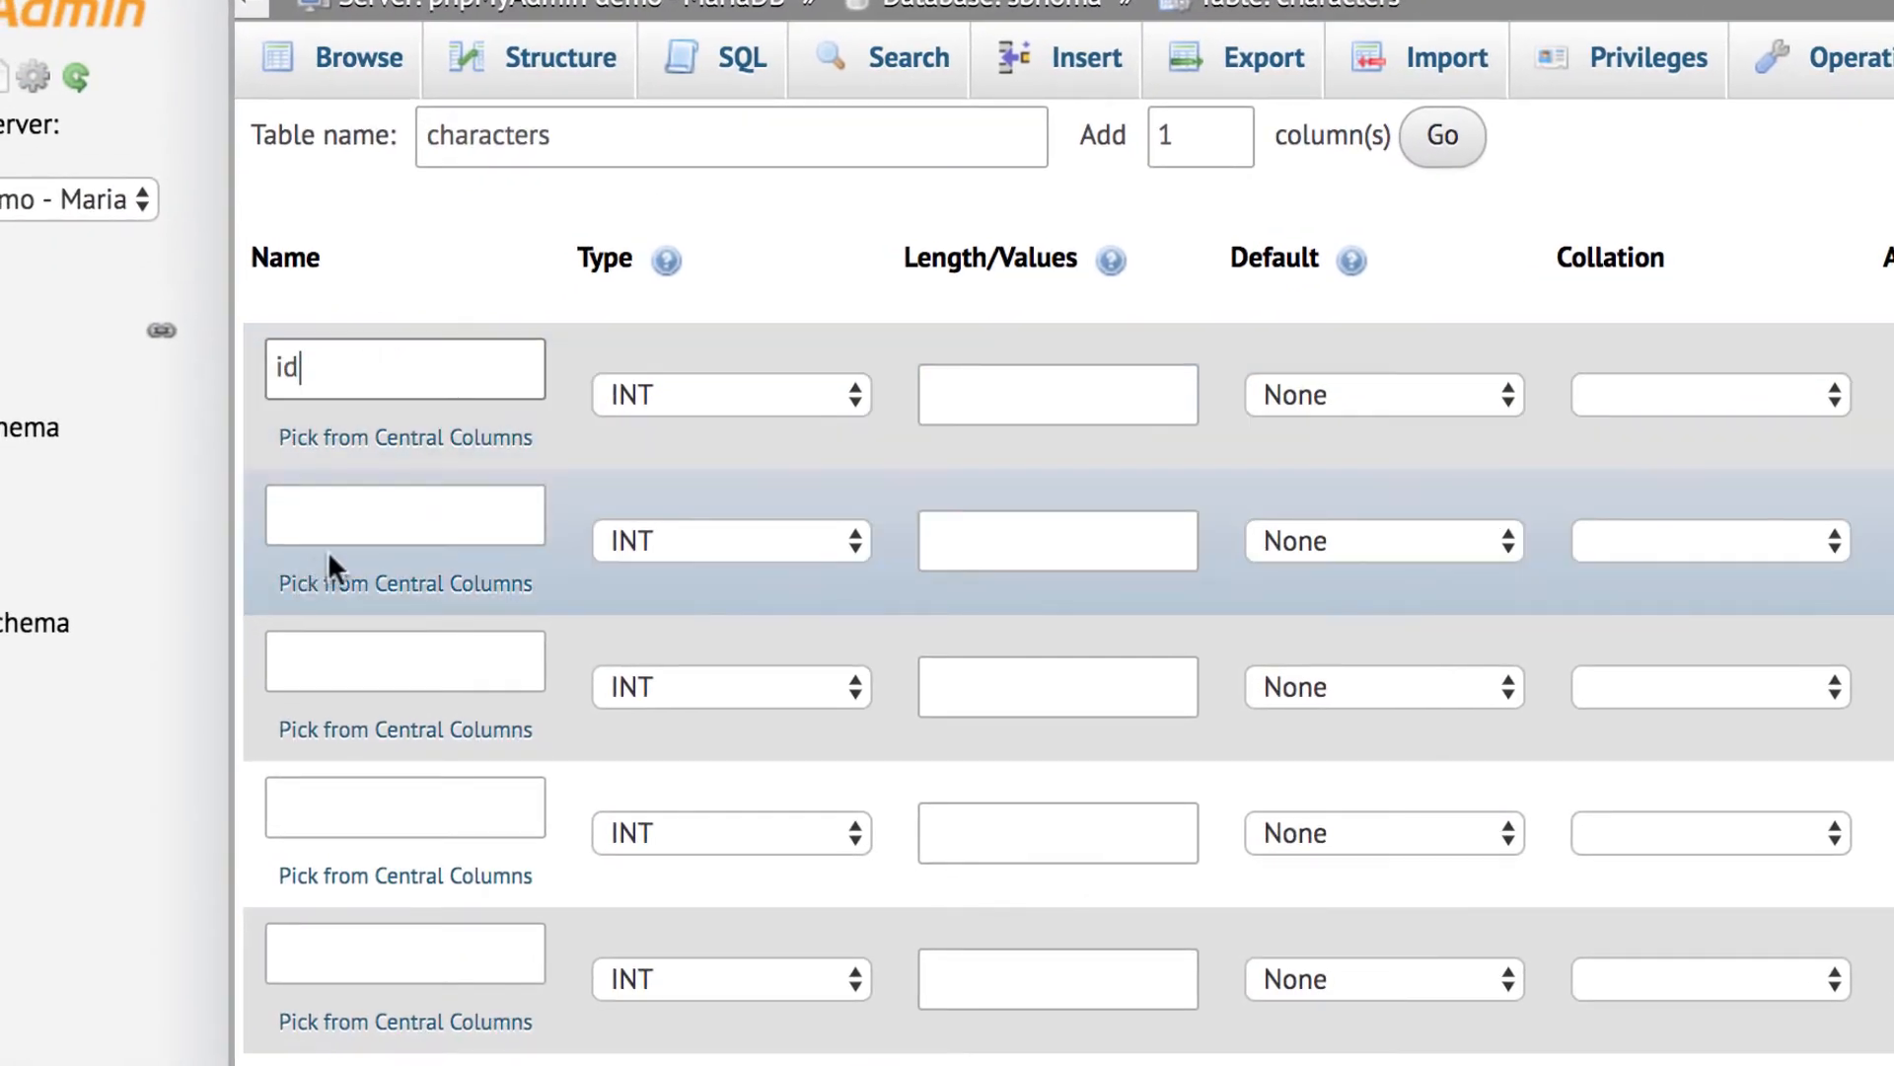
click(357, 513)
text(first)
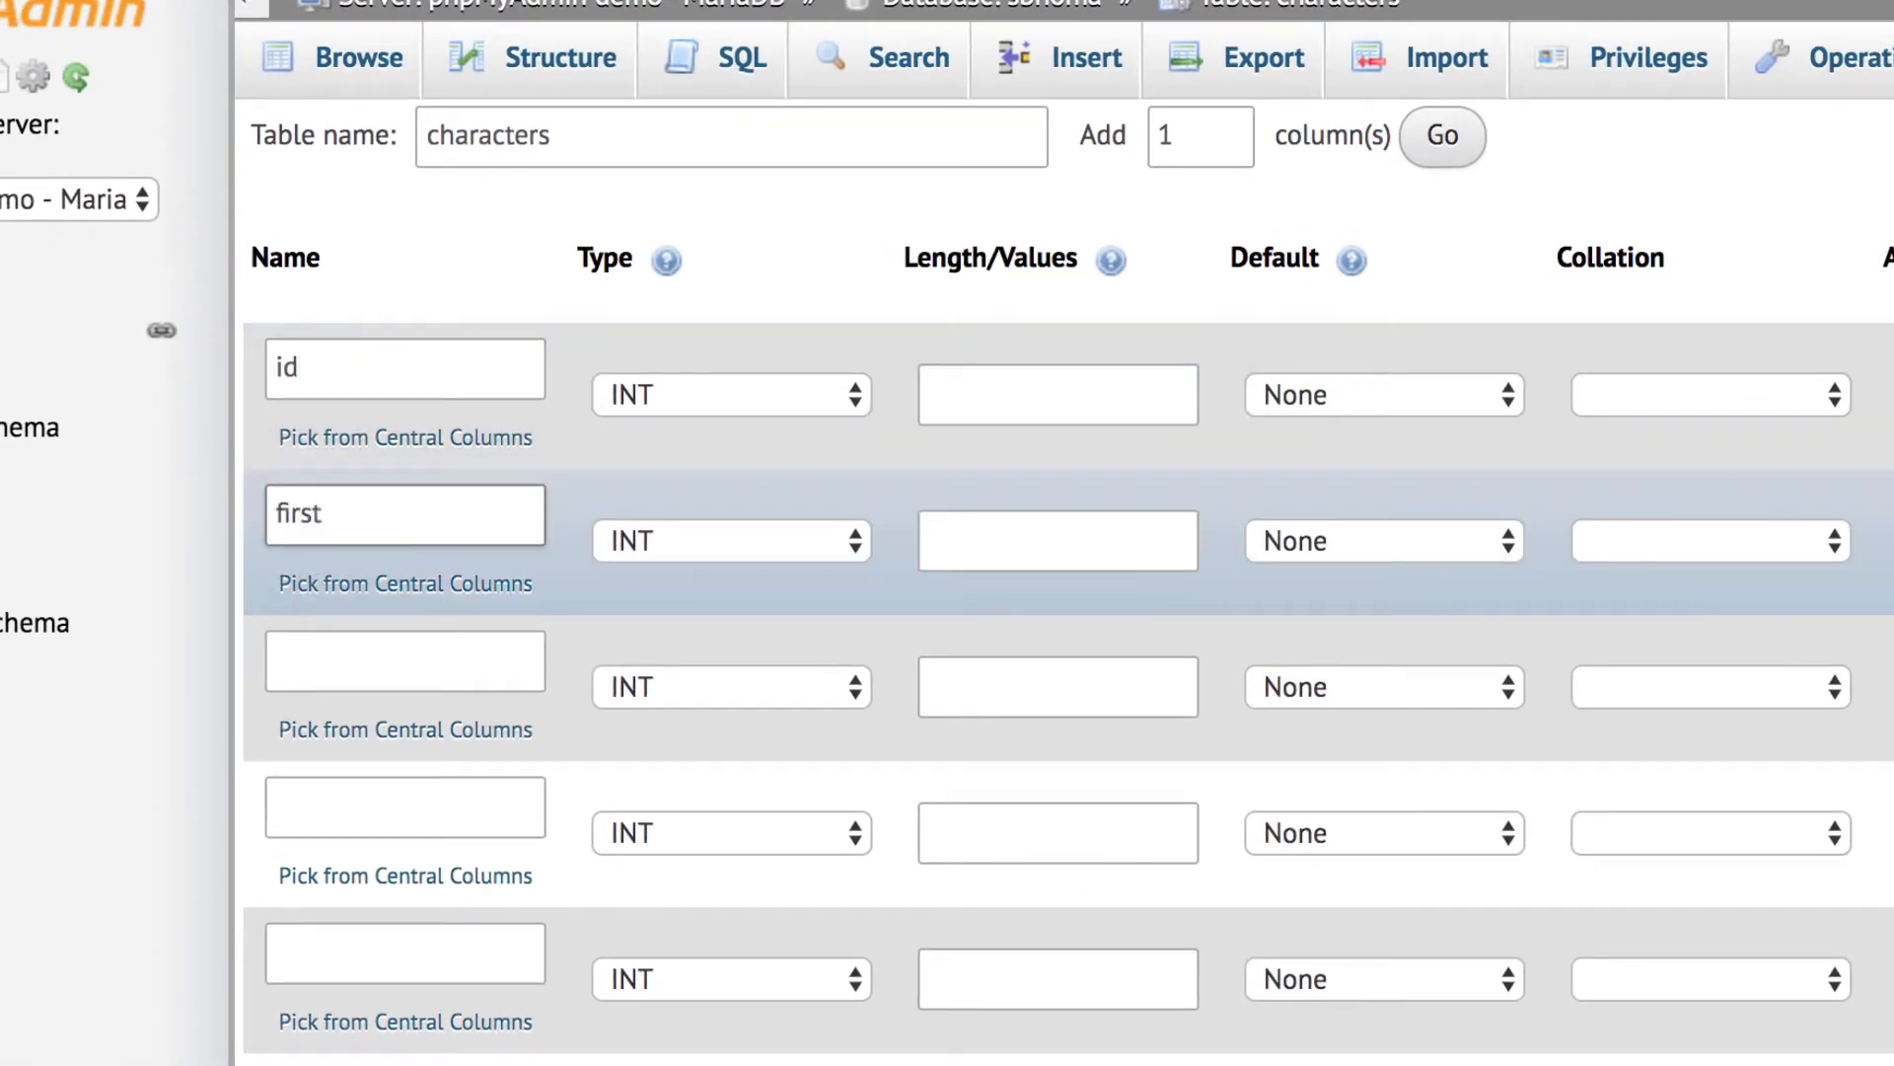
click(307, 659)
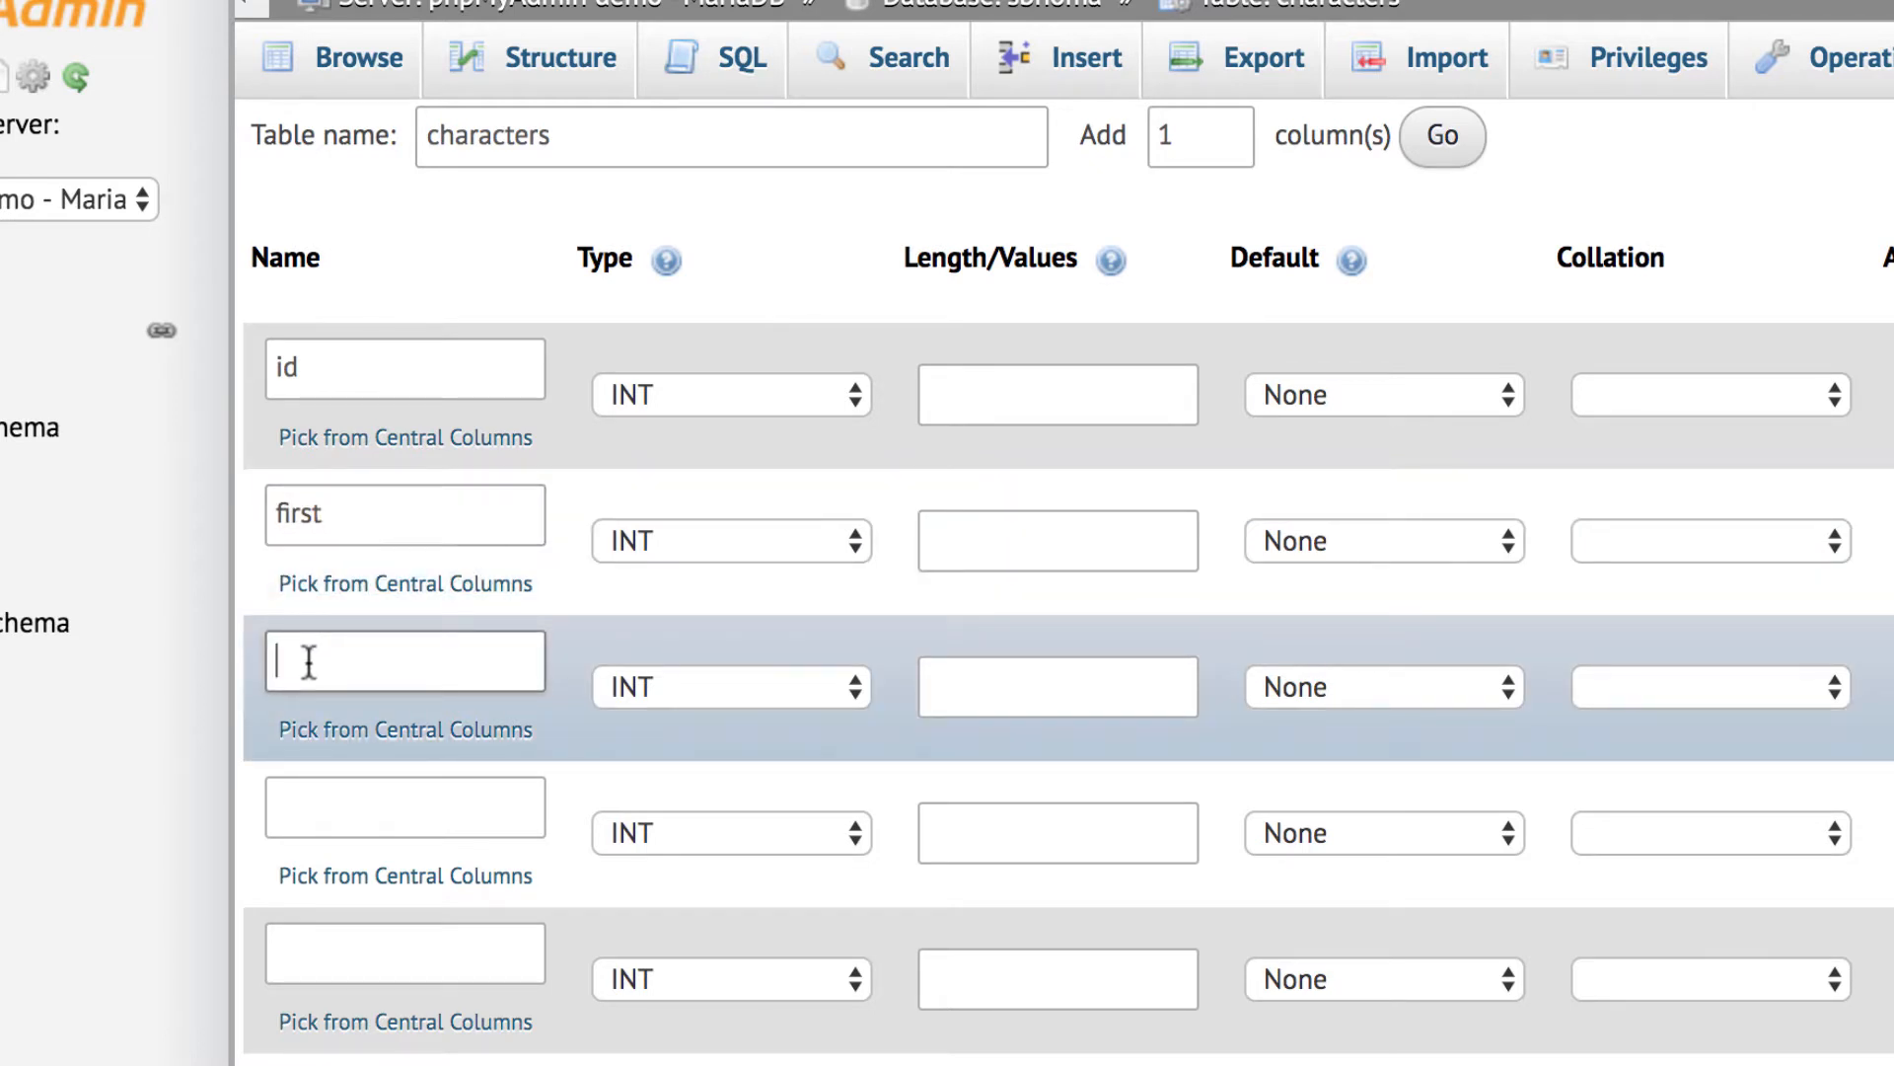
text(last)
Name the remaining four columns of the characters table species, occupation, age and gender.
click(313, 803)
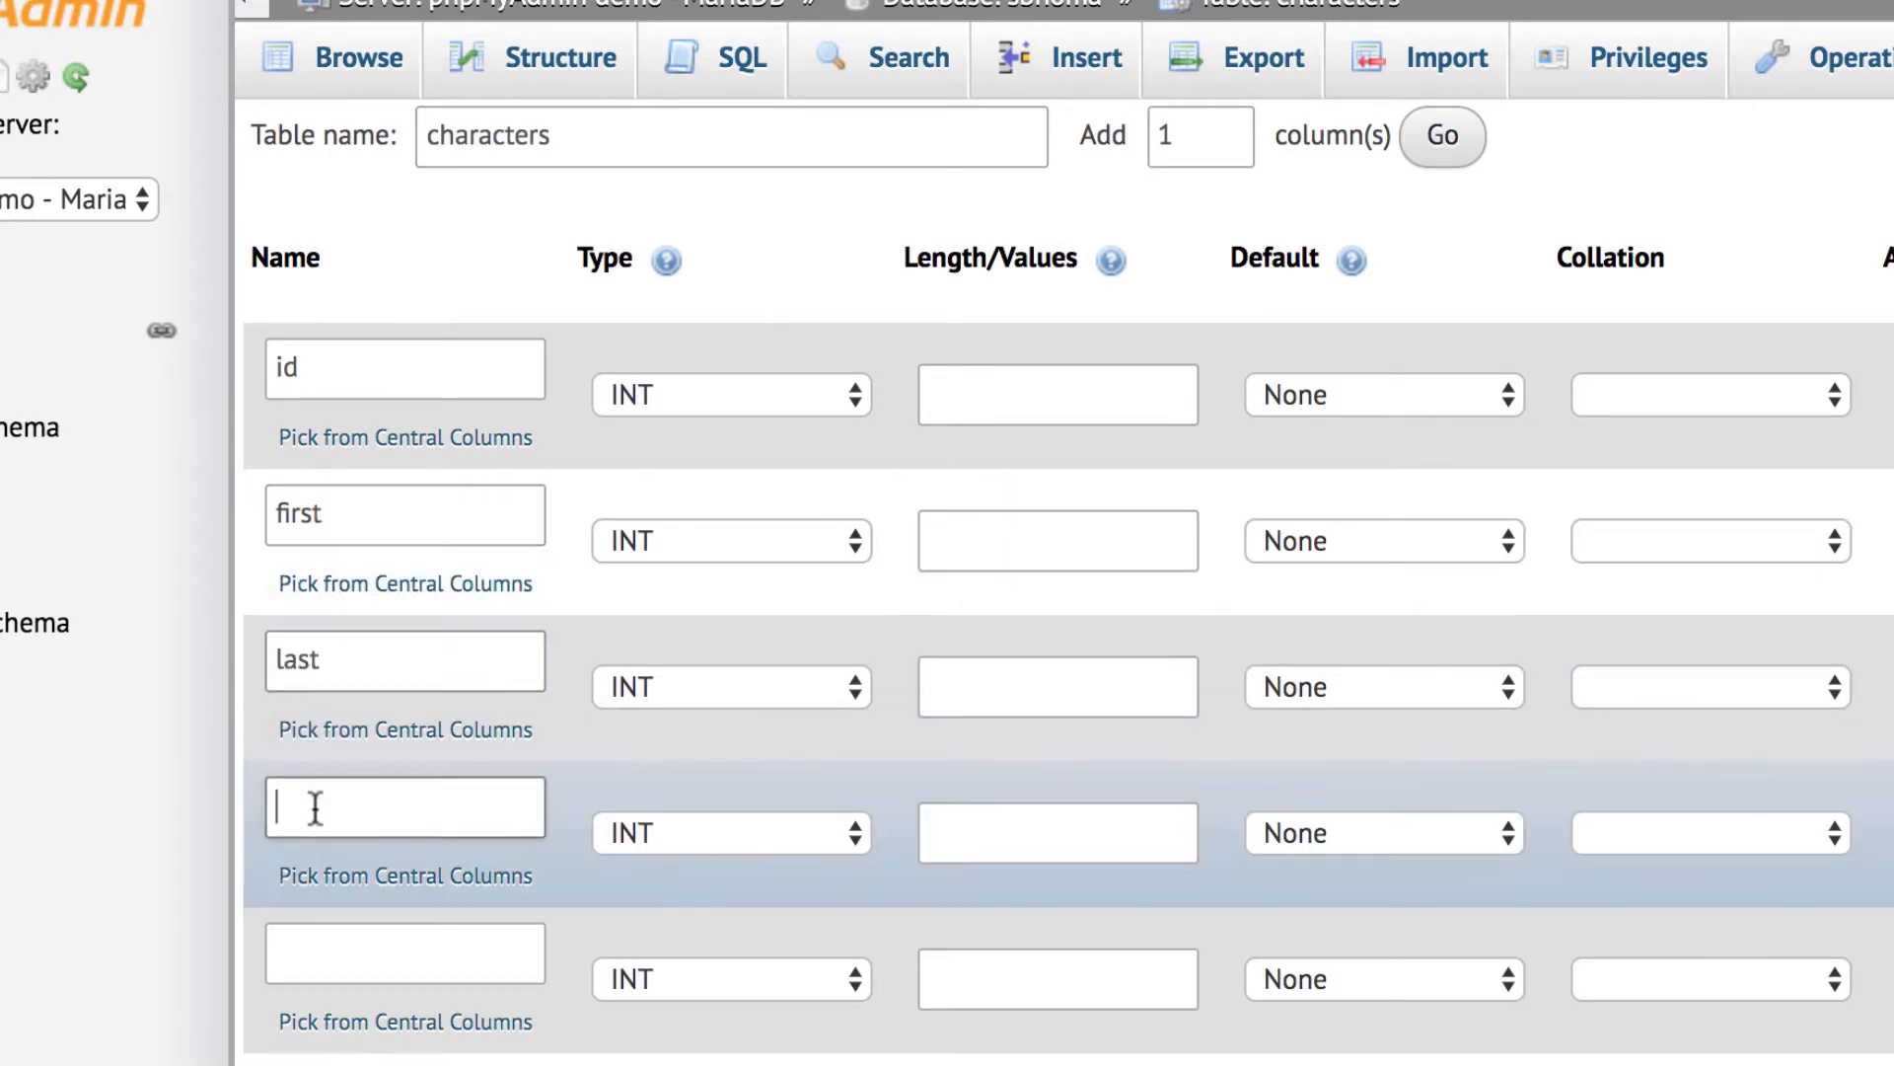
text(species)
click(338, 957)
text(occupation)
scroll(473, 902, down, 2)
click(472, 902)
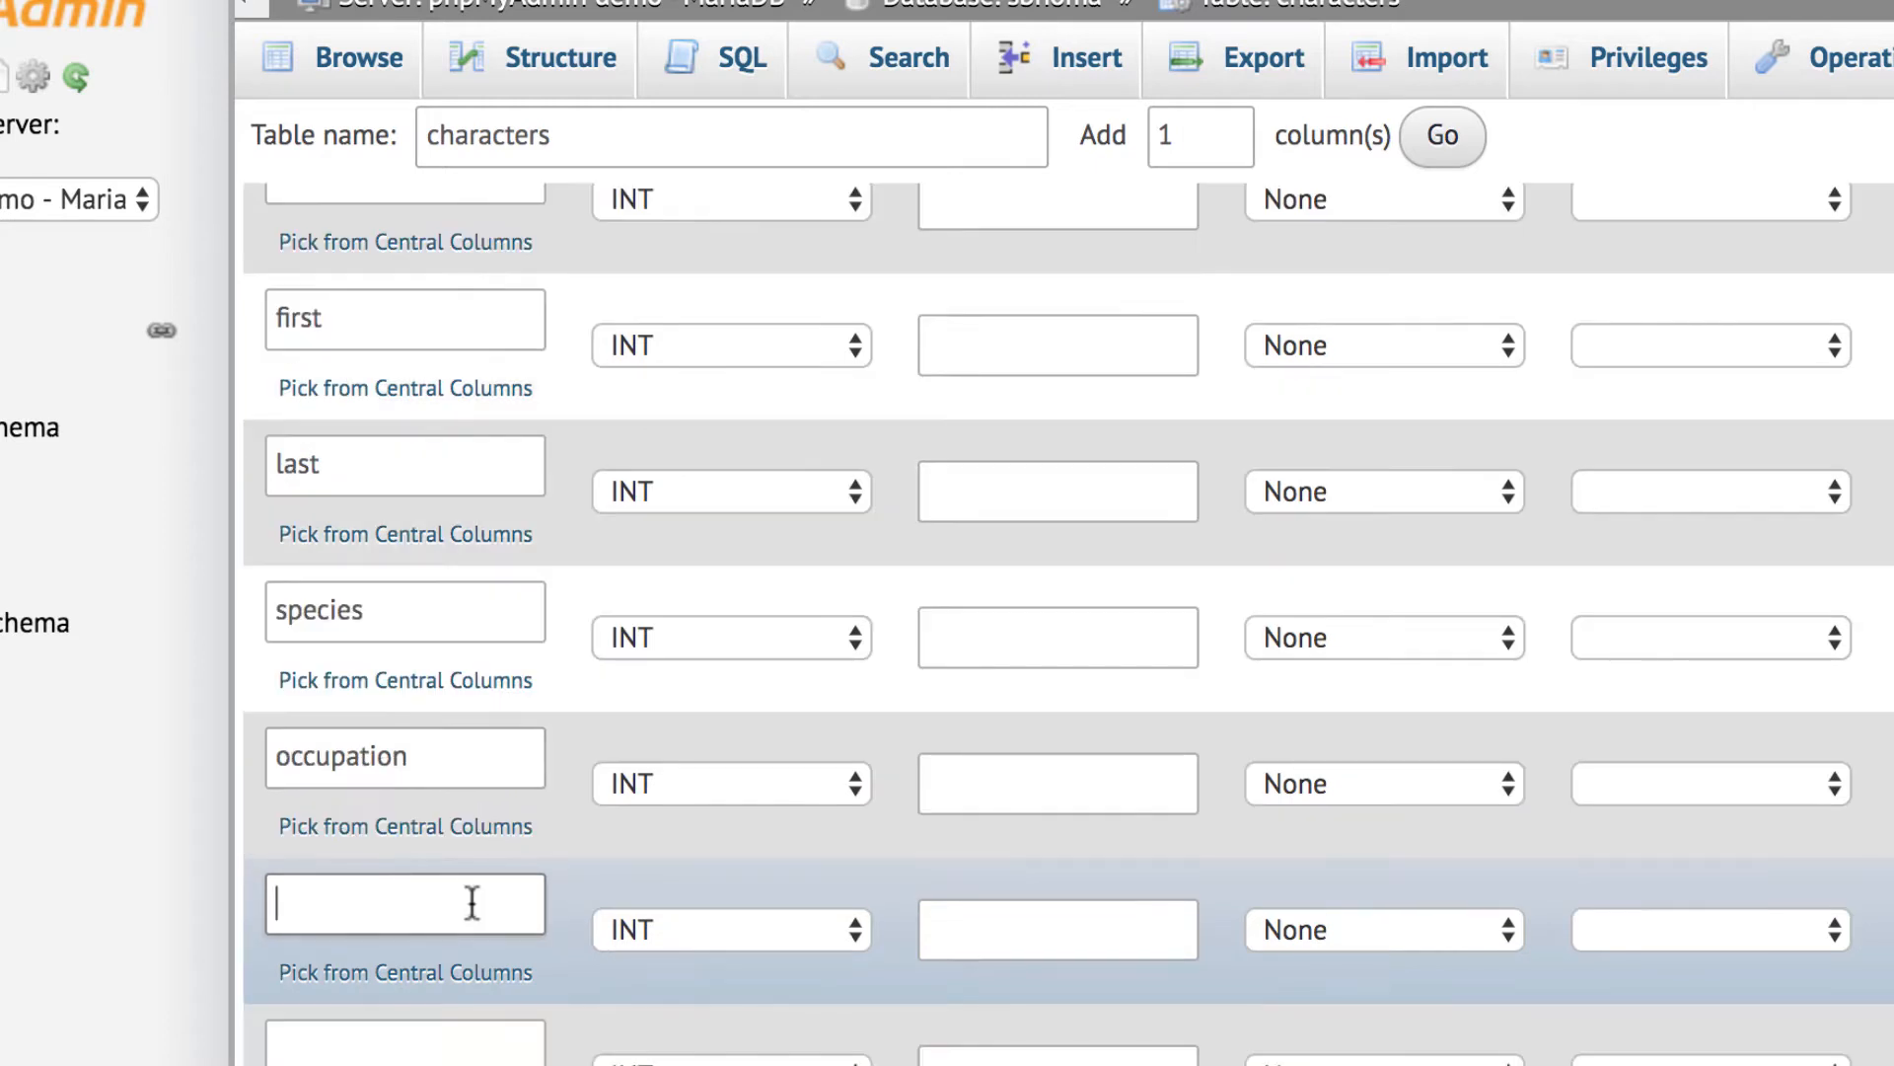
text(age)
click(412, 1038)
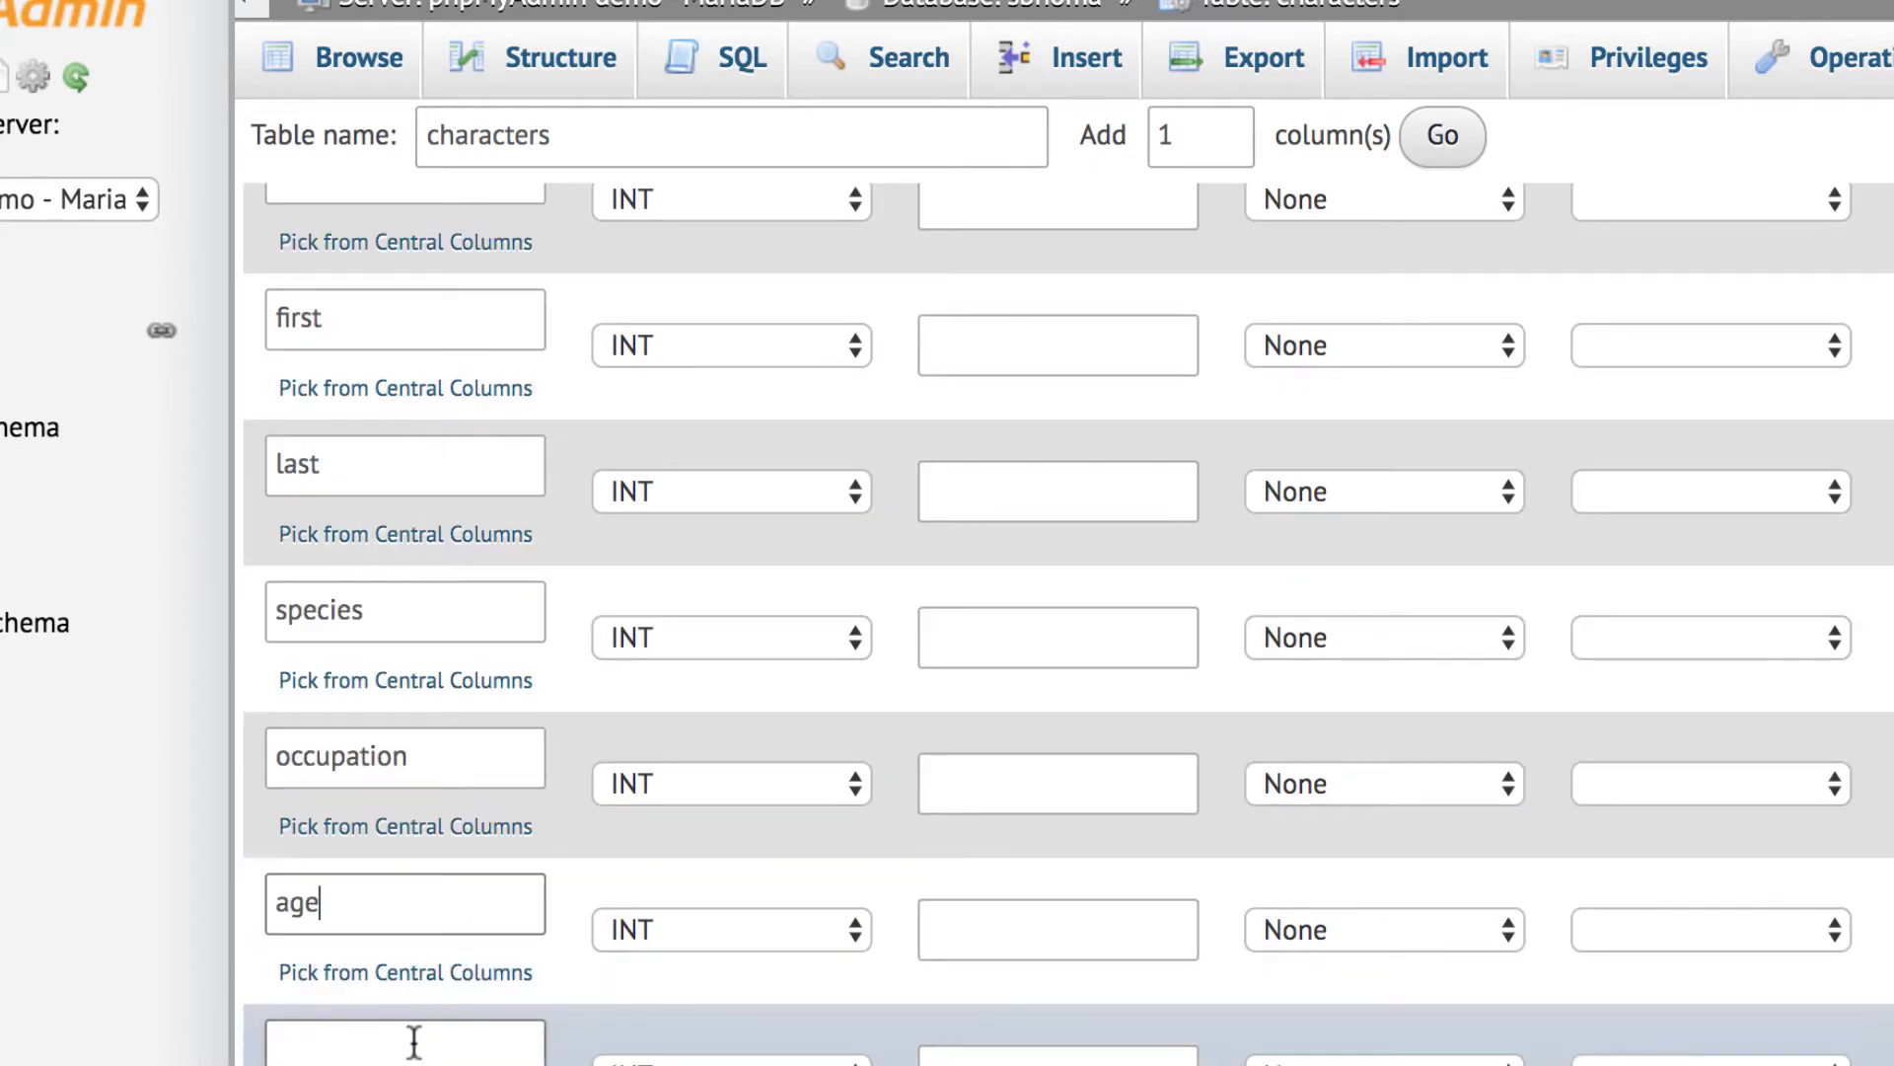
Enable auto increment (A_I) on the id column, with a PRIMARY index.
scroll(494, 997, up, 2)
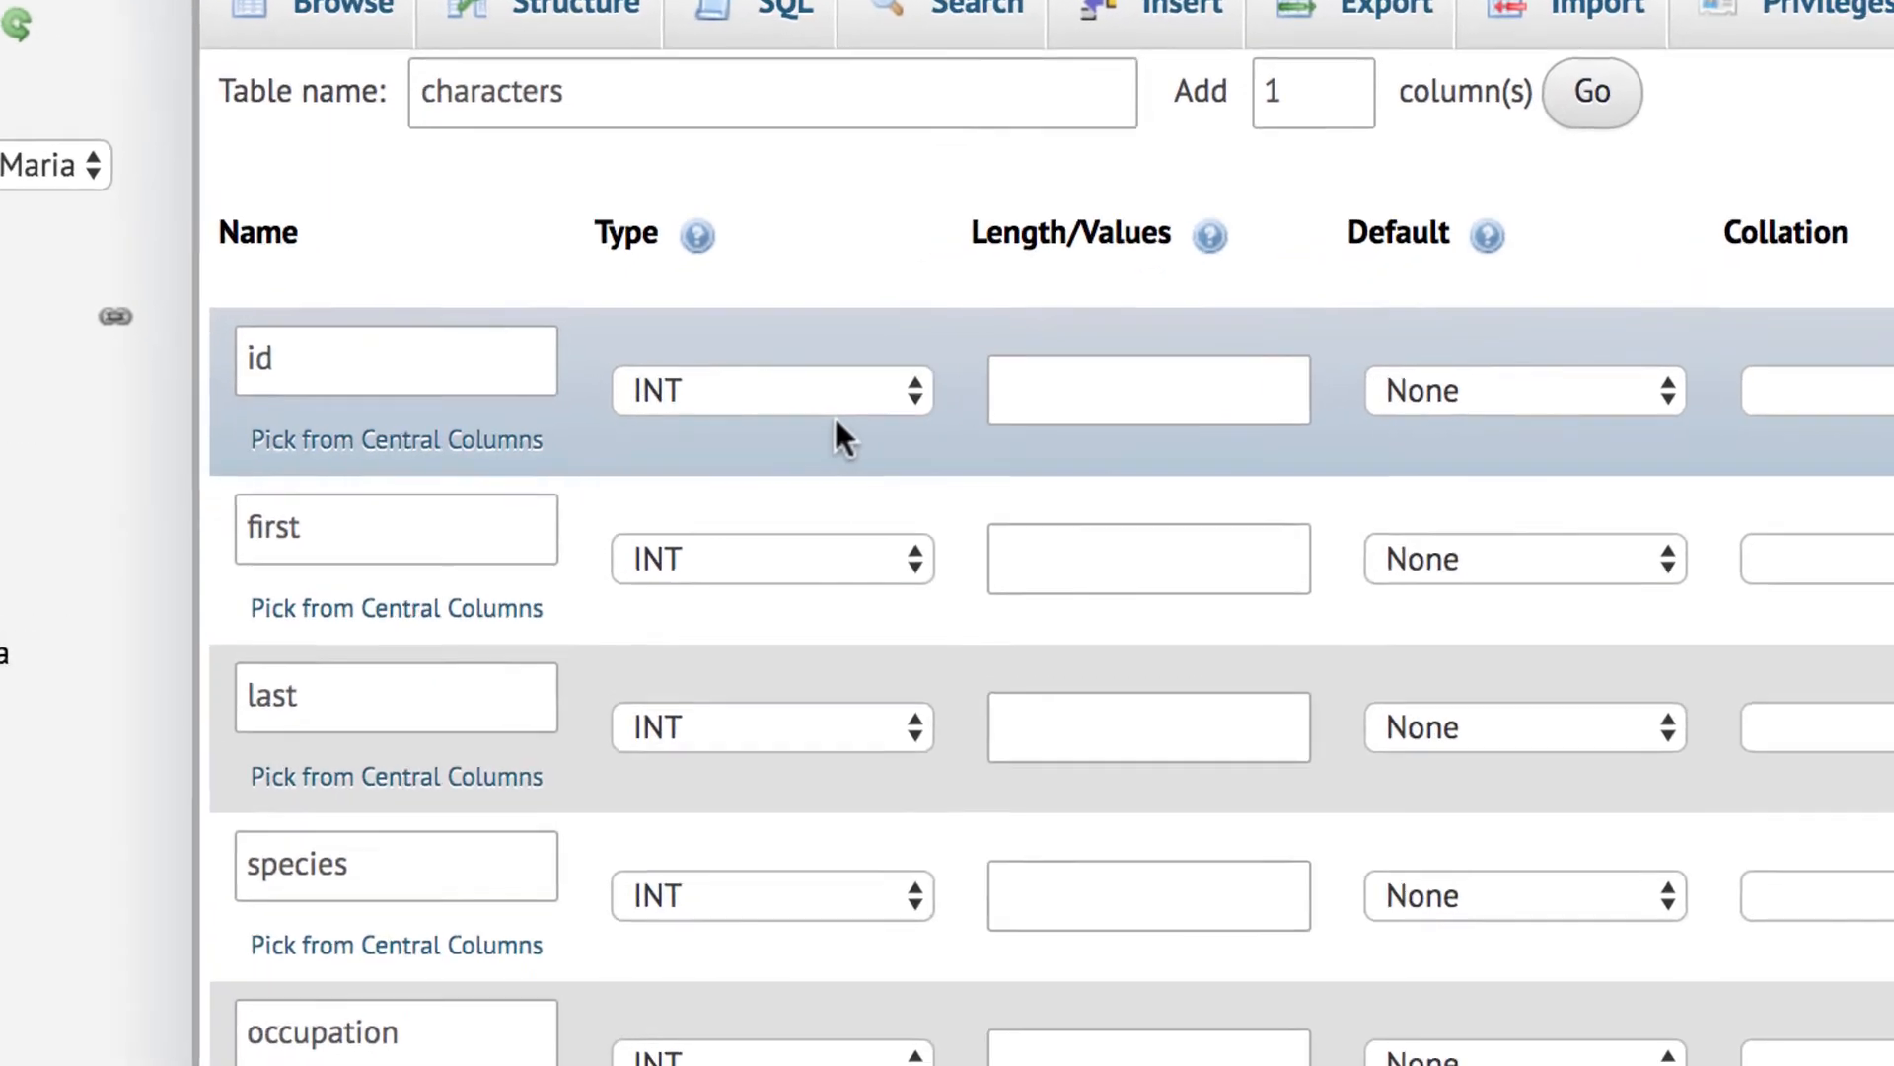
click(1205, 406)
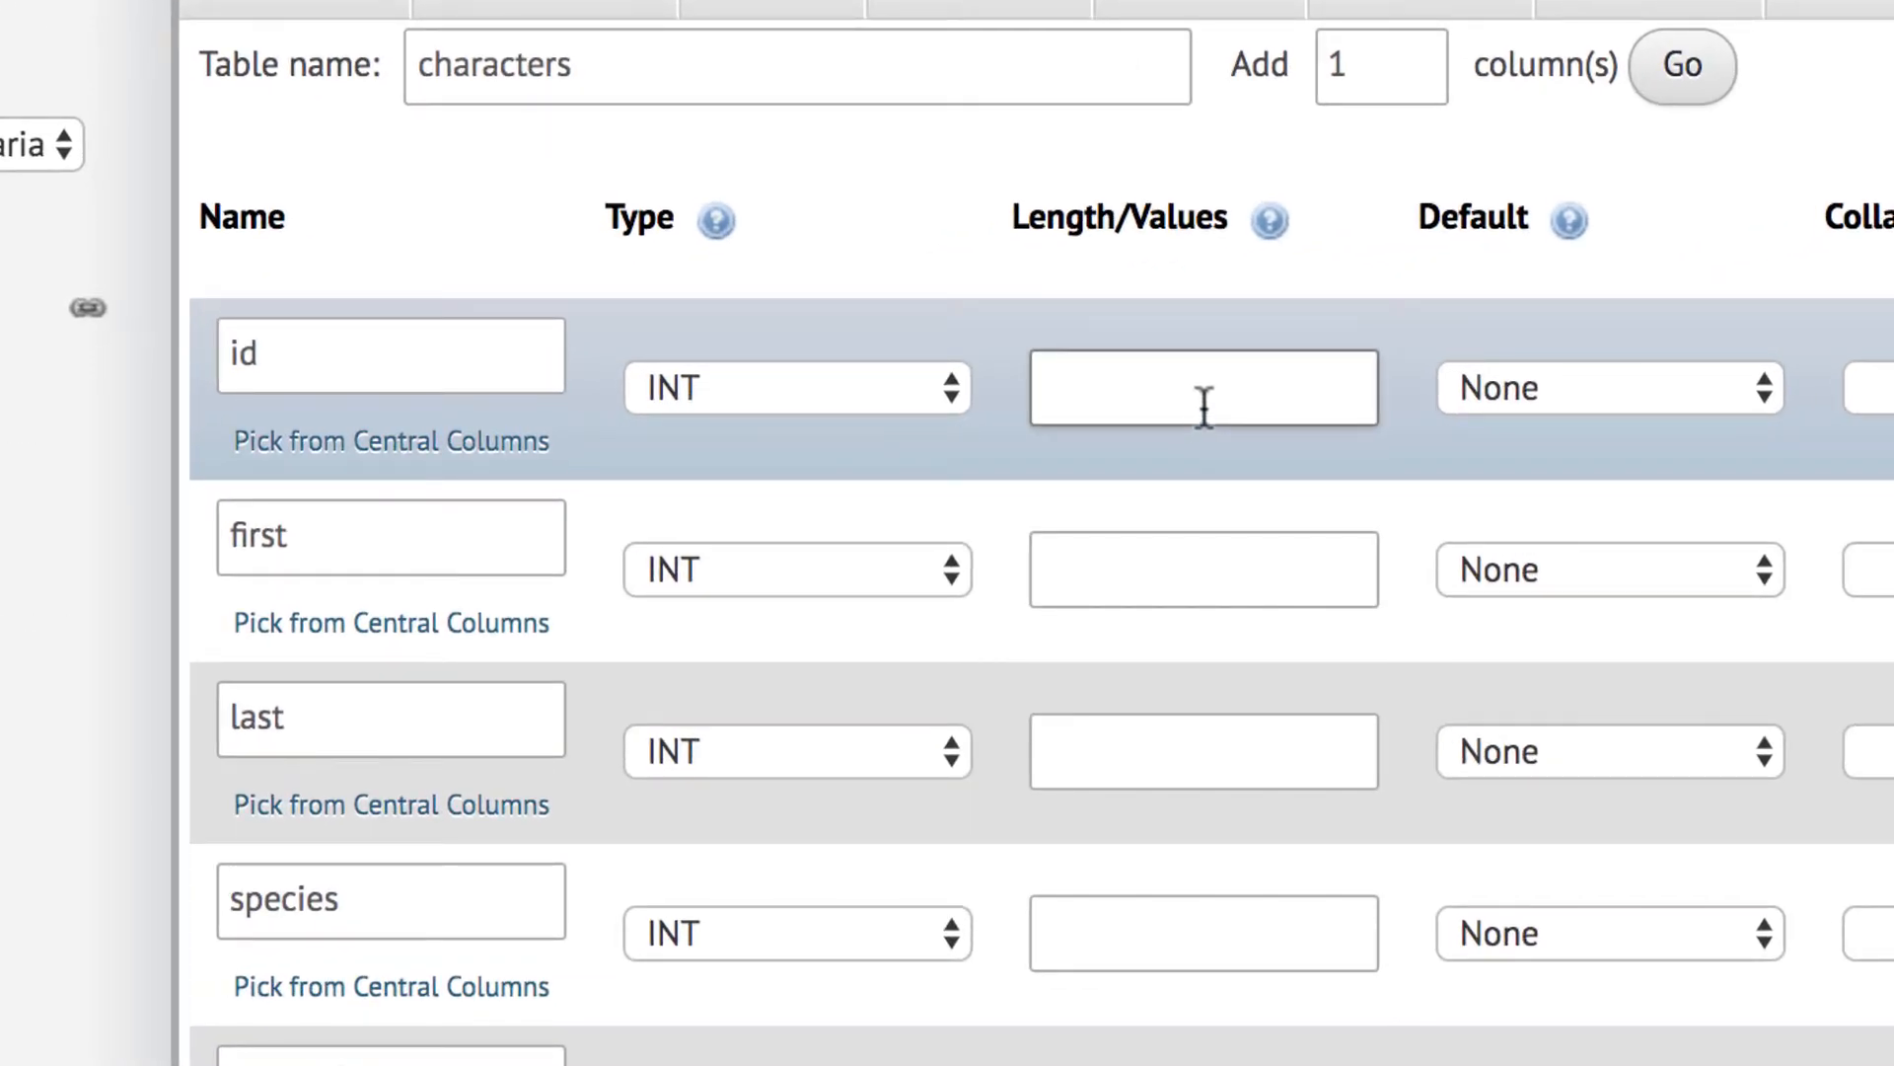
scroll(1204, 407, right, 10)
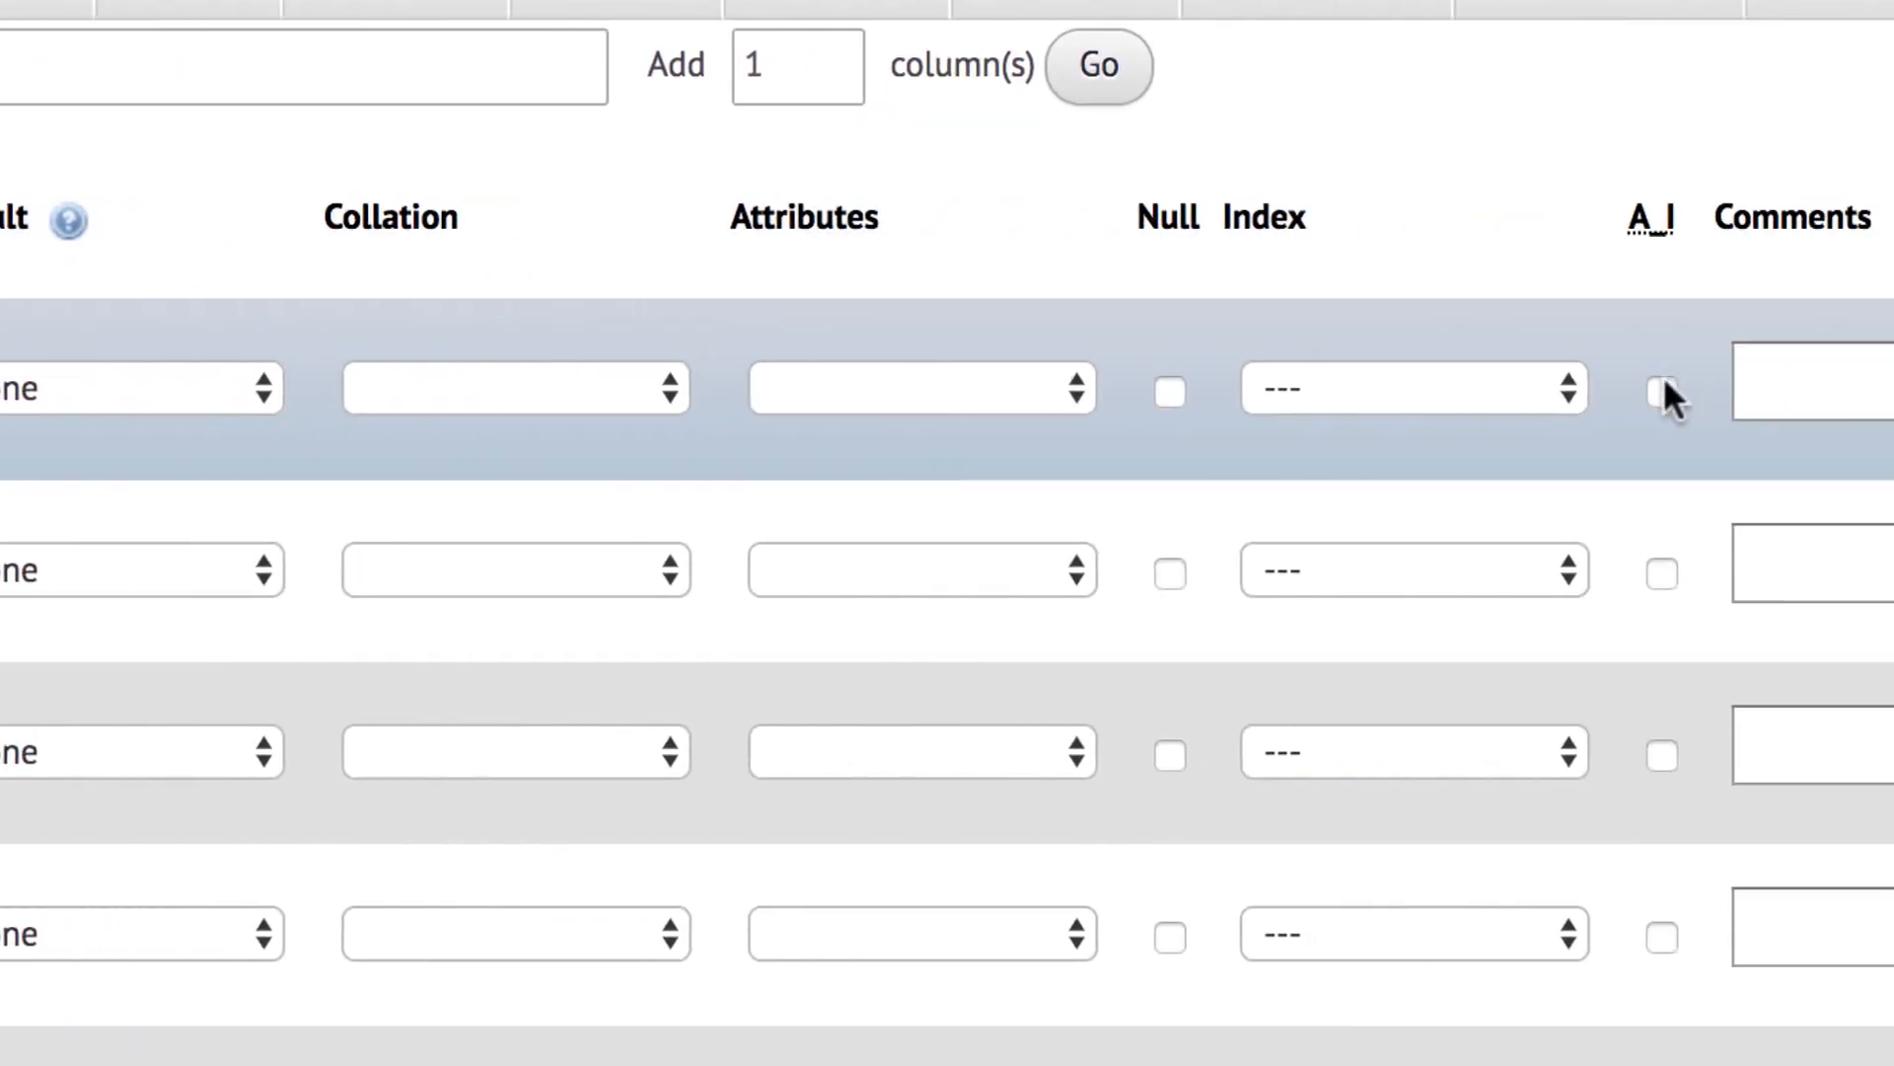
click(1663, 389)
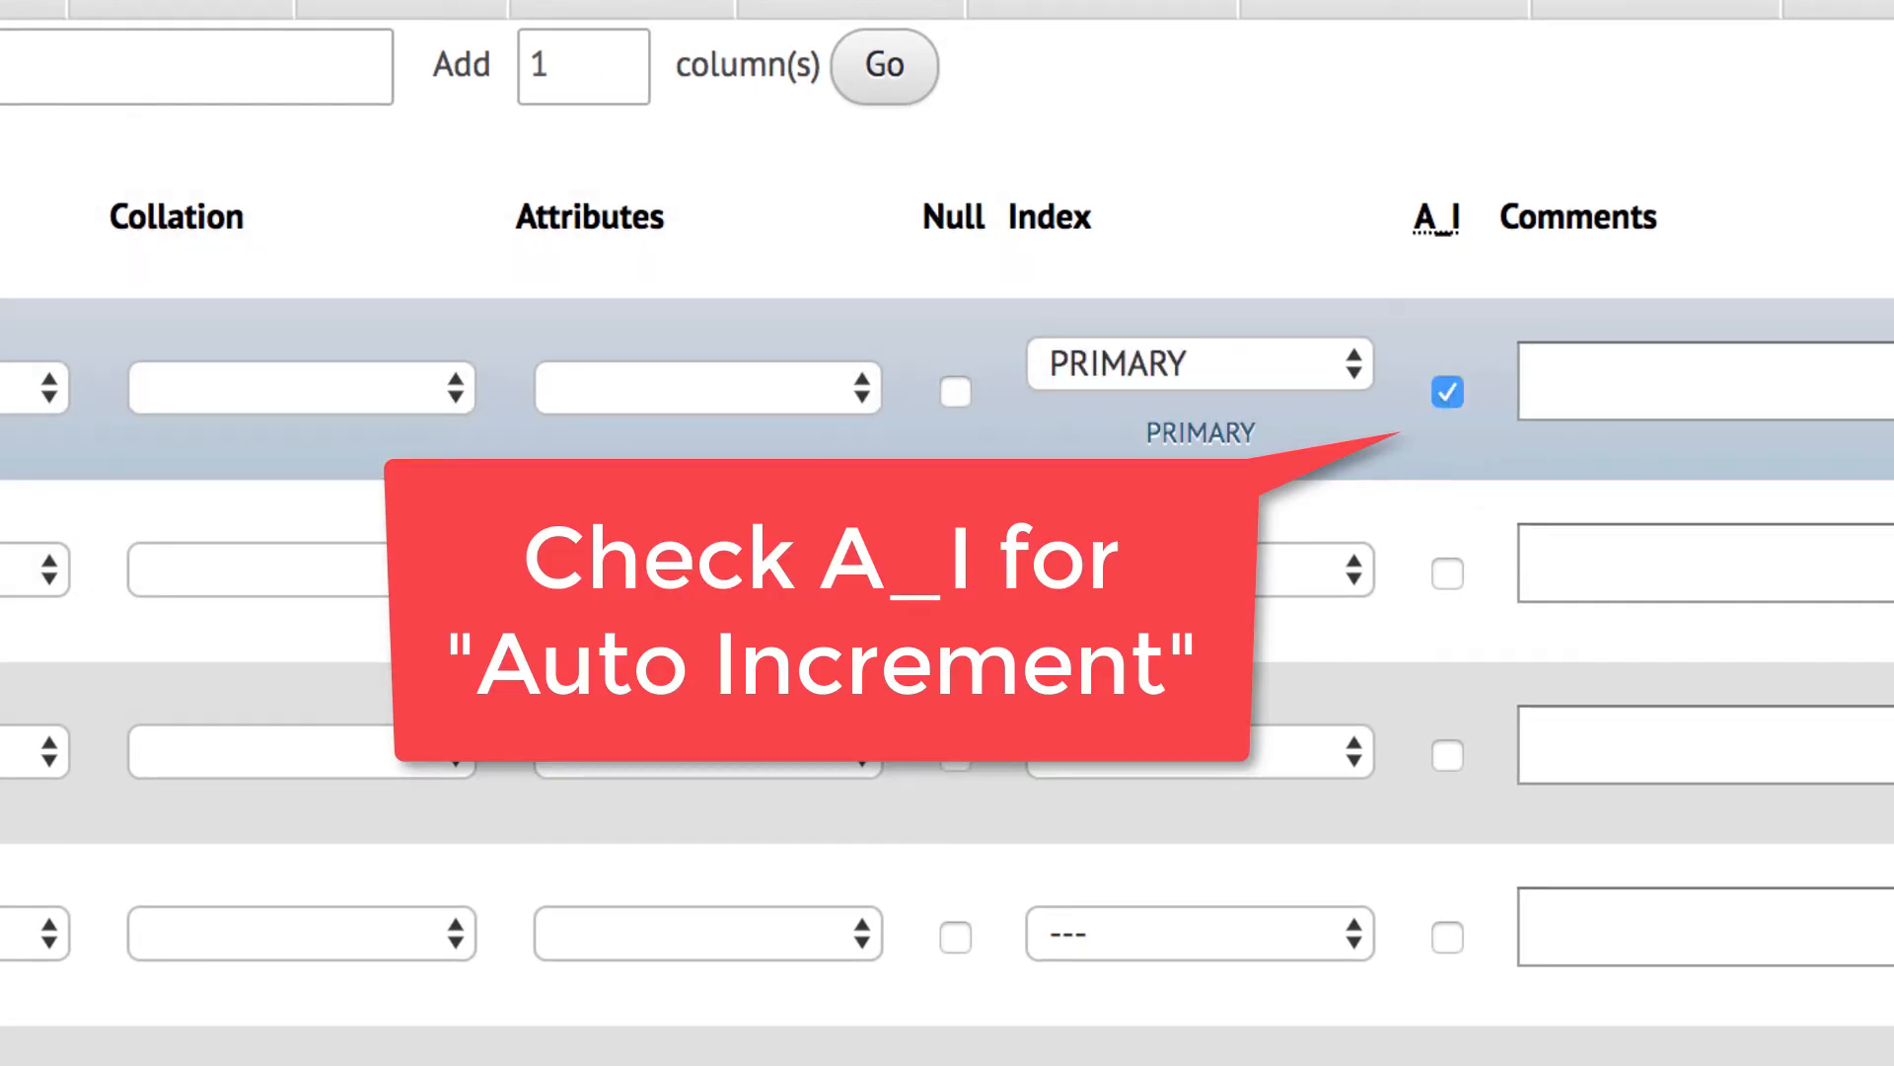
Set the data type of the first, last and species columns to VARCHAR.
scroll(1164, 464, left, 10)
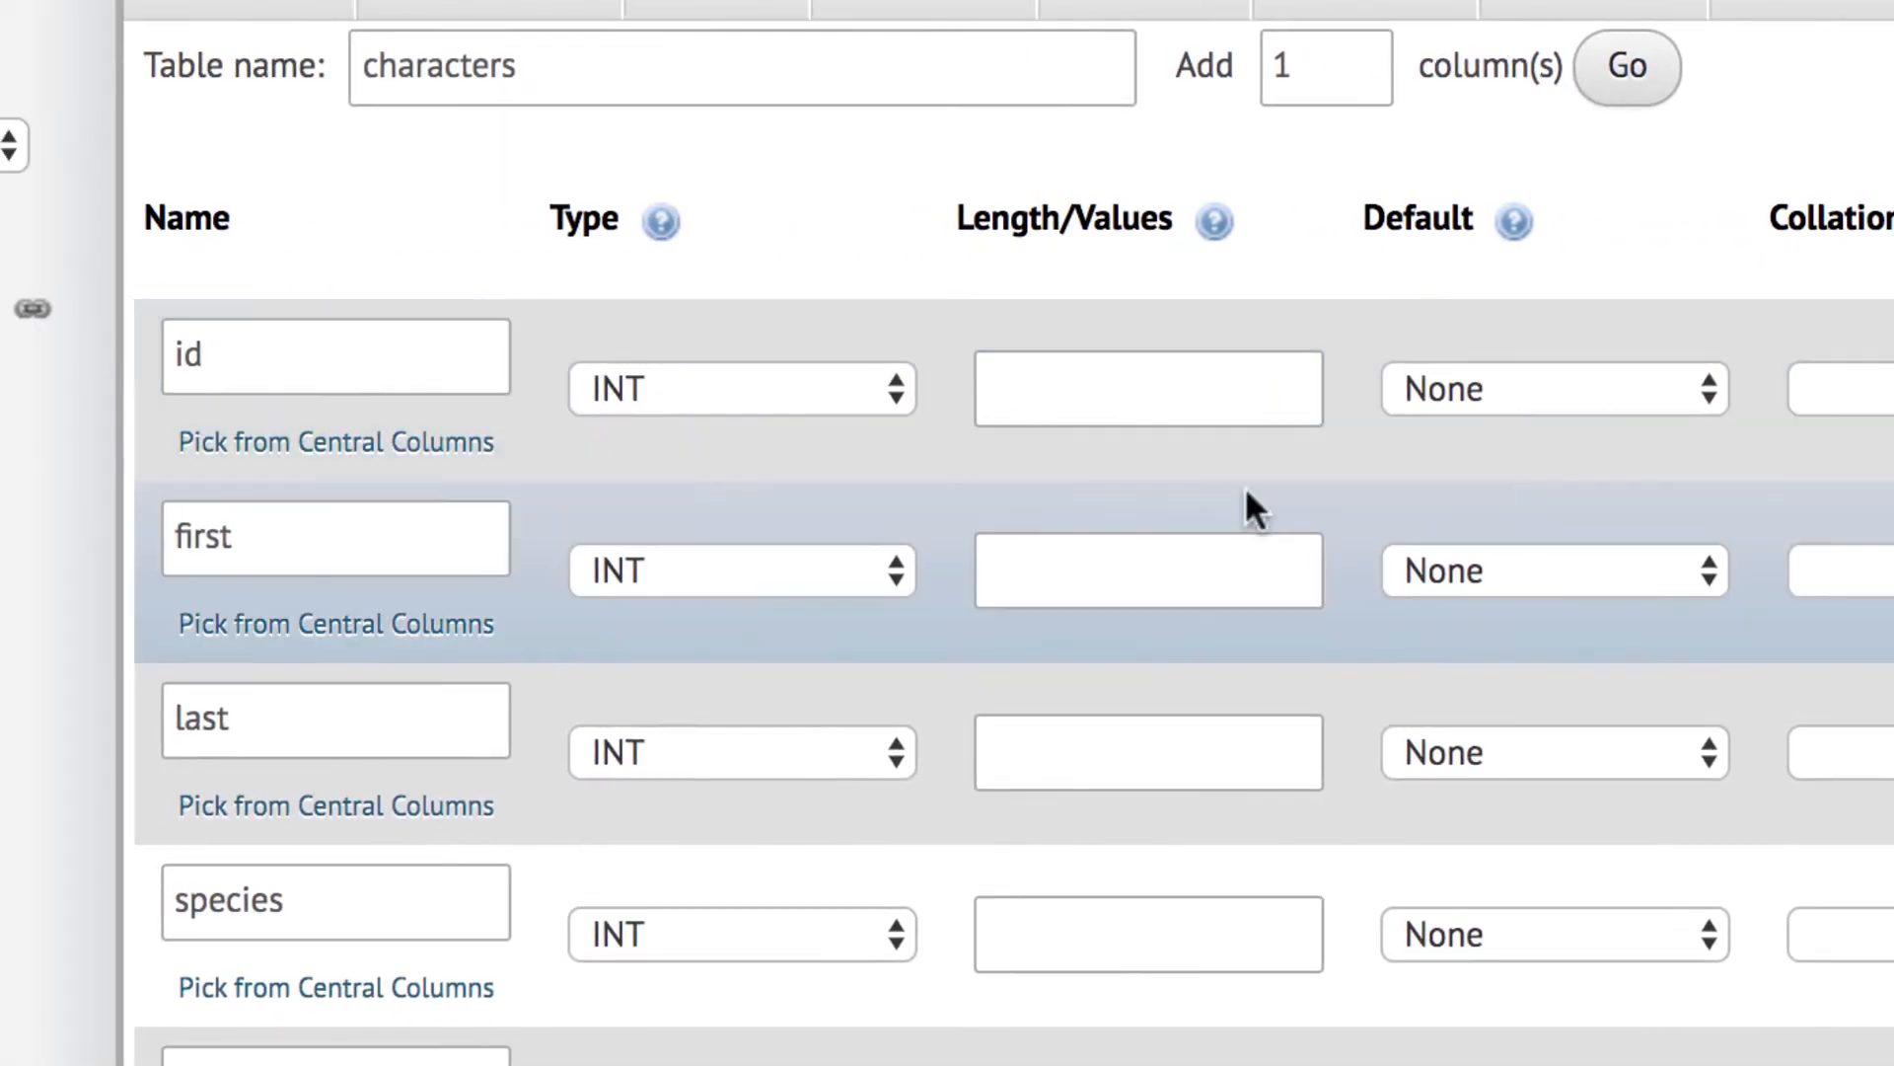
scroll(821, 575, down, 2)
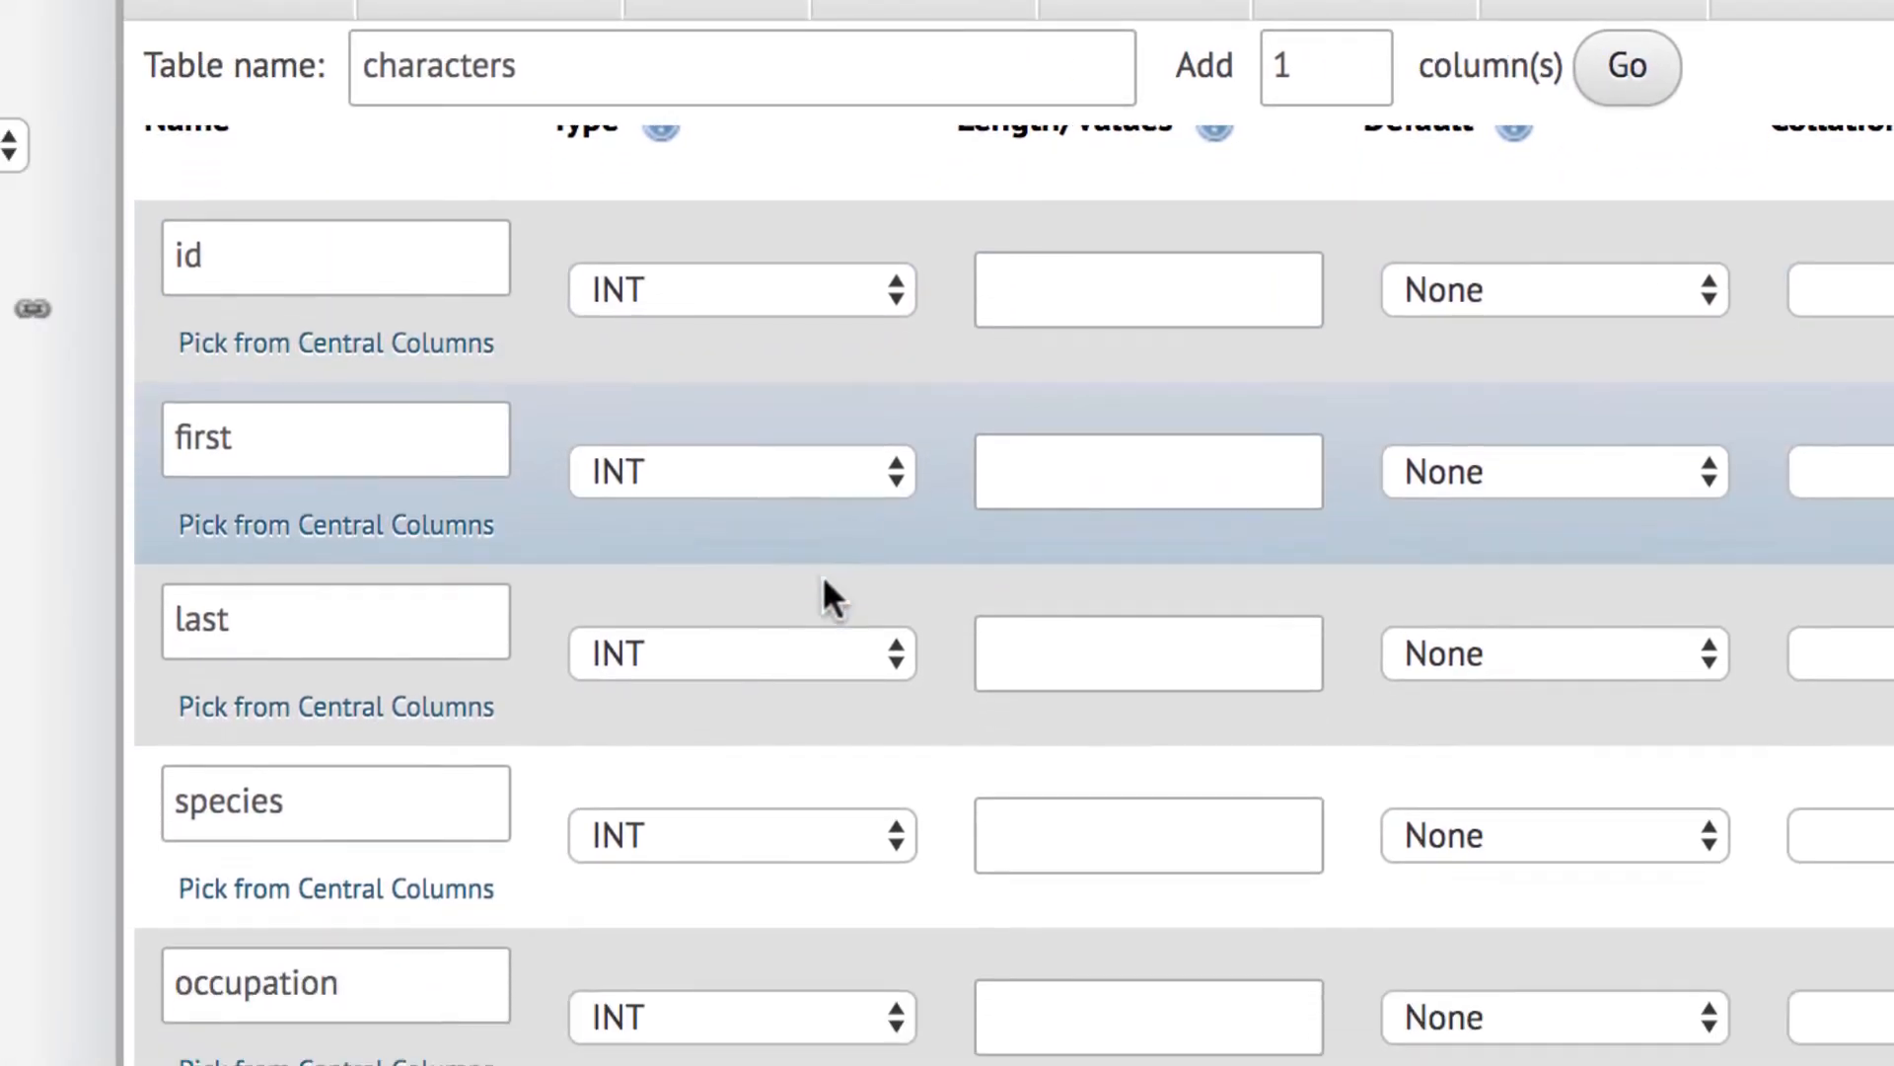
click(860, 470)
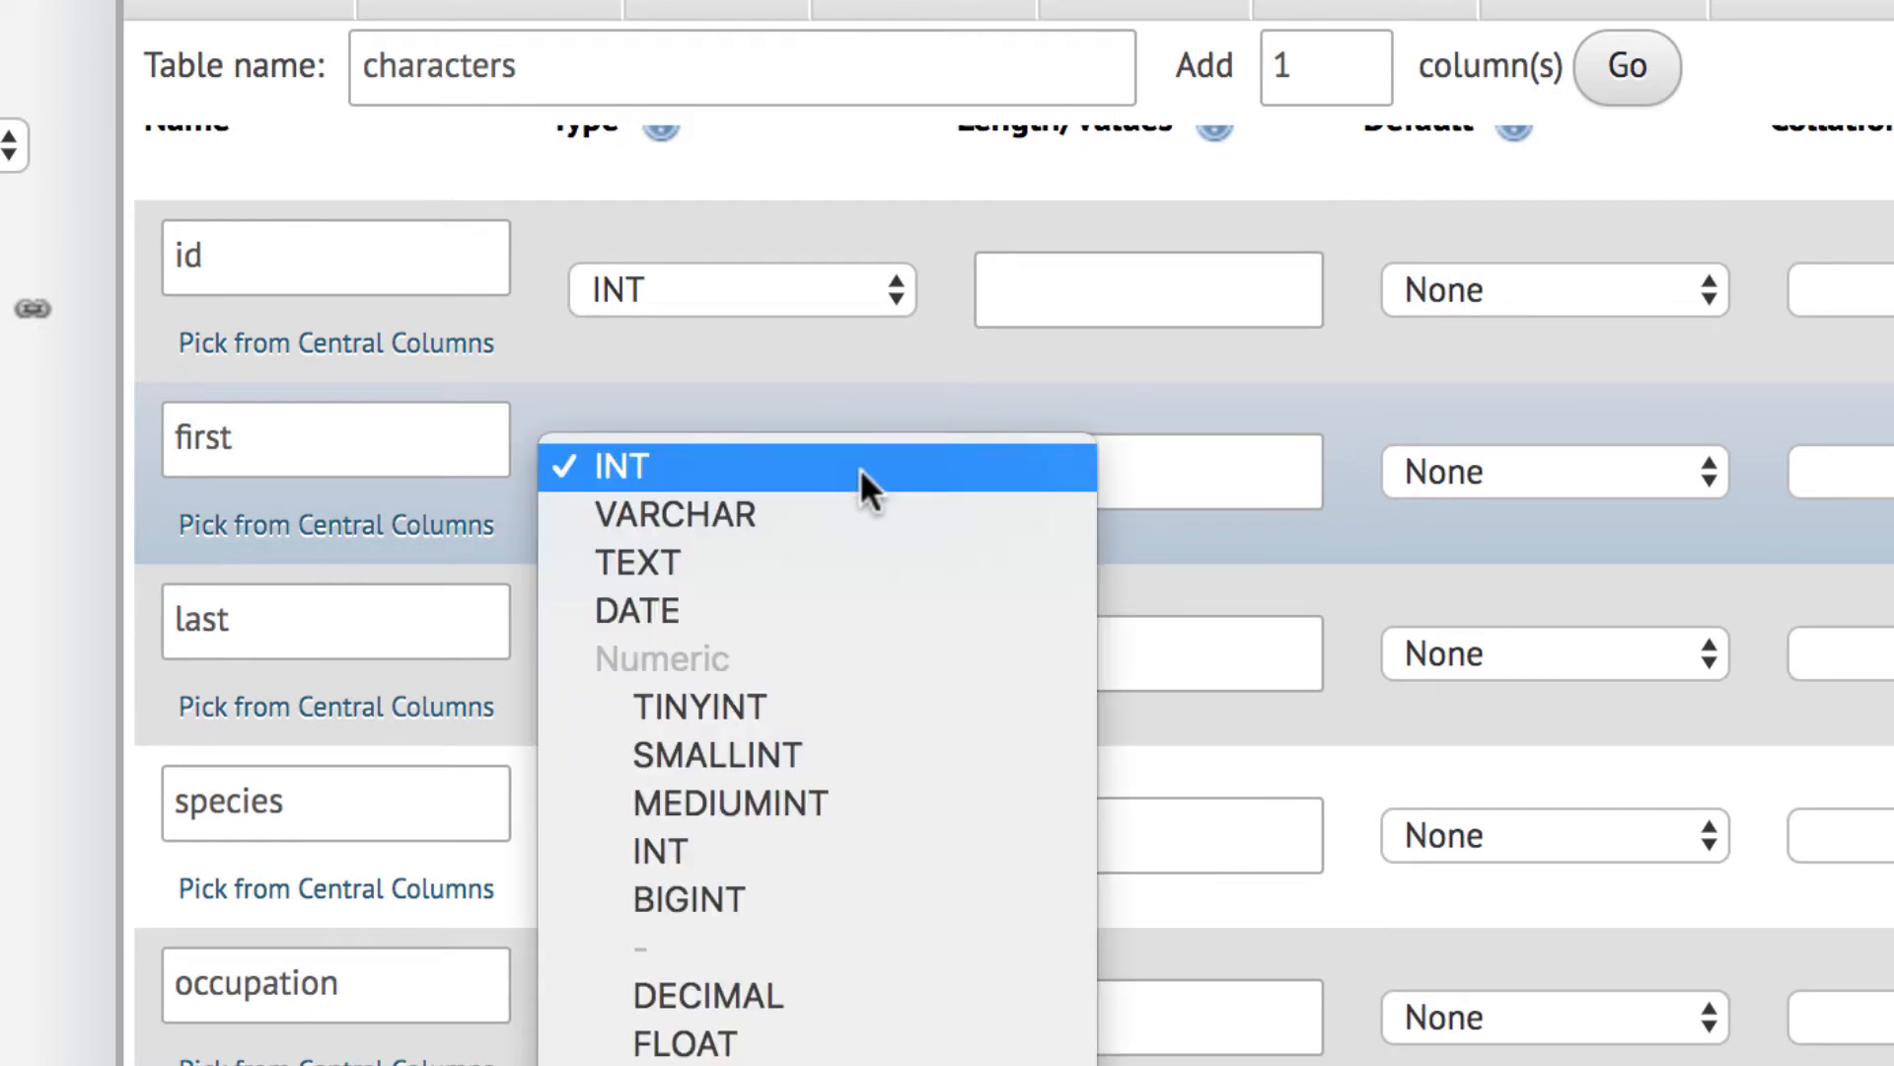
click(839, 521)
click(821, 649)
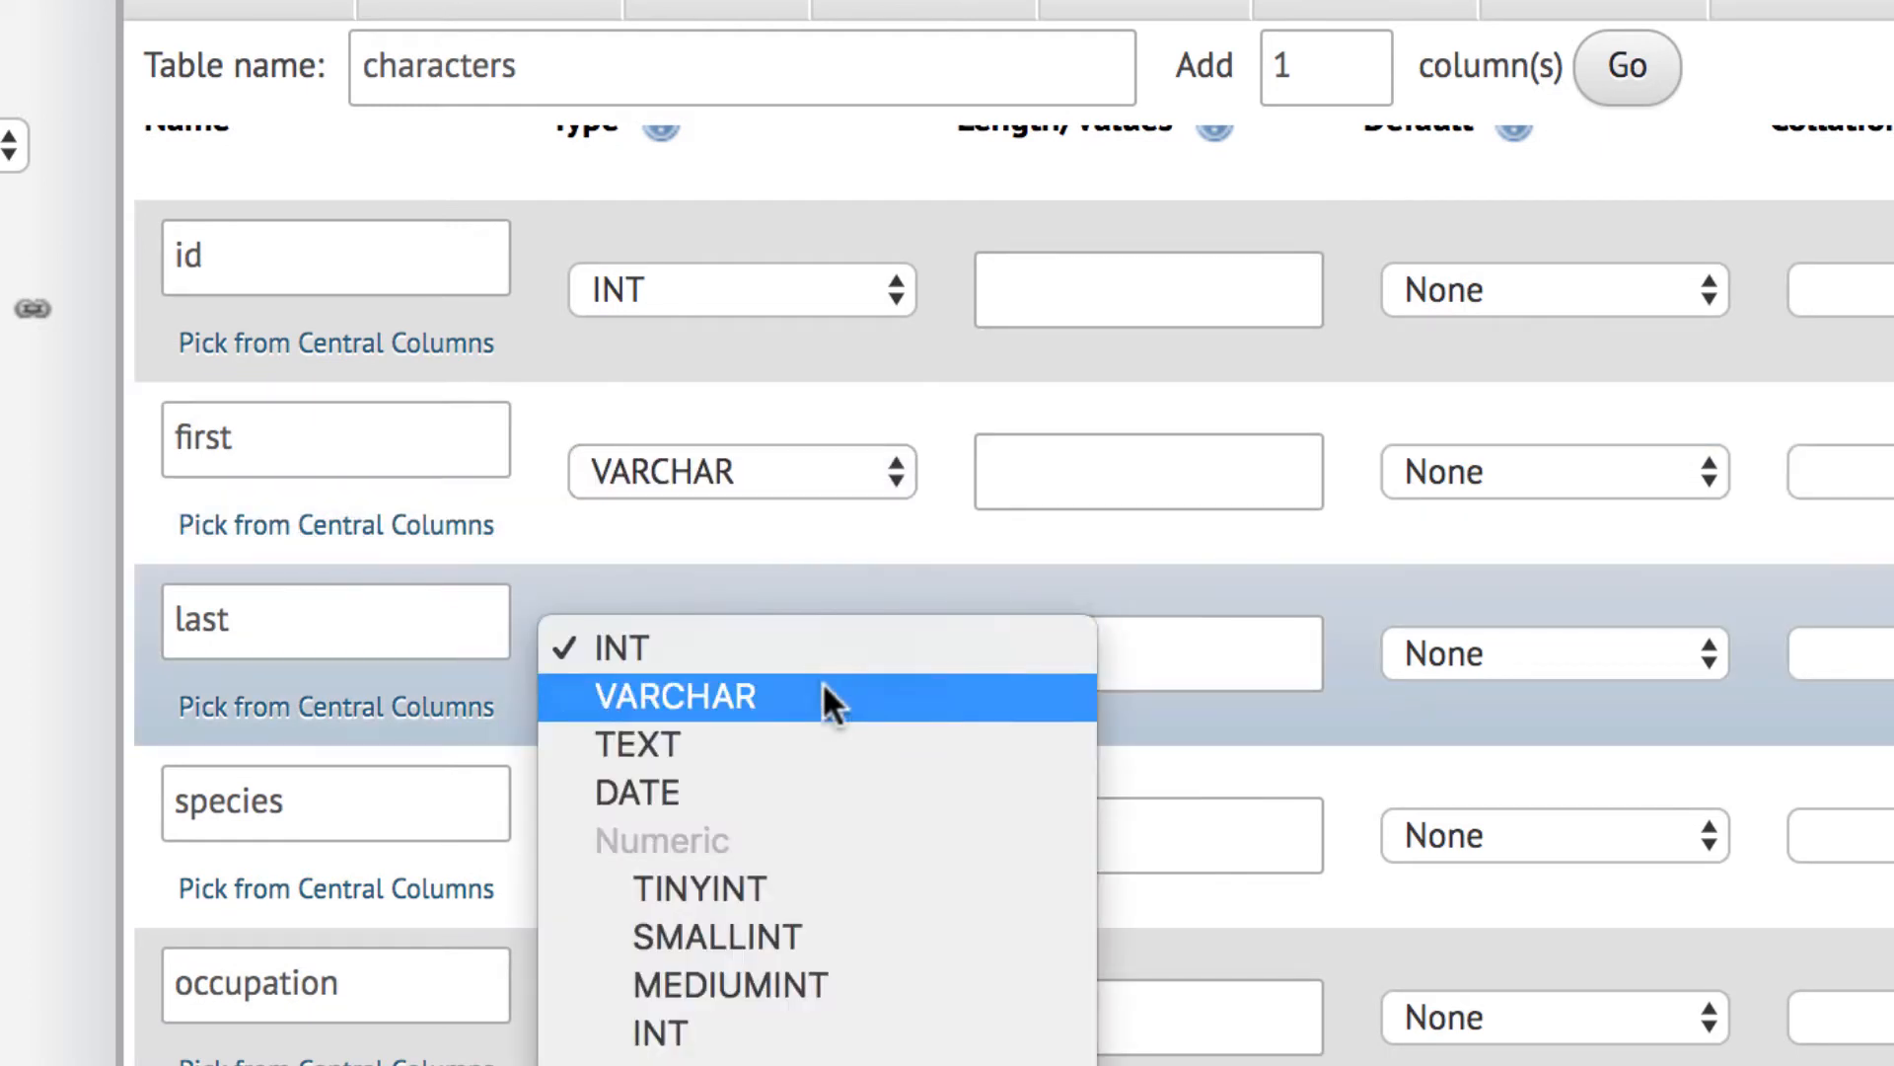
click(821, 684)
click(791, 831)
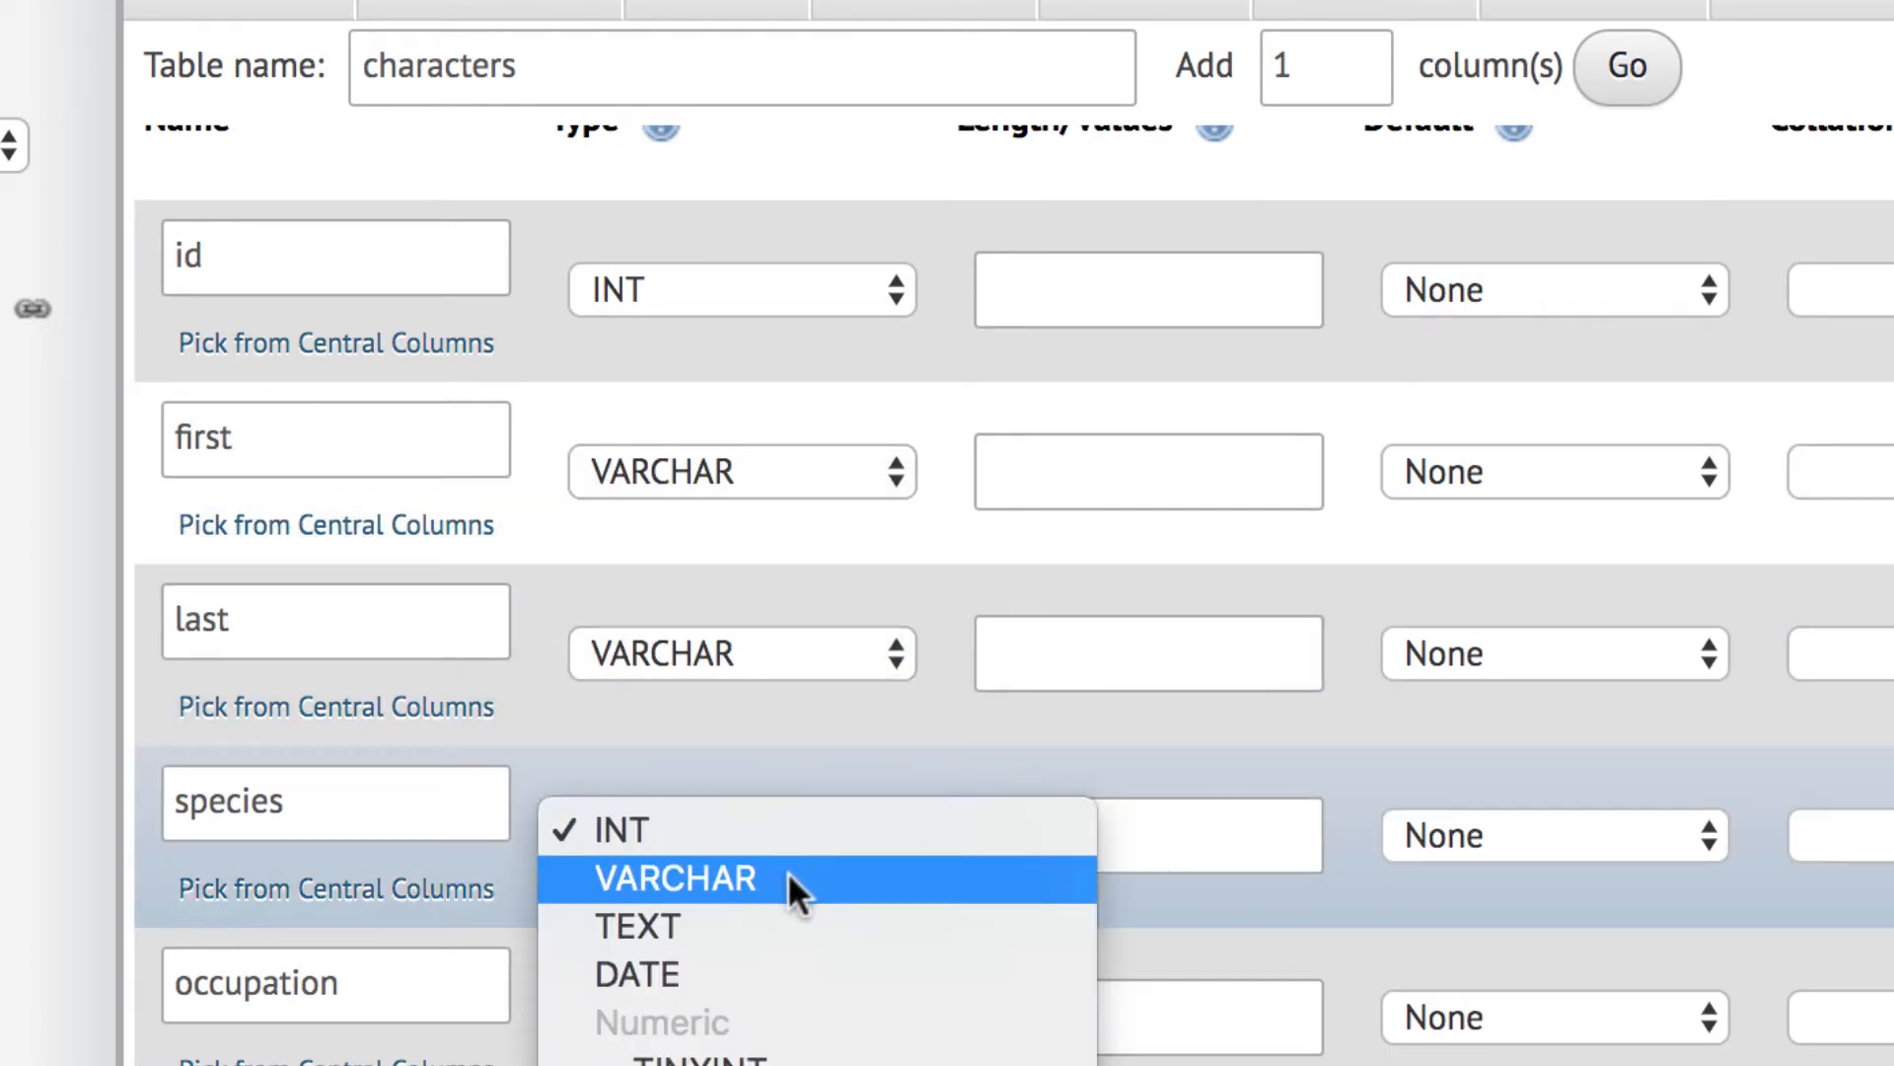
click(788, 874)
Set the data type of the occupation and age columns to VARCHAR.
scroll(785, 879, down, 3)
click(807, 848)
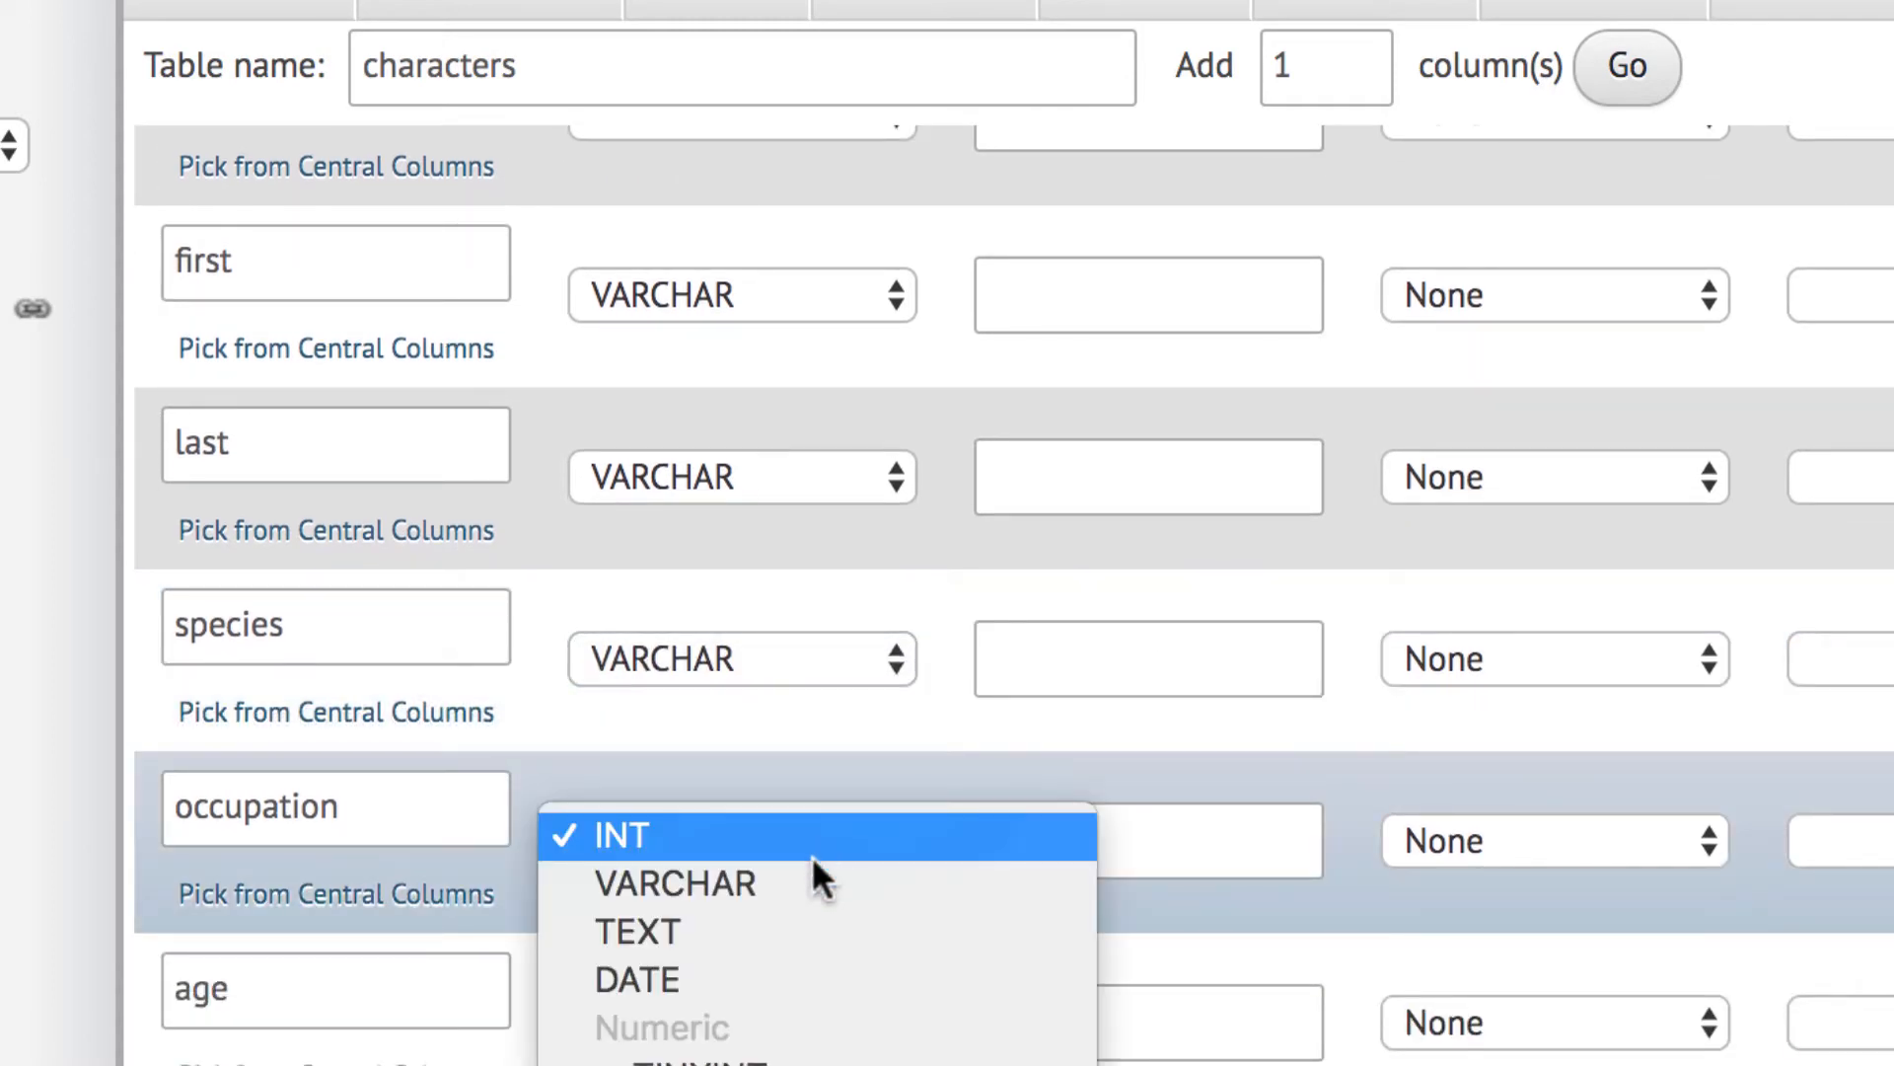
scroll(813, 856, down, 4)
click(820, 810)
click(777, 759)
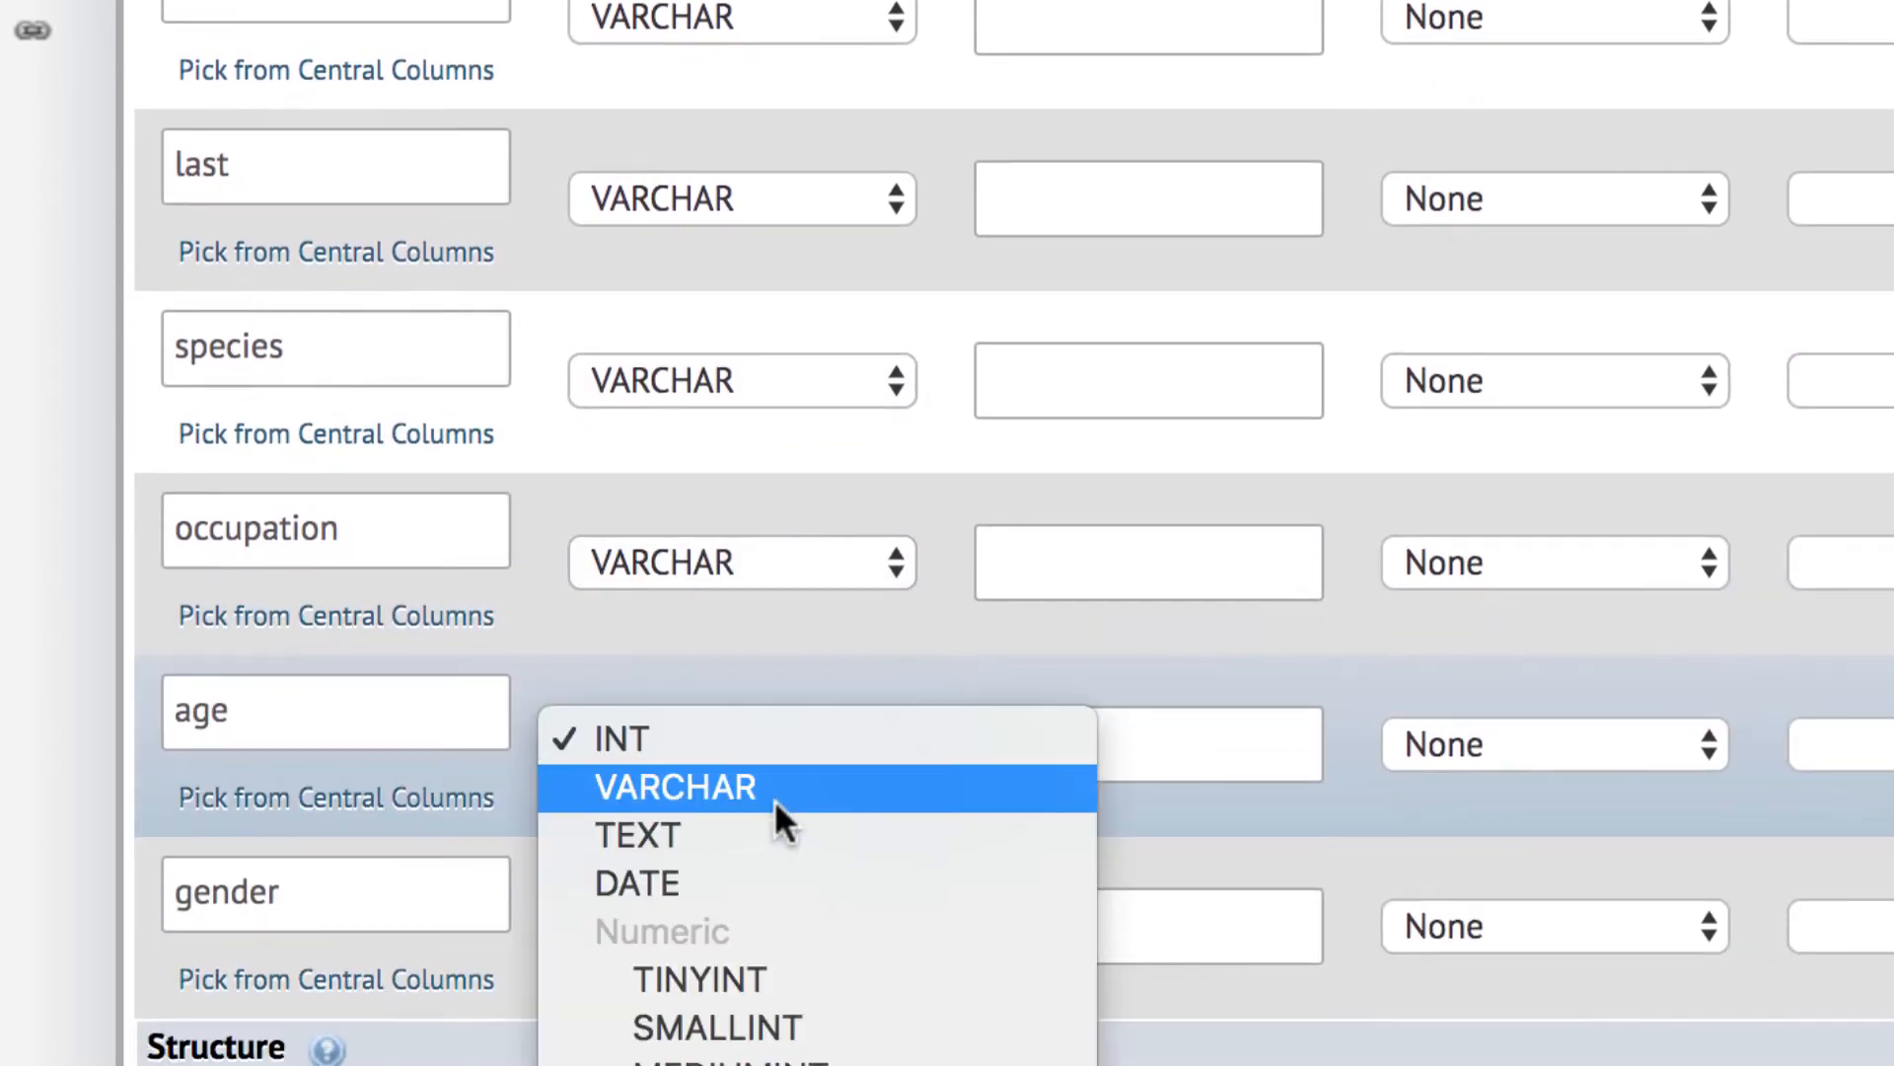
click(774, 799)
Set the length of the first, last, species and occupation columns to 30.
scroll(1087, 529, up, 4)
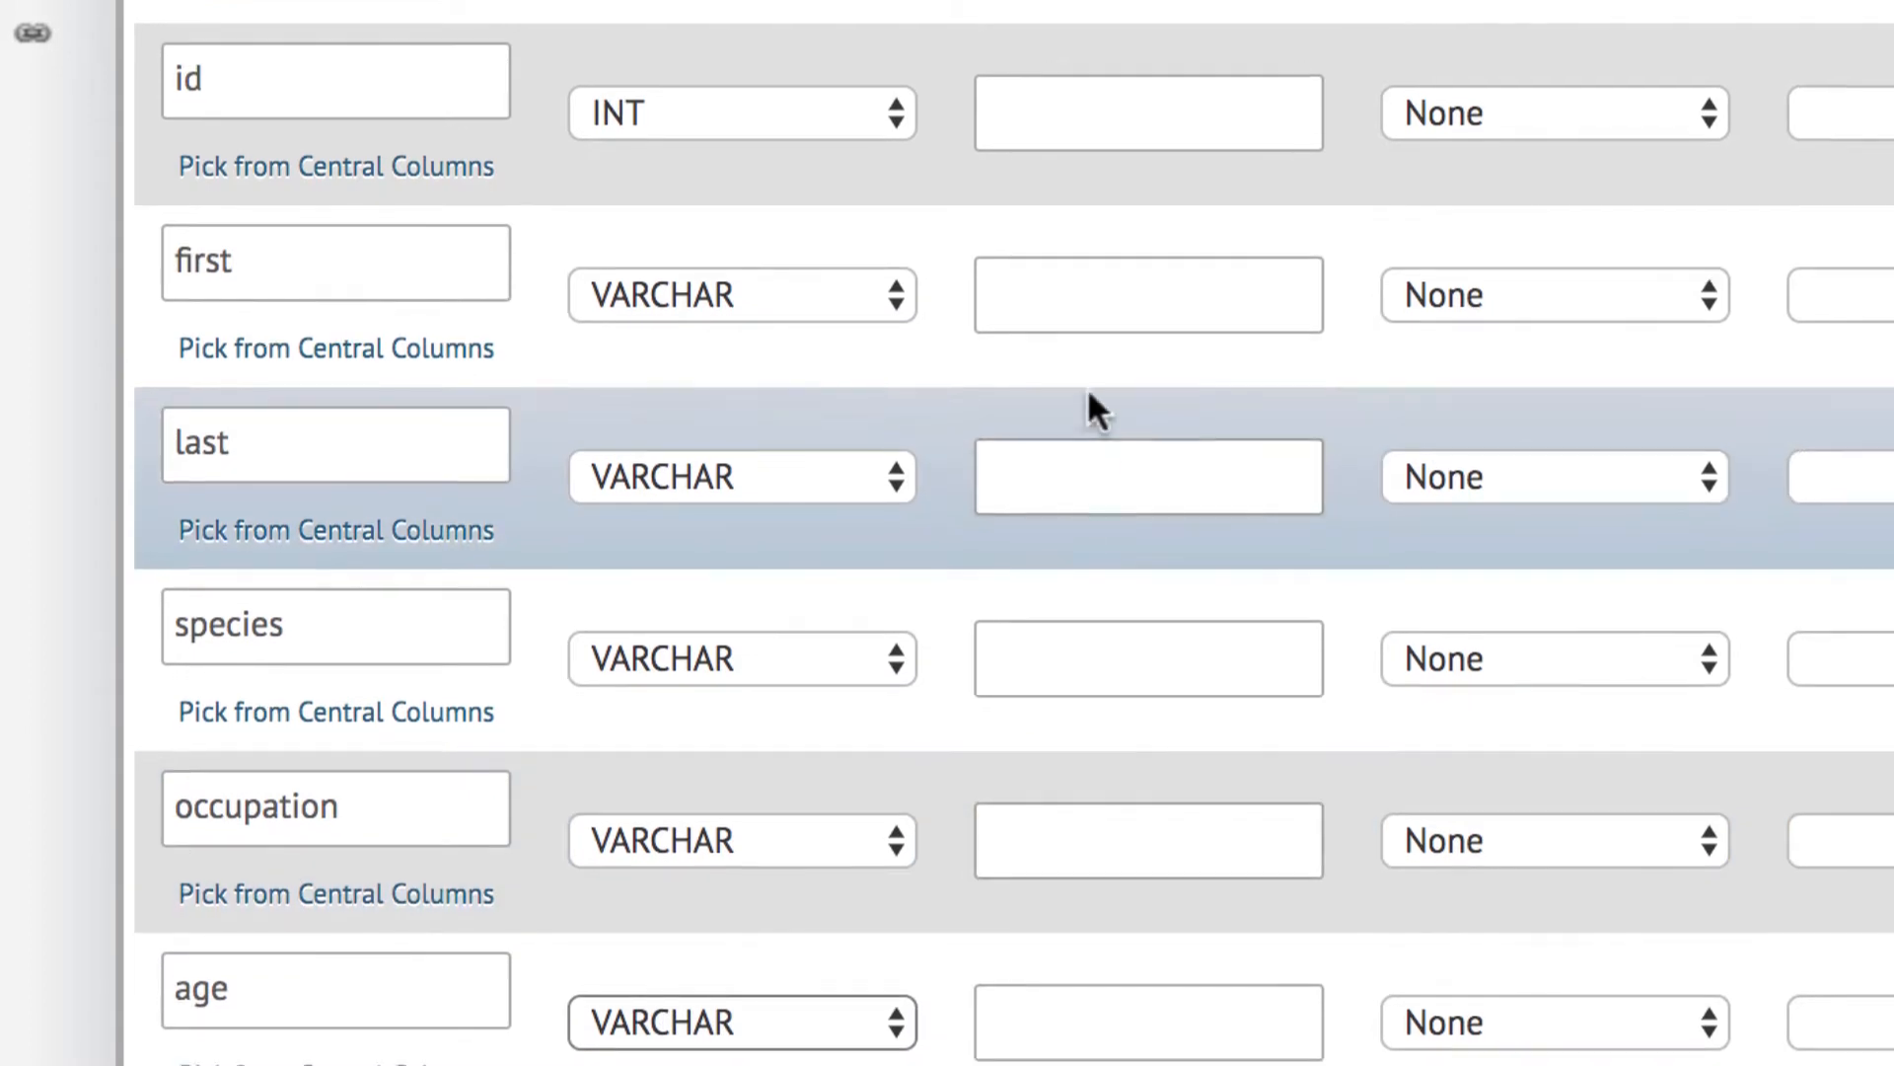
click(1092, 290)
text(30)
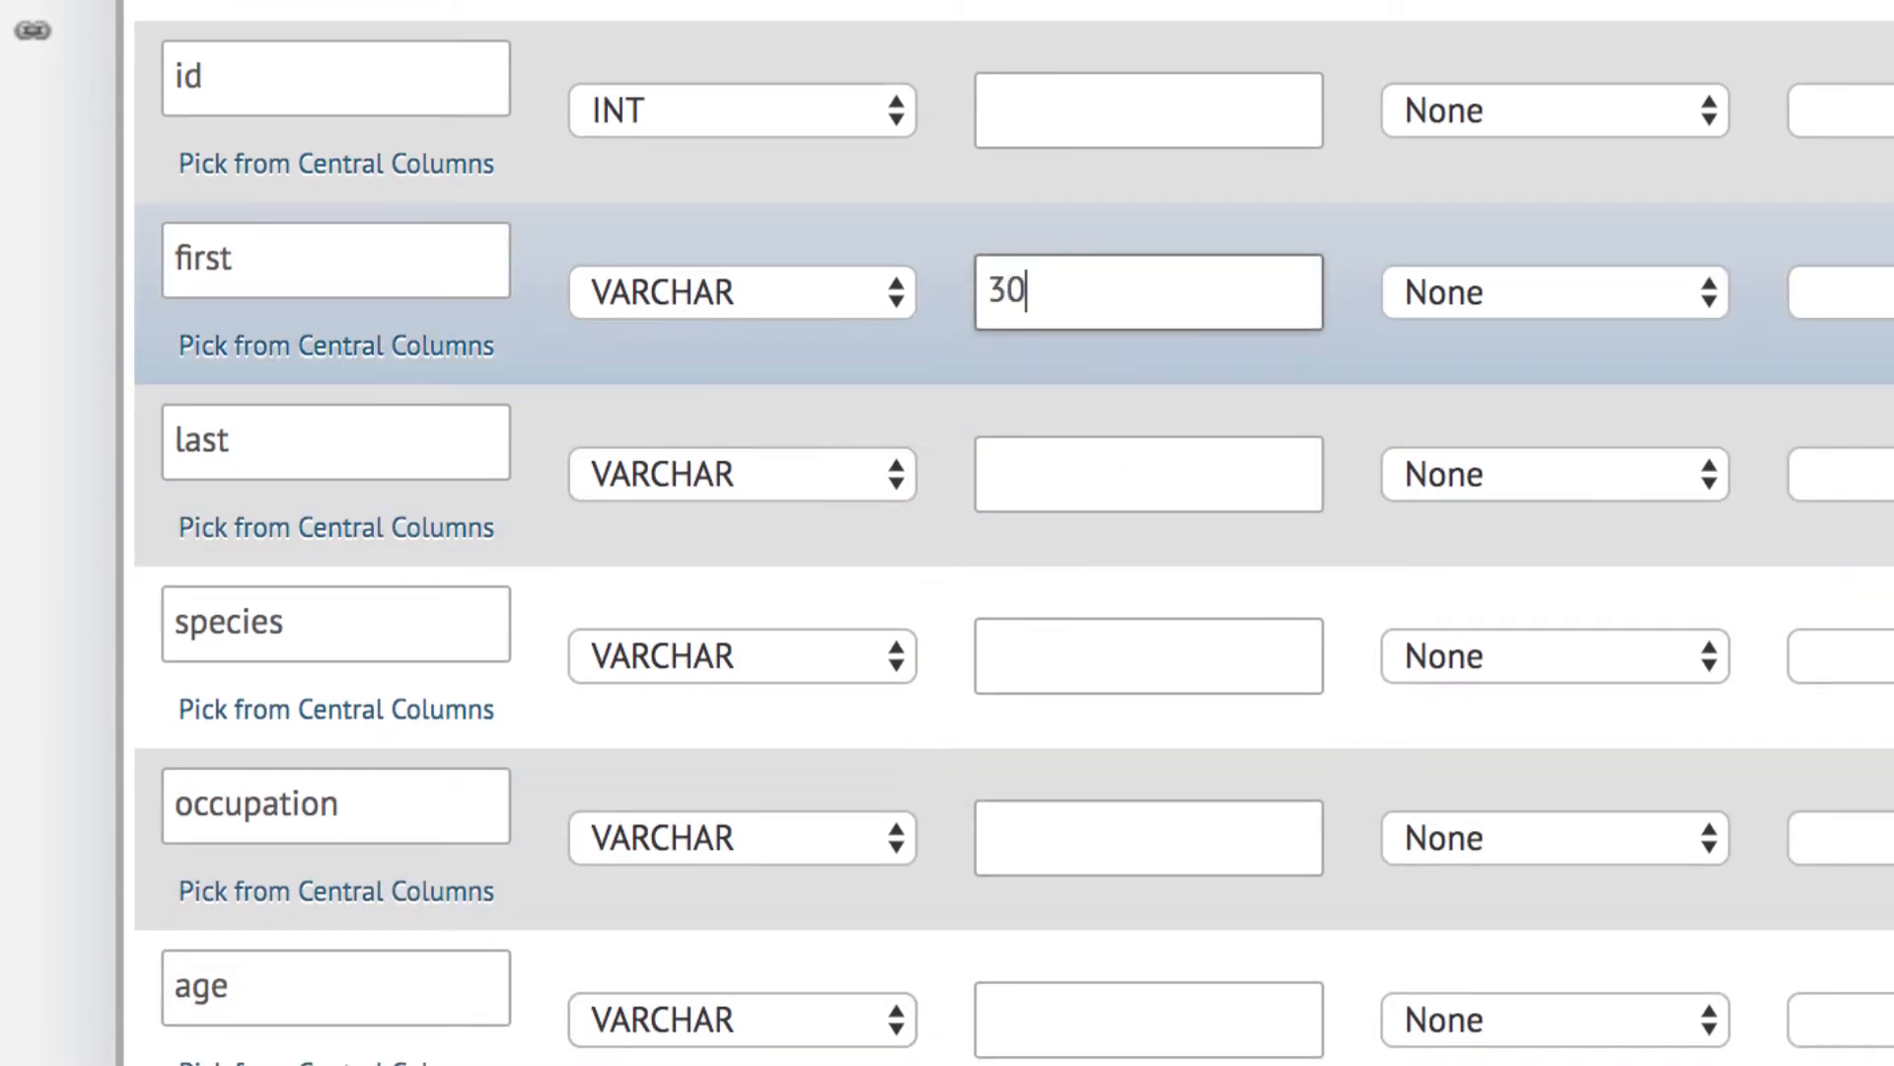
click(1082, 477)
text(30)
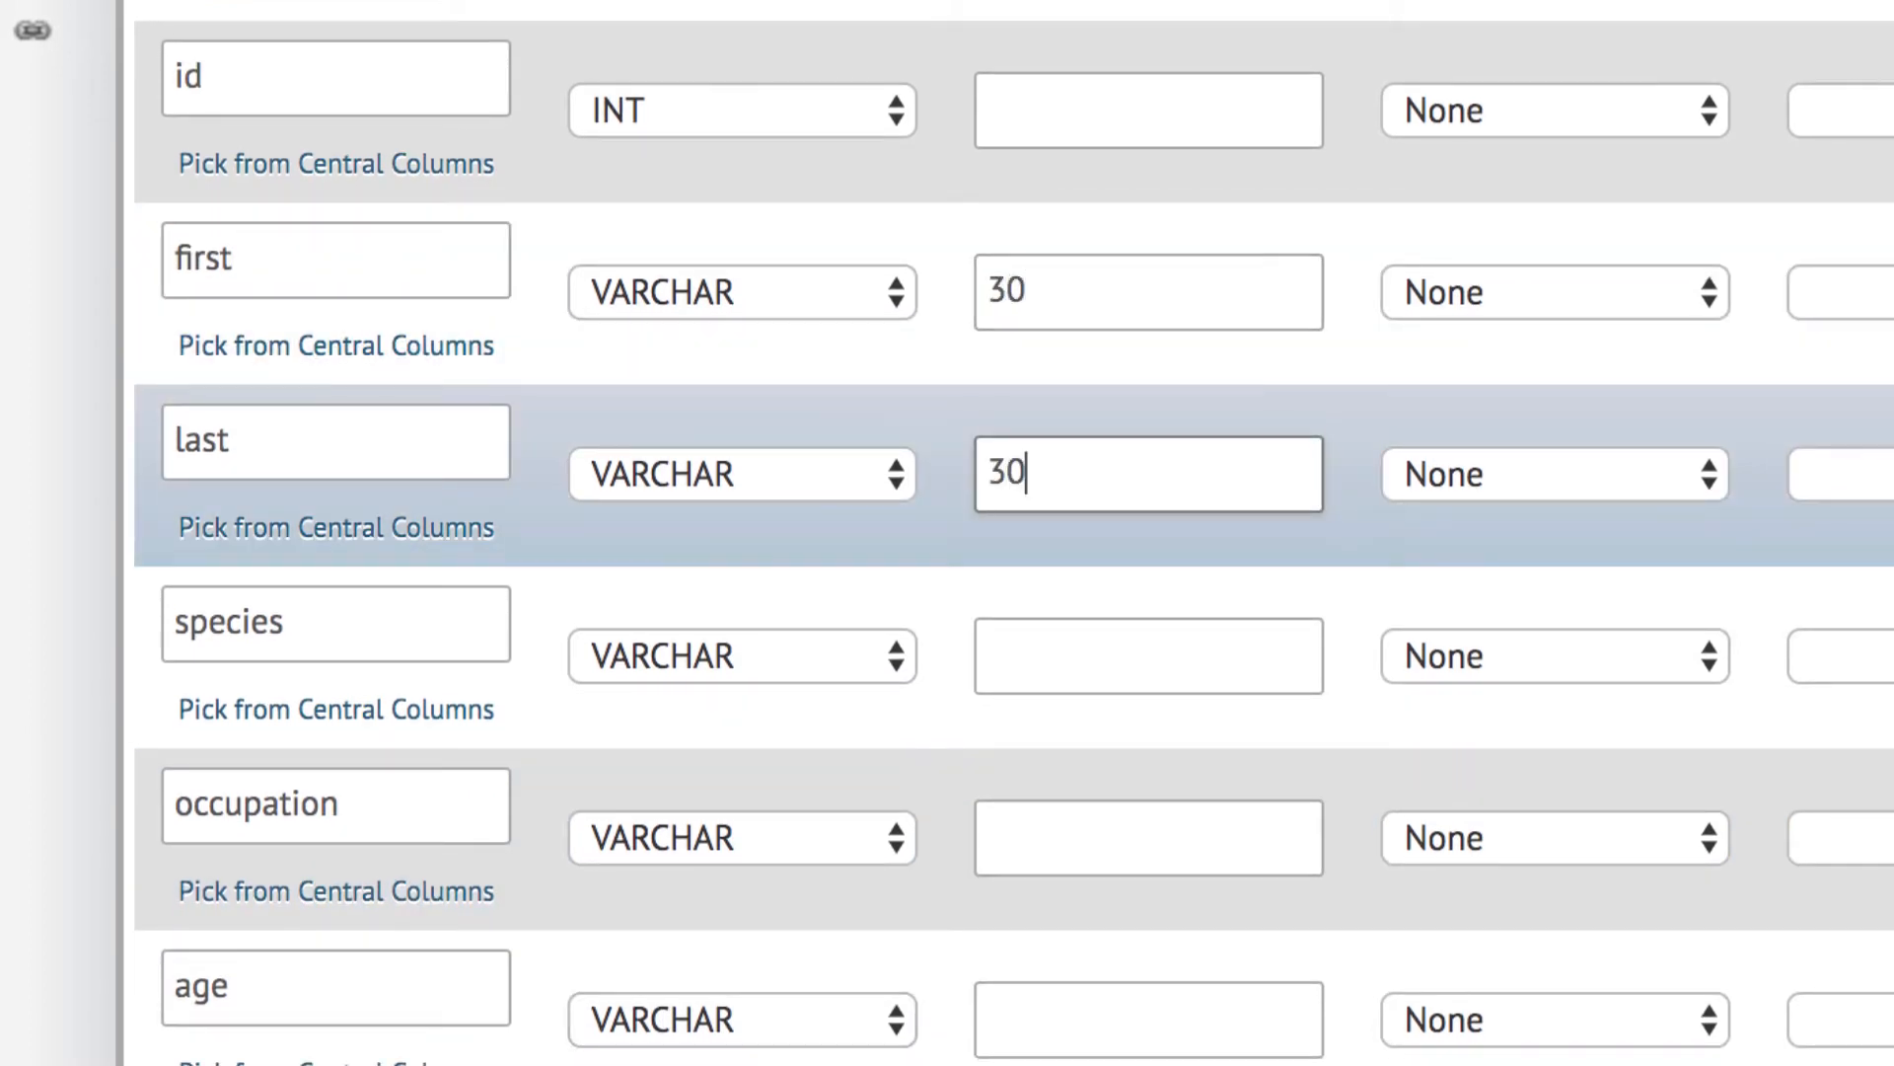
click(1138, 675)
text(30)
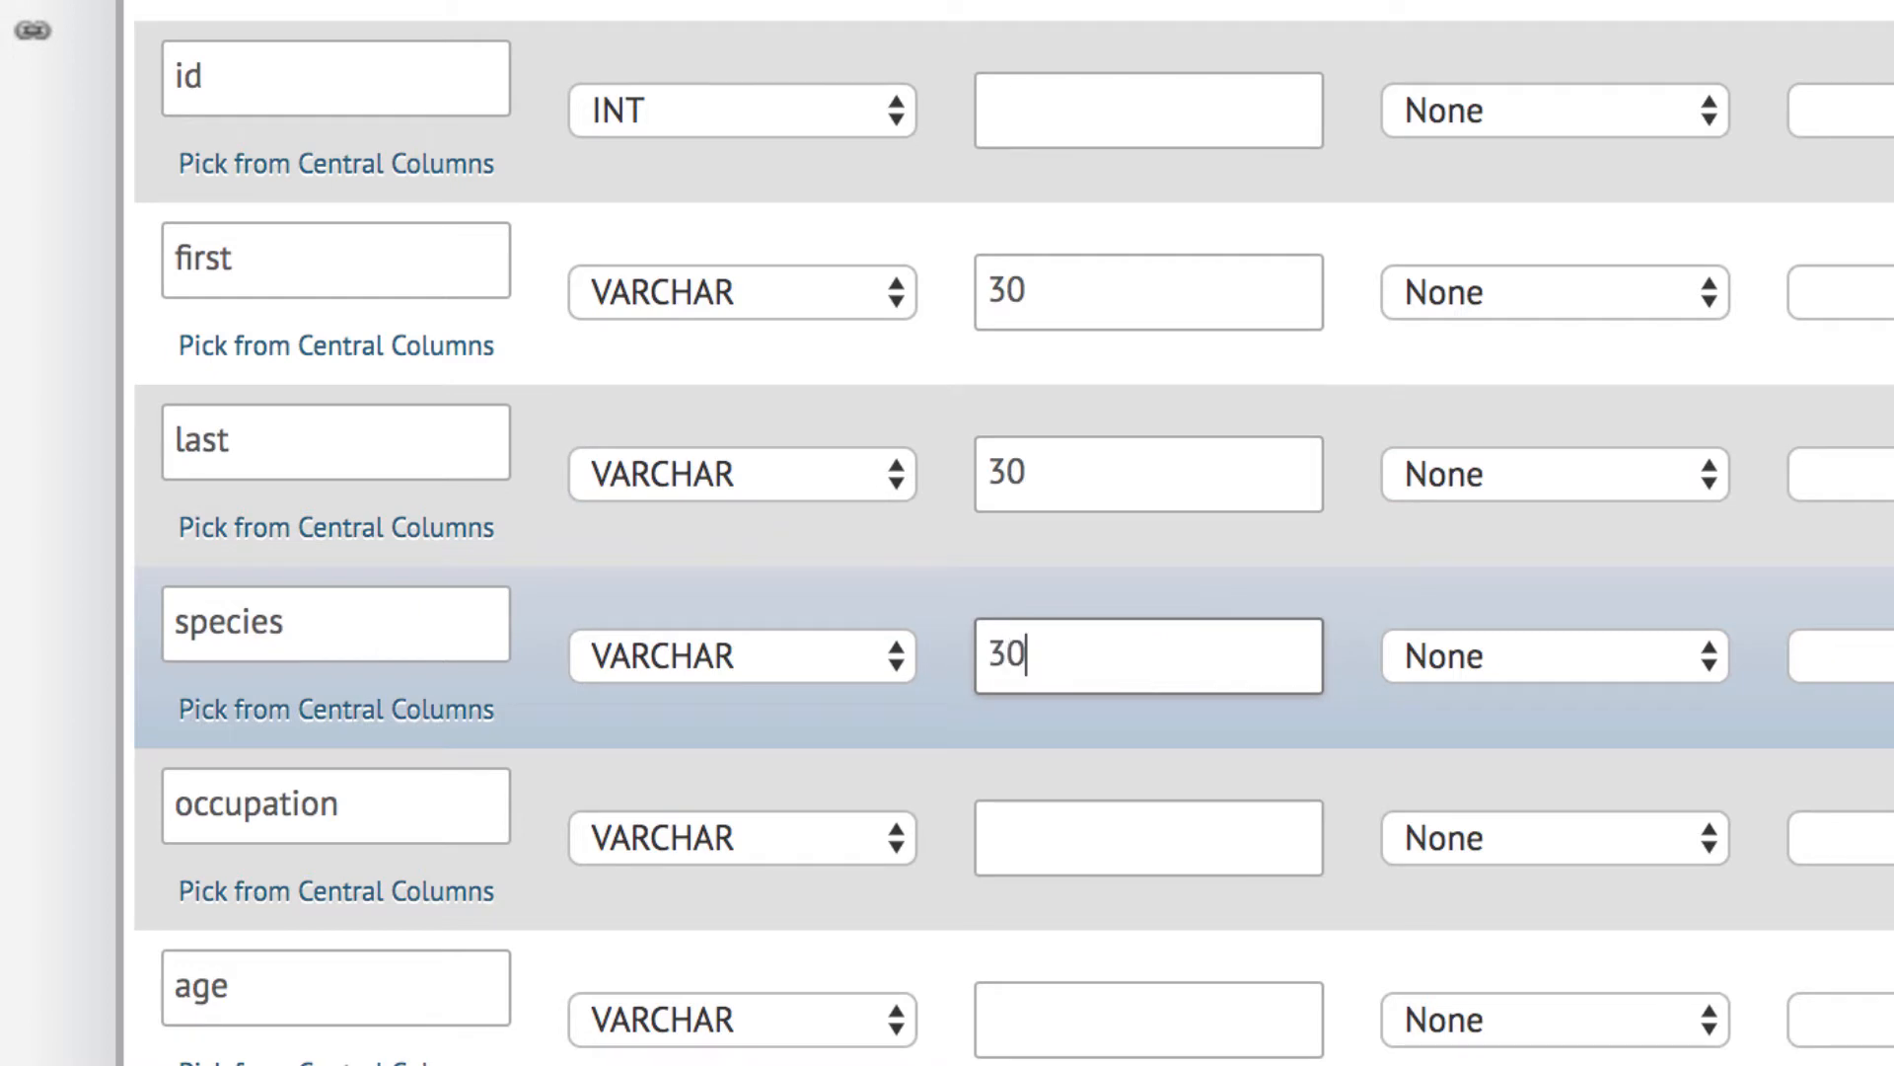
click(1178, 832)
text(30)
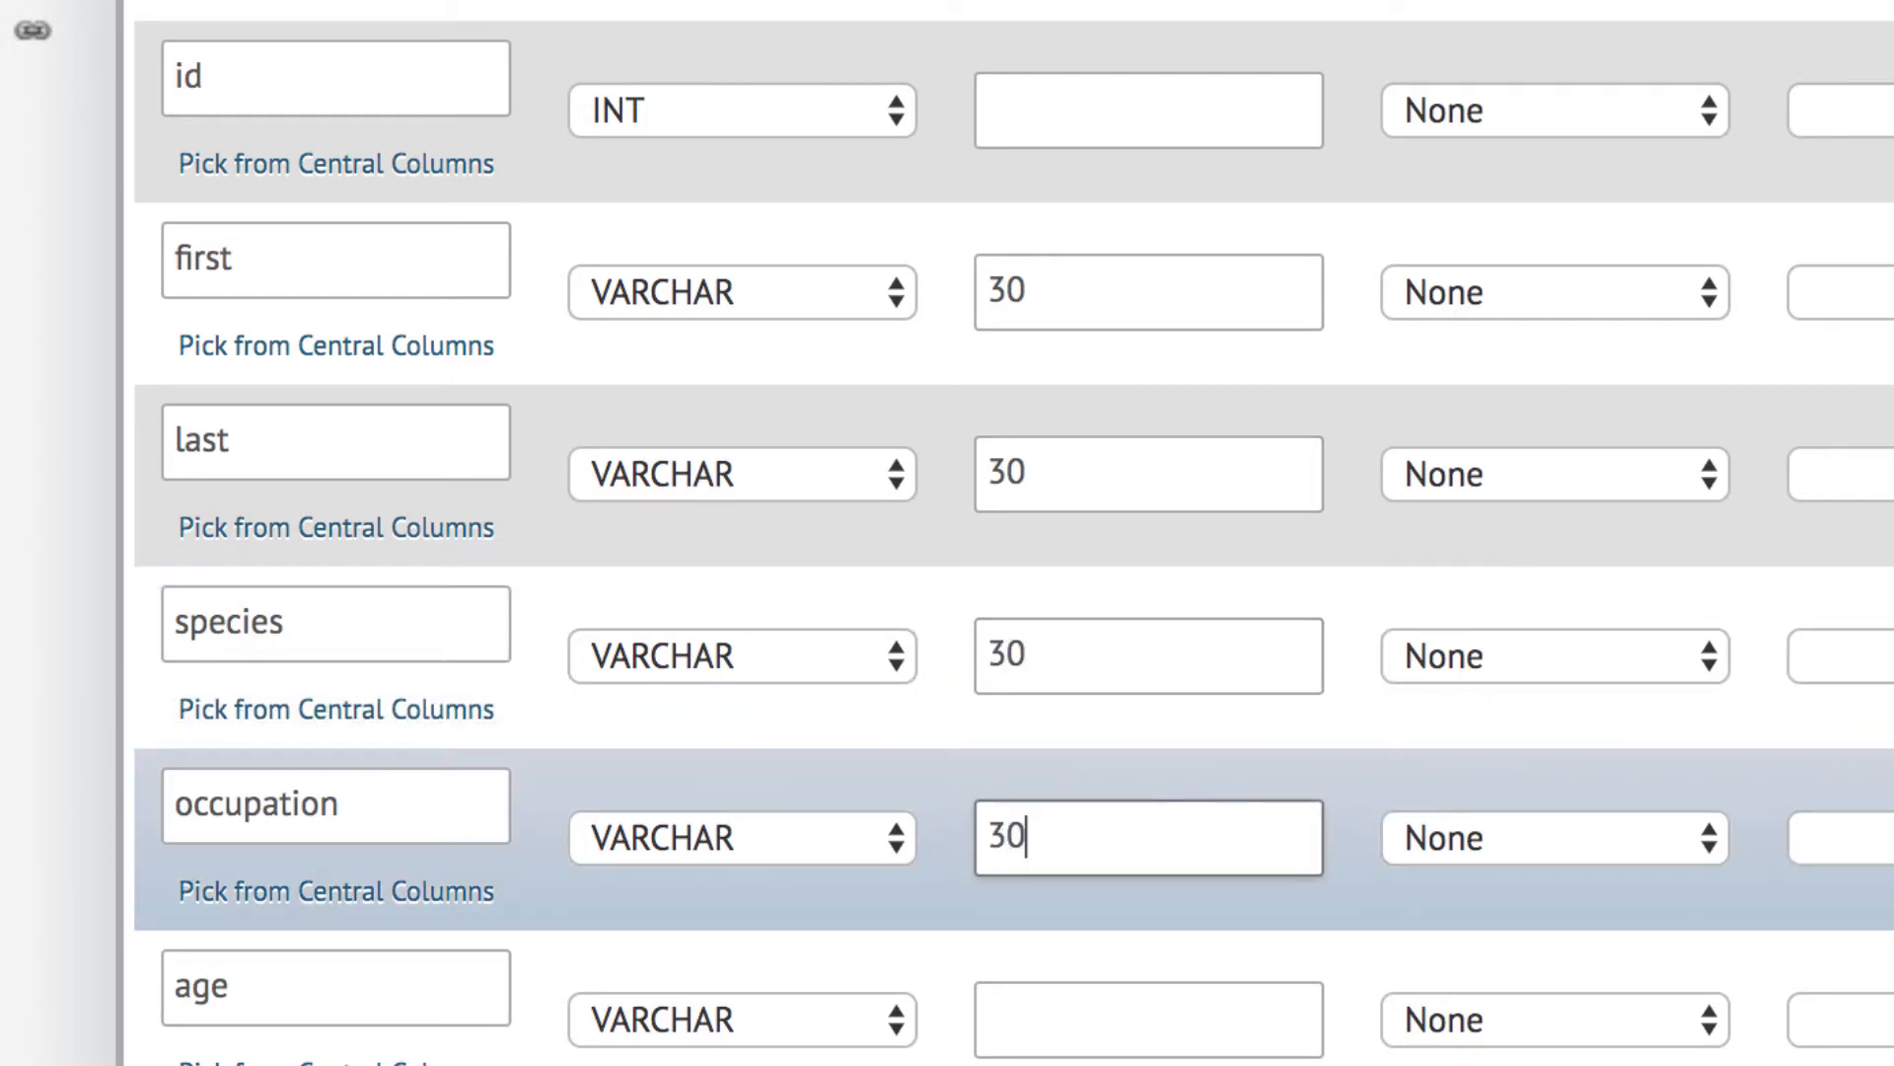
Set the length of the age column to 3 and the data type of the gender column to ENUM.
scroll(1246, 780, down, 3)
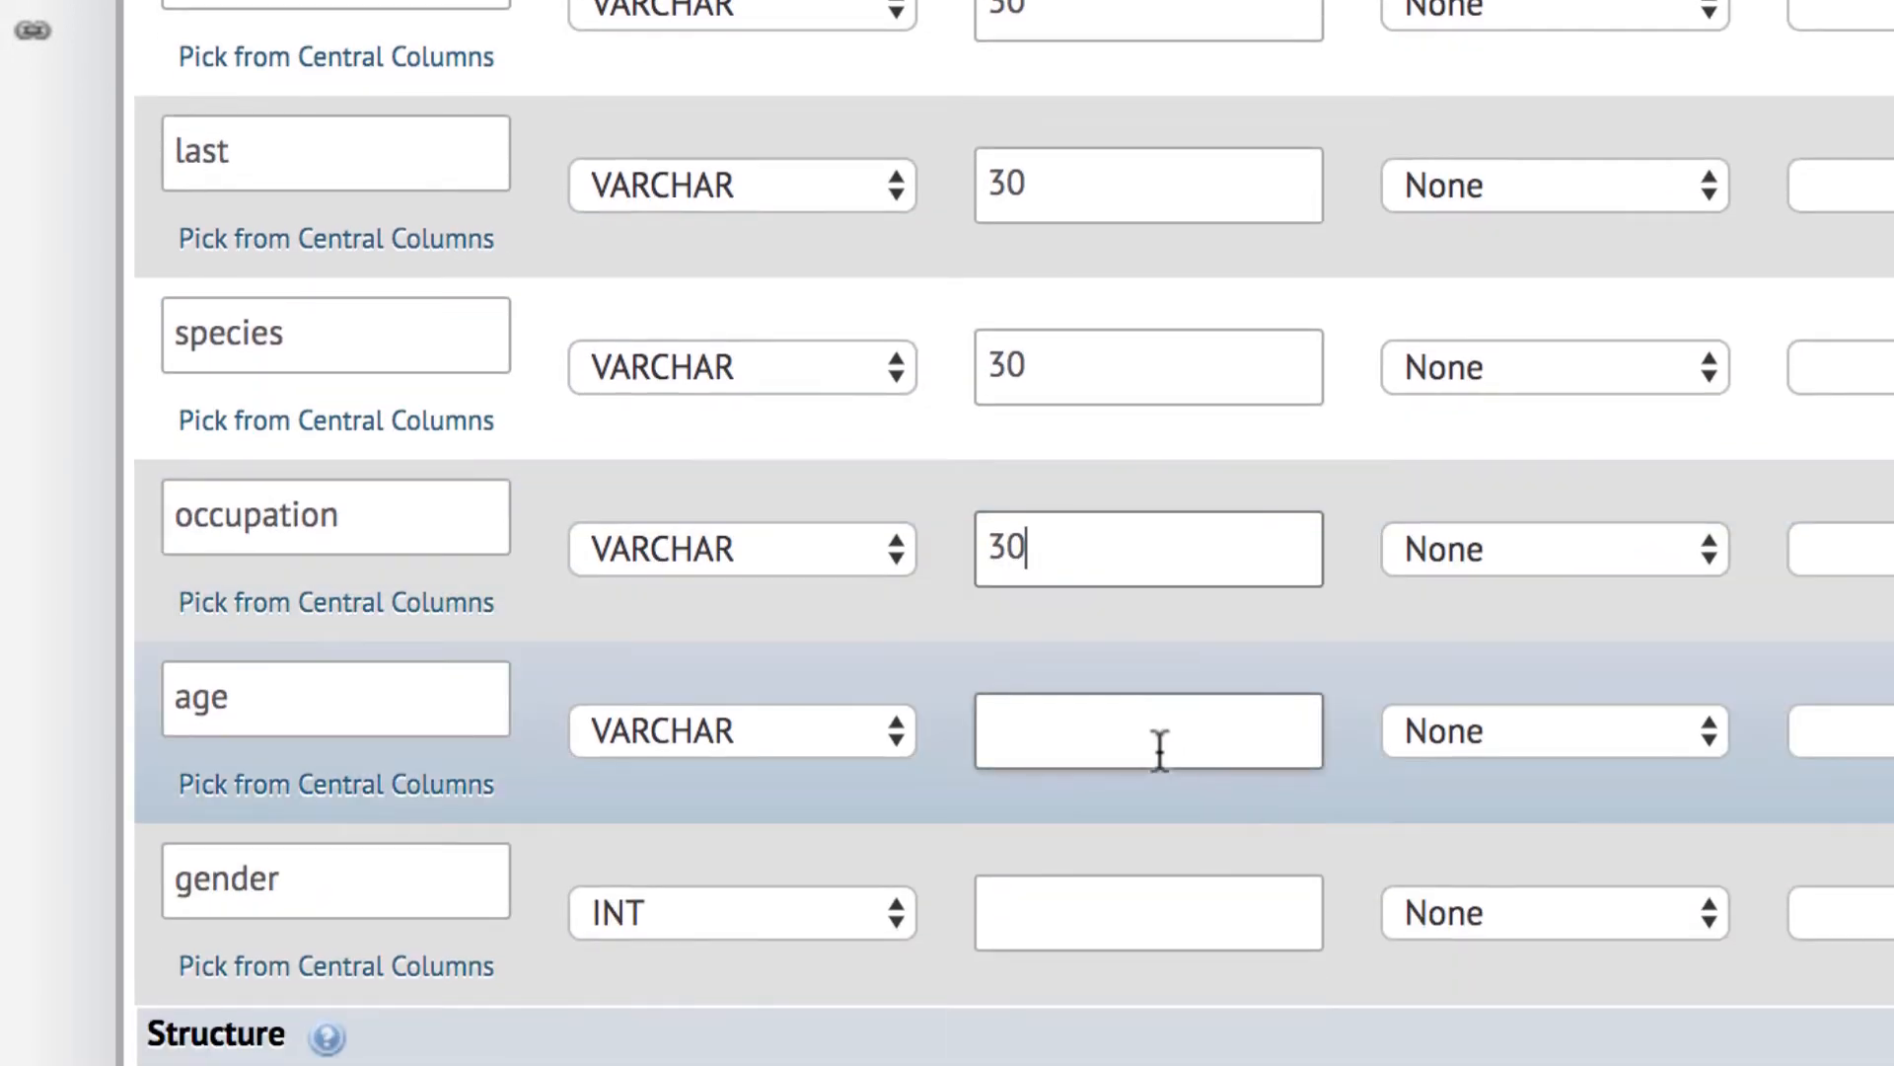
click(1161, 750)
text(3)
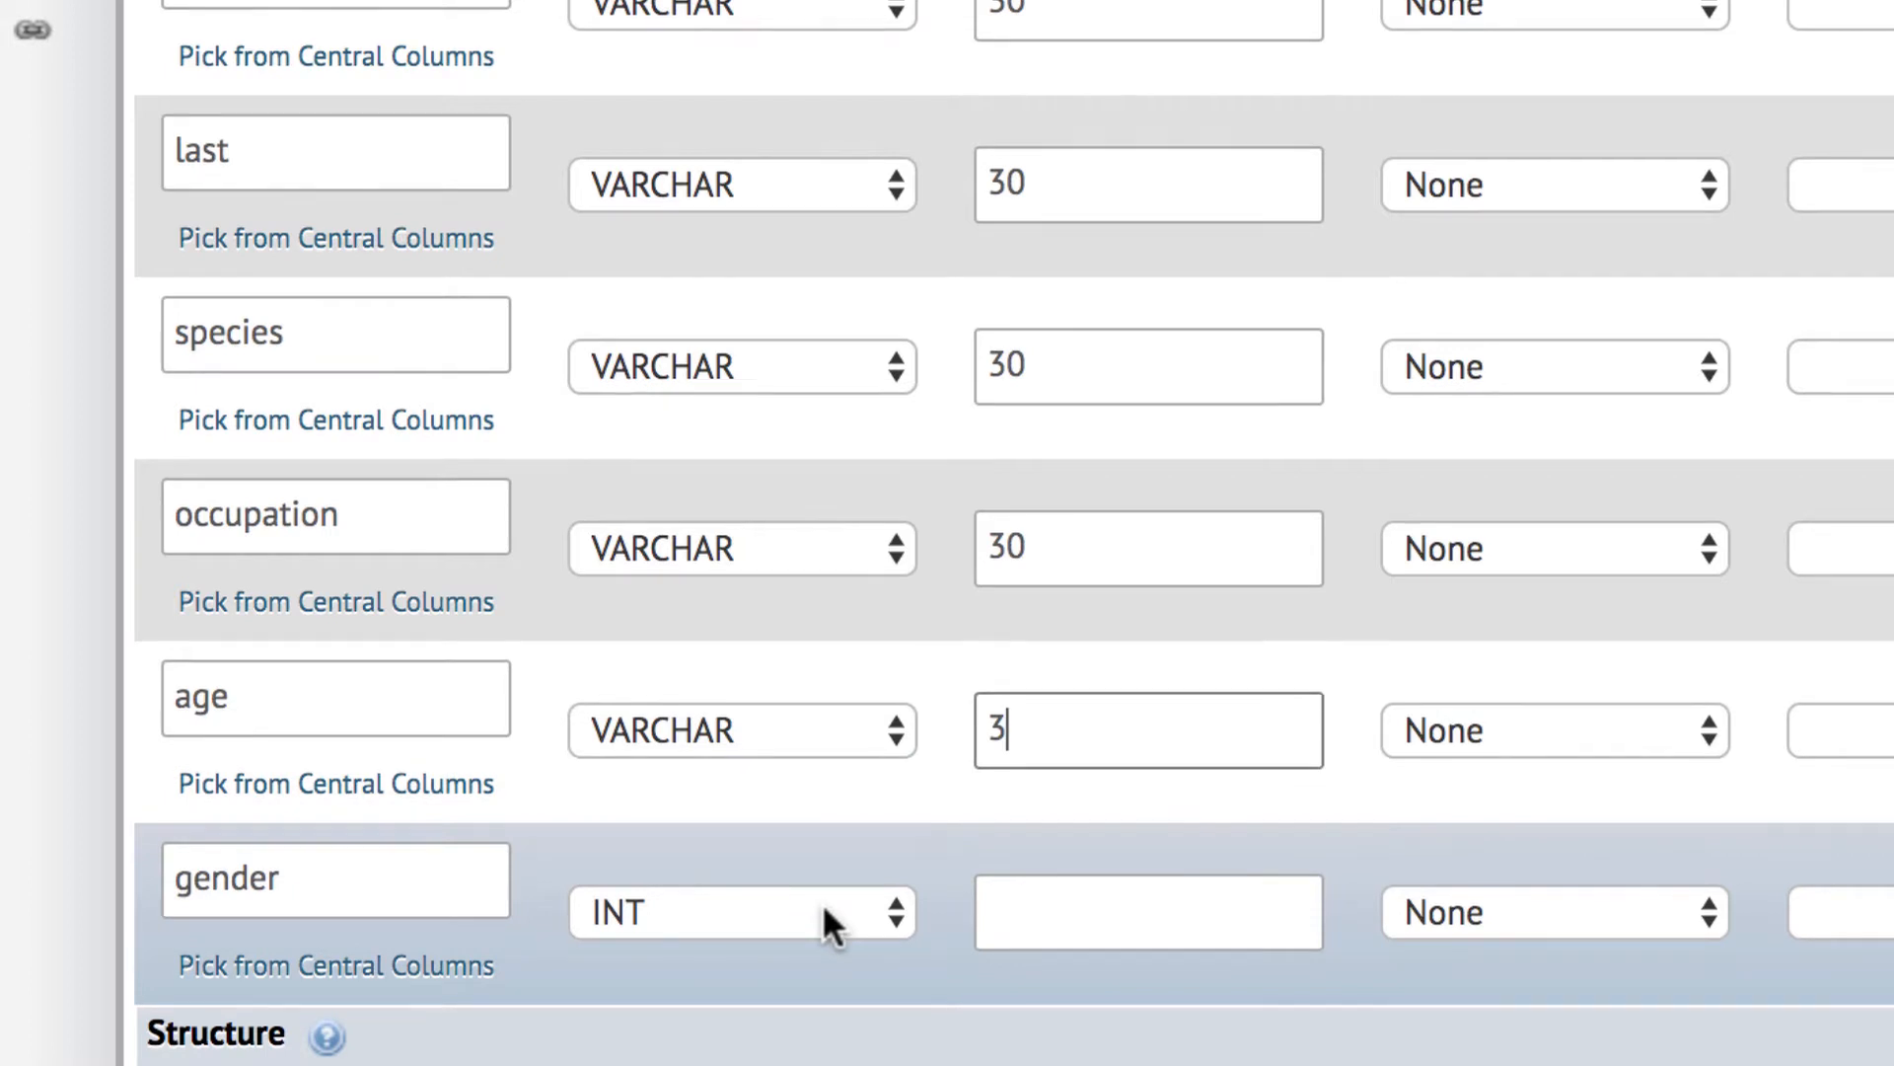
click(821, 902)
scroll(828, 1008, down, 5)
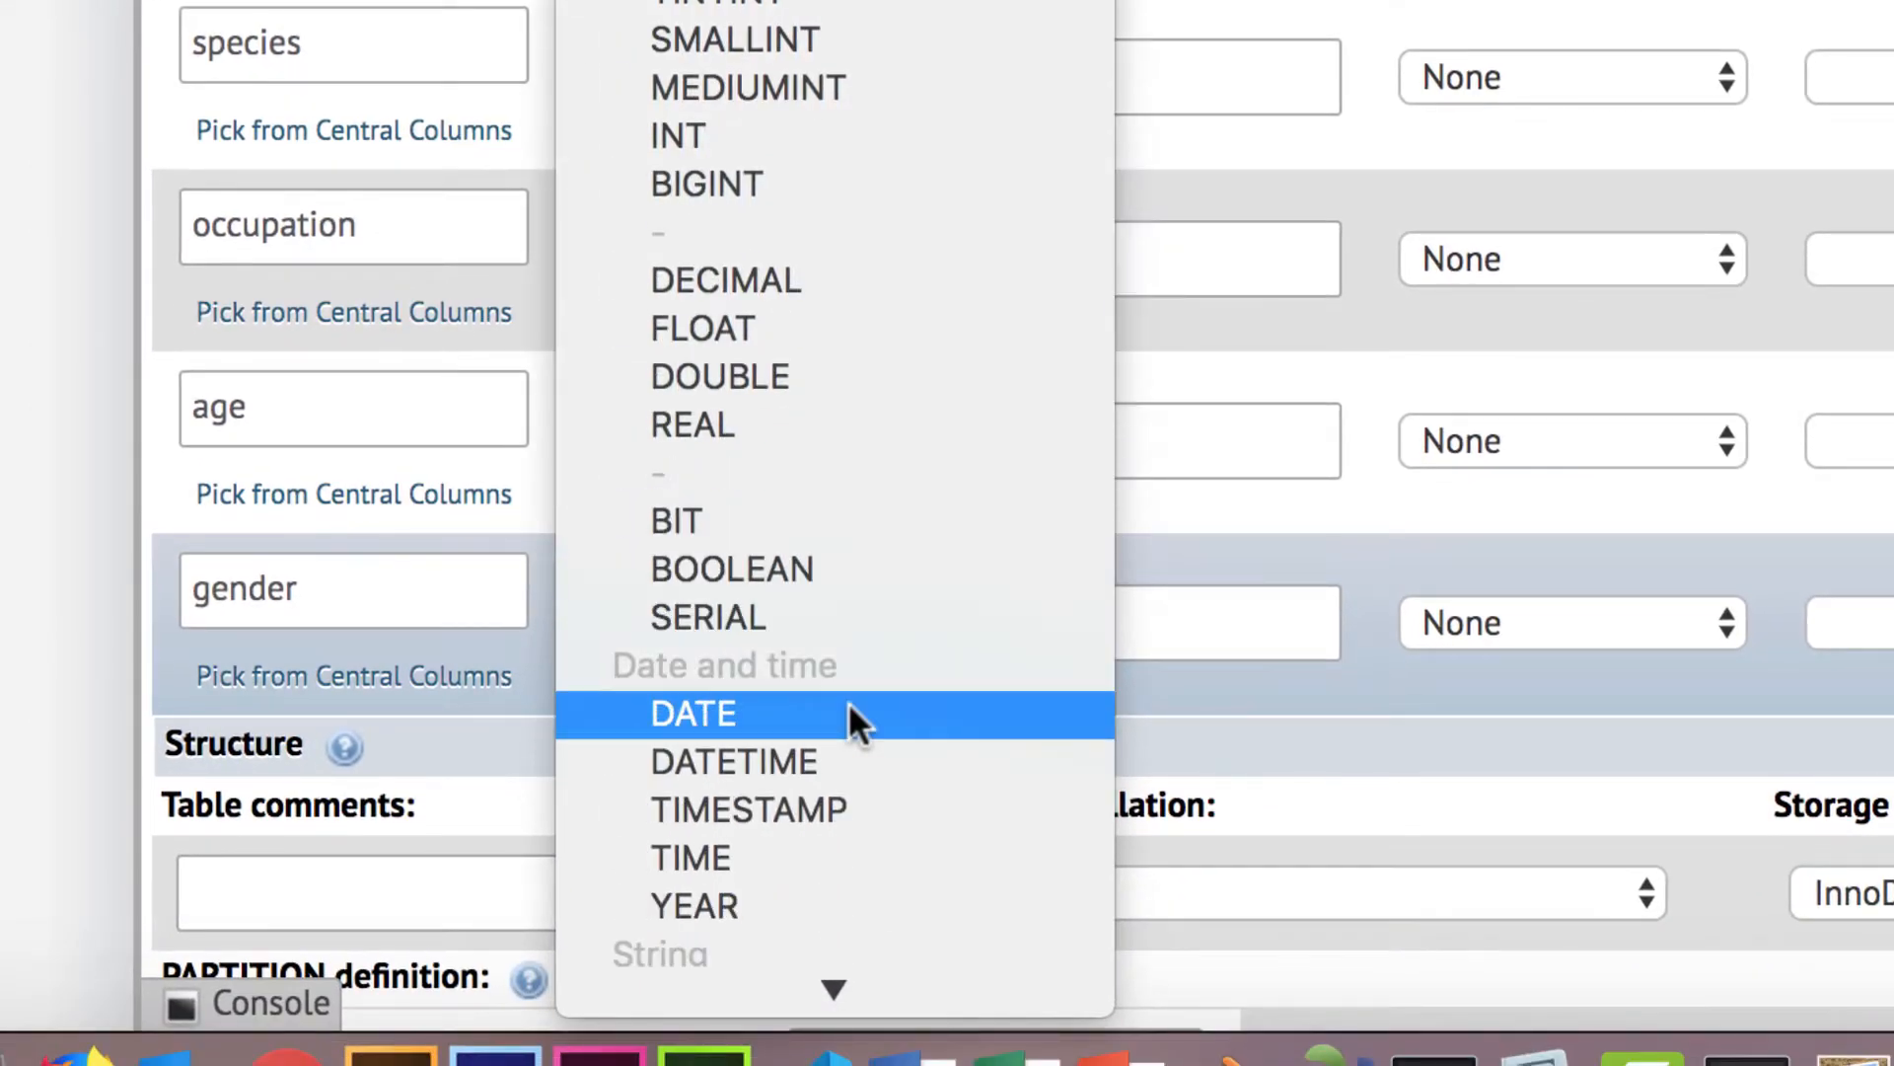
scroll(851, 706, down, 6)
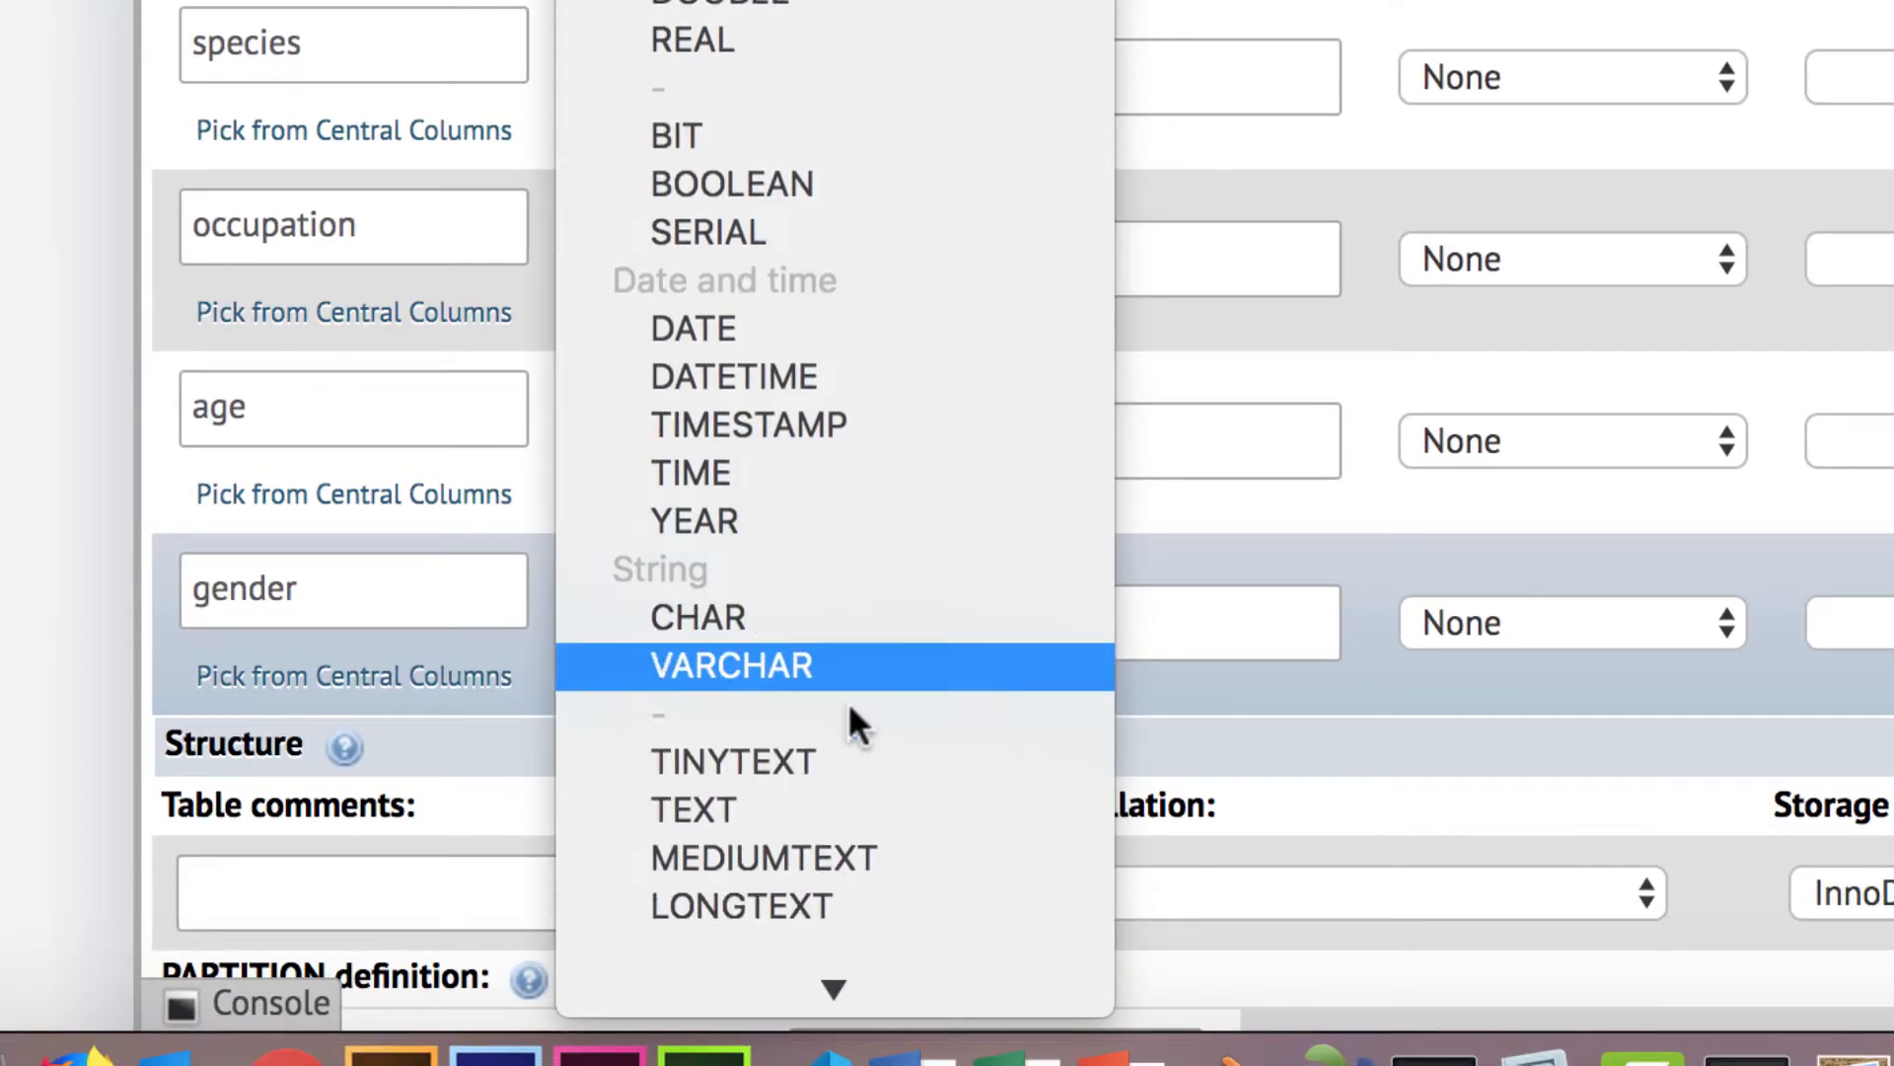
scroll(851, 721, down, 4)
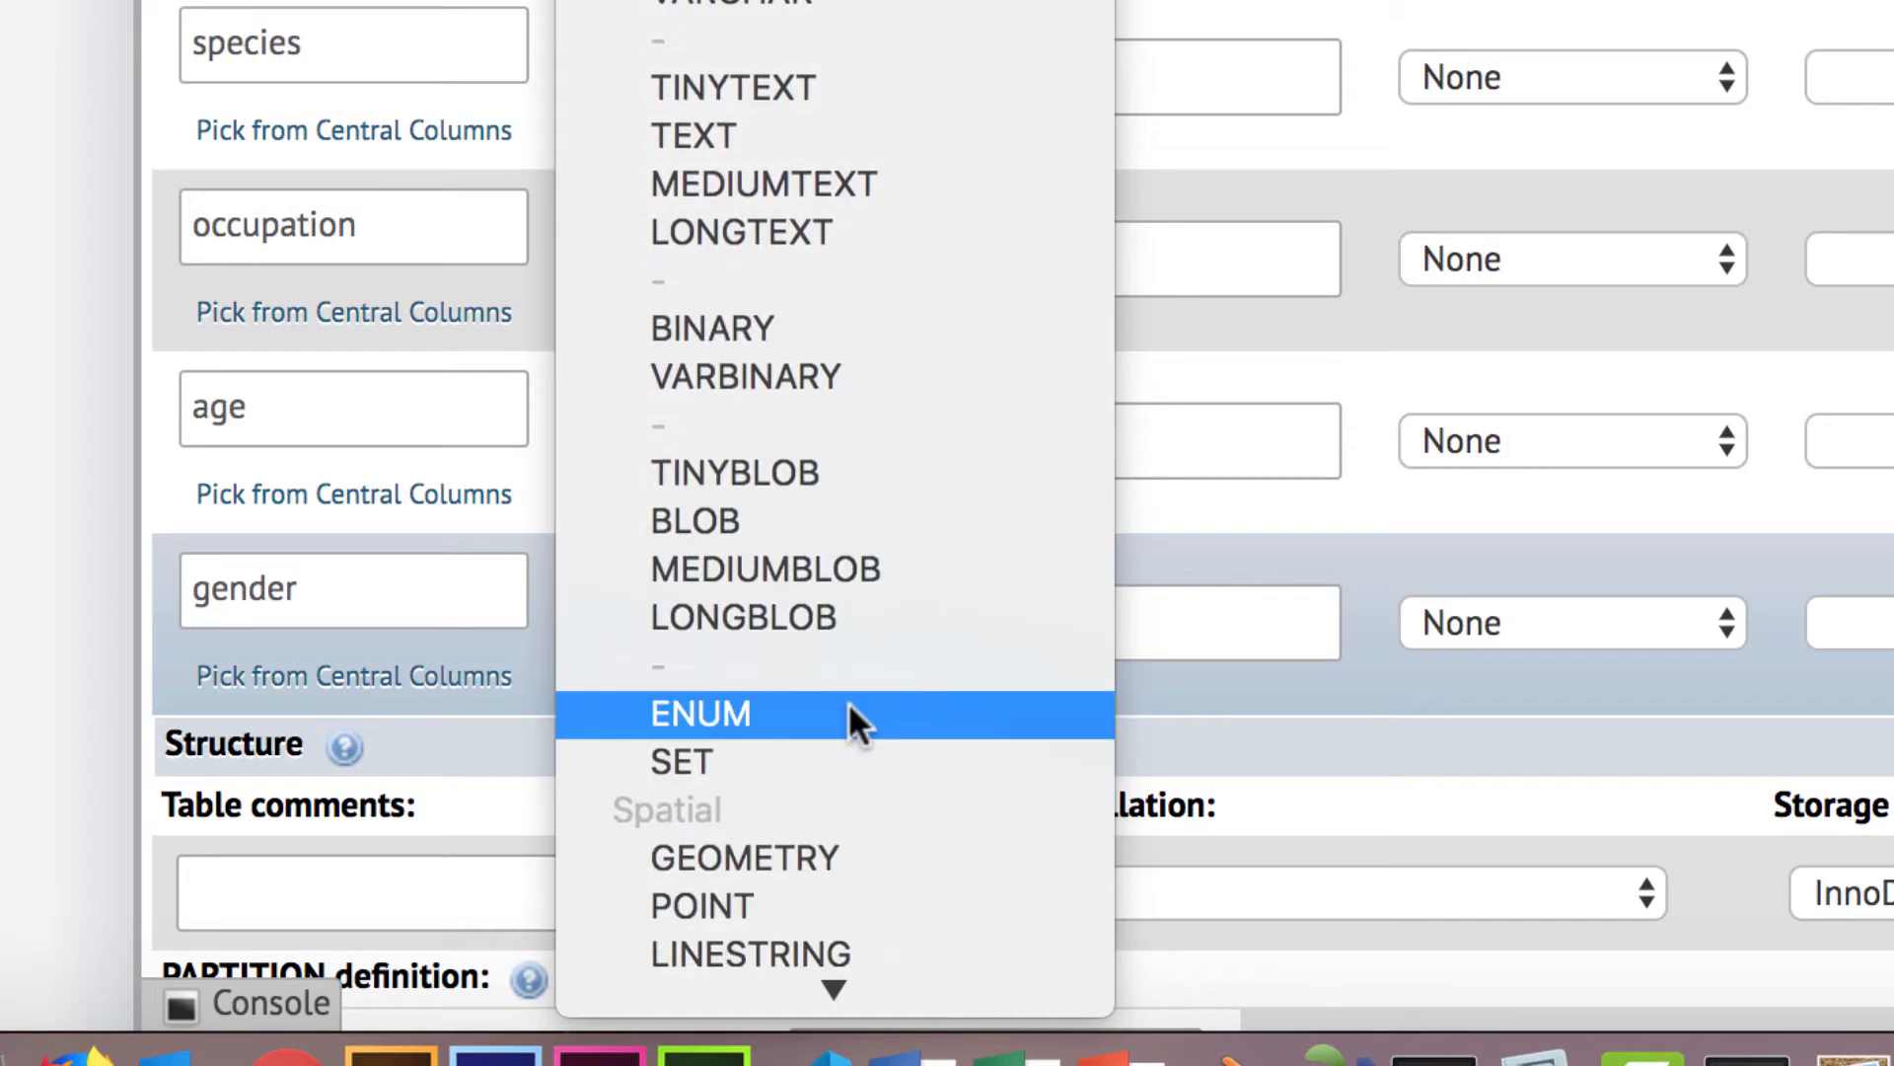
click(848, 712)
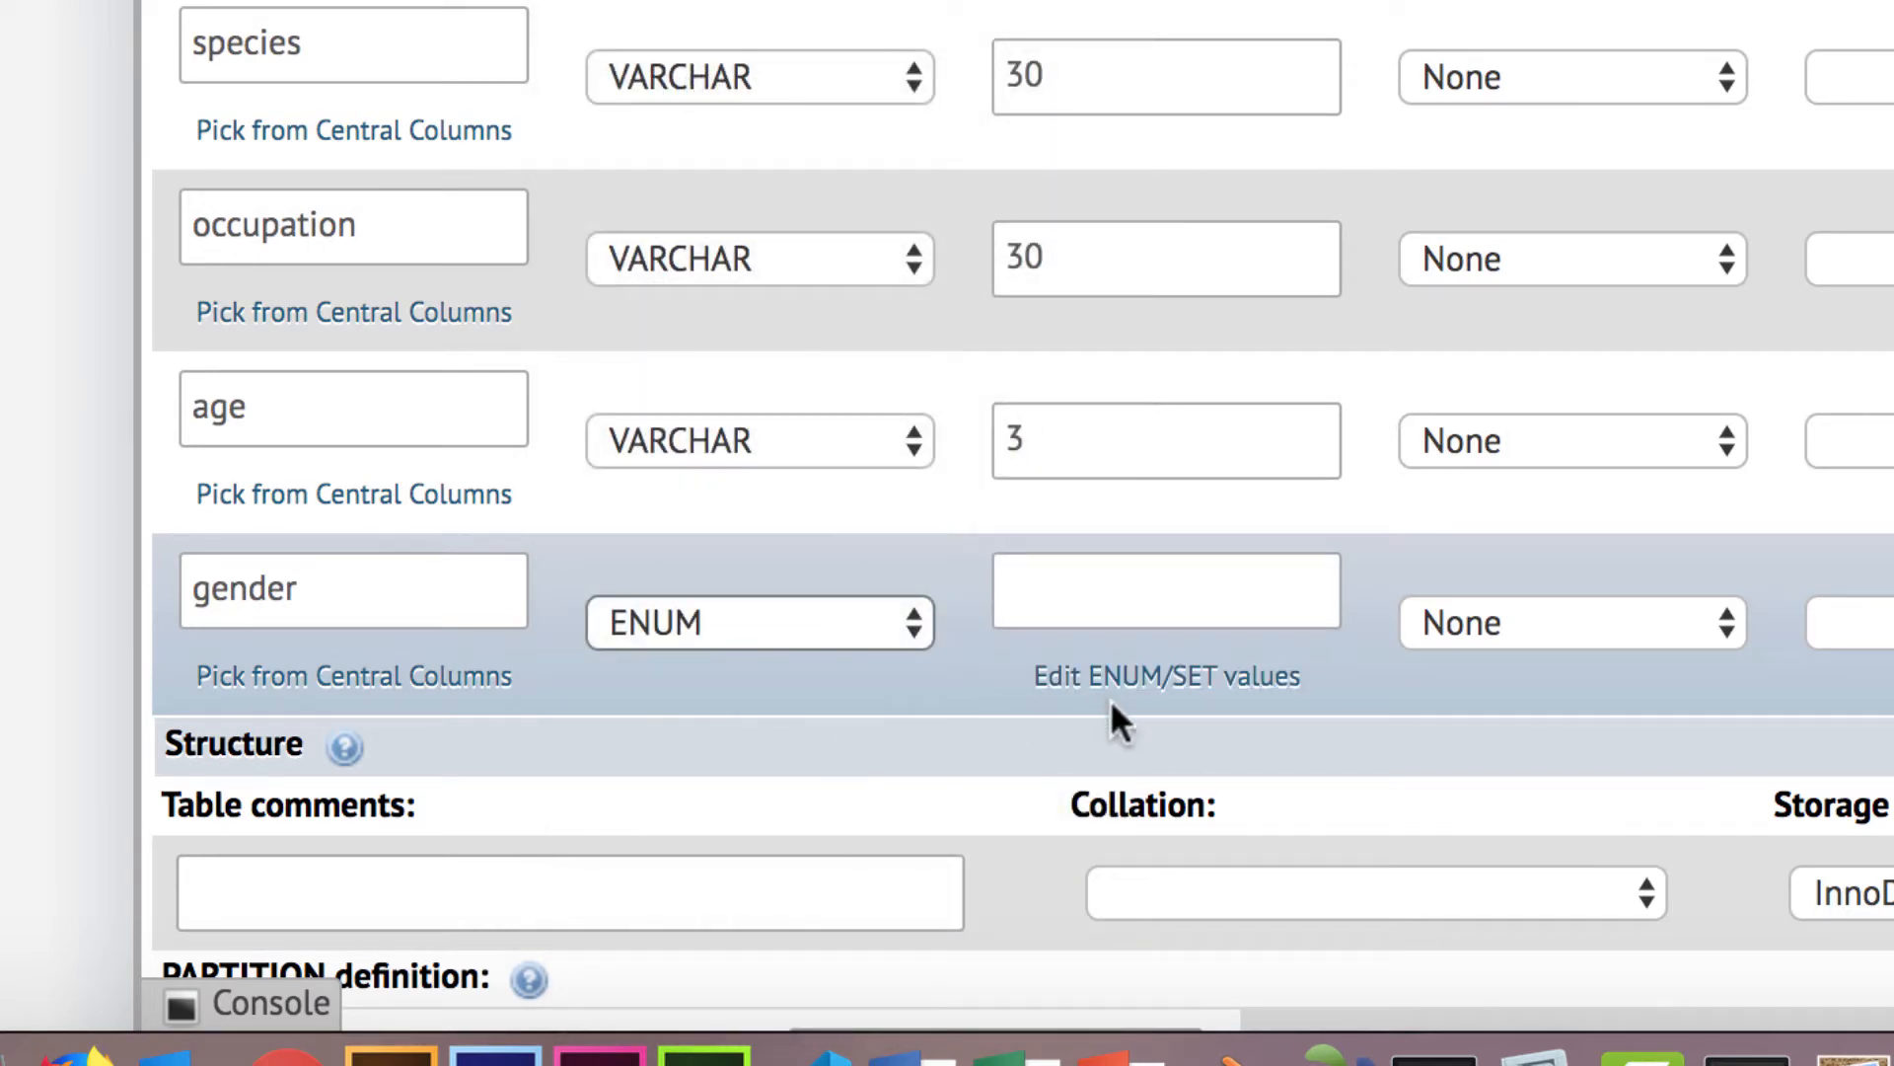
Define M, F and O as the gender column's ENUM values, removing the unused empty value field.
click(1152, 691)
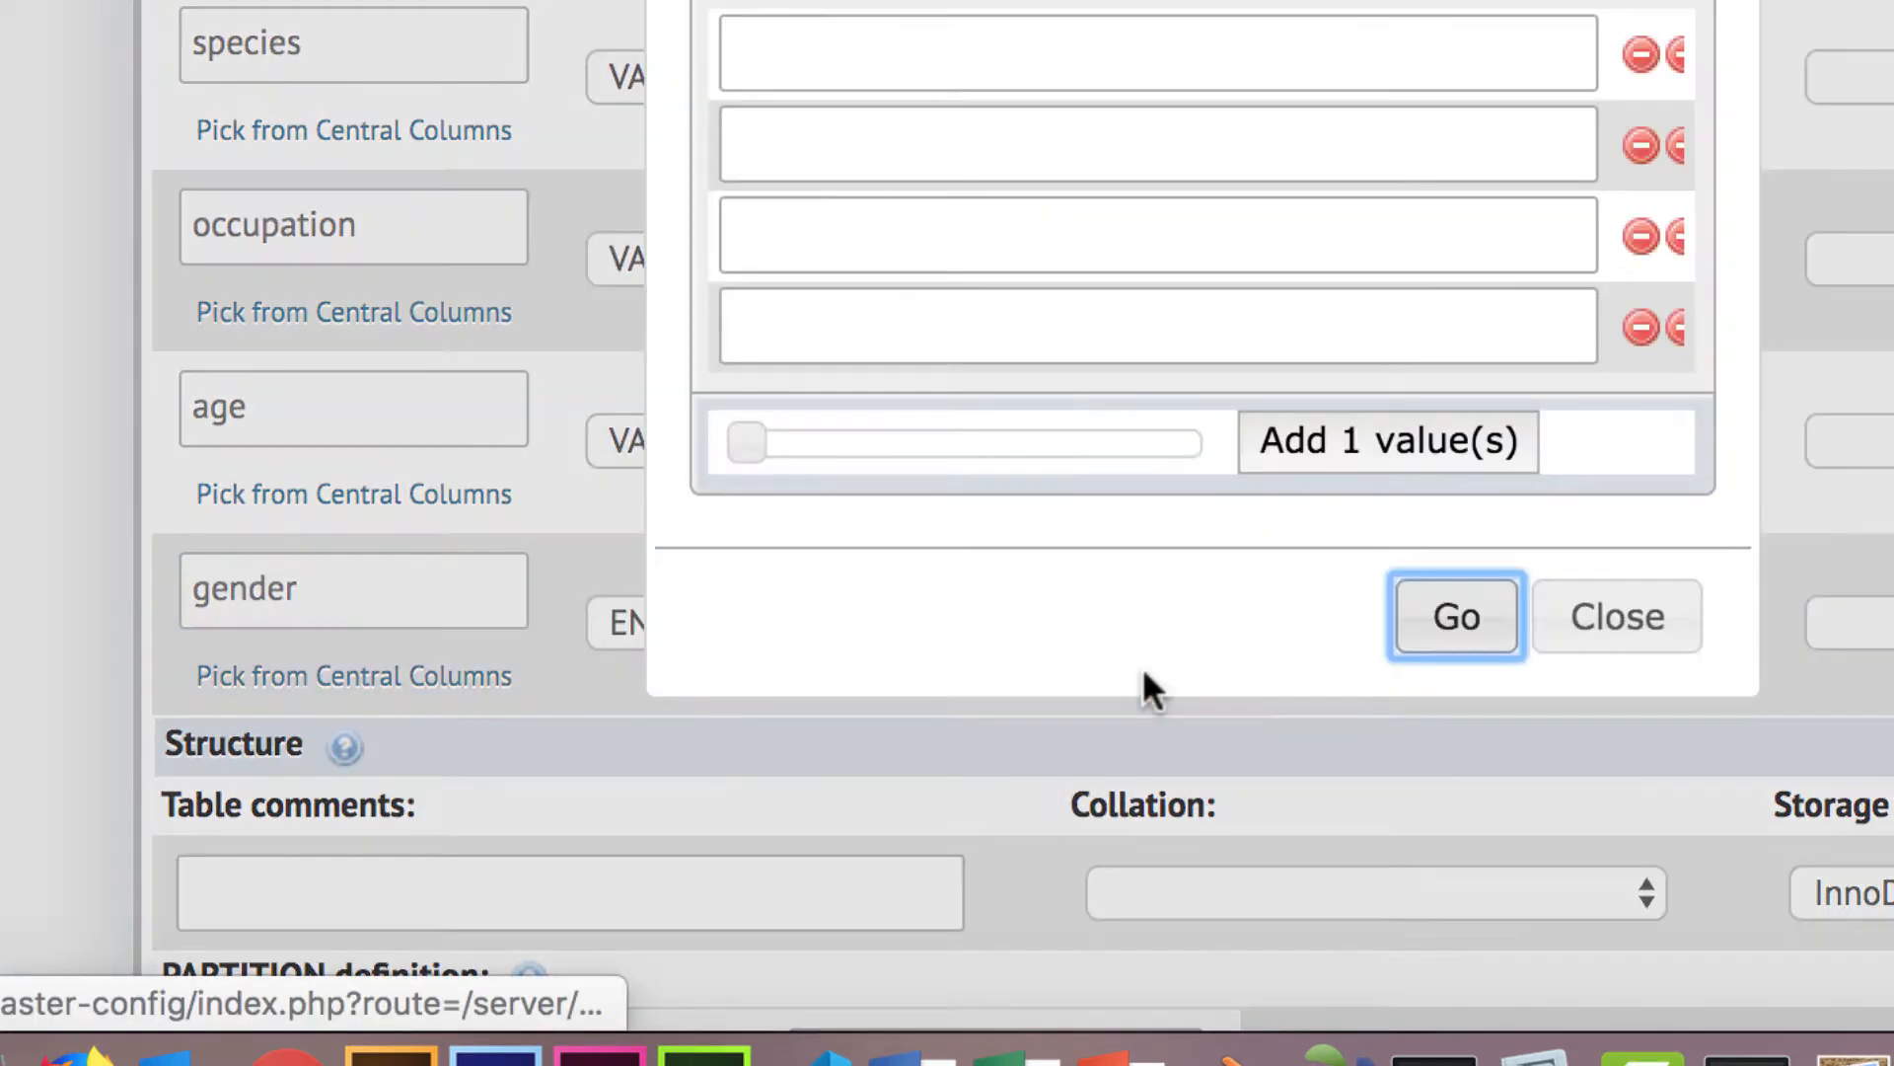
click(933, 50)
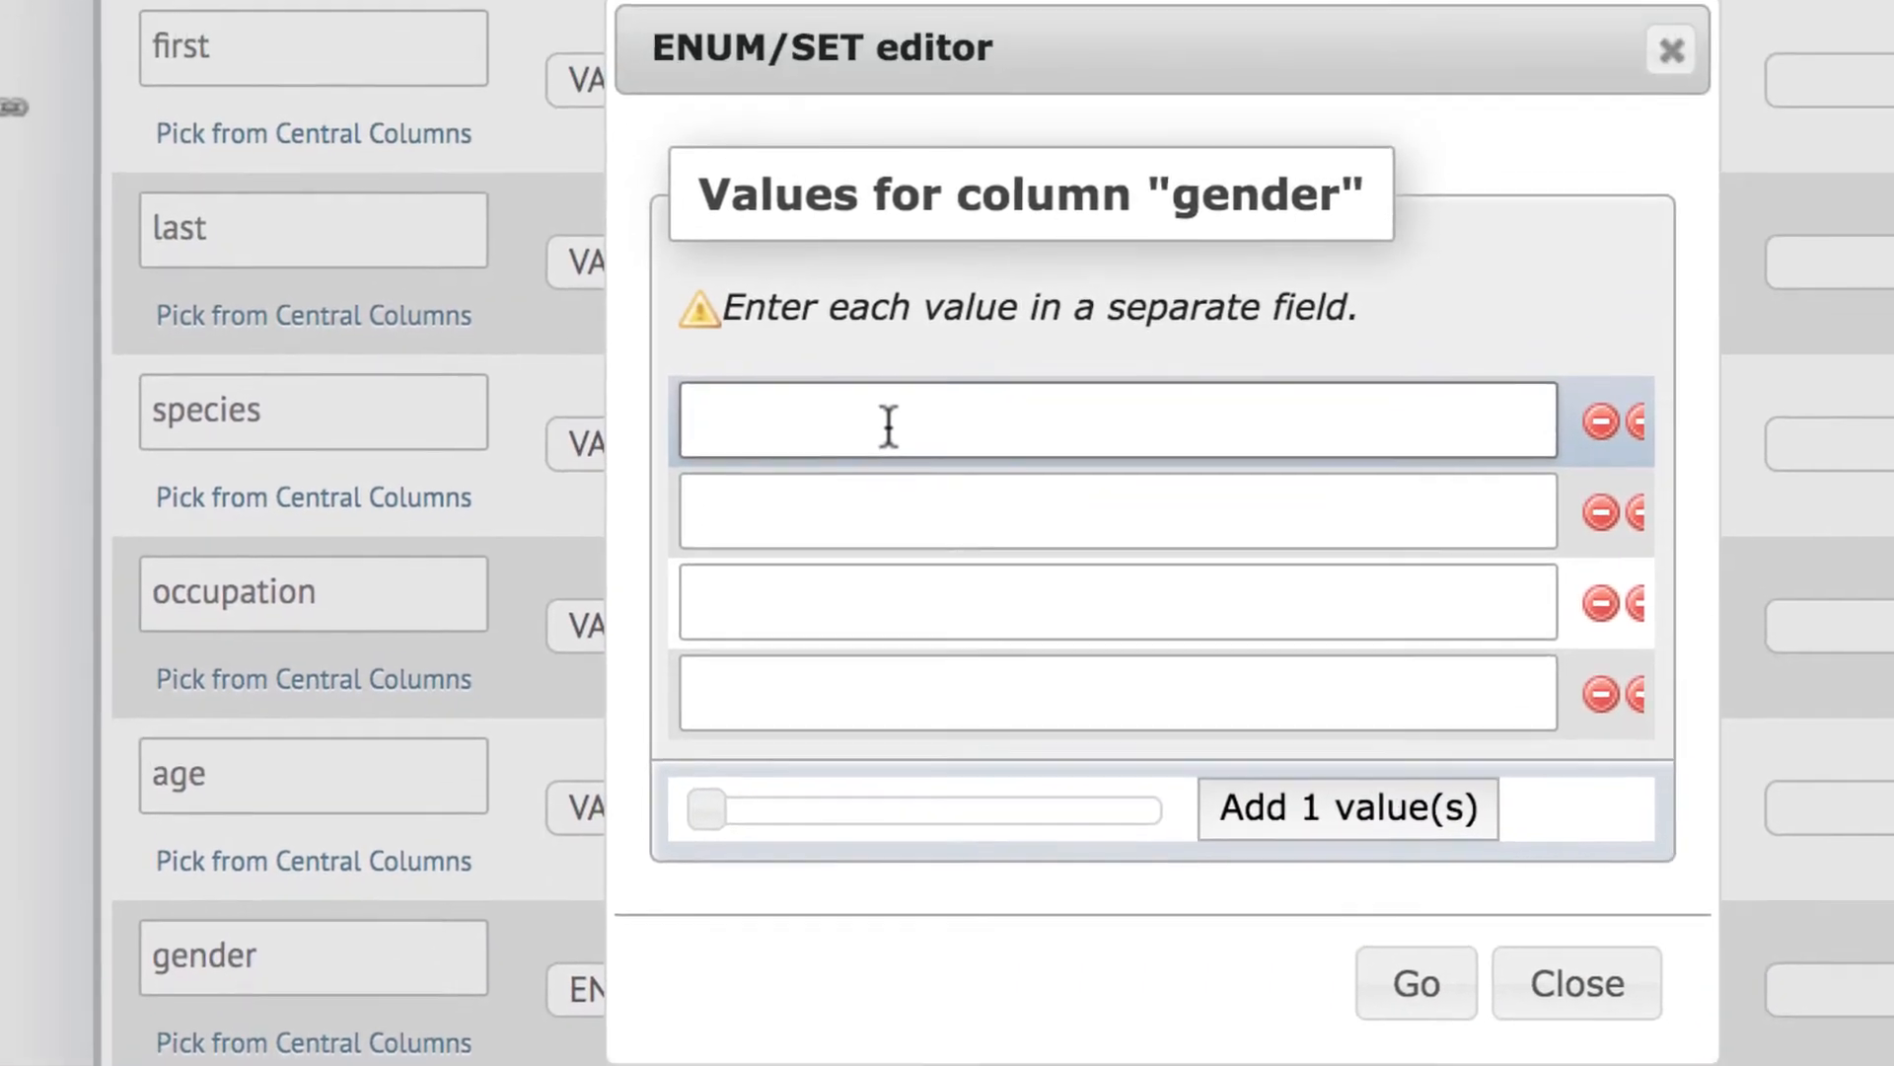
text(M)
click(869, 275)
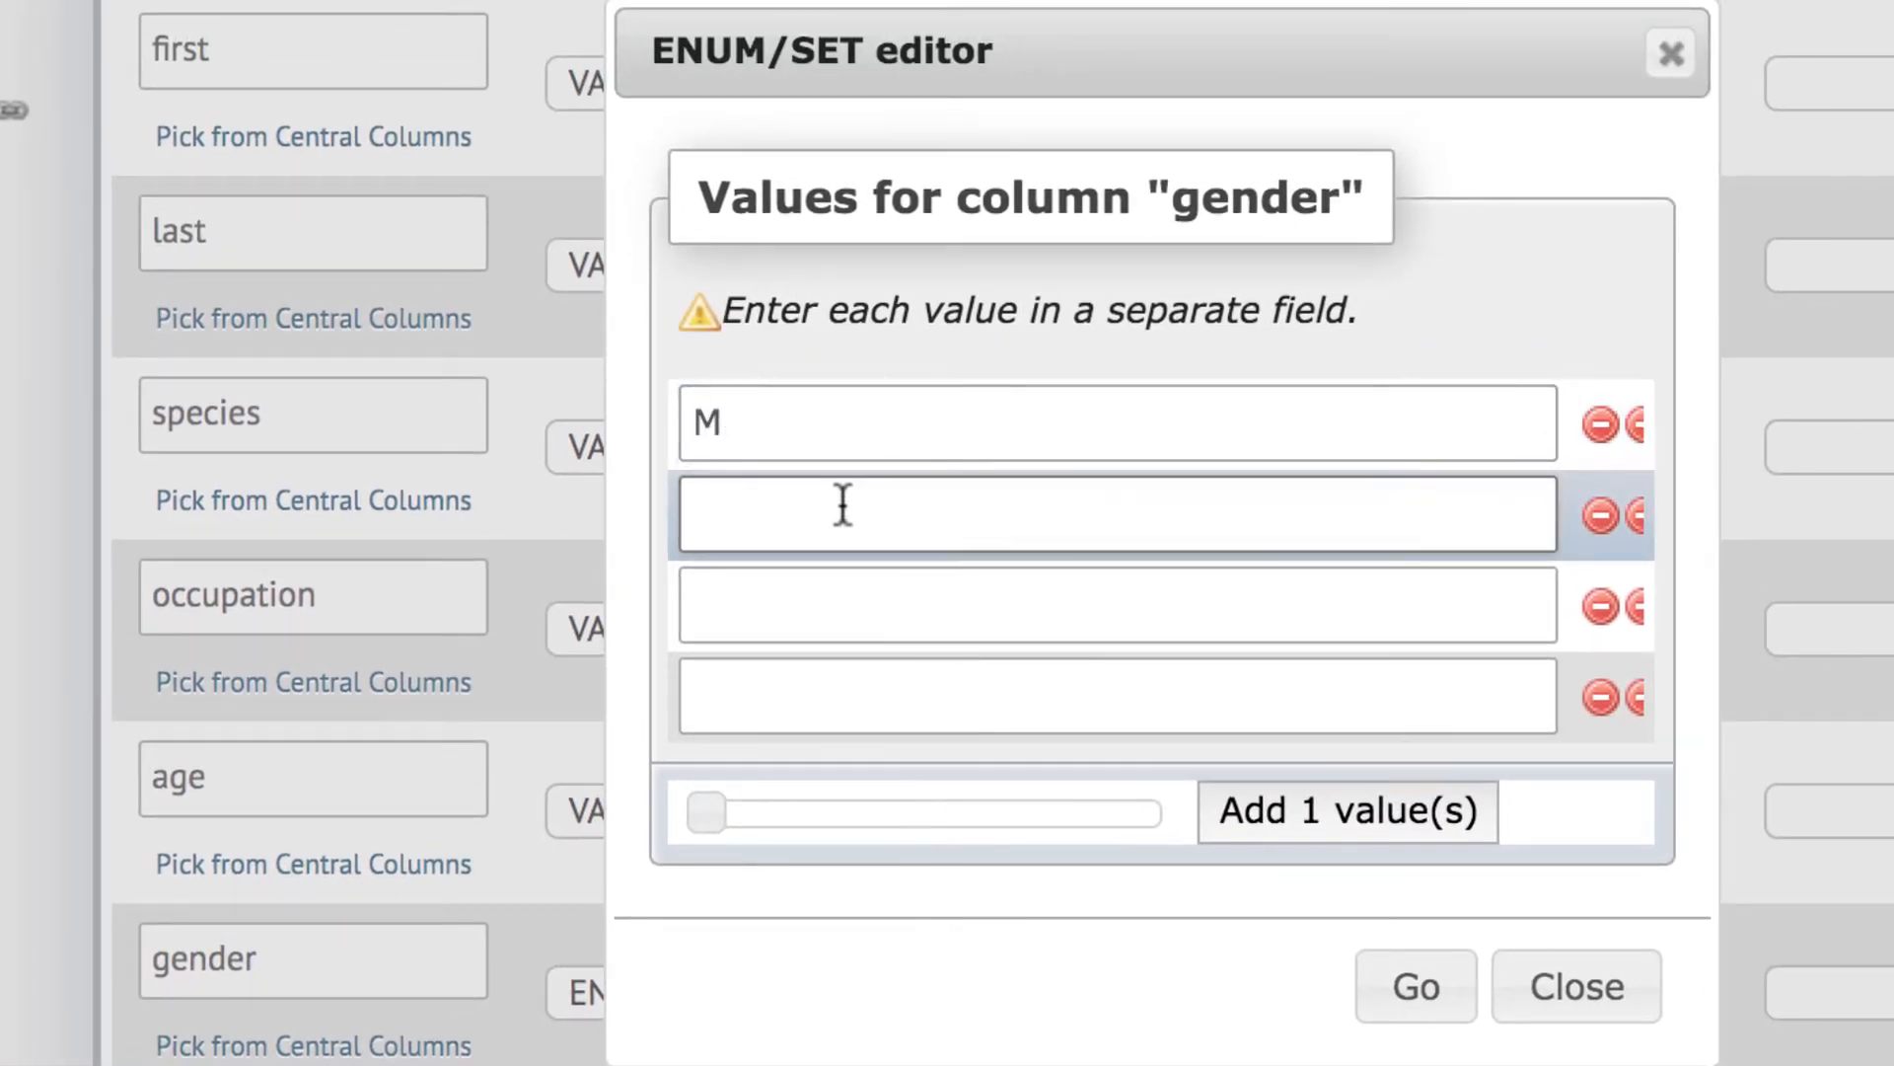
text(F)
click(824, 611)
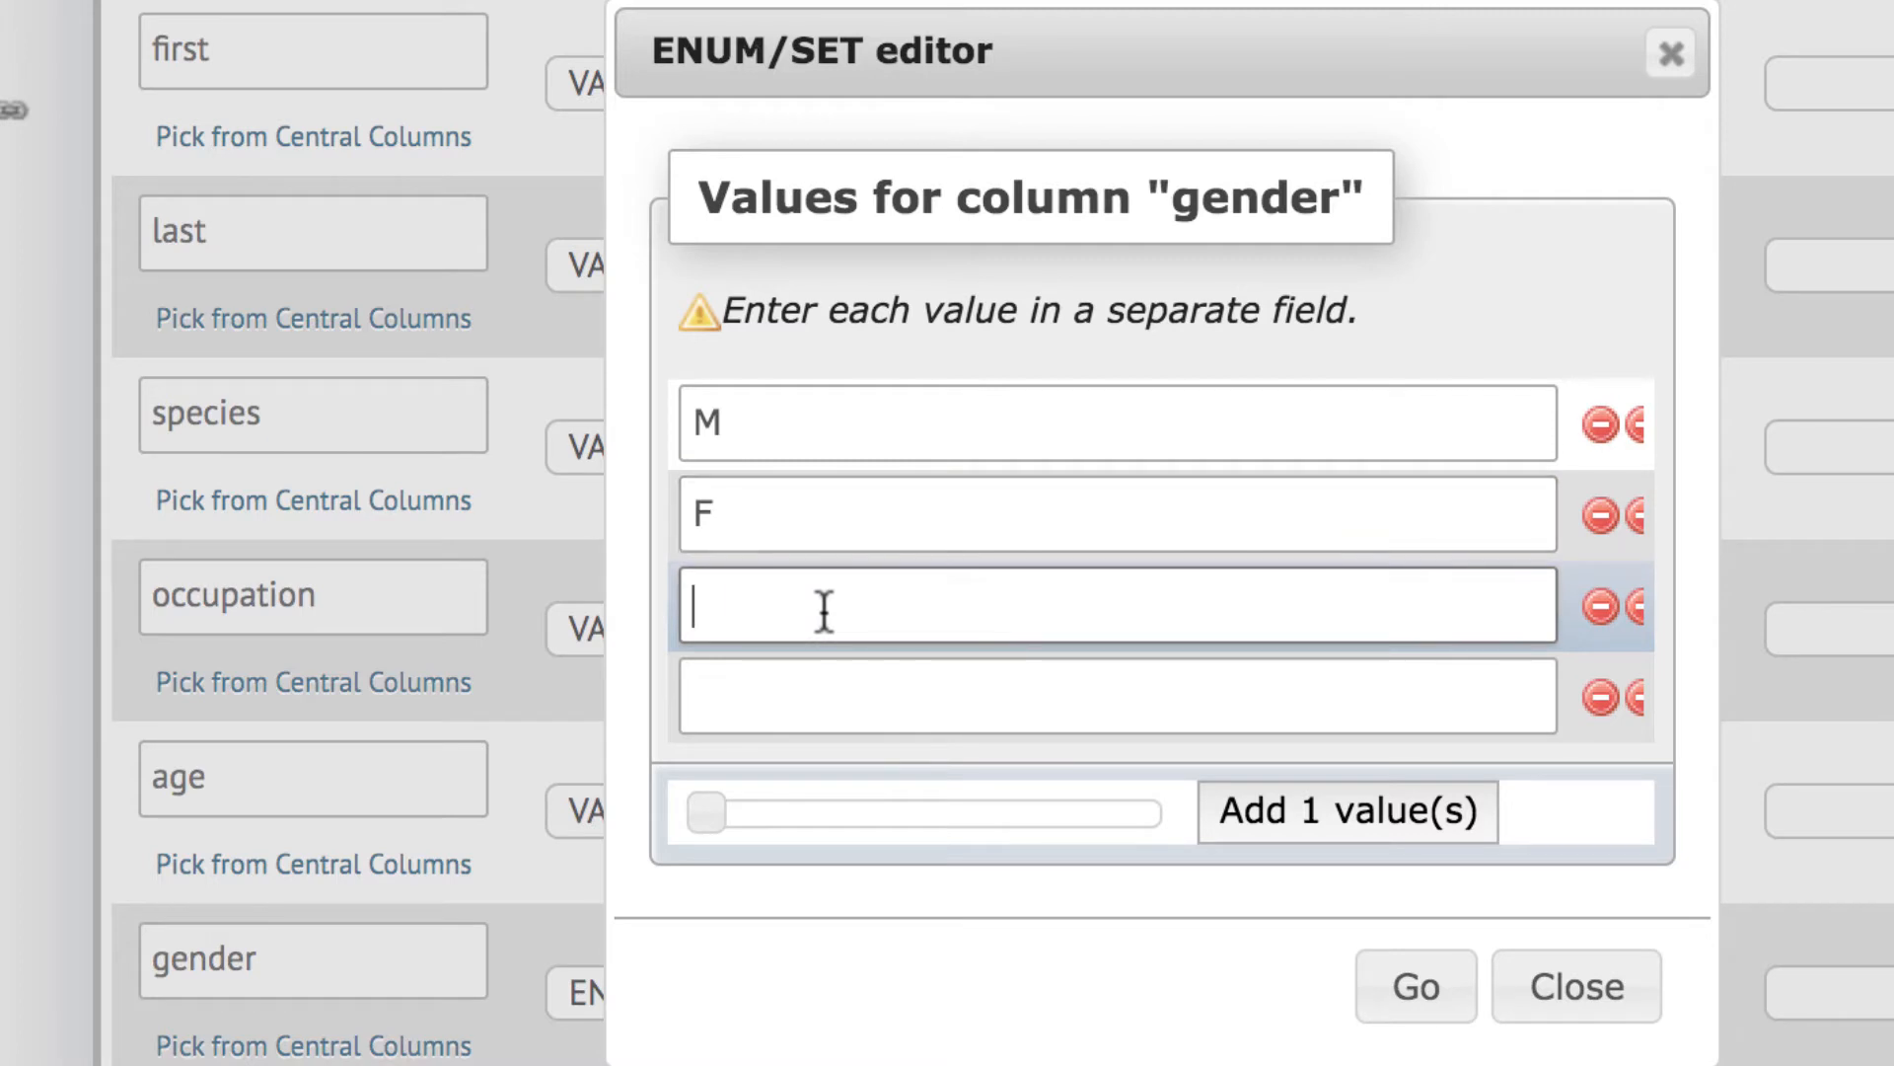
text(O)
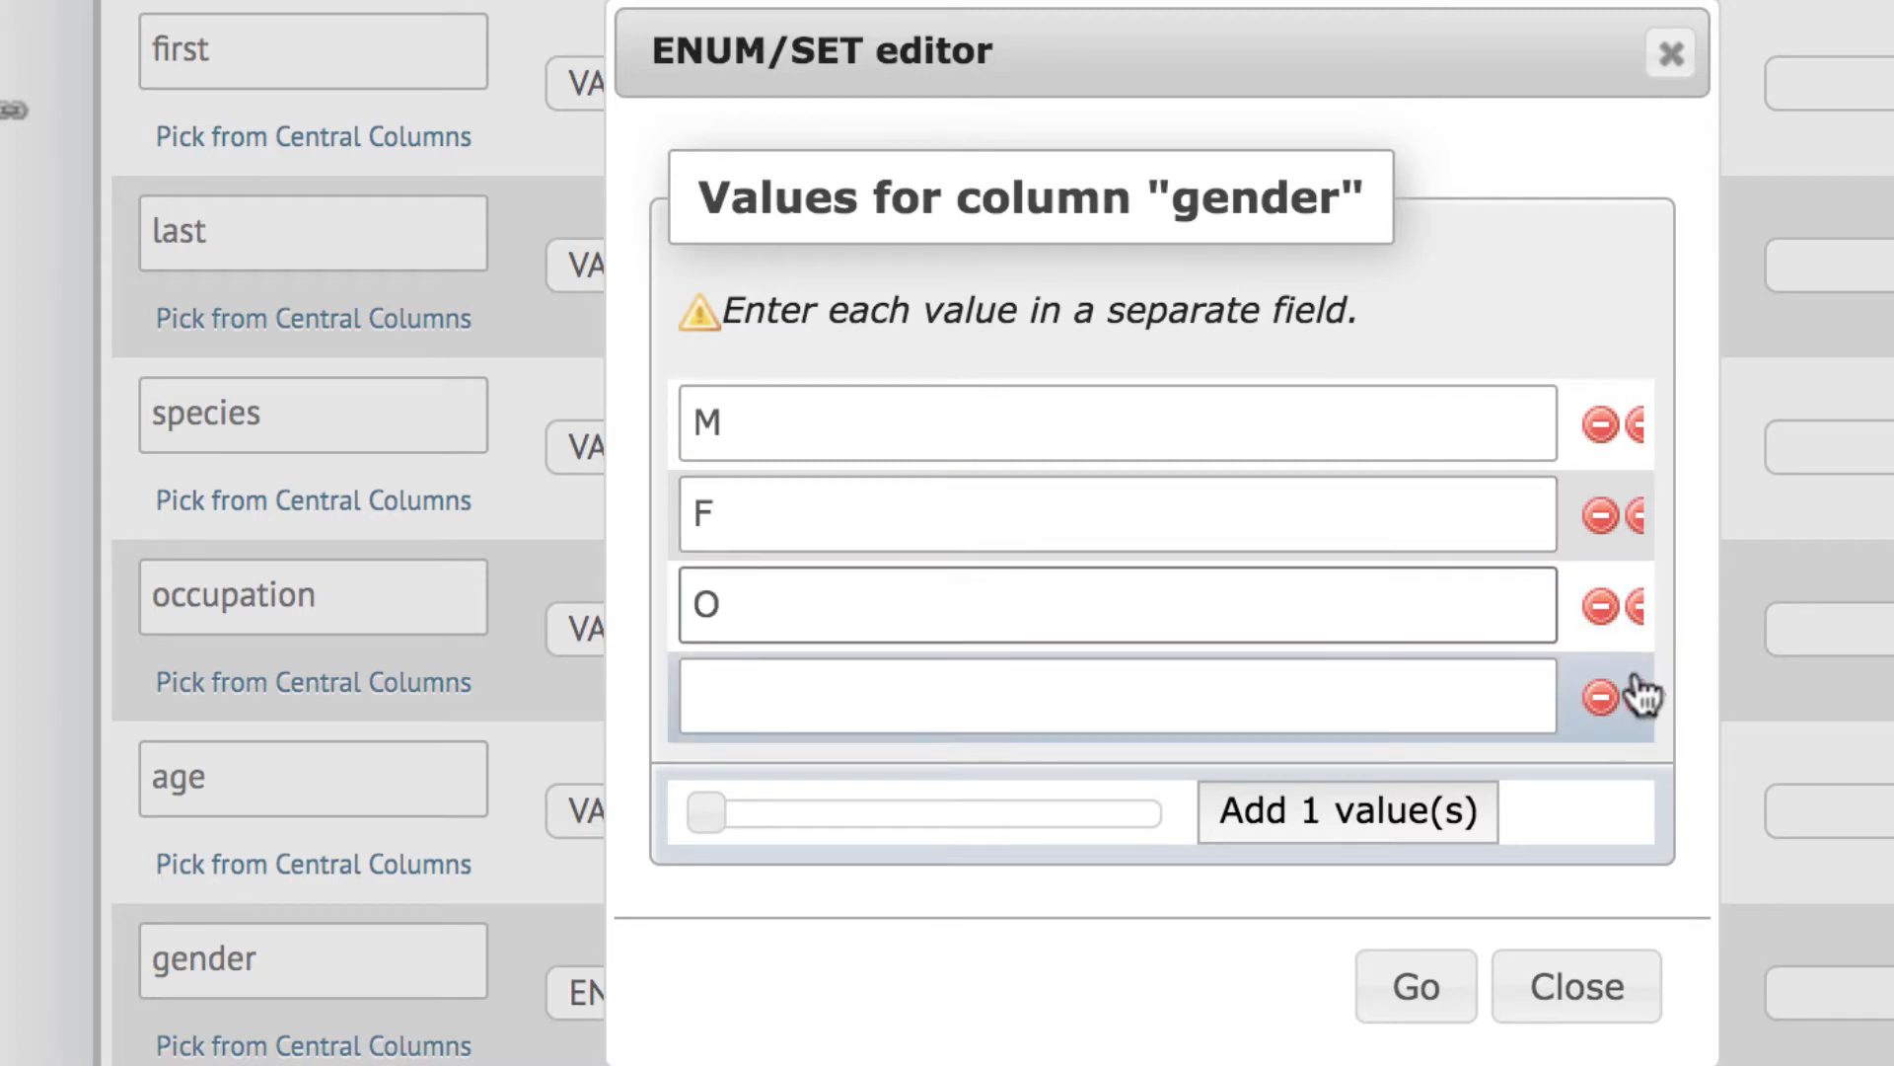
click(1602, 699)
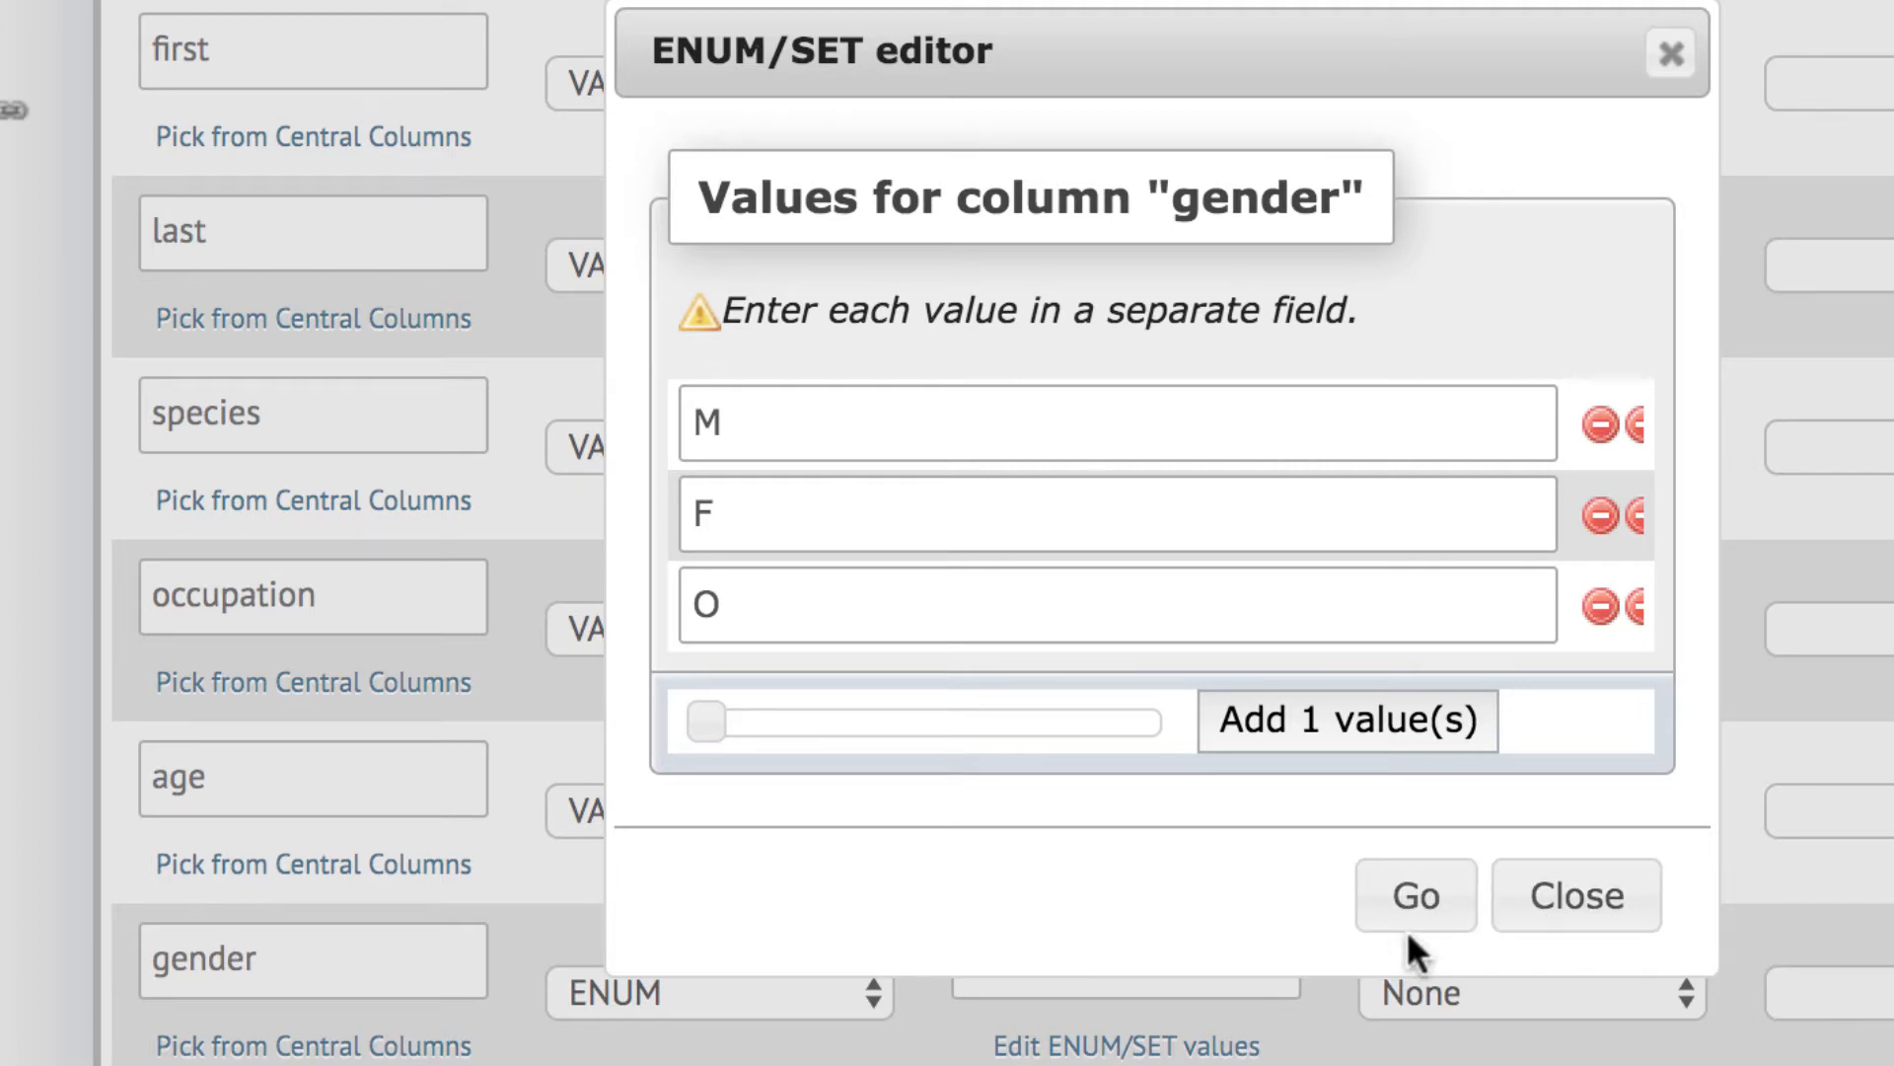
click(1417, 898)
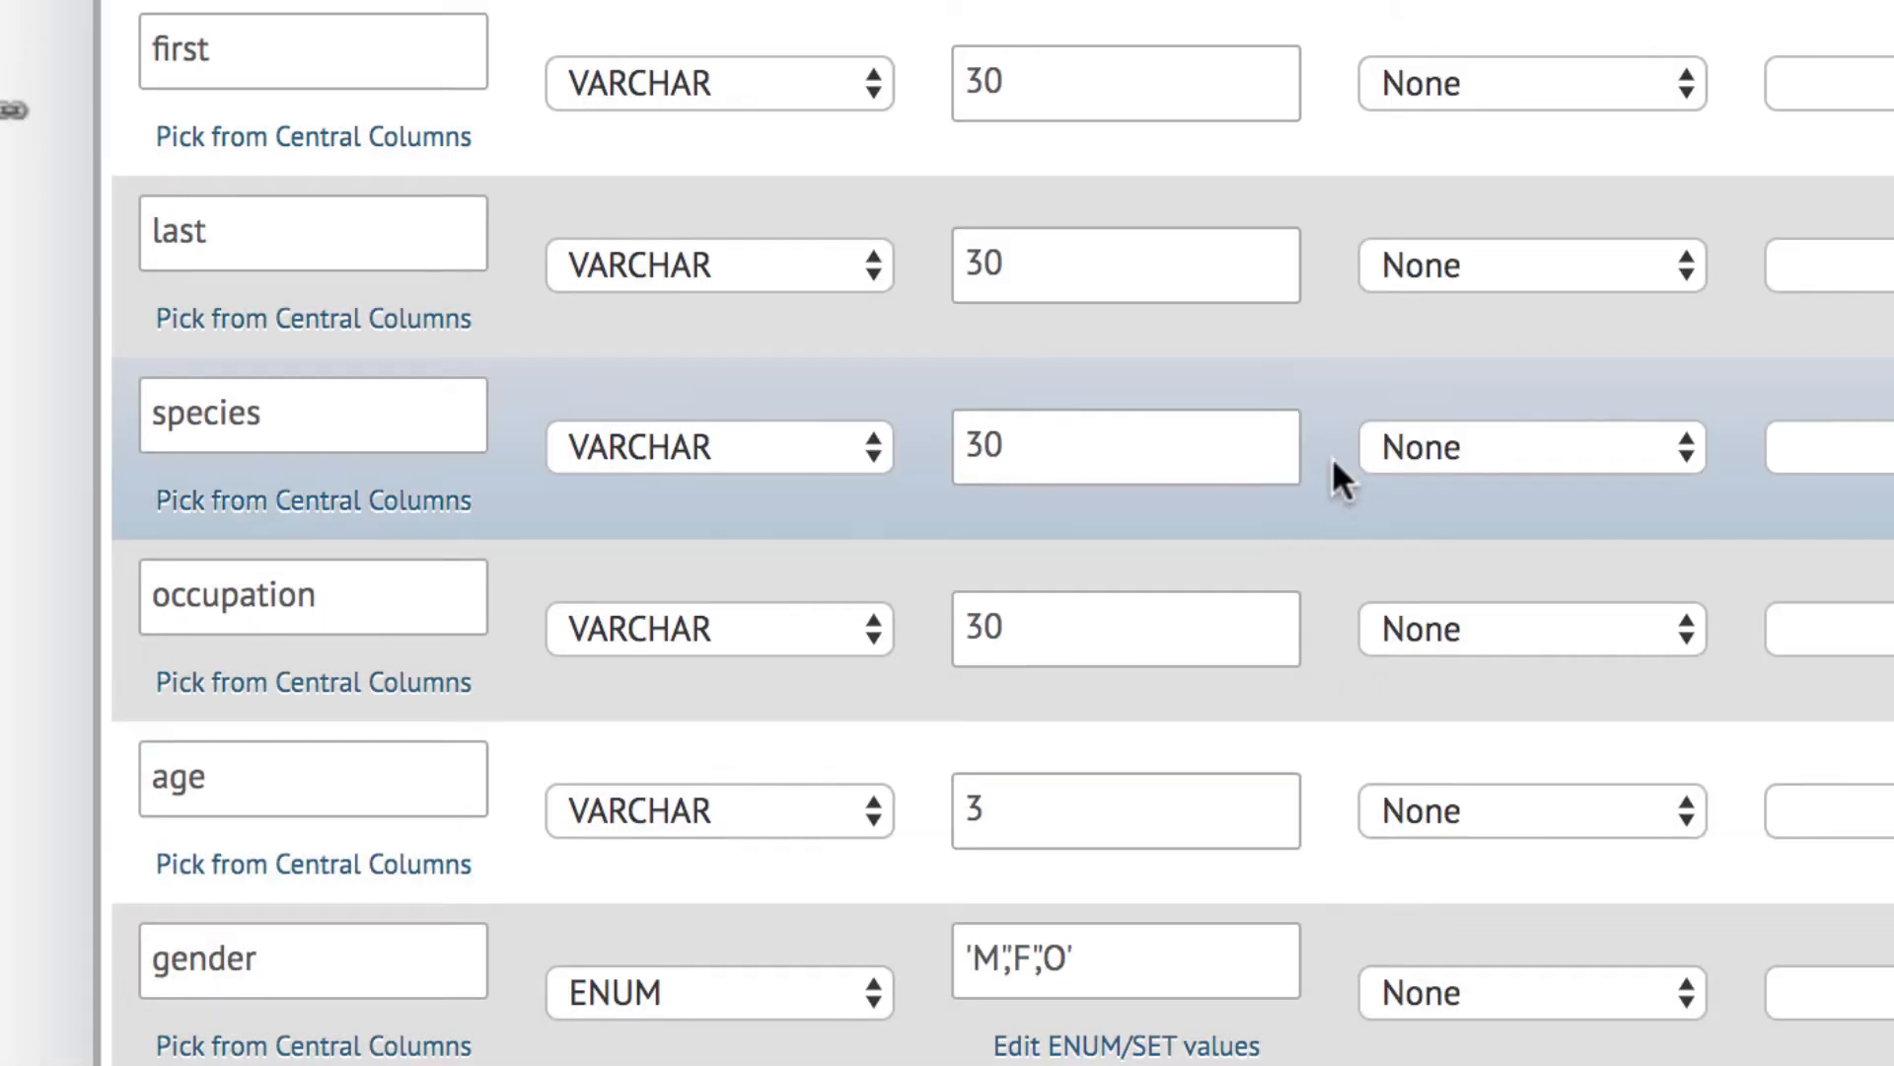
Review the column definitions, including the id column's auto increment, and save the characters table.
scroll(1332, 464, up, 5)
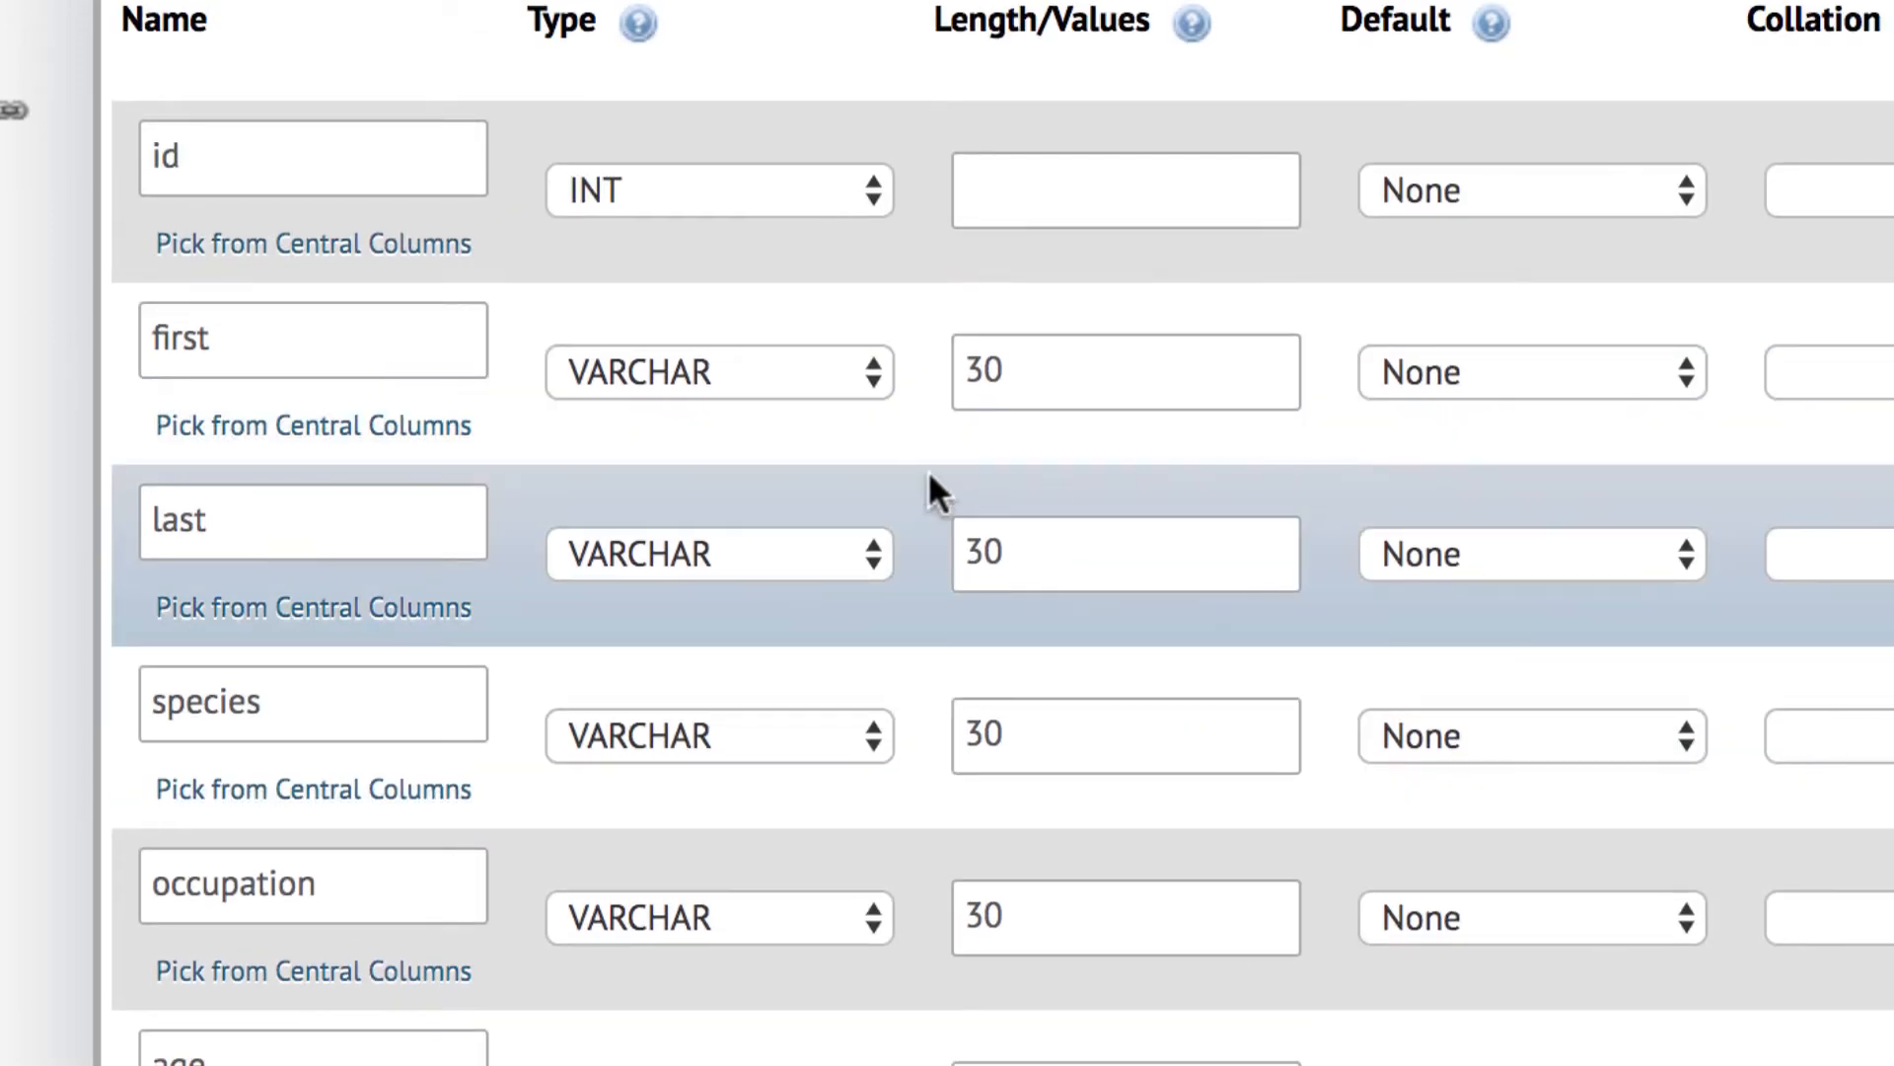
scroll(929, 484, down, 1)
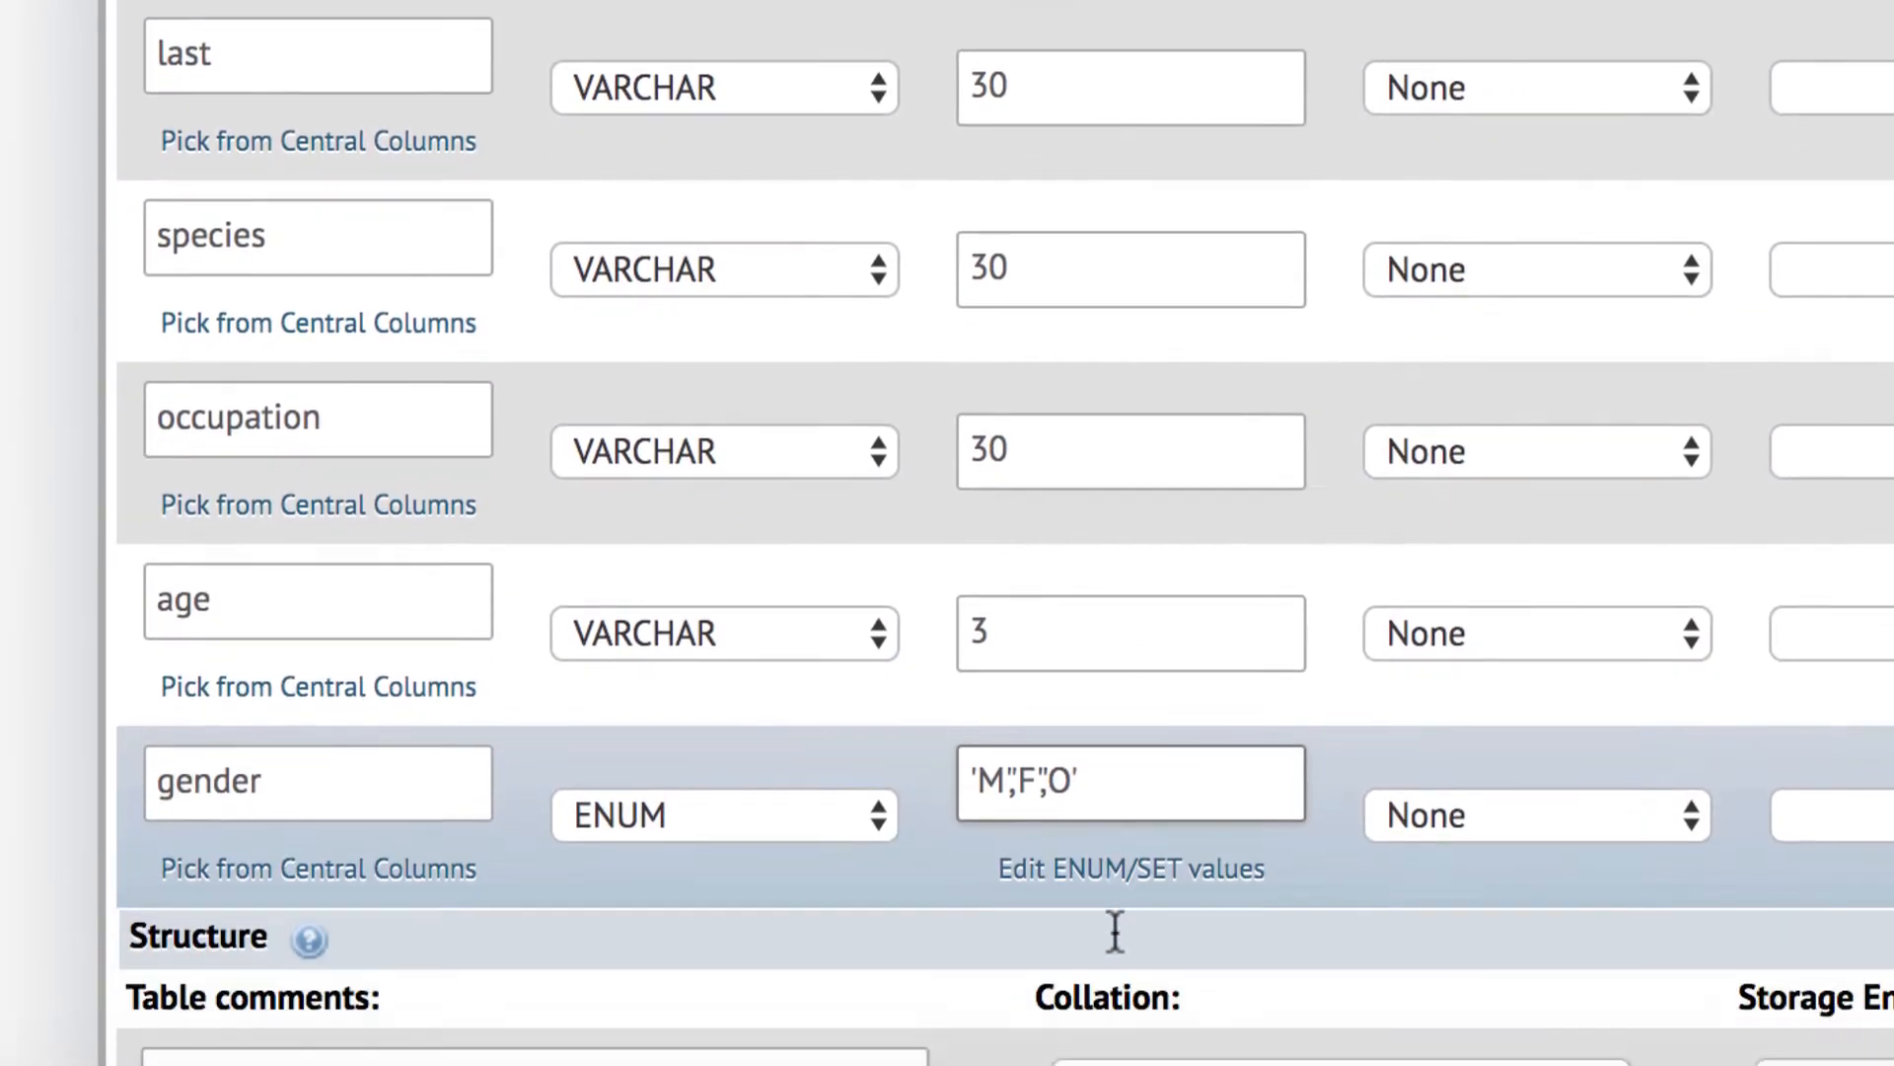
scroll(1115, 933, down, 1)
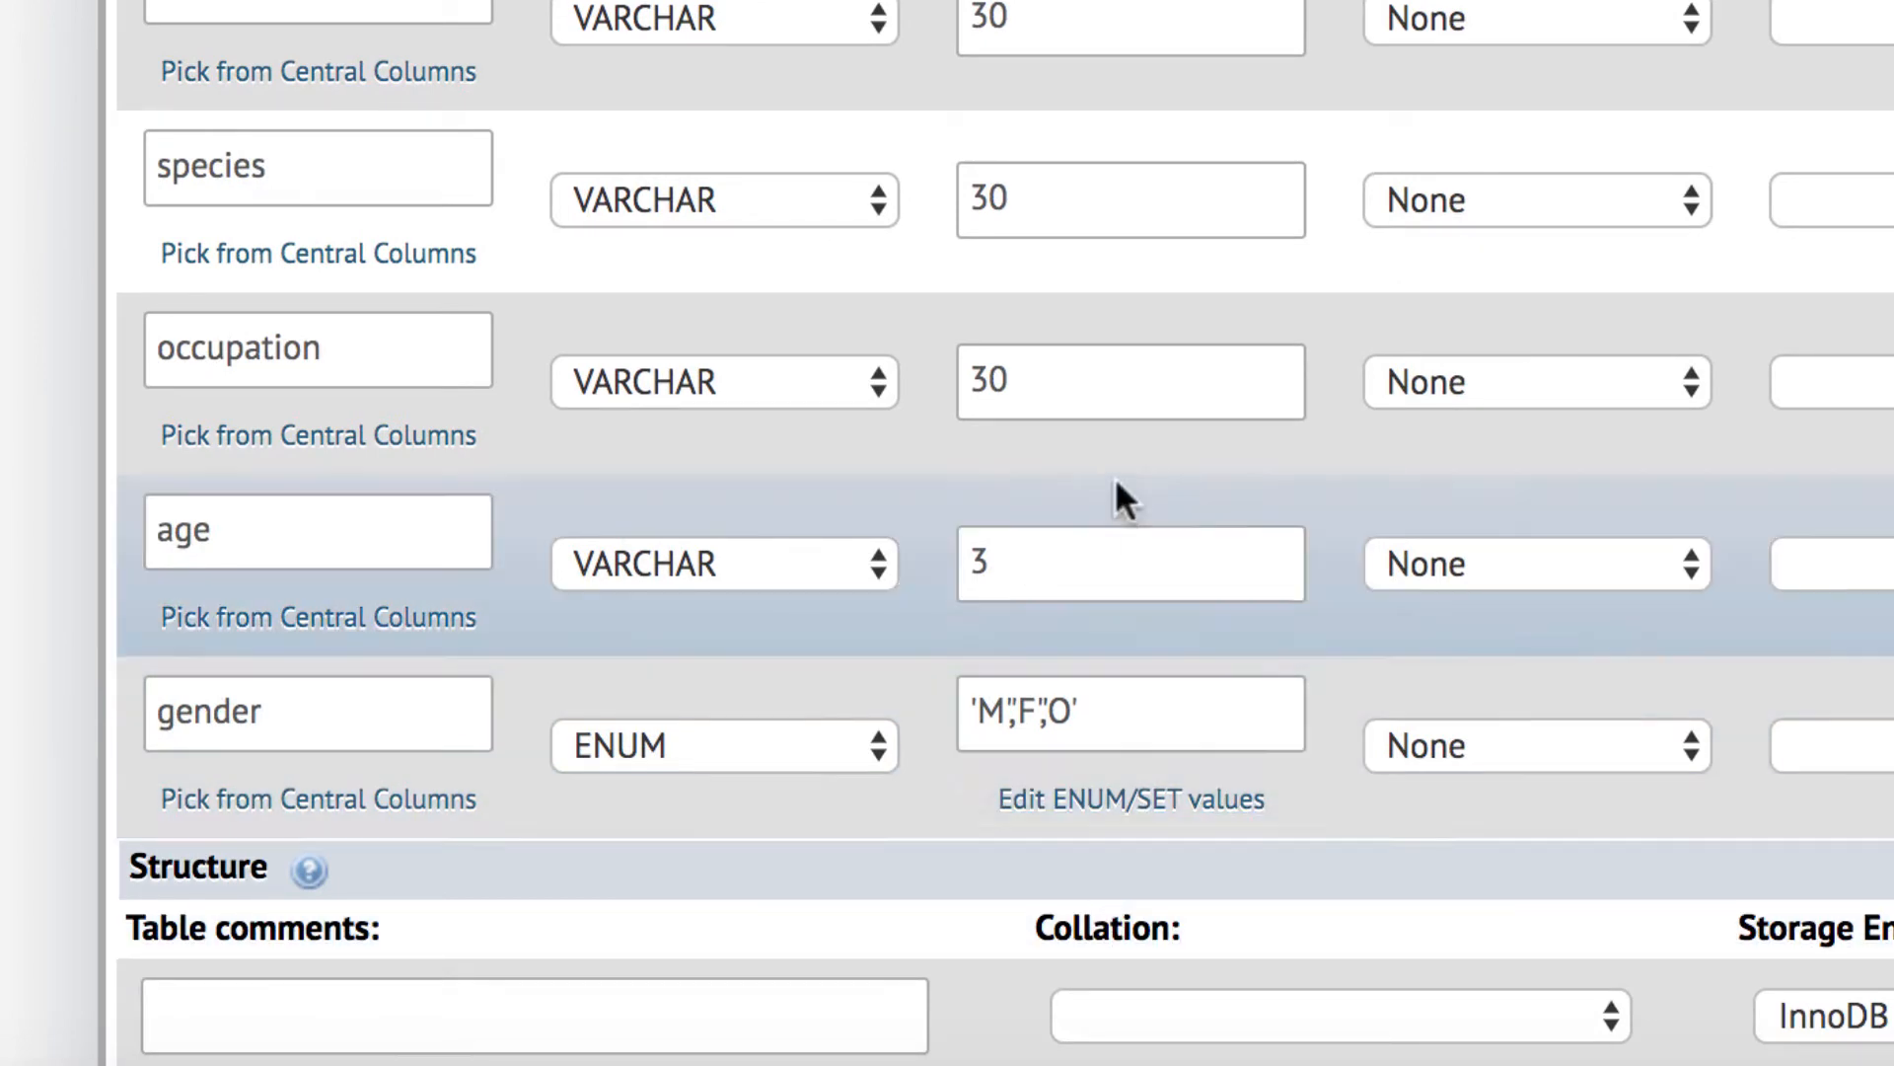
scroll(1129, 499, up, 4)
scroll(999, 533, right, 10)
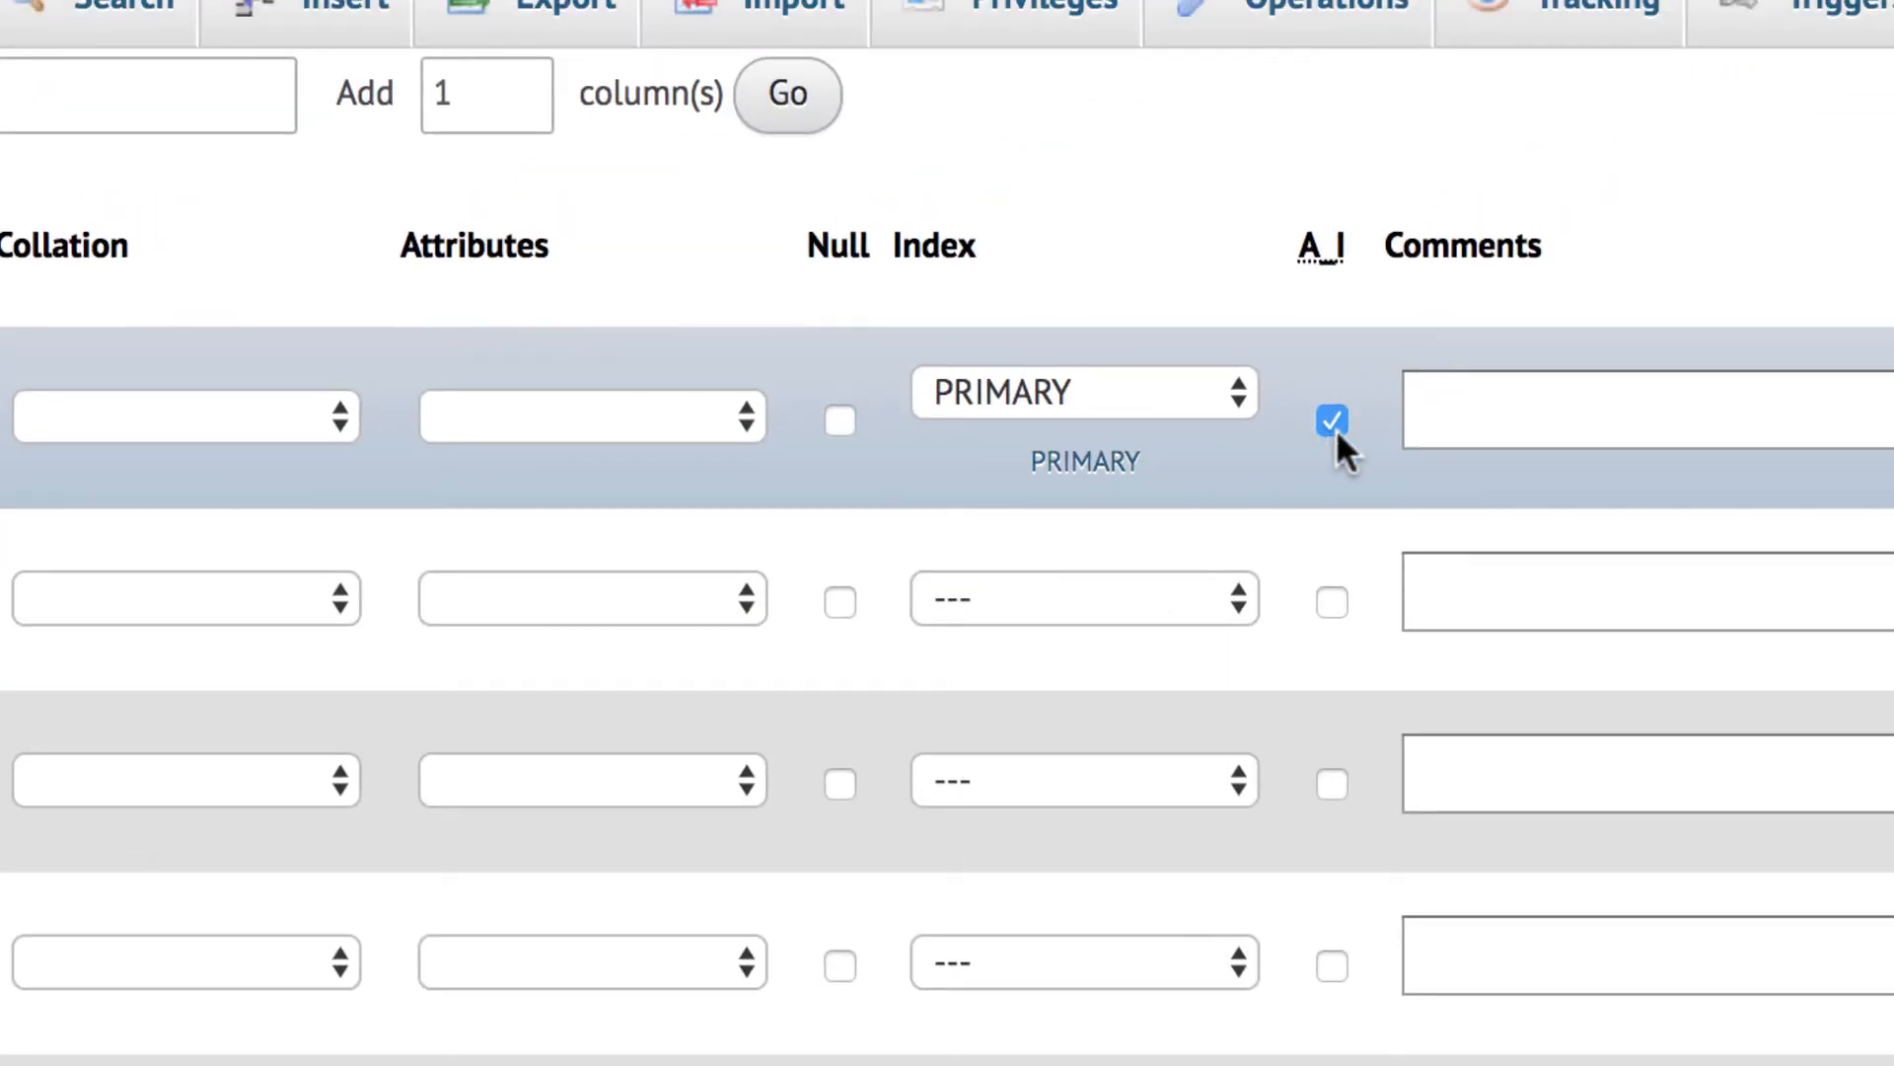
scroll(1241, 483, left, 10)
scroll(1242, 483, right, 1)
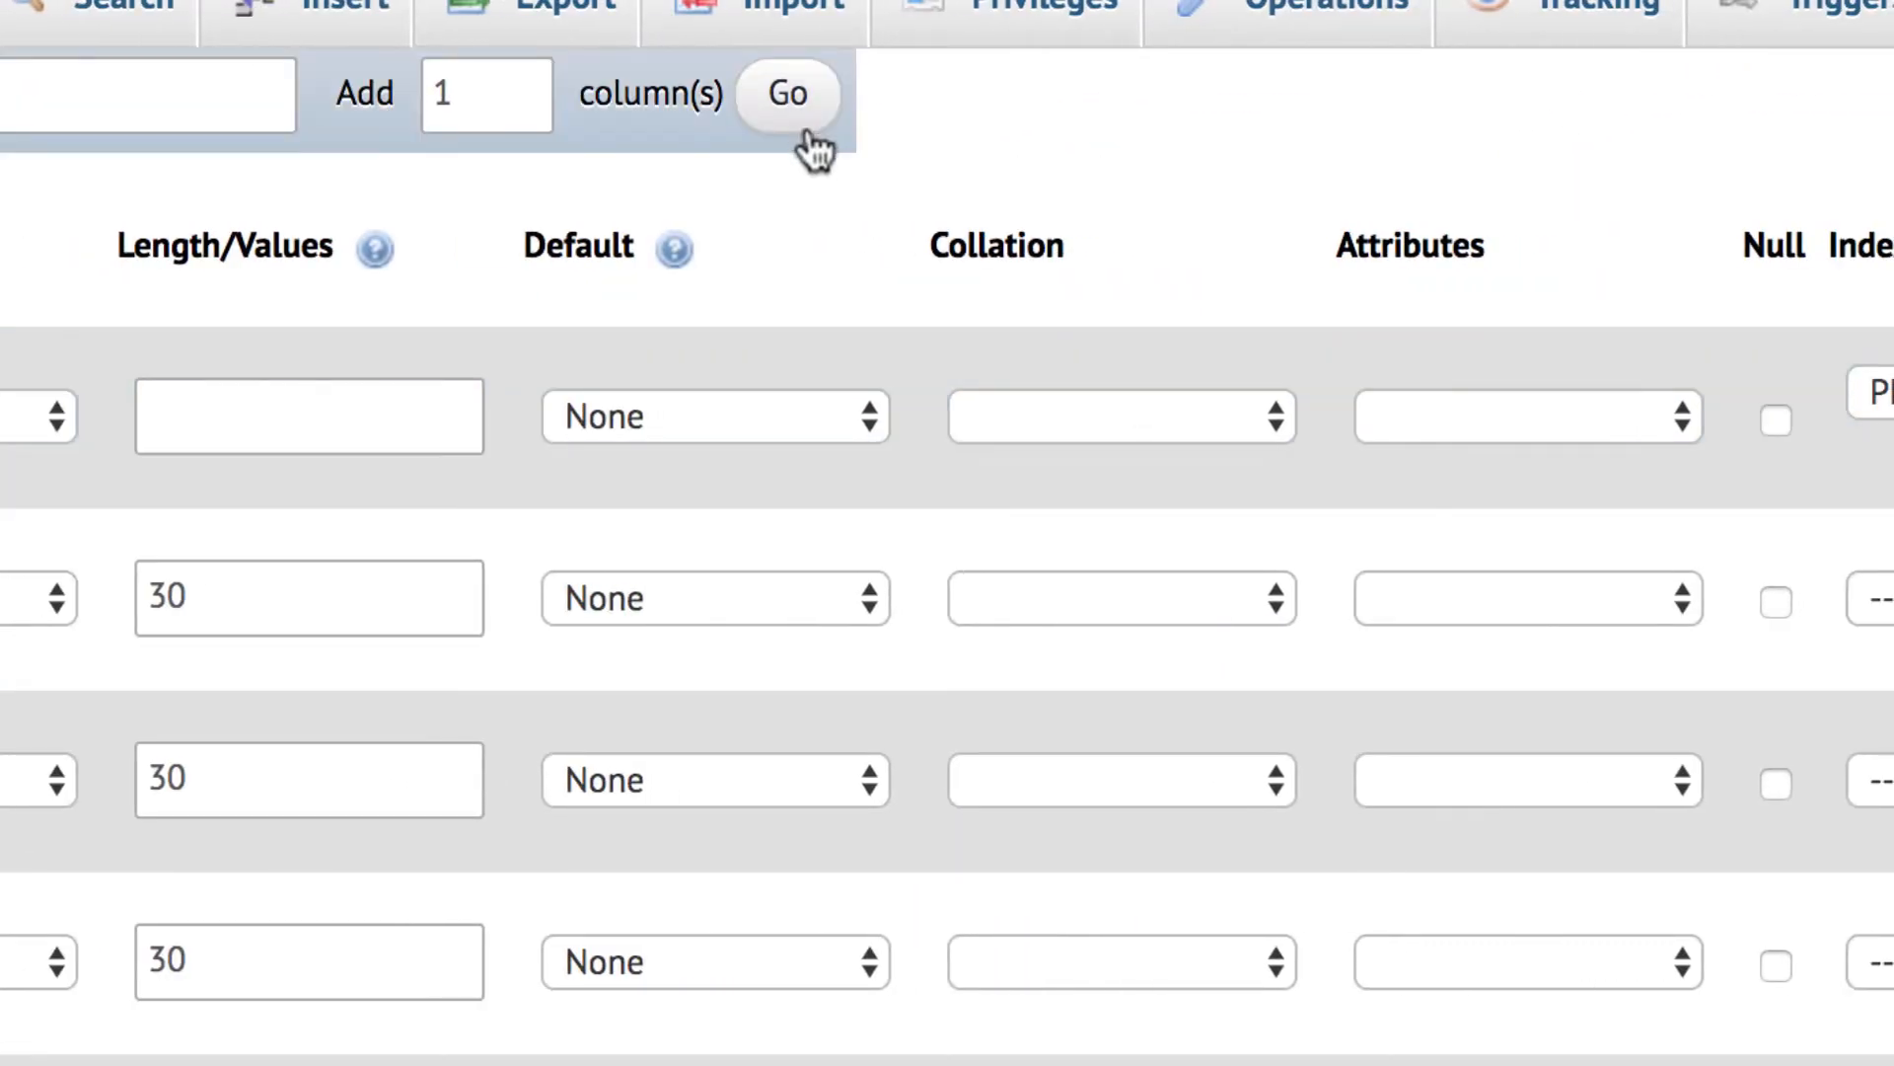
scroll(827, 359, down, 6)
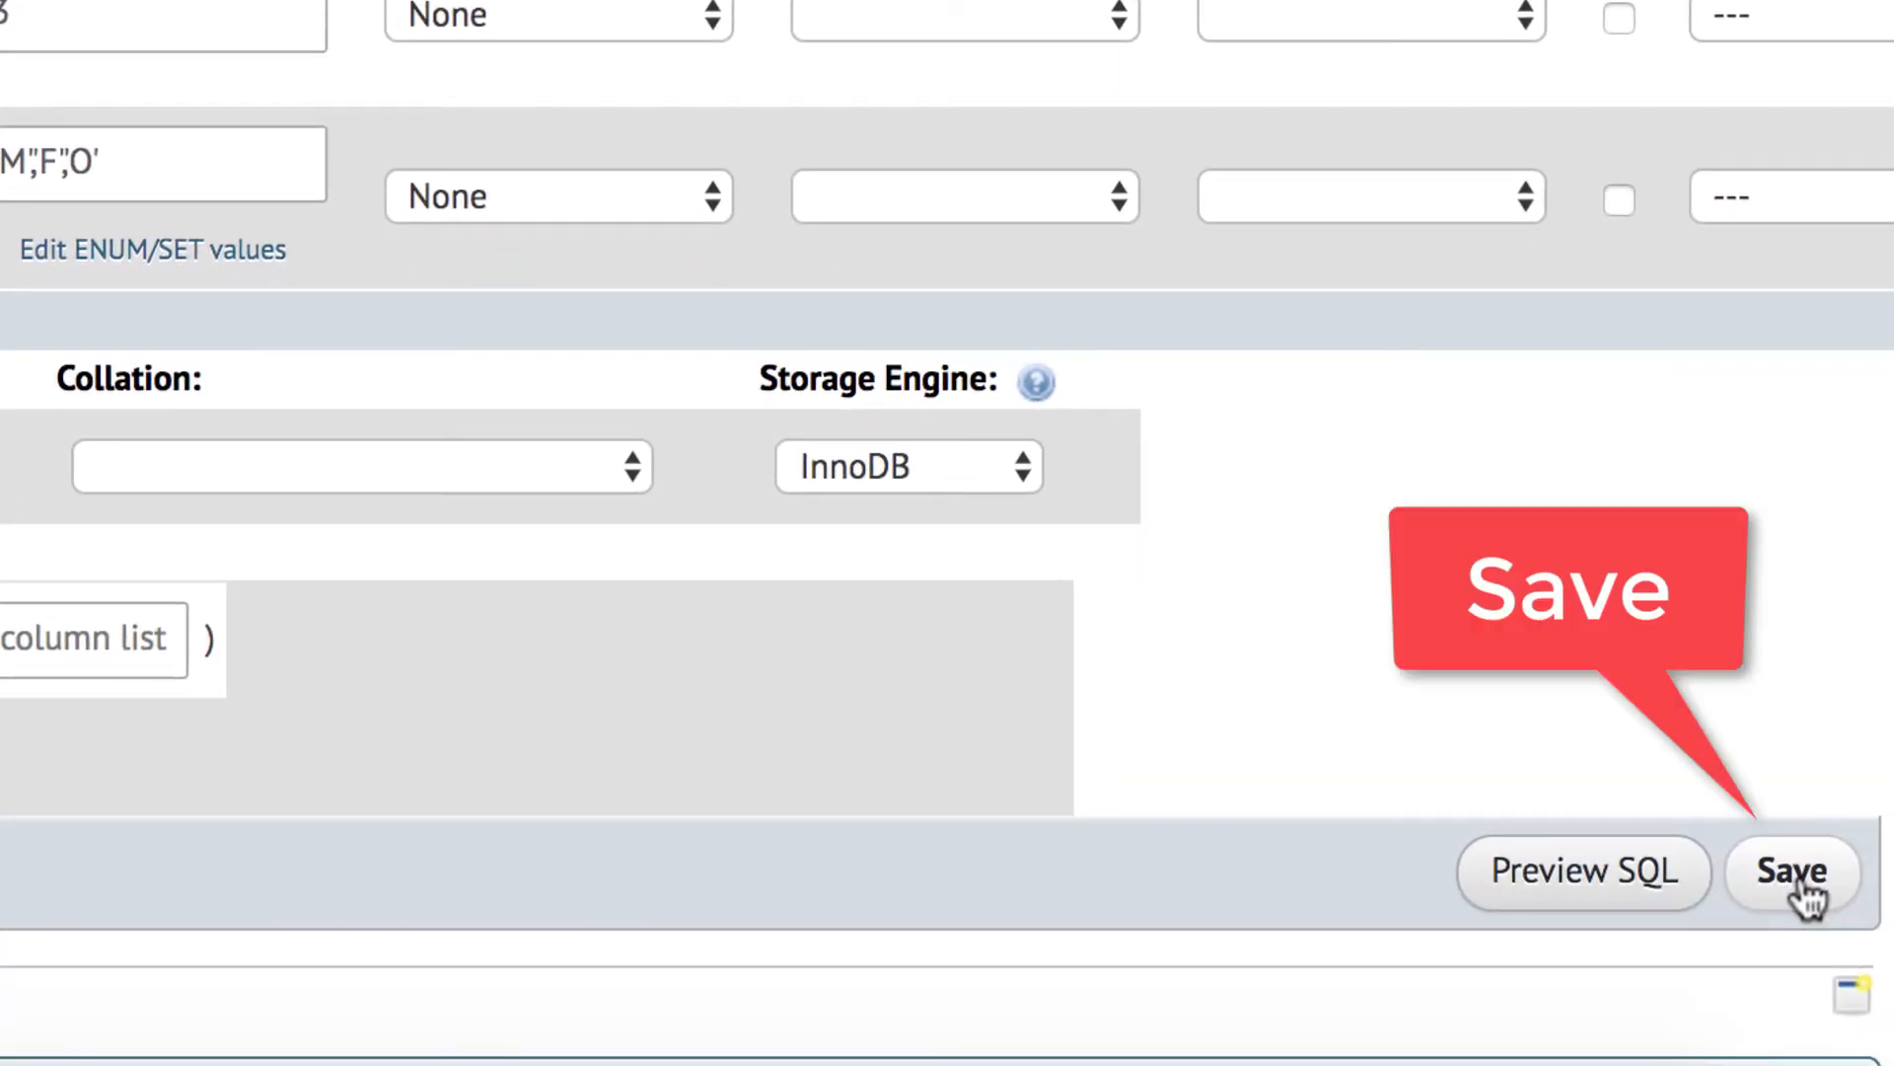
click(1805, 888)
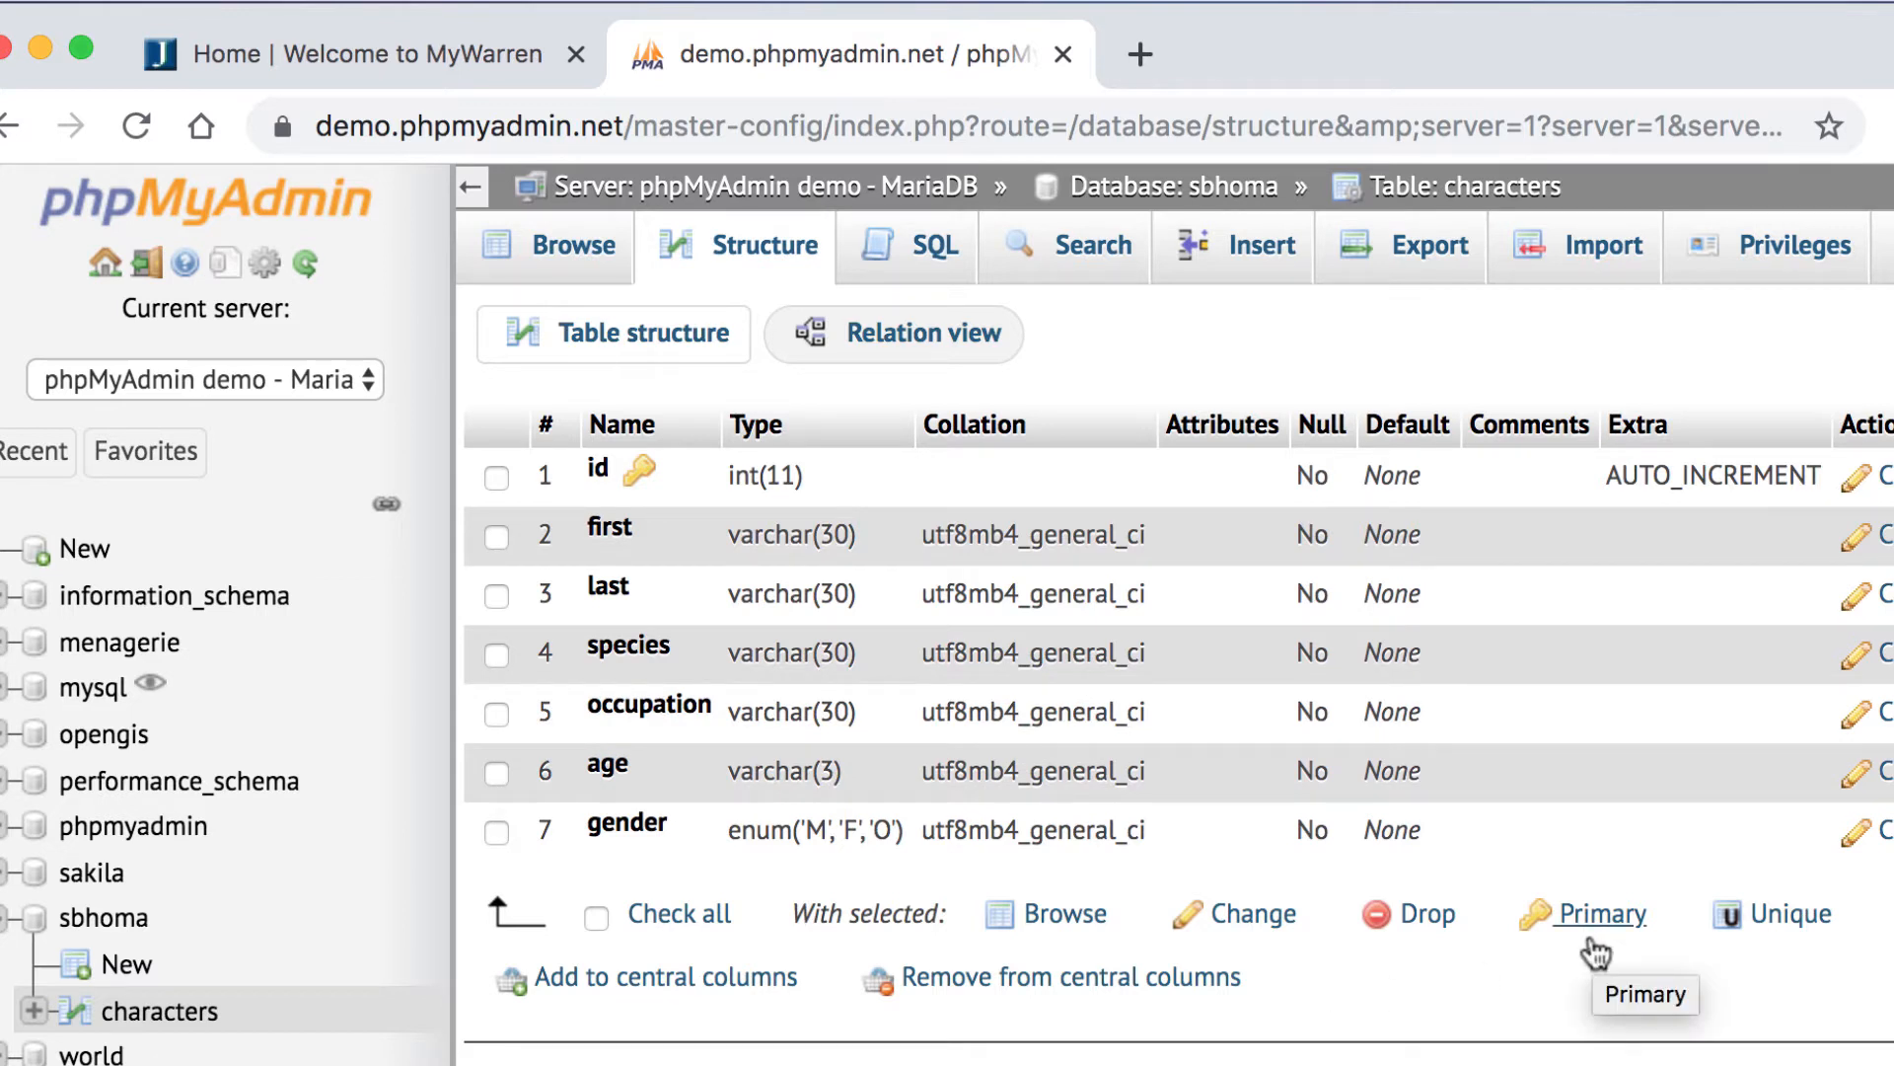
Browse the characters table's rows and open the form for inserting new records.
click(584, 259)
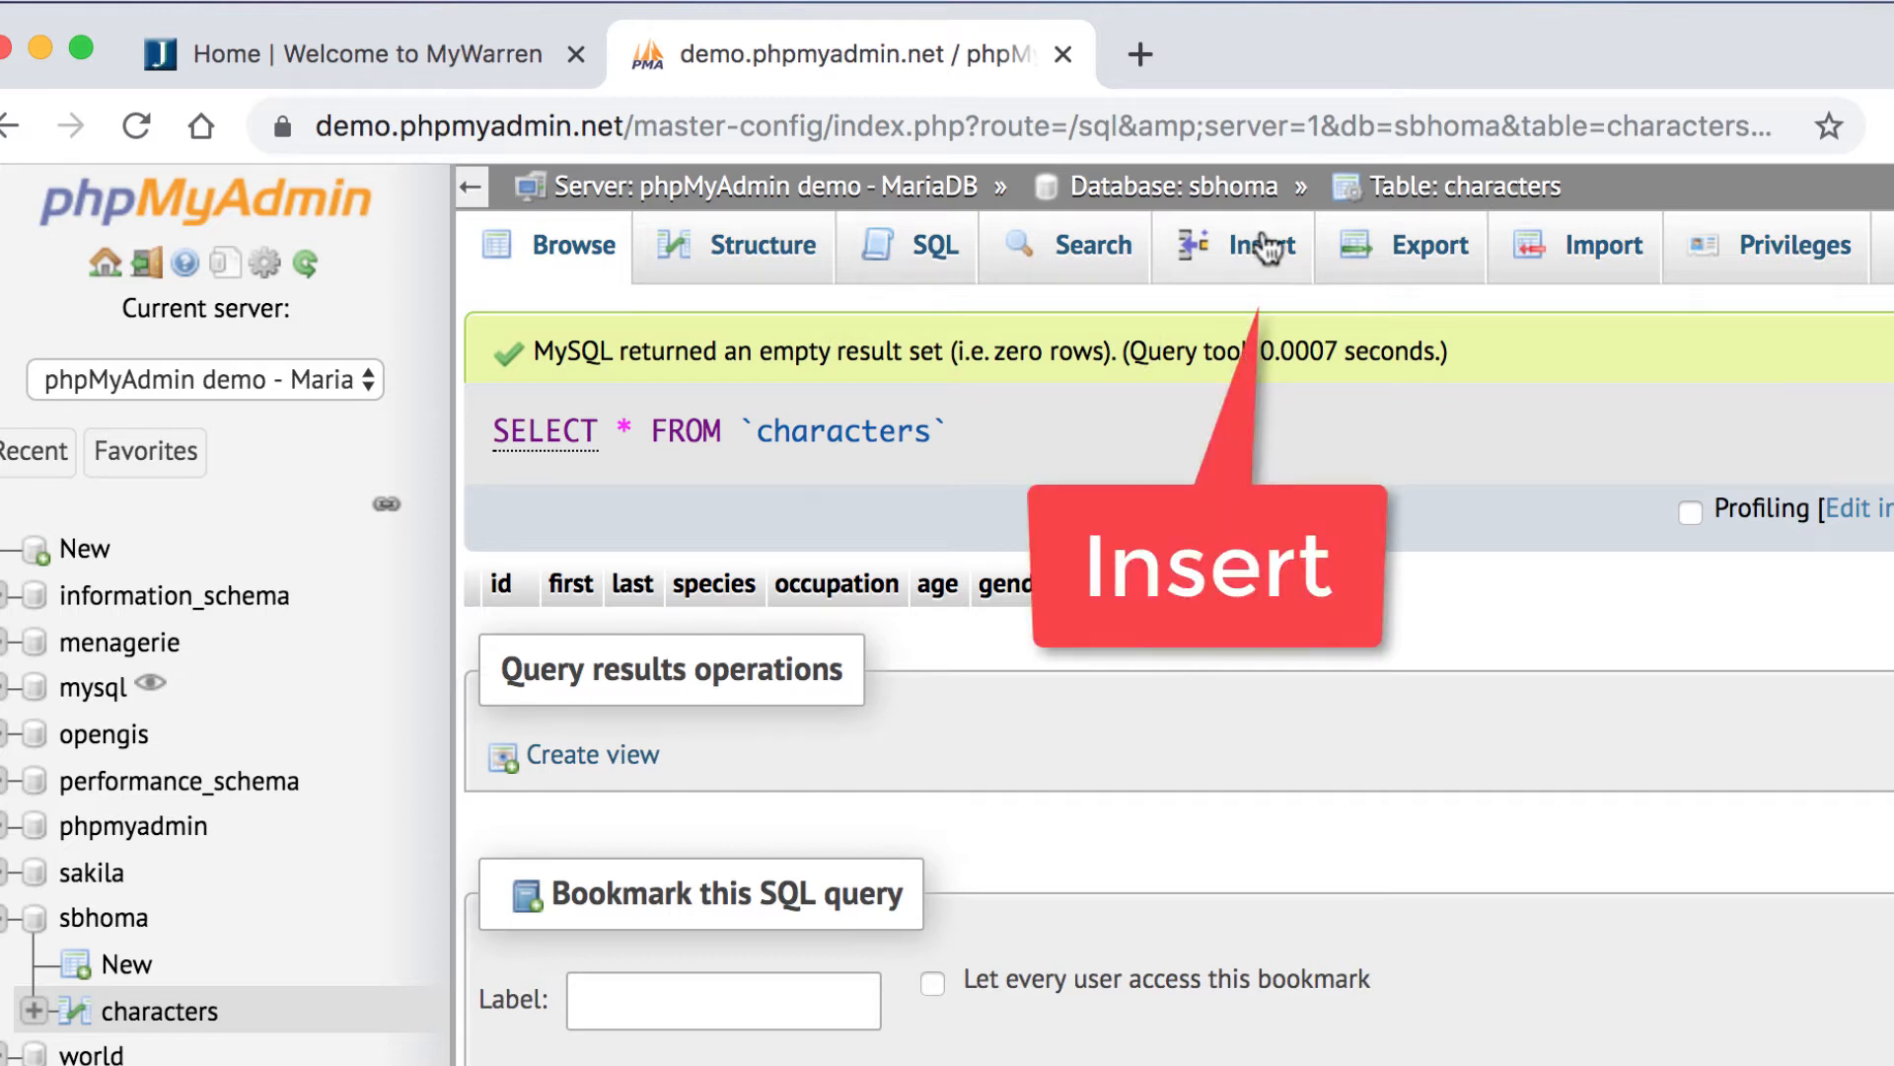
click(1265, 244)
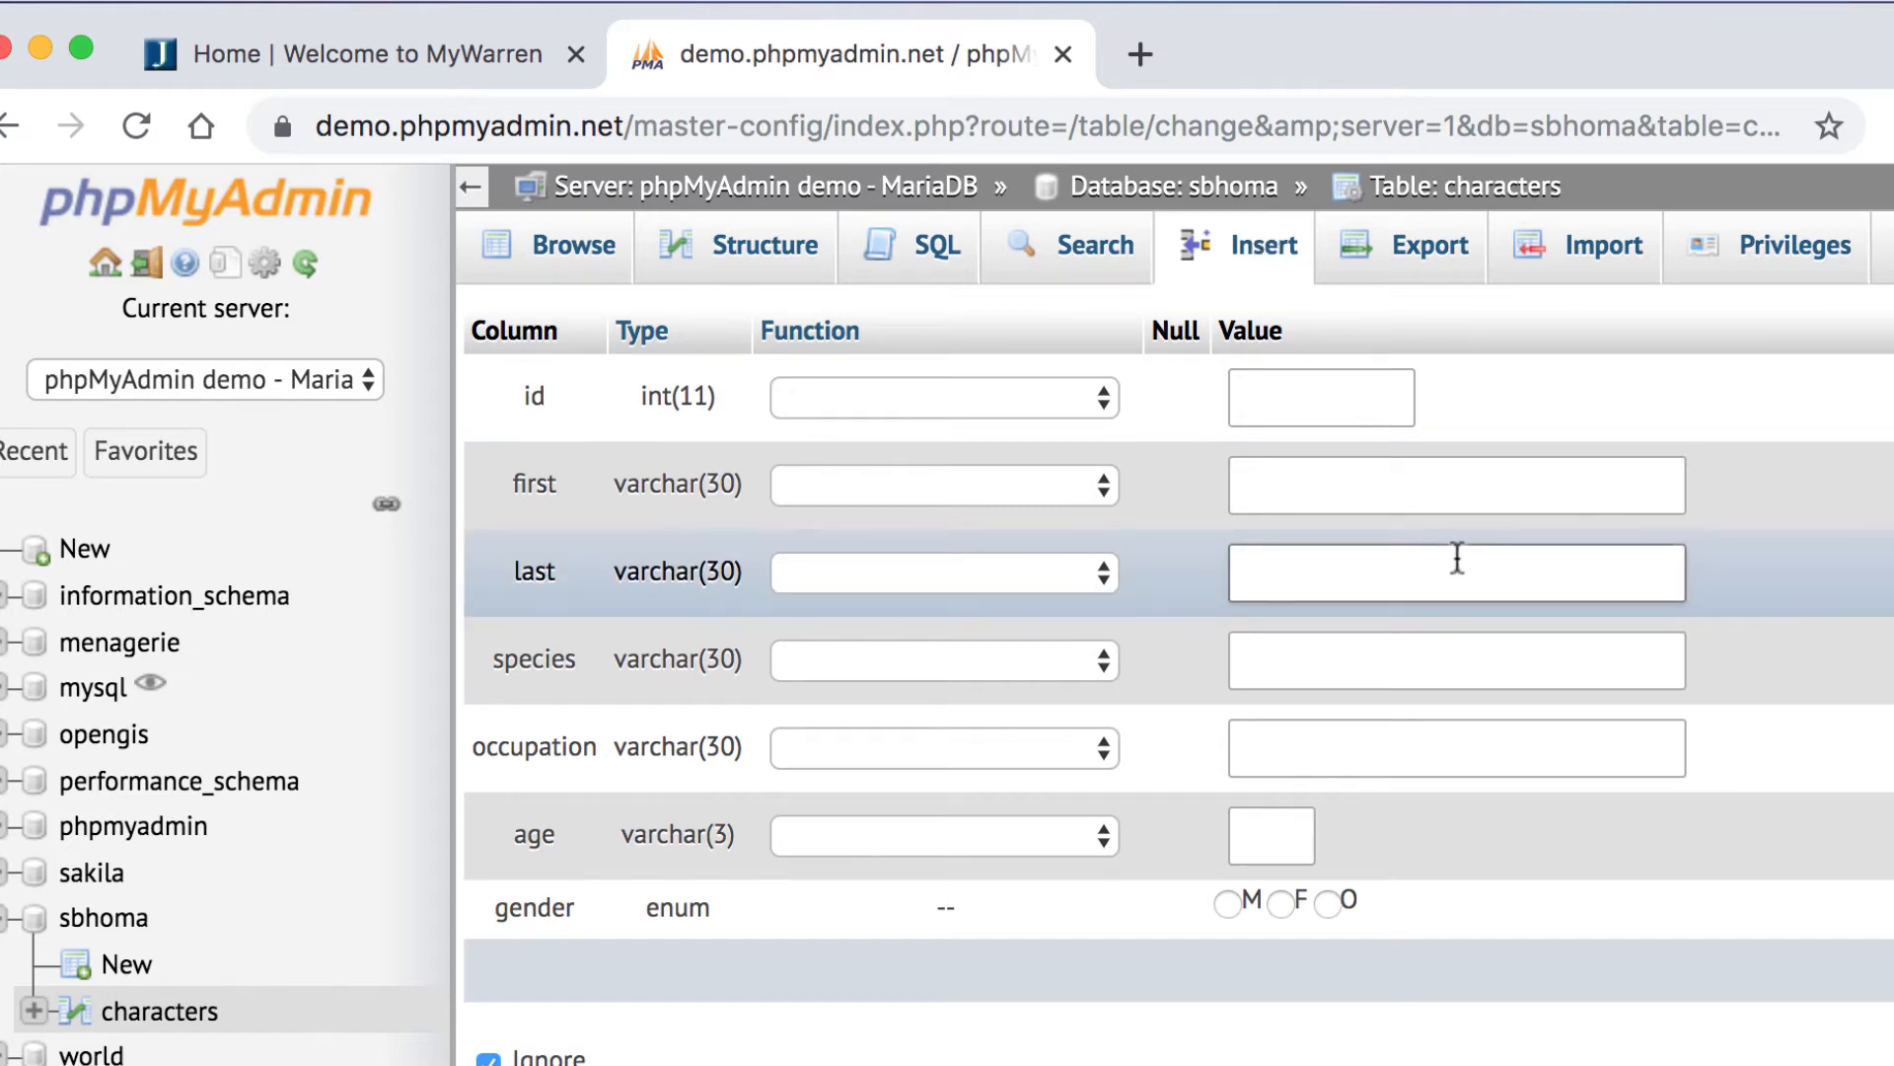
scroll(1362, 888, down, 4)
scroll(1366, 888, up, 4)
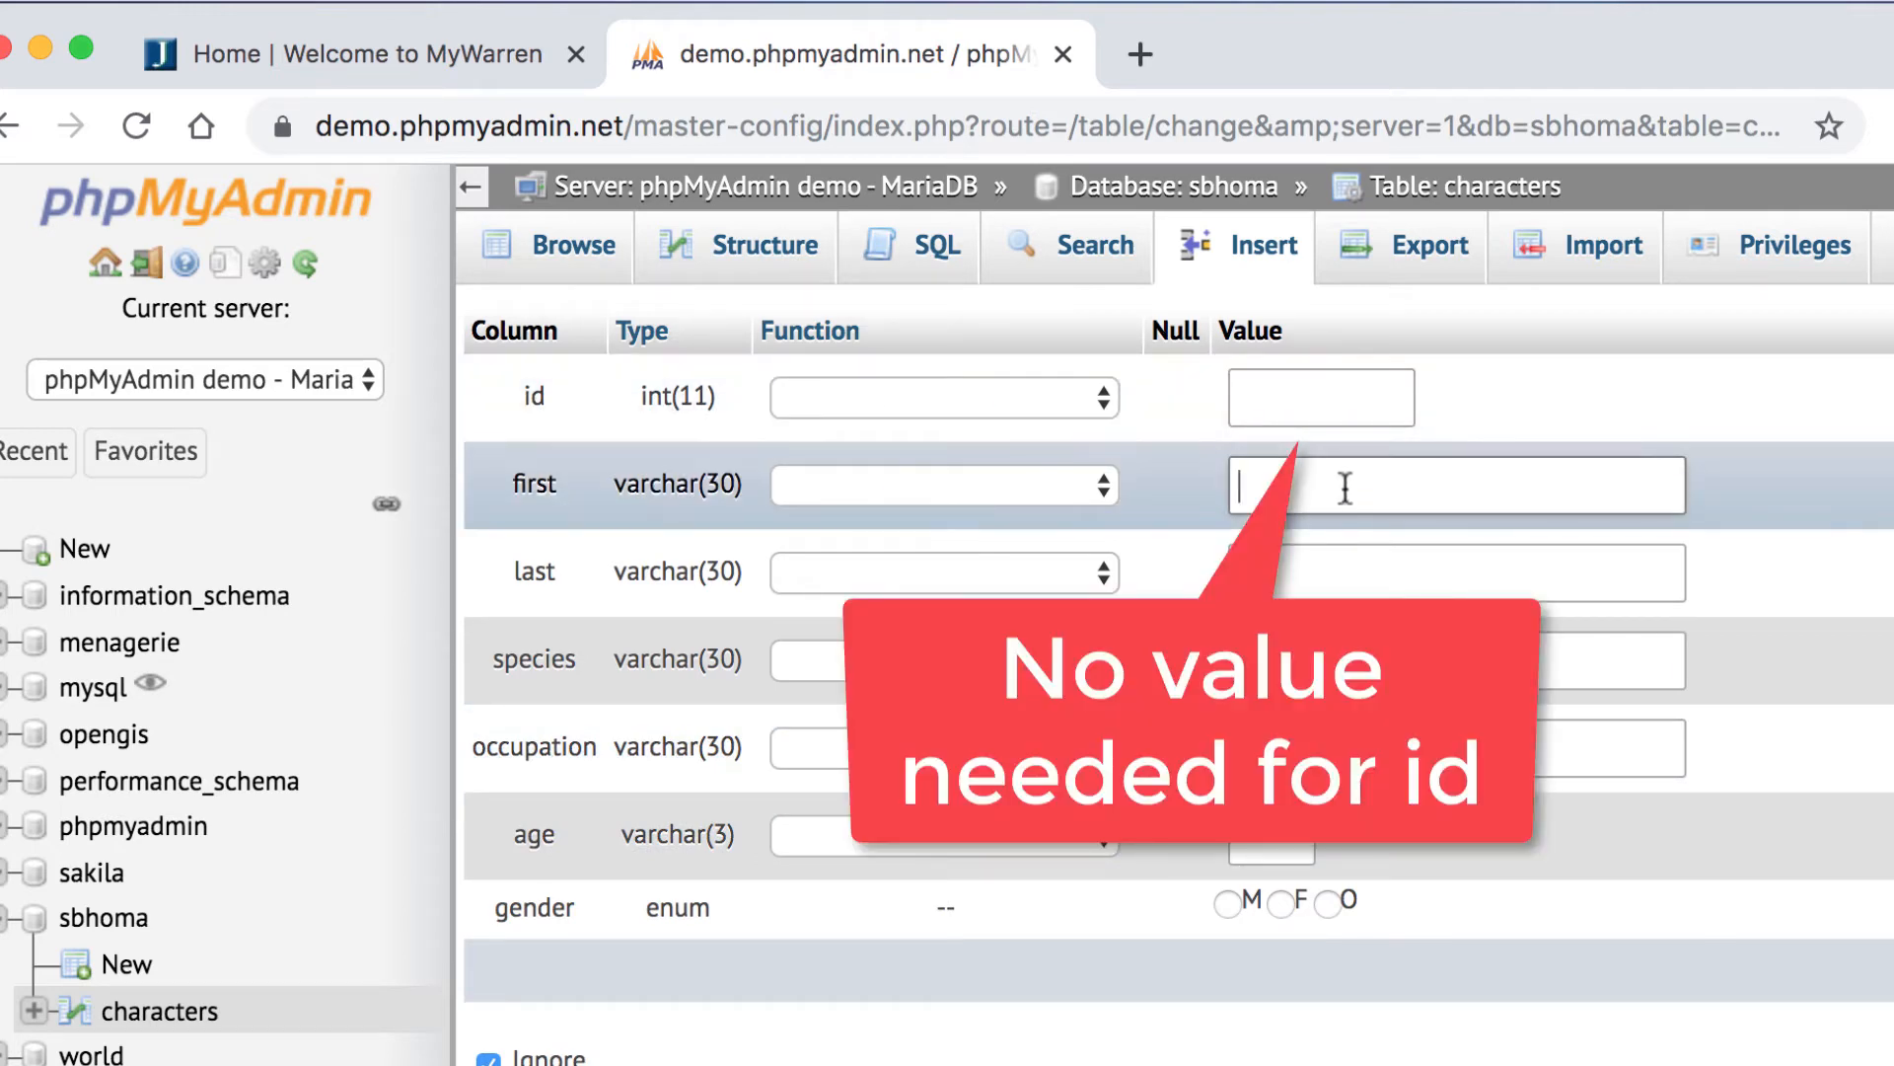
Fill in the first record with first Spongebob, last Squarepants and species Sponge, leaving id blank.
click(1345, 486)
text(Spongebob)
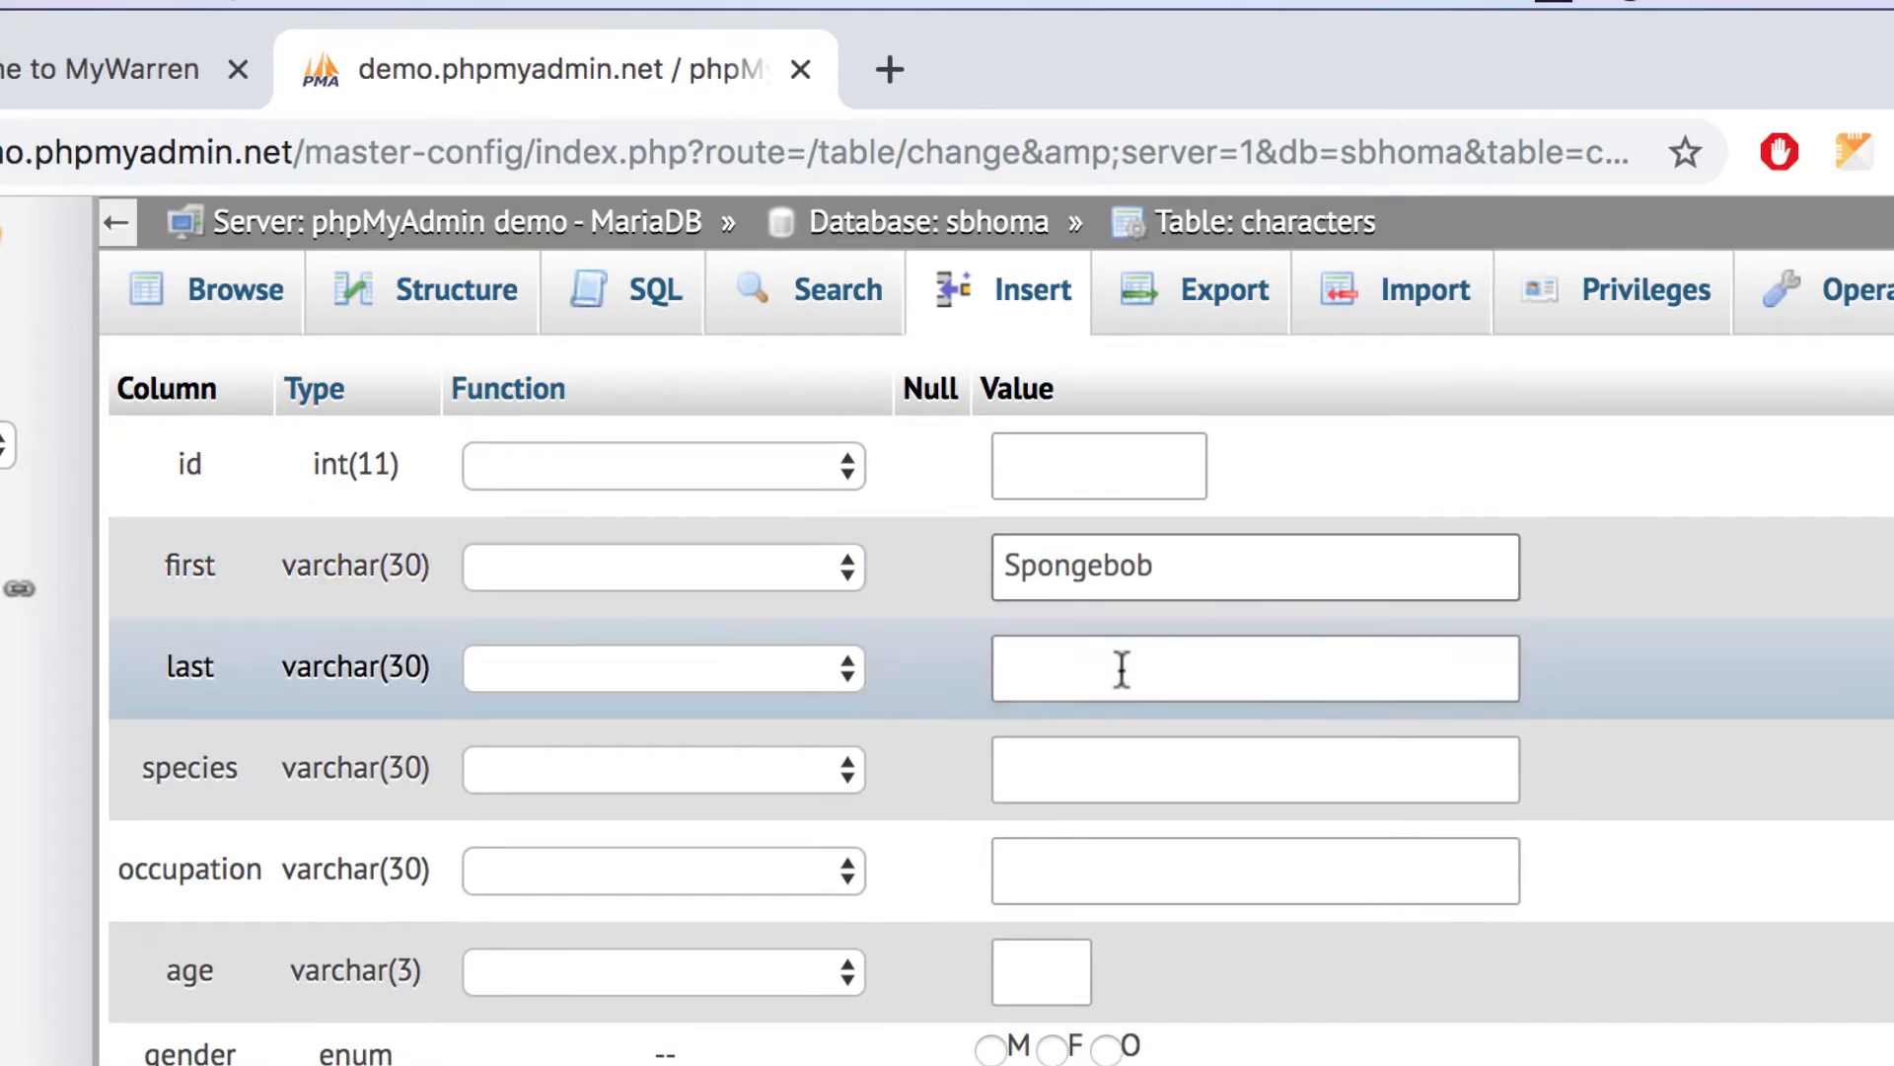
click(1121, 669)
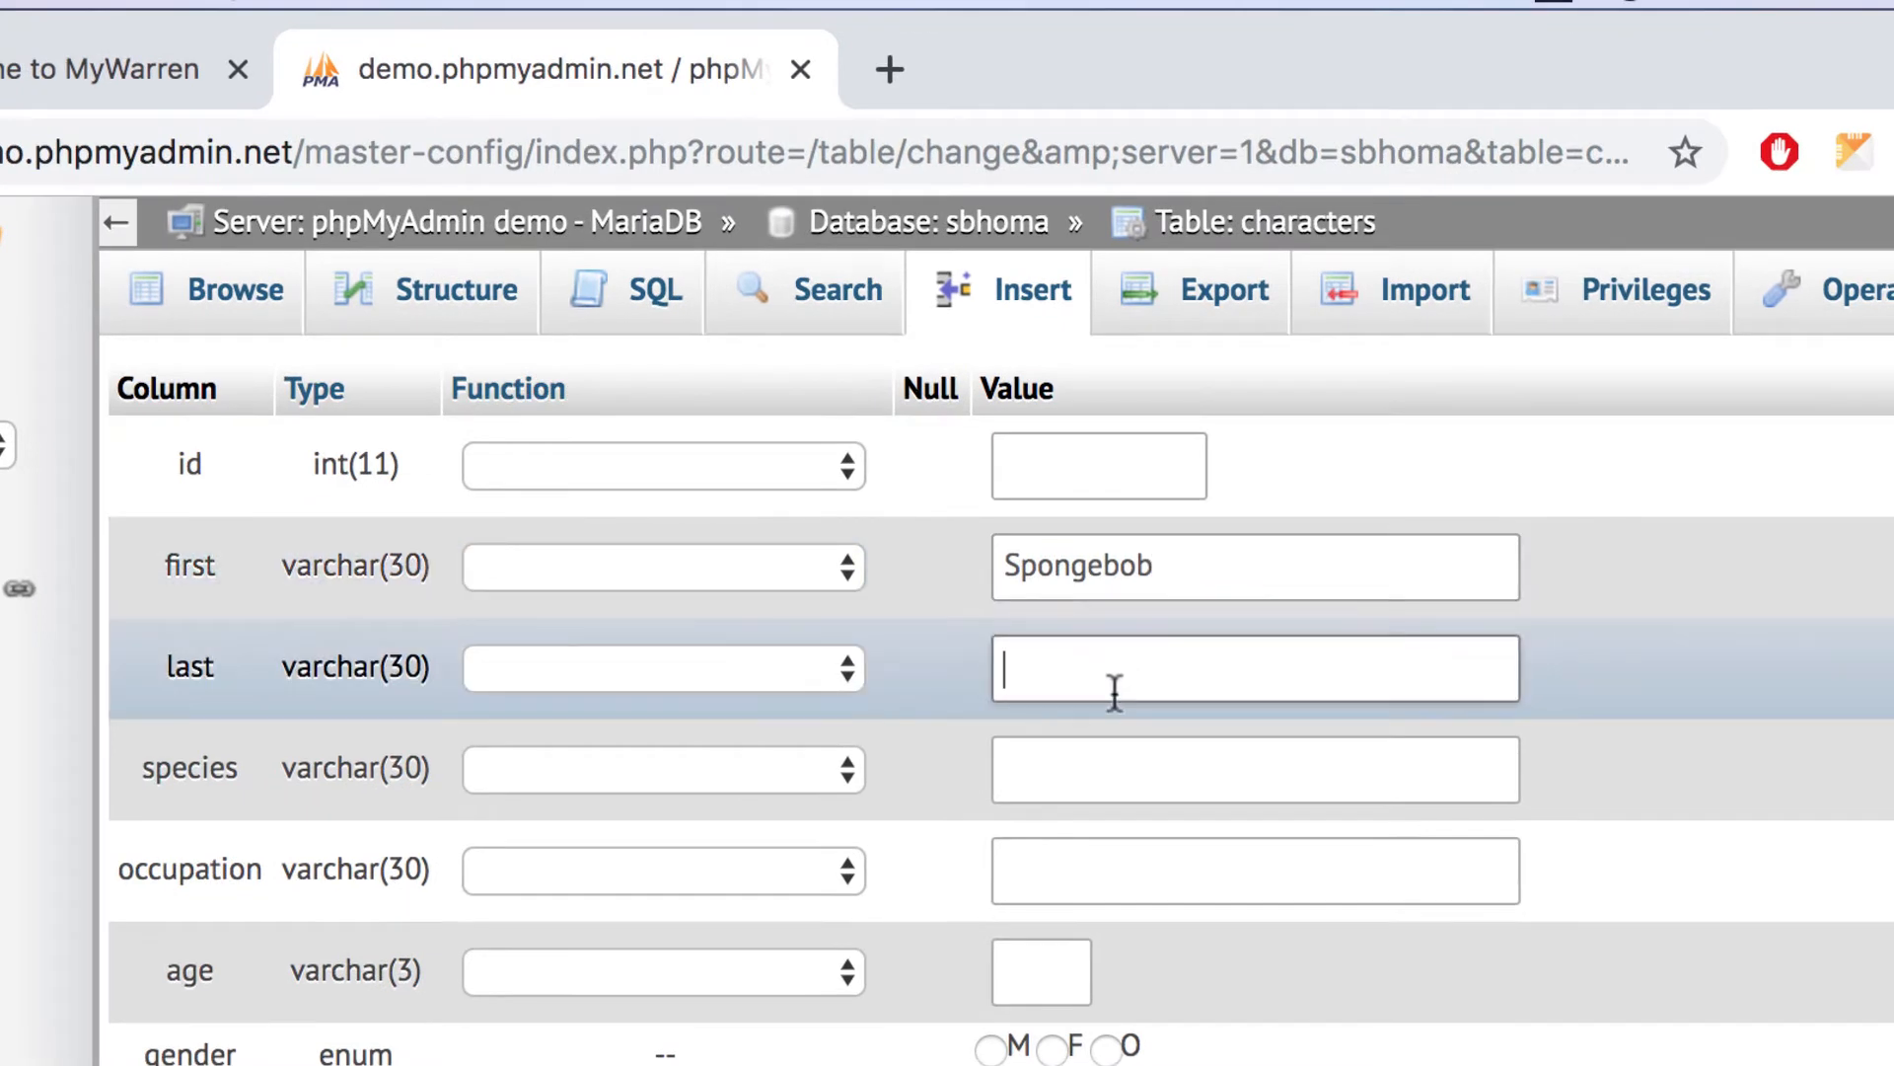
text(Squarepants)
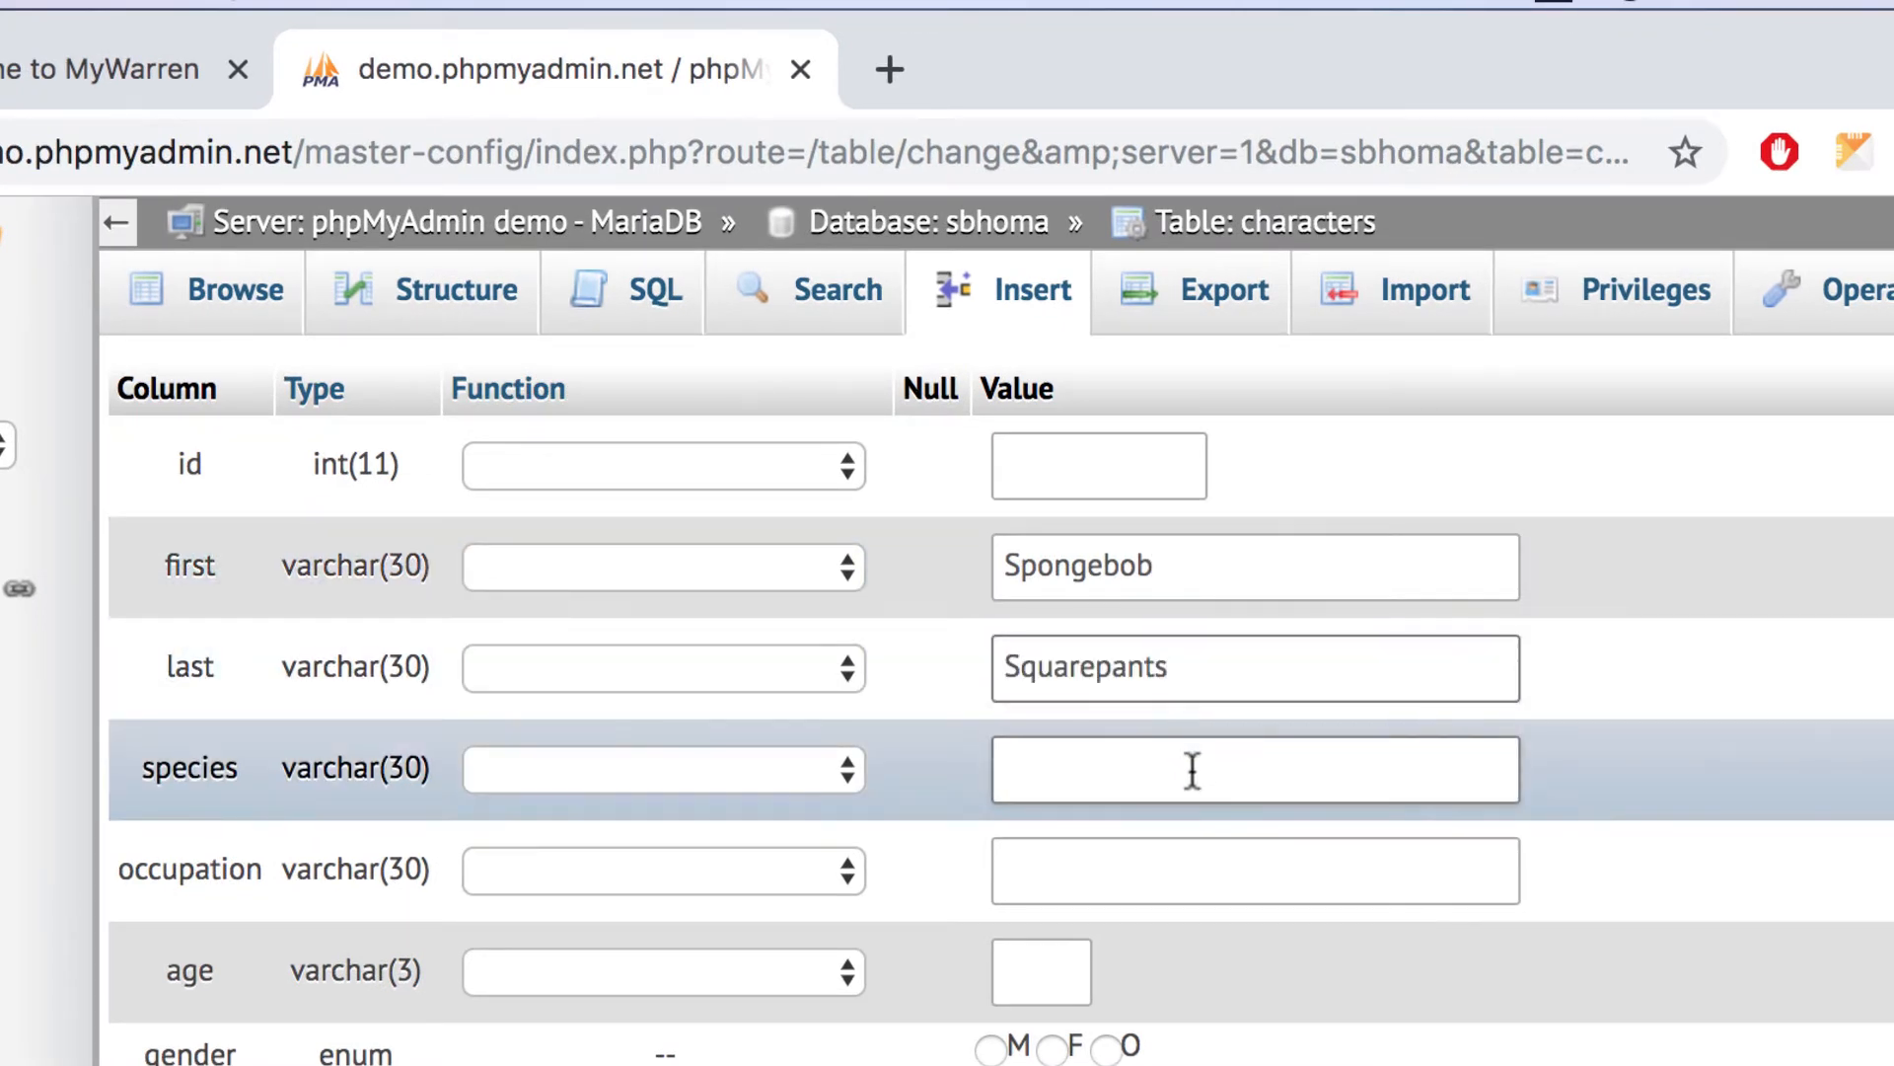
click(1192, 769)
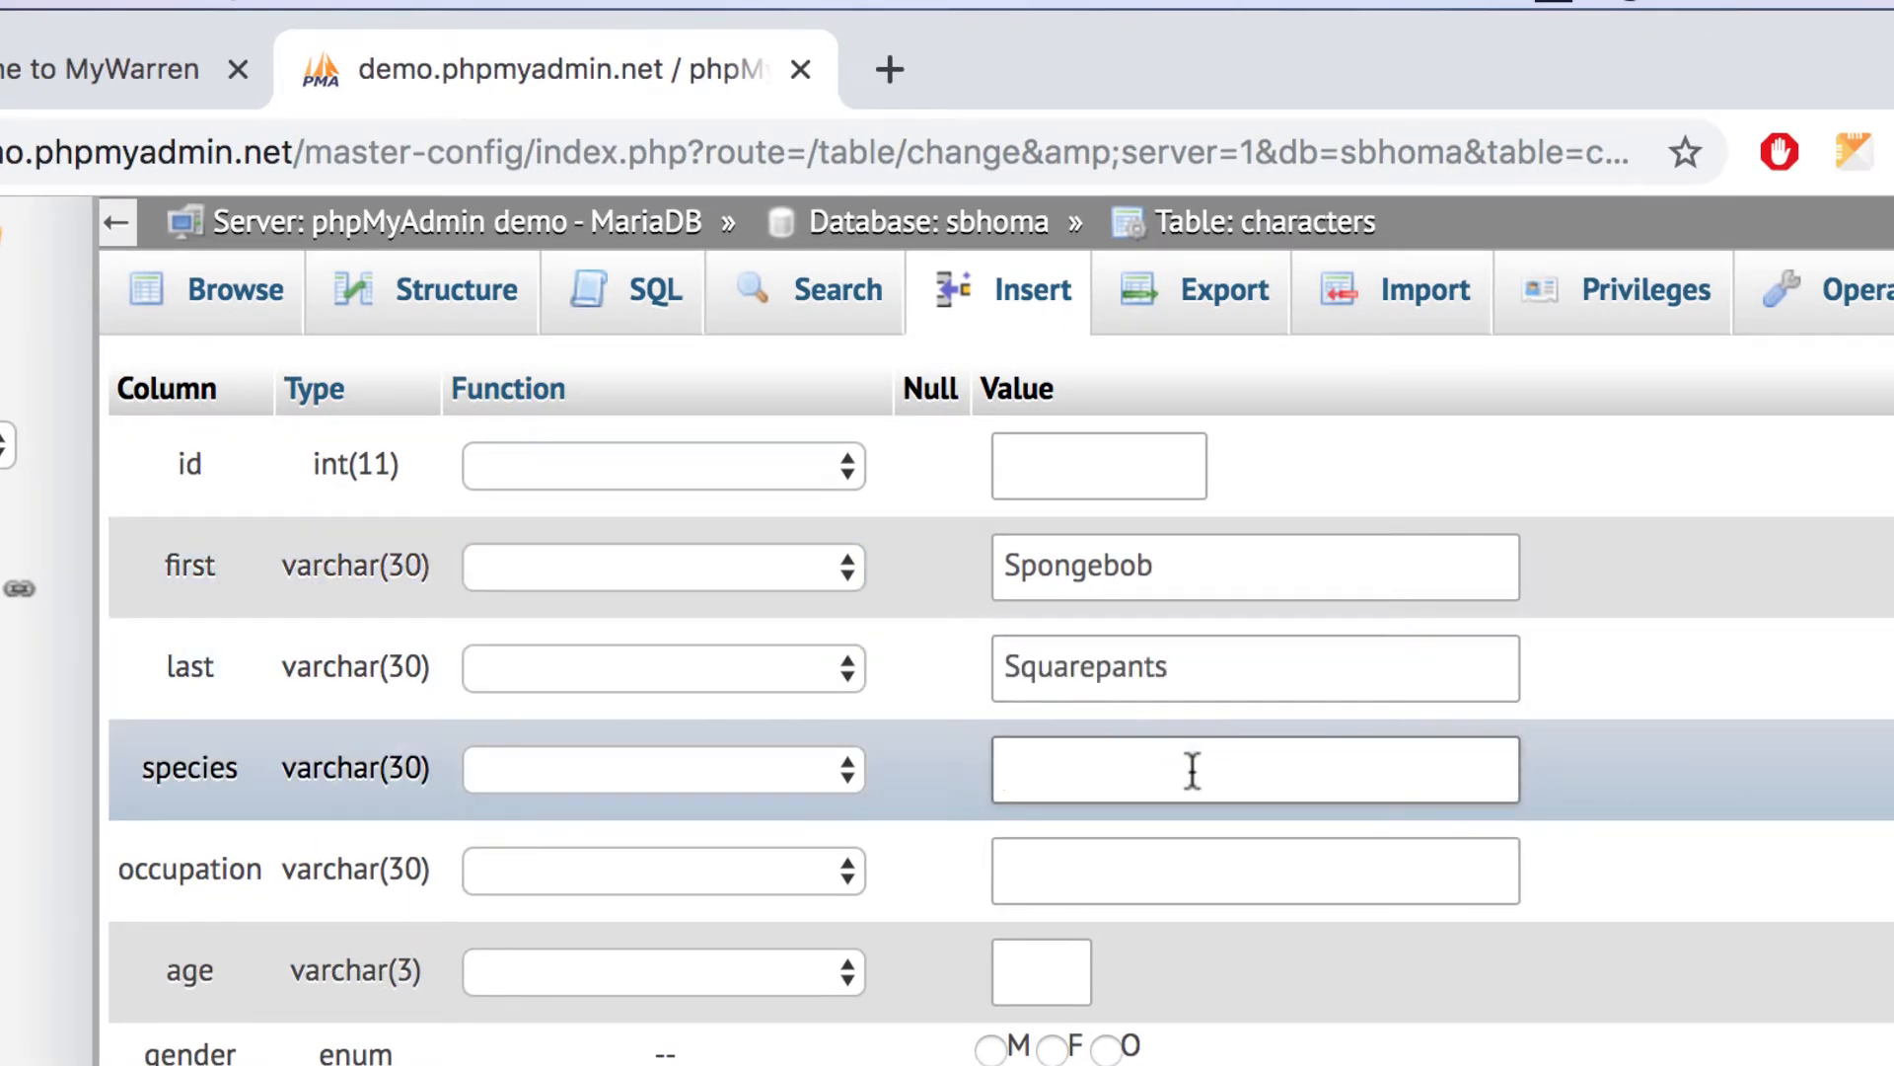
text(Sponge)
Complete the first record with occupation Fry Cook, age 28 and gender M.
click(1252, 868)
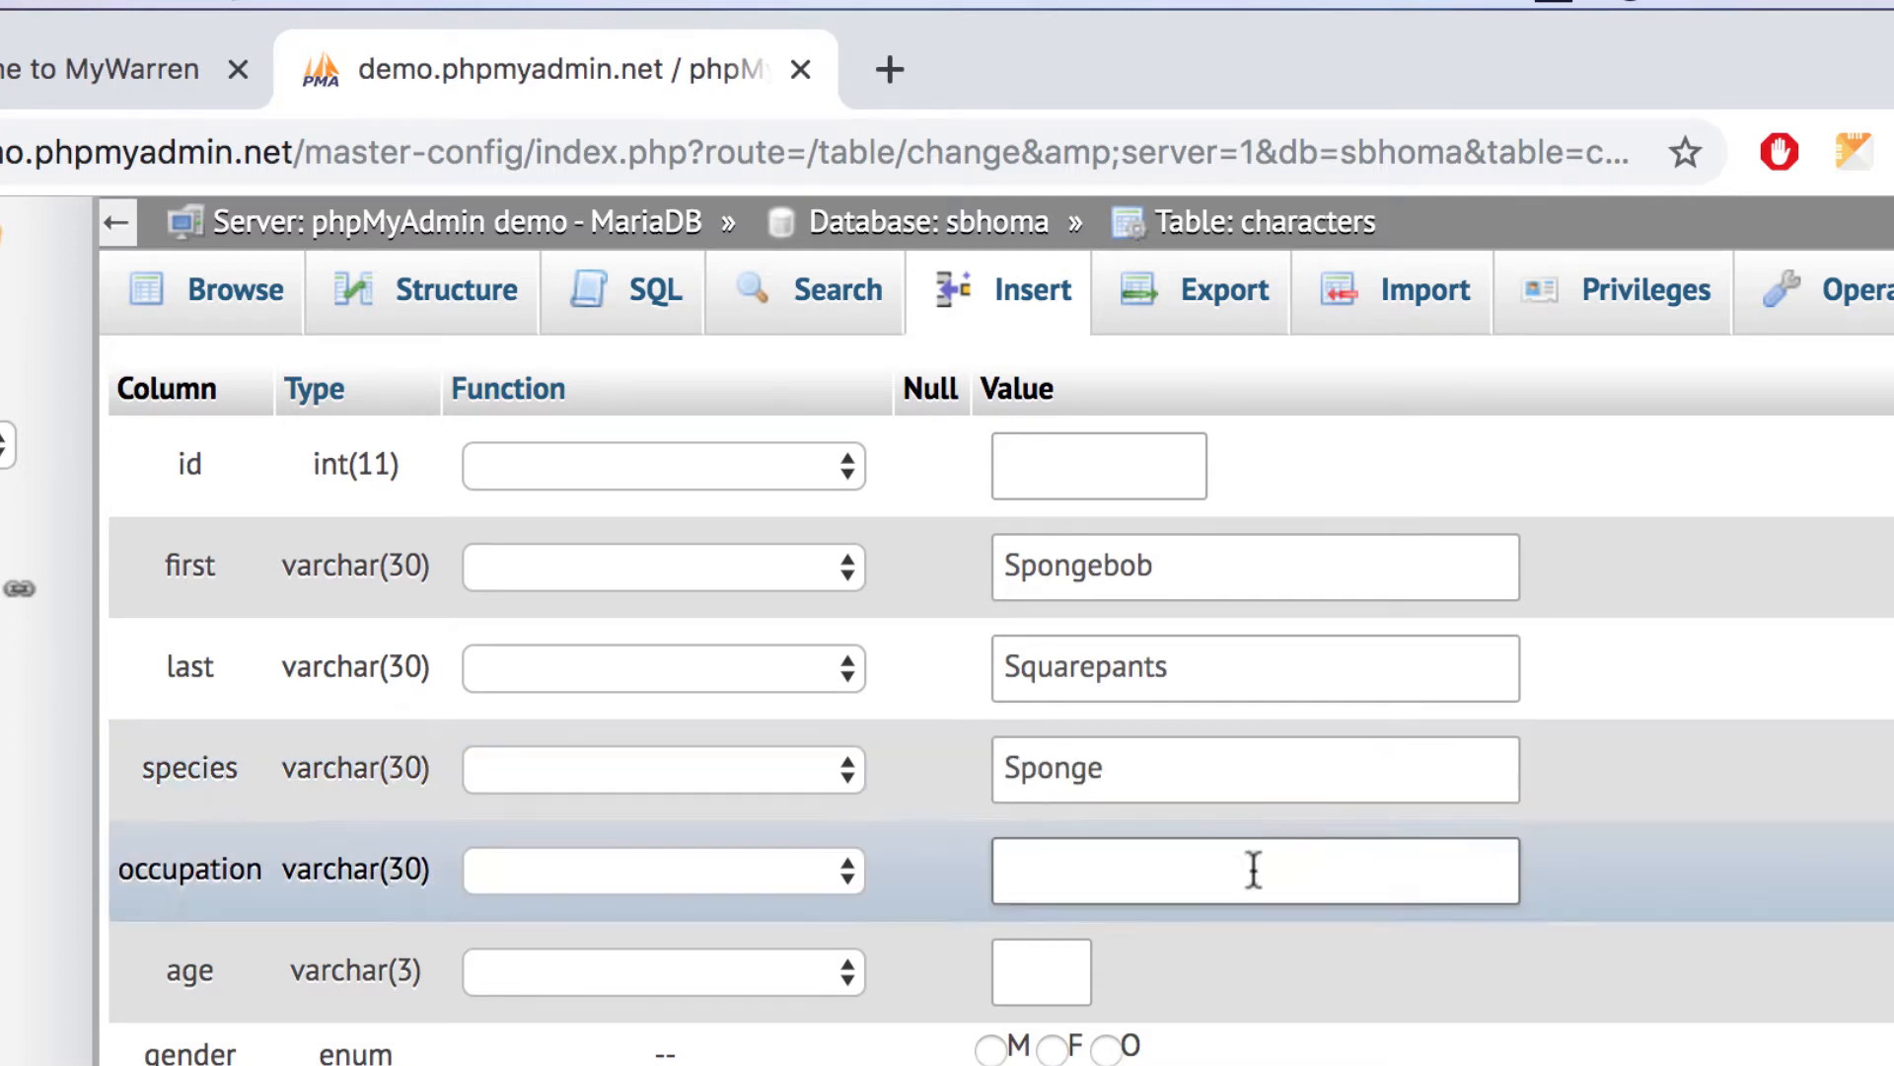
text(Fry Cook)
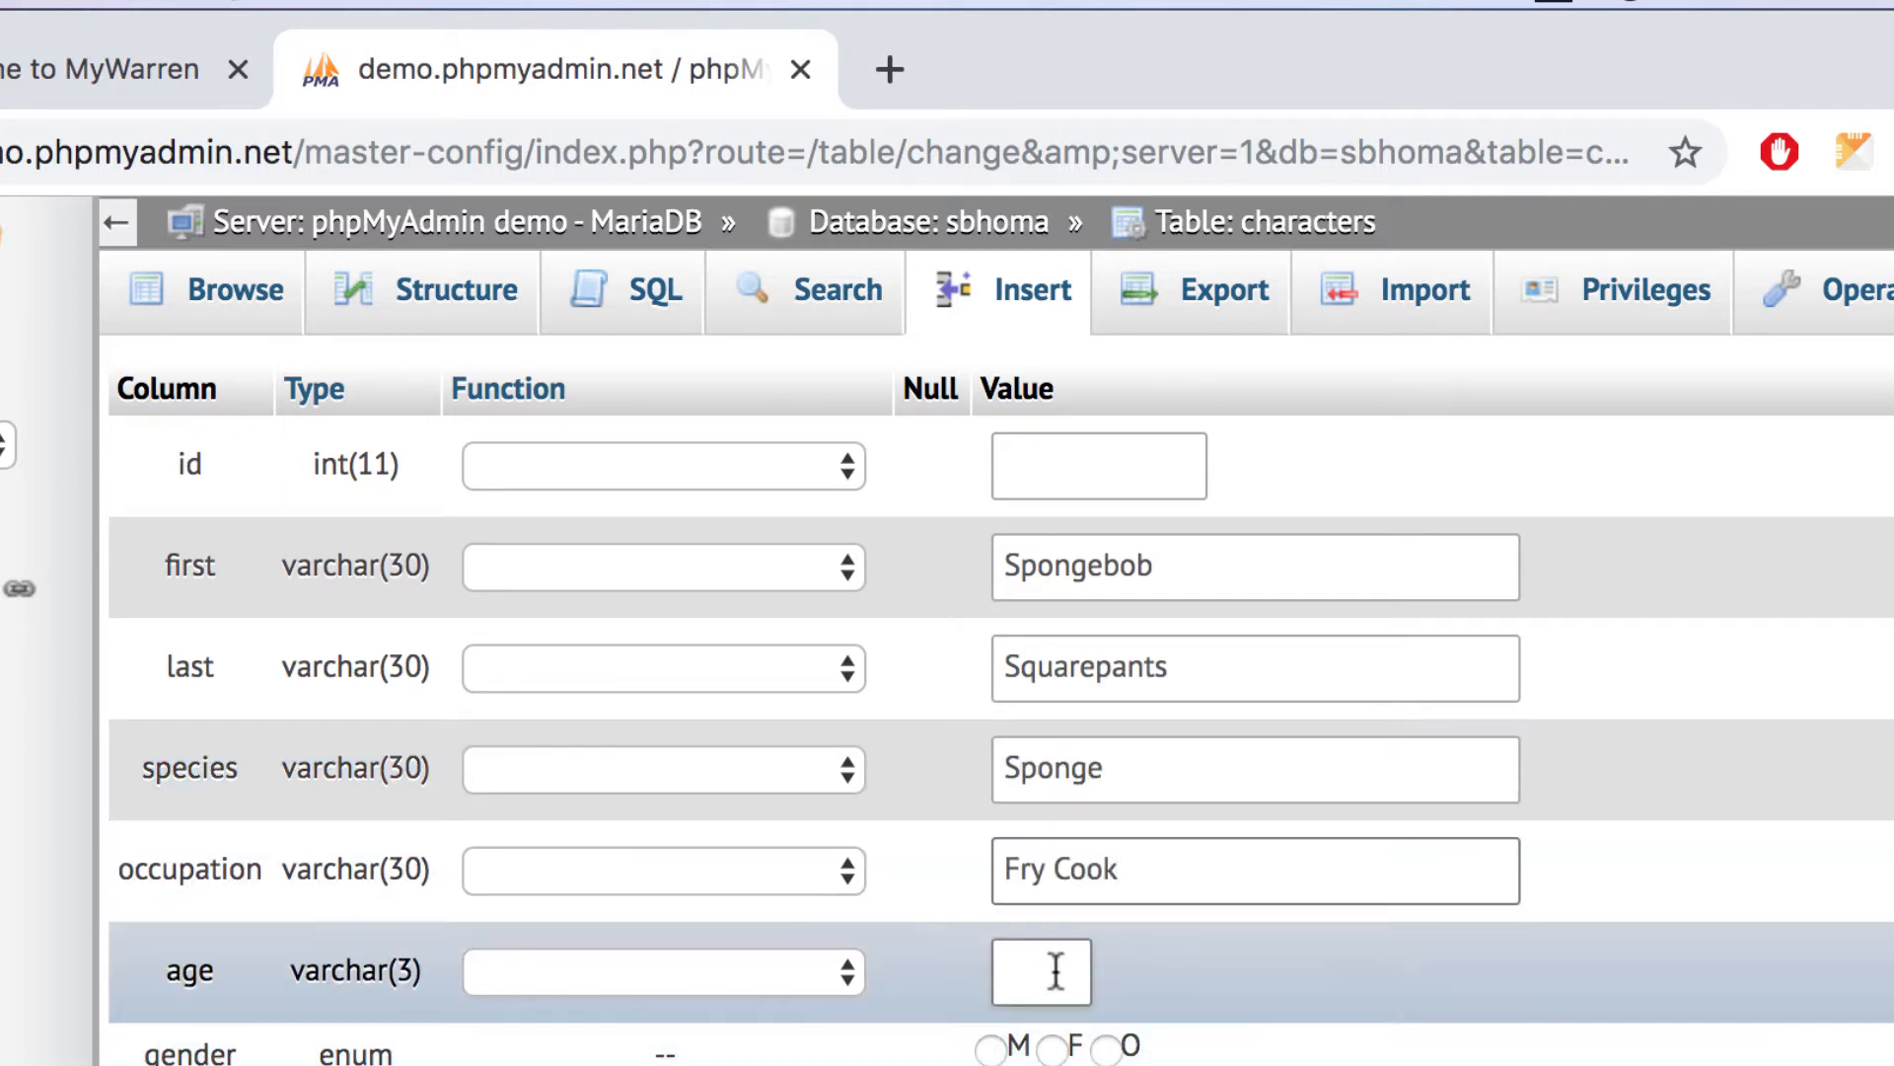
click(1059, 960)
scroll(1056, 967, down, 2)
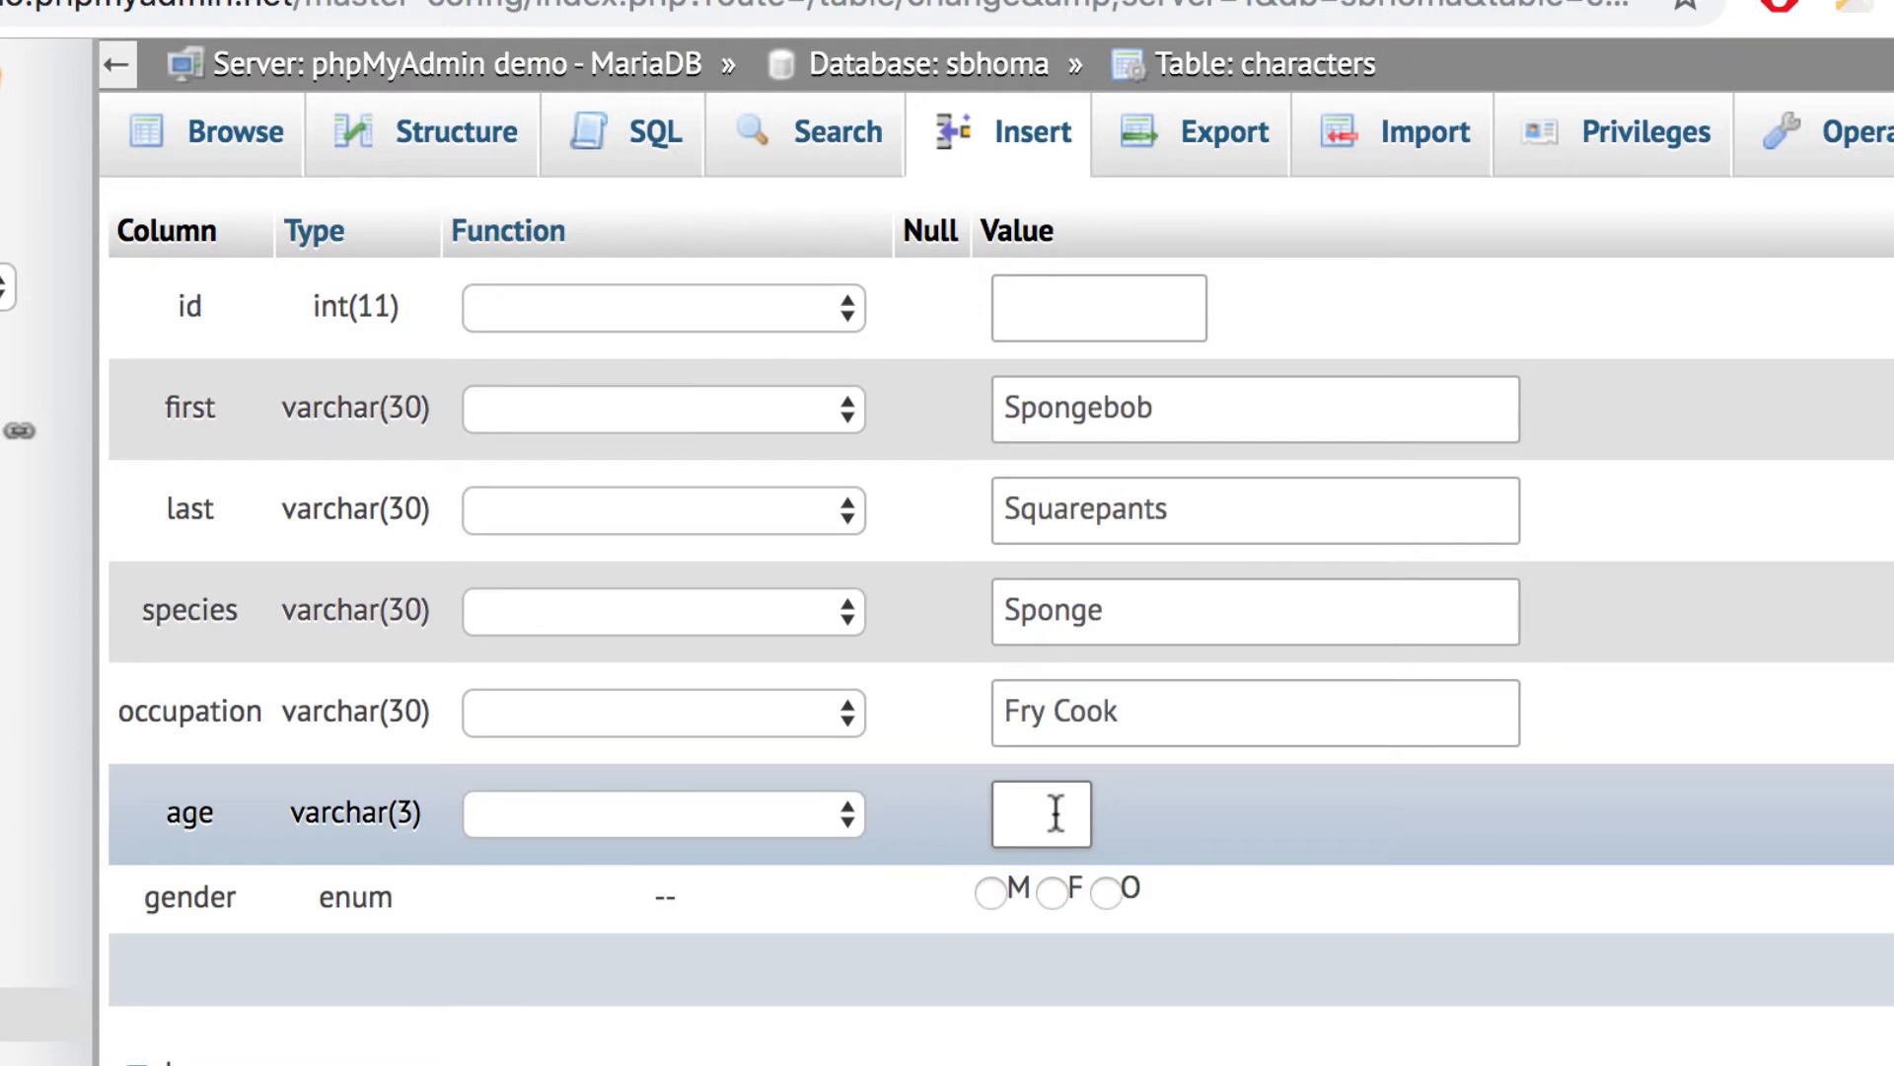
text(28)
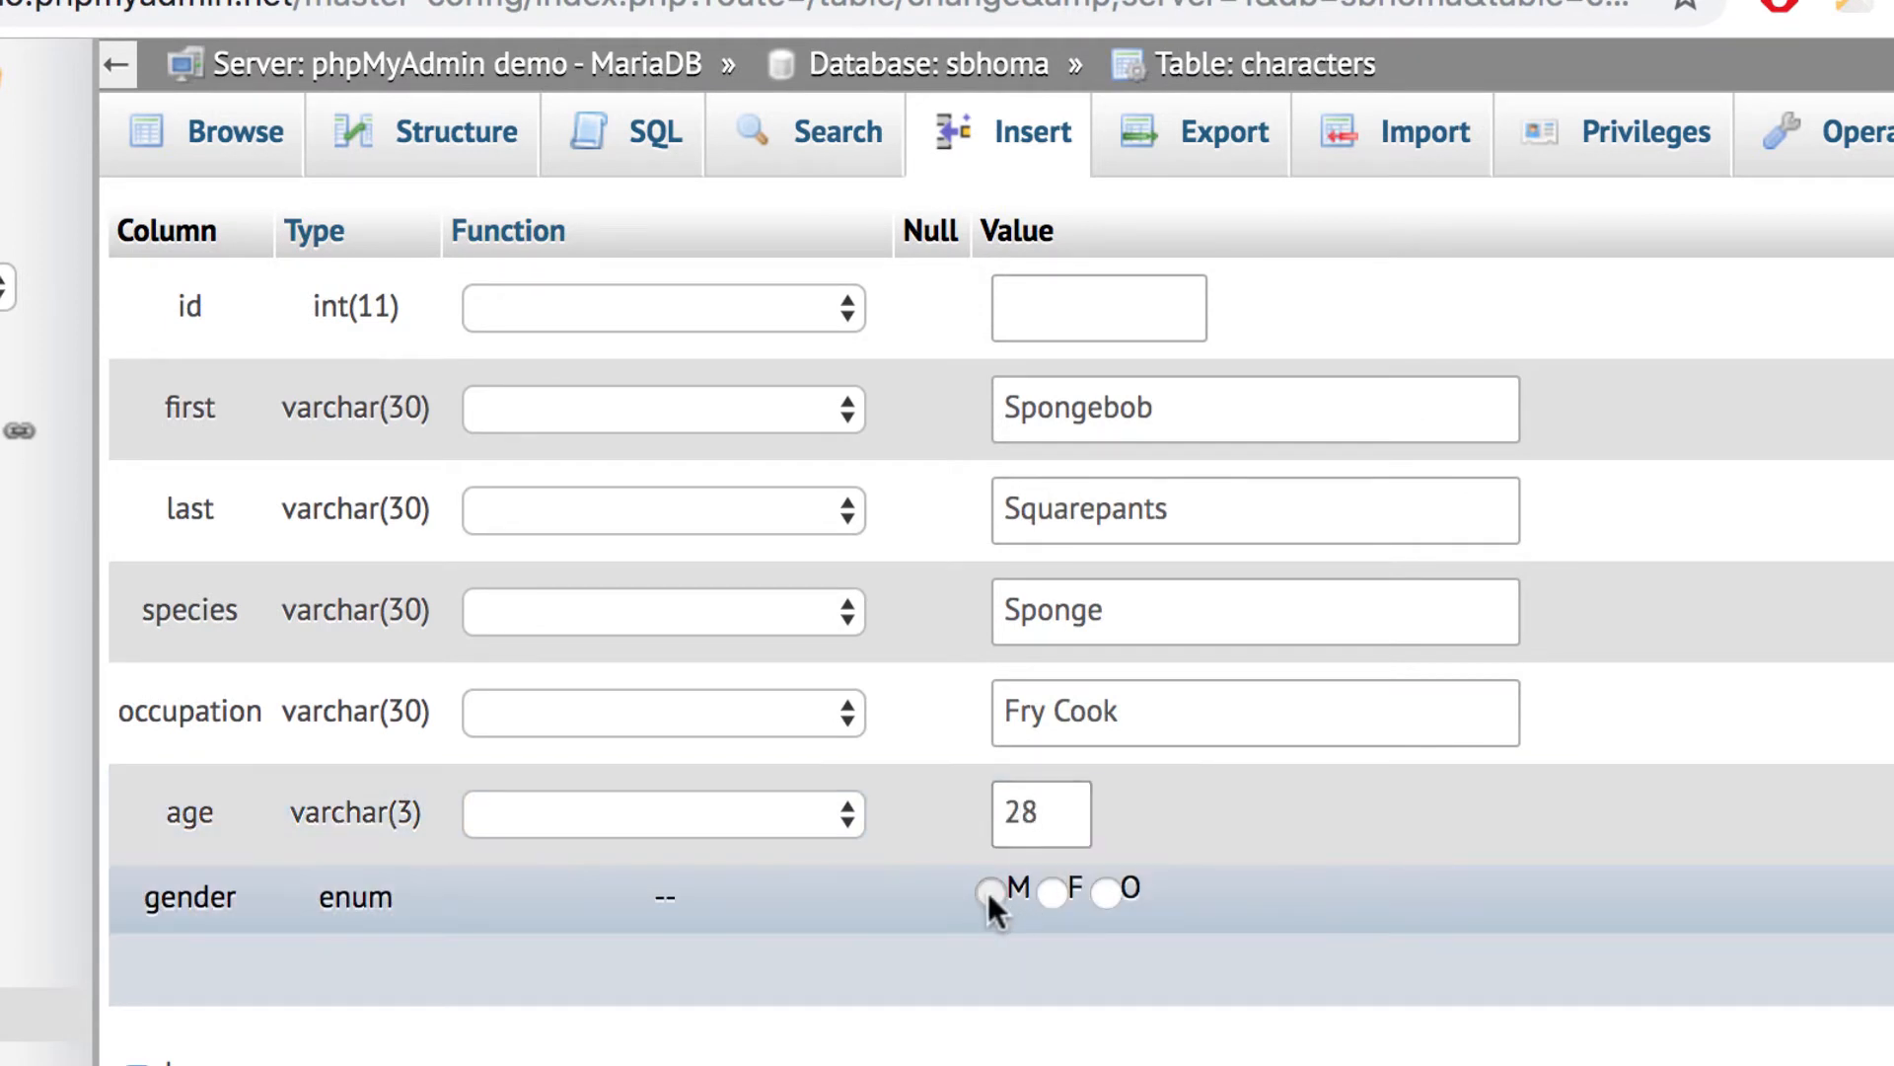
click(989, 892)
Fill in the second record with first Patrick, last Star and species Starfish, leaving id blank.
scroll(1188, 953, down, 1)
scroll(1188, 953, down, 5)
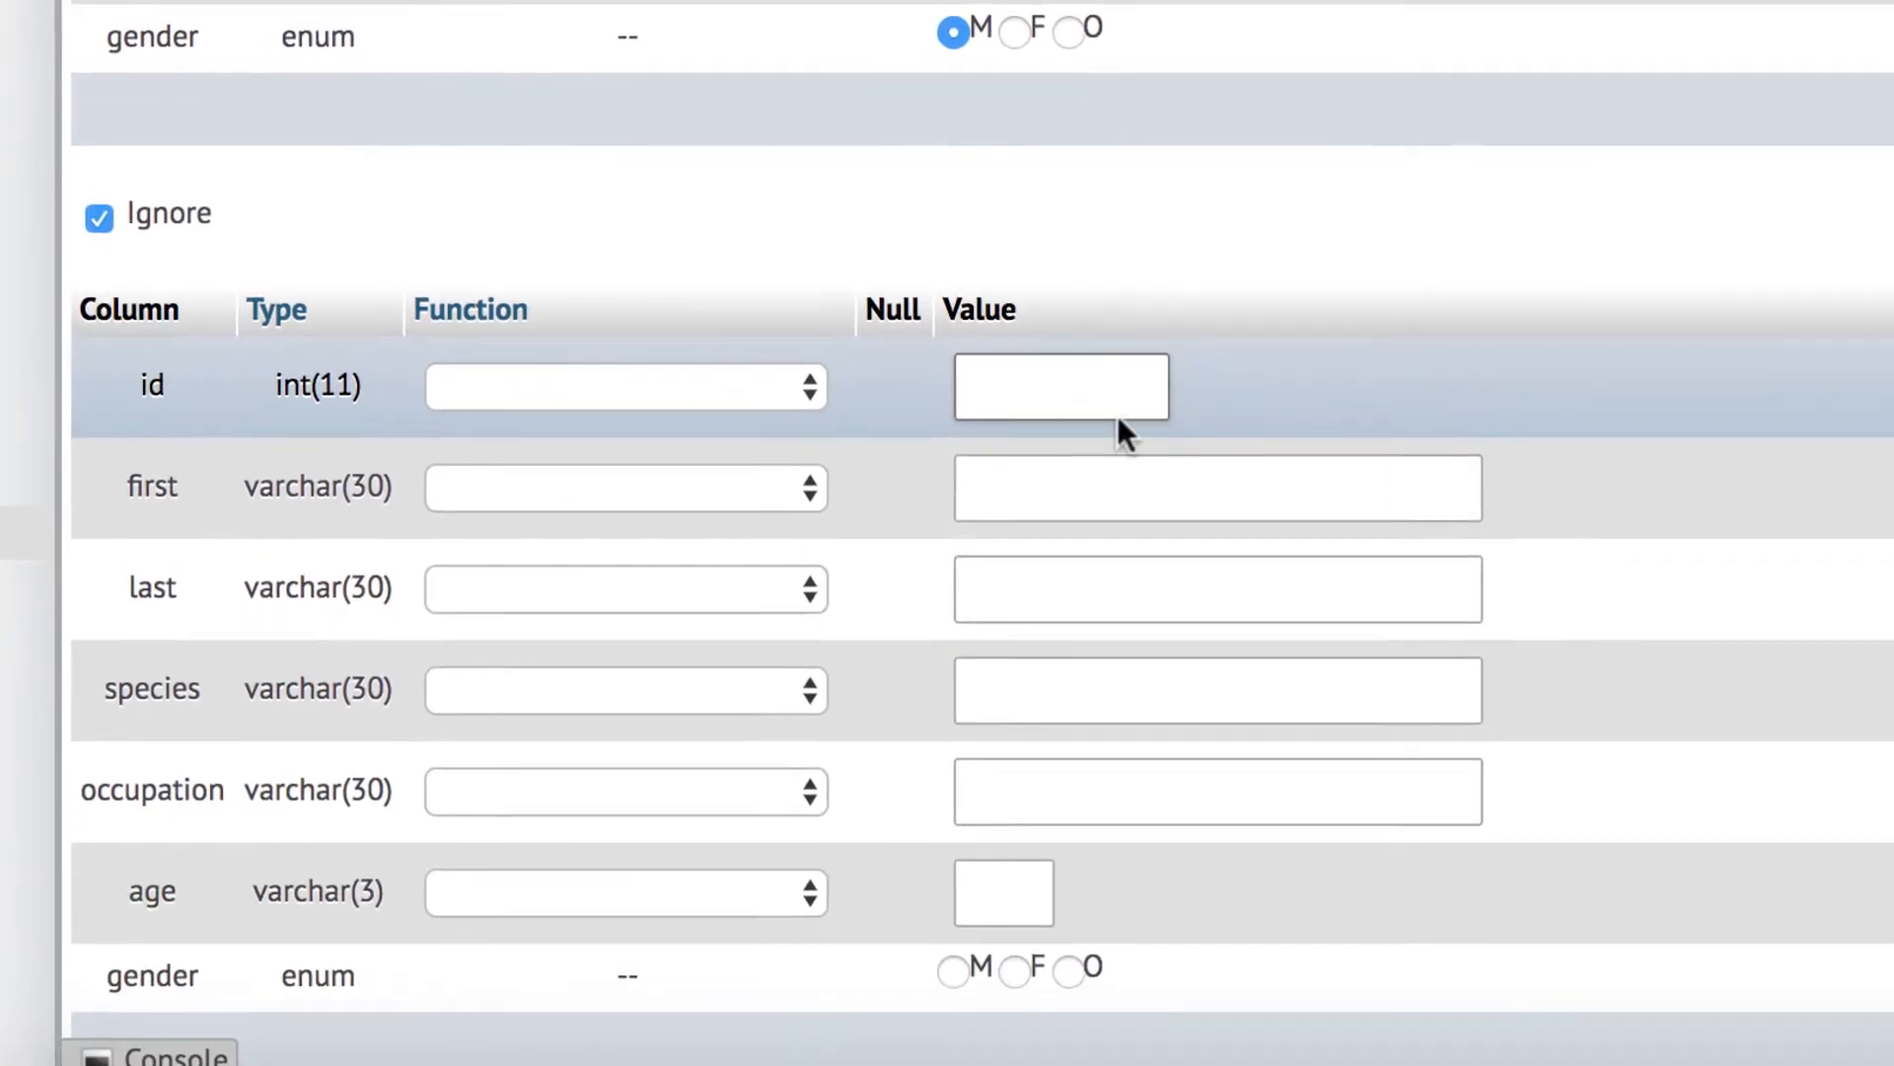
click(1136, 961)
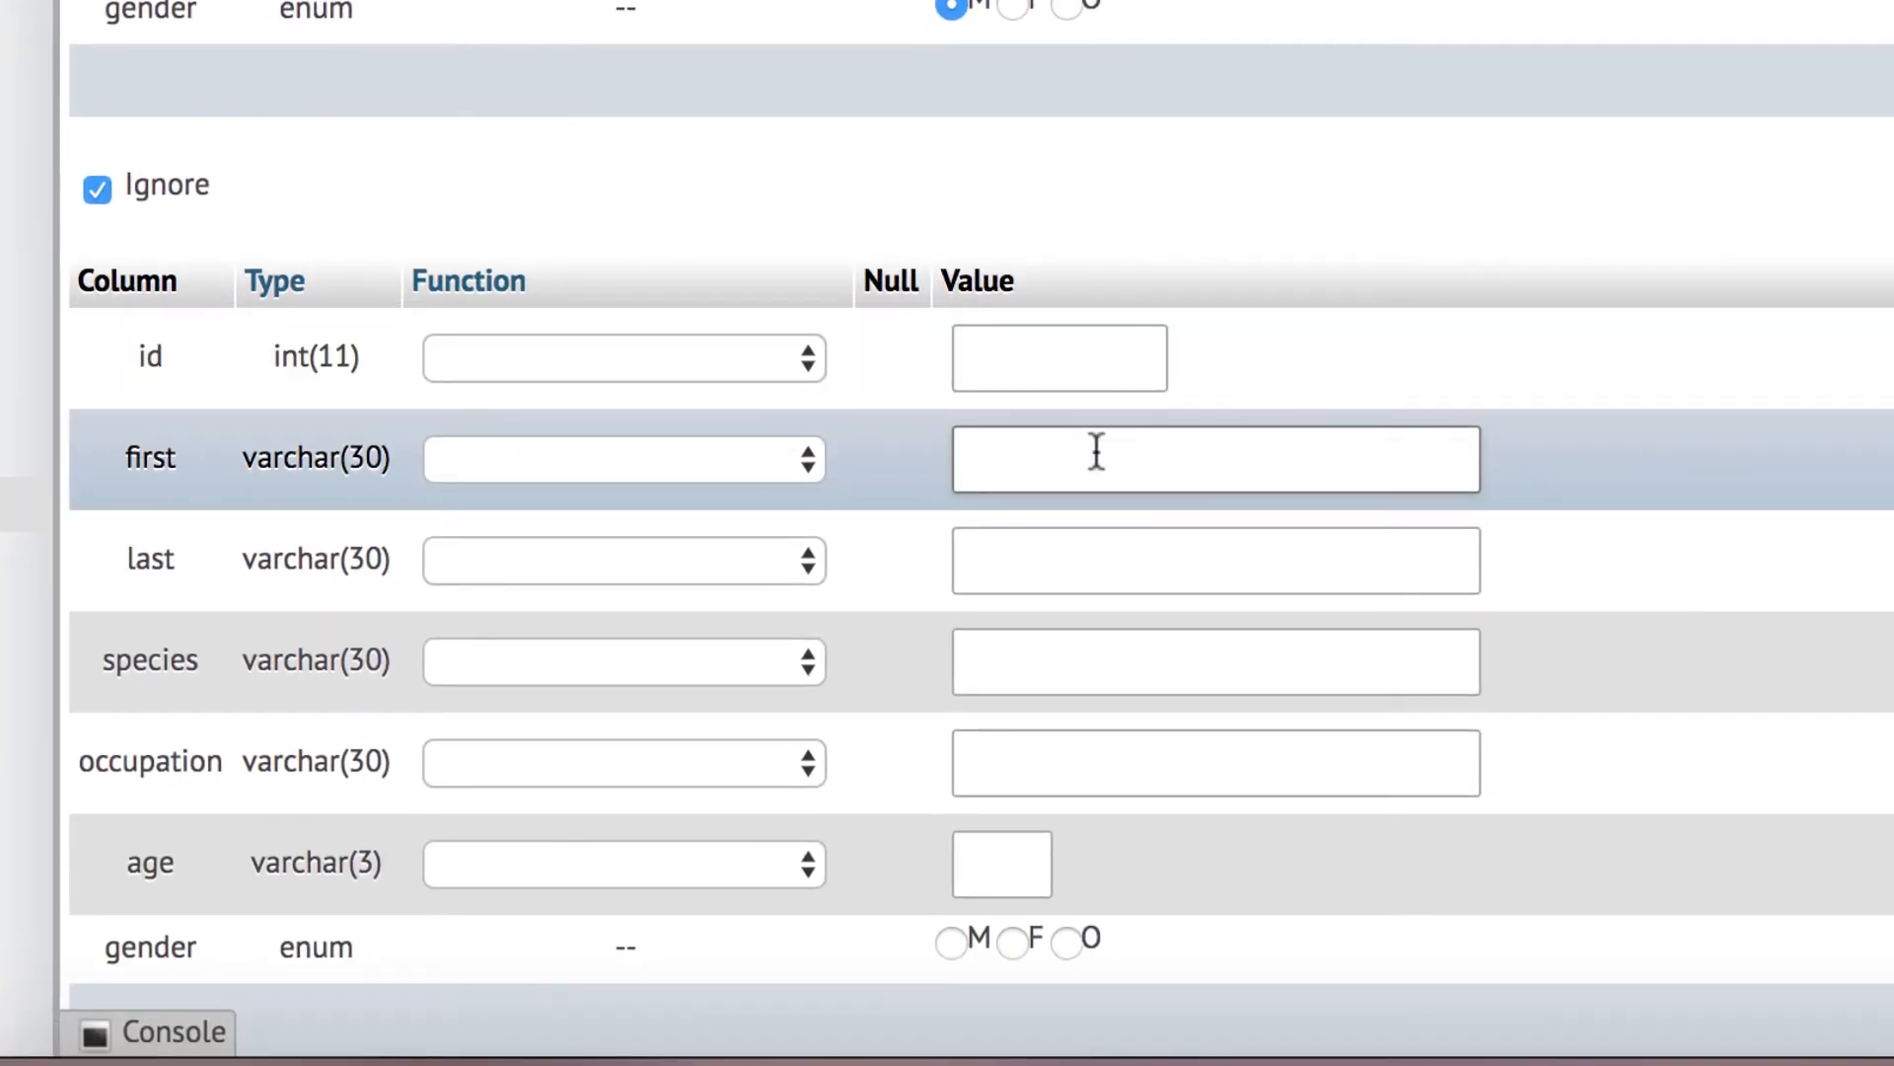
text(Patrick)
click(1117, 564)
text(Star)
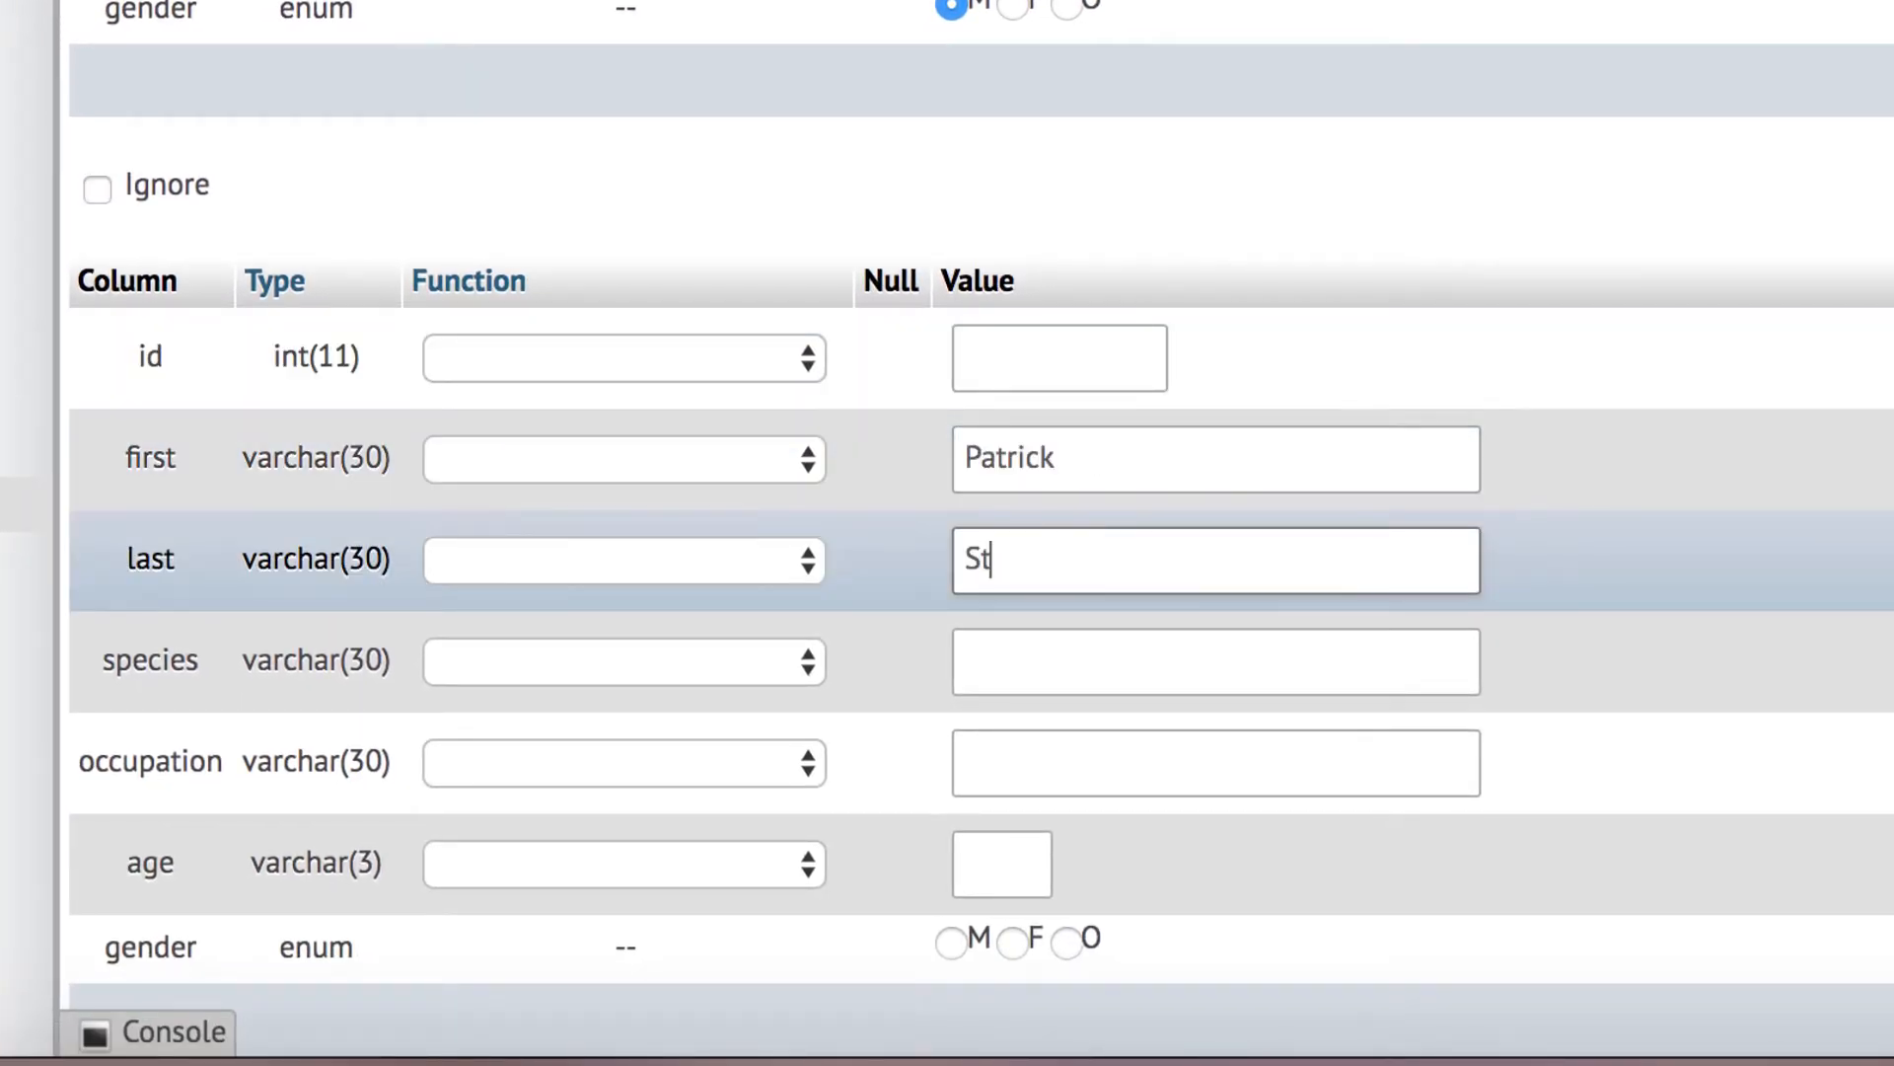
click(1141, 665)
text(Starfish)
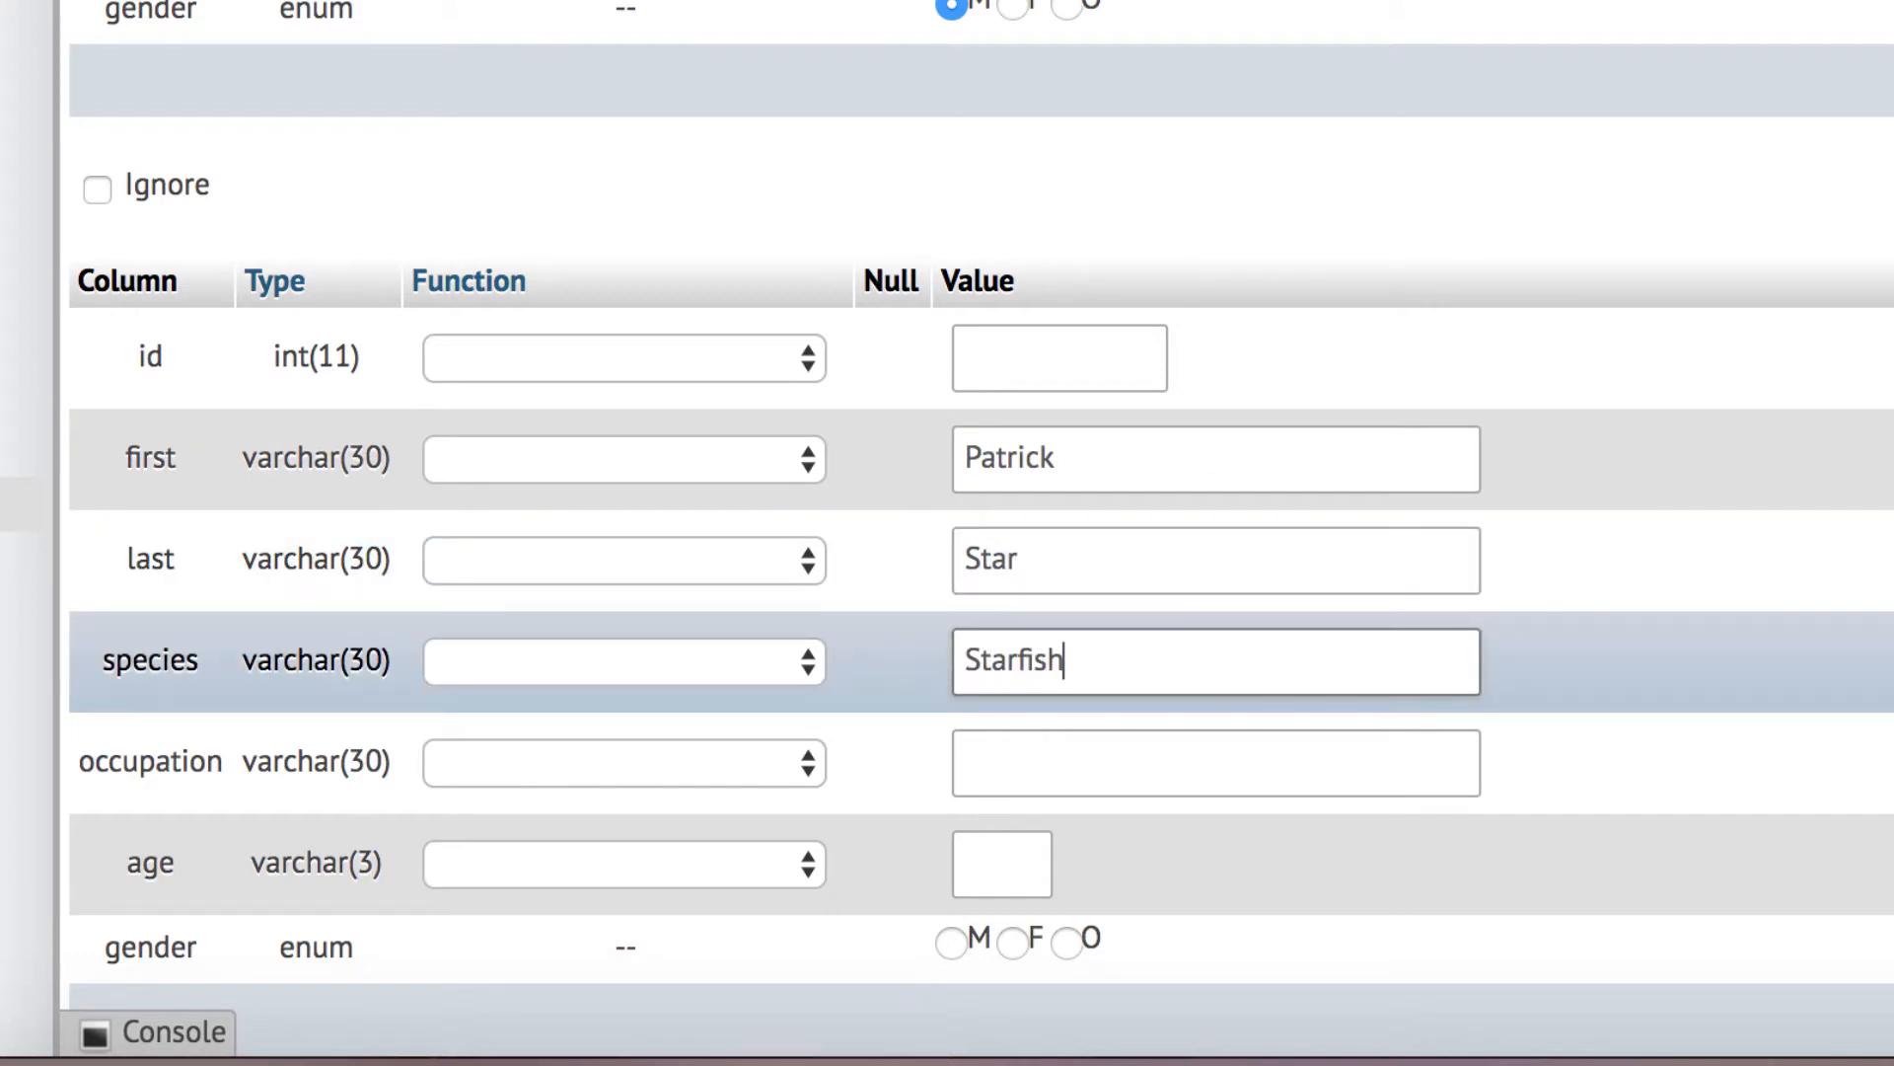
Complete the second record with occupation Unemployed, age 29 and gender M, and insert both records into the table.
click(1180, 770)
text(Unemployed)
scroll(1028, 639, down, 3)
click(1028, 639)
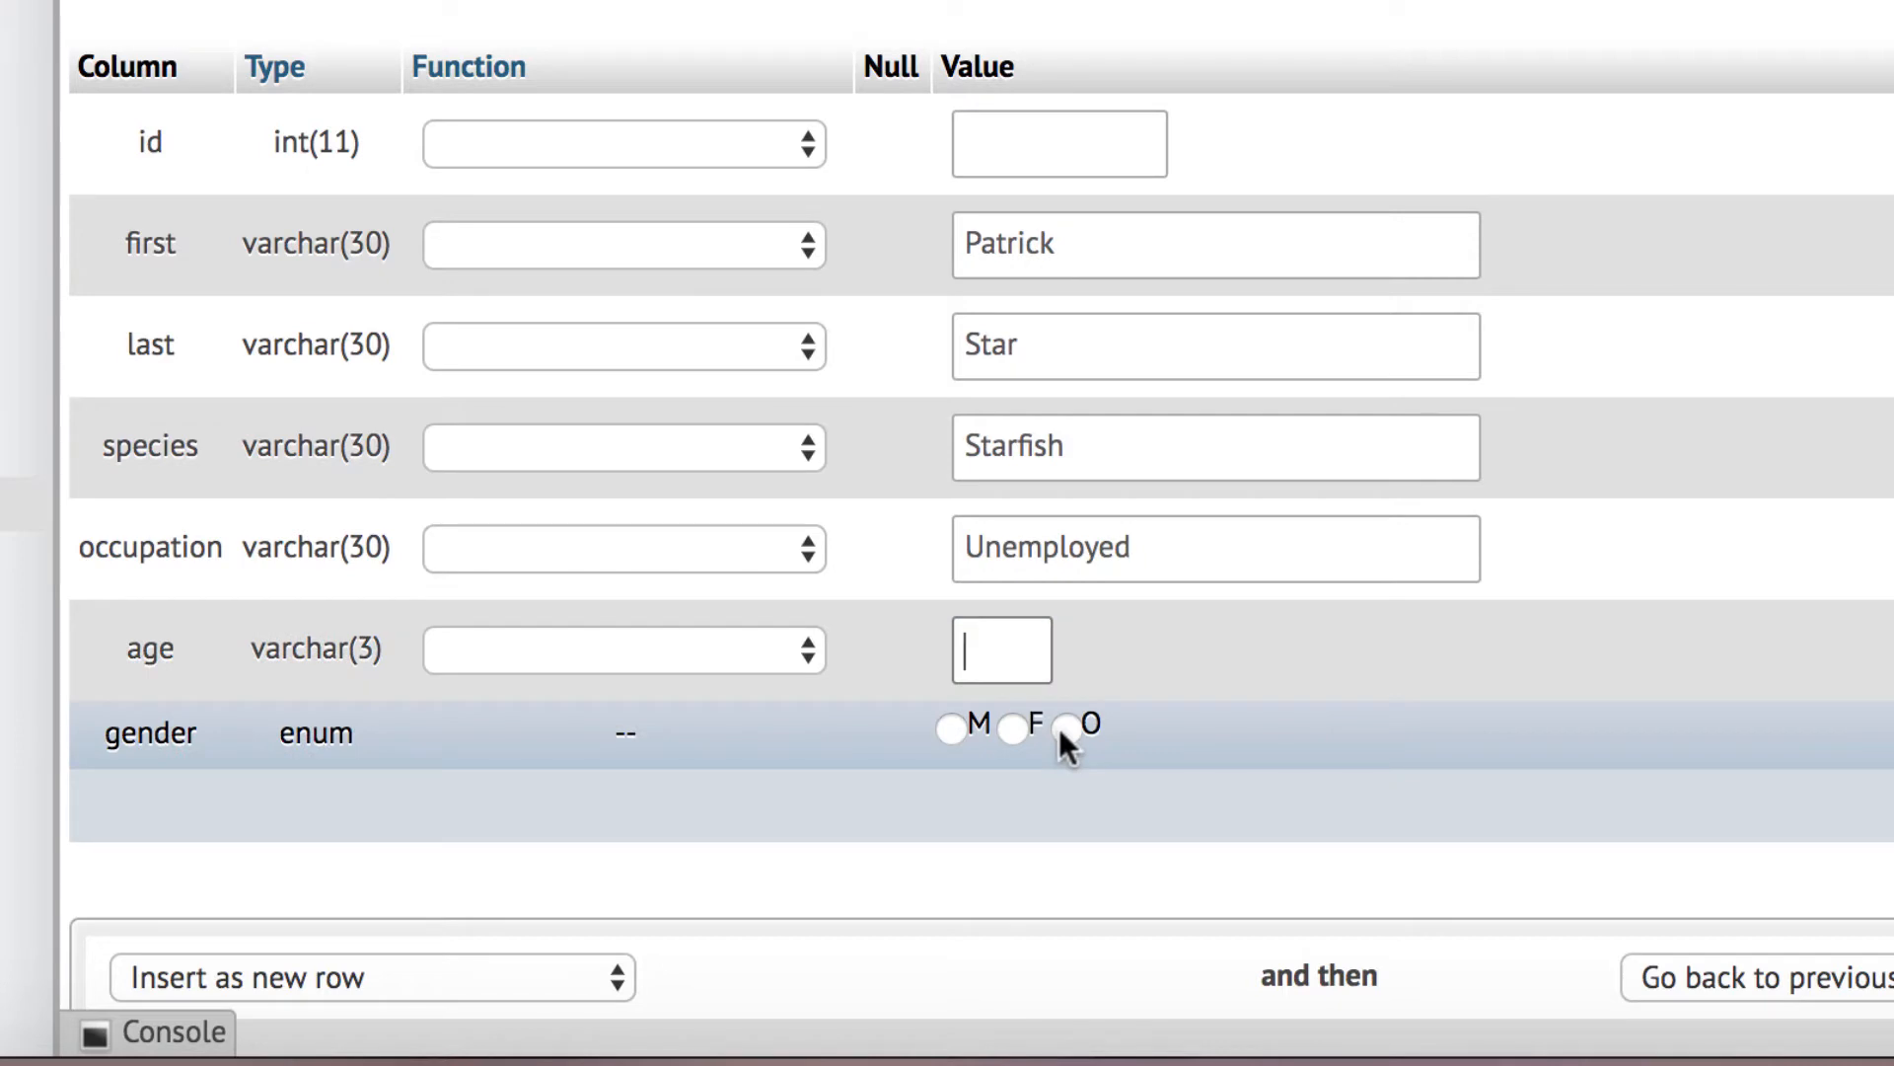
text(29)
click(951, 728)
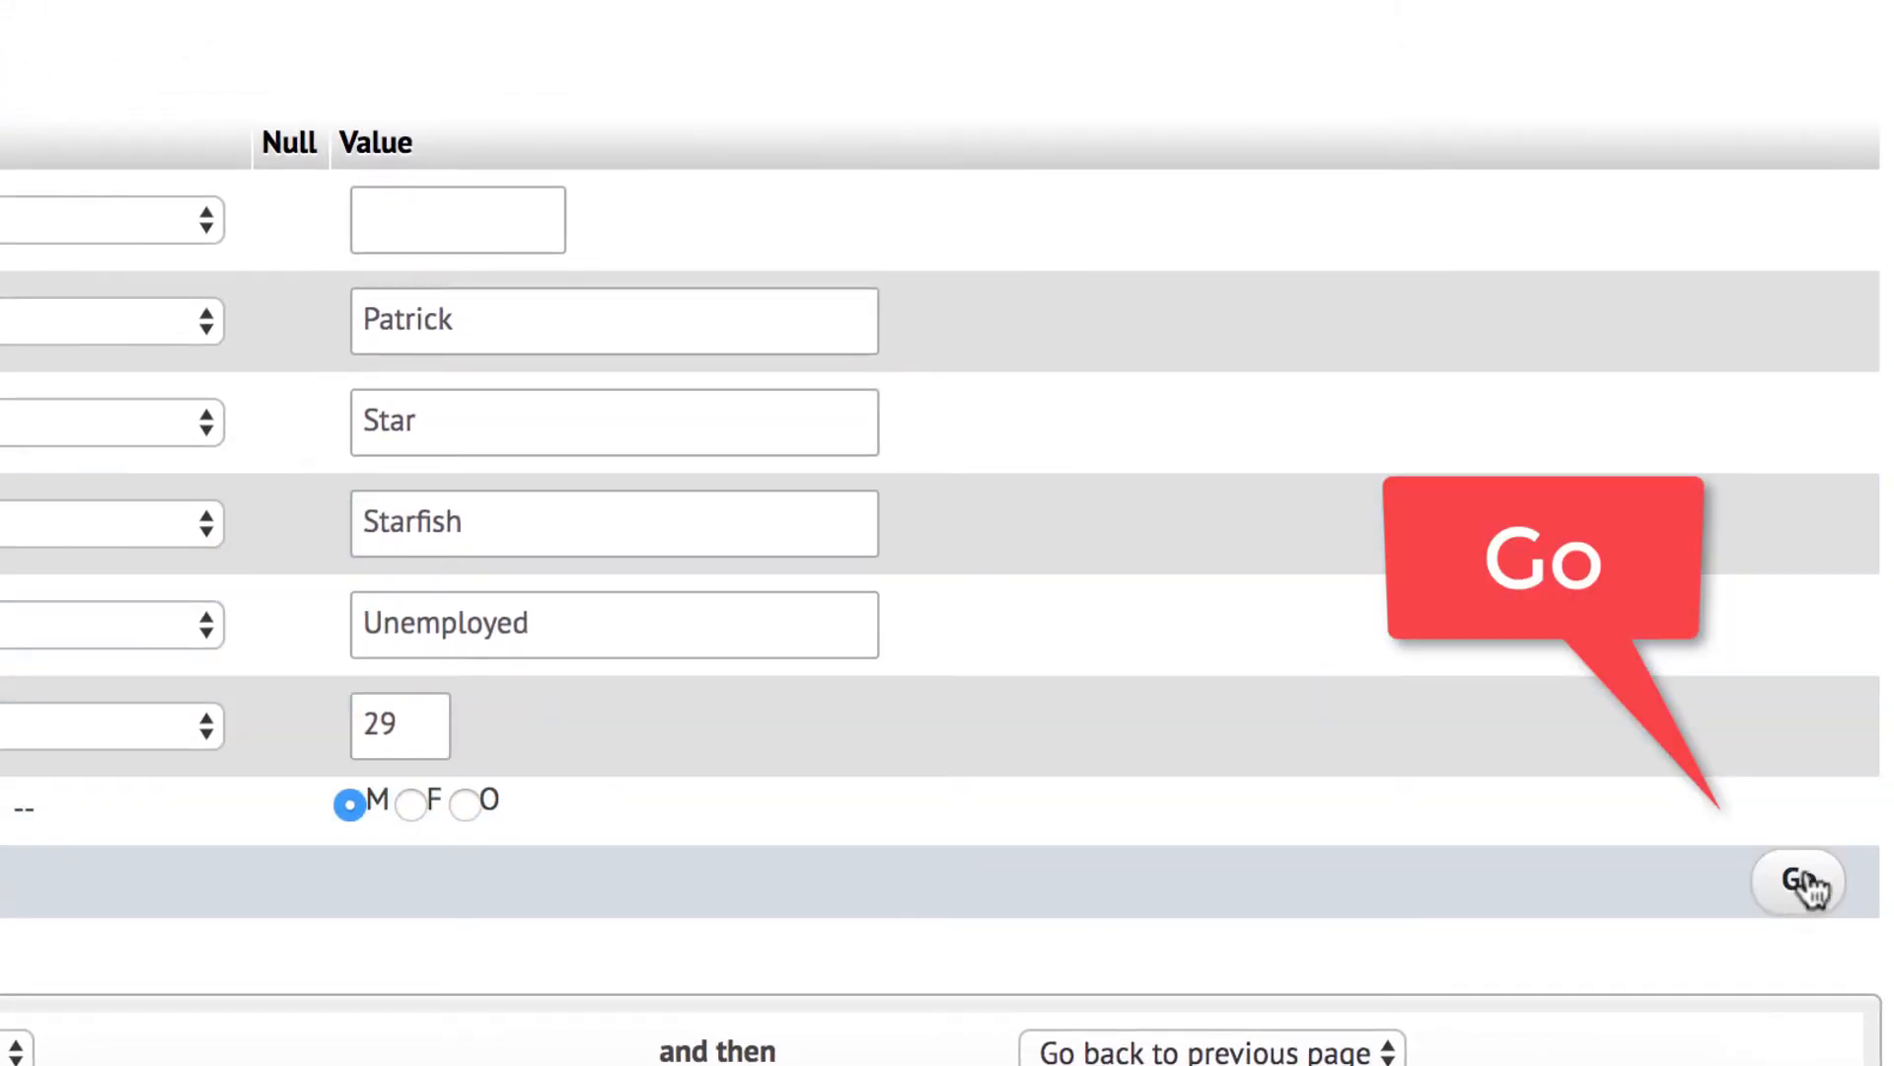
click(1806, 881)
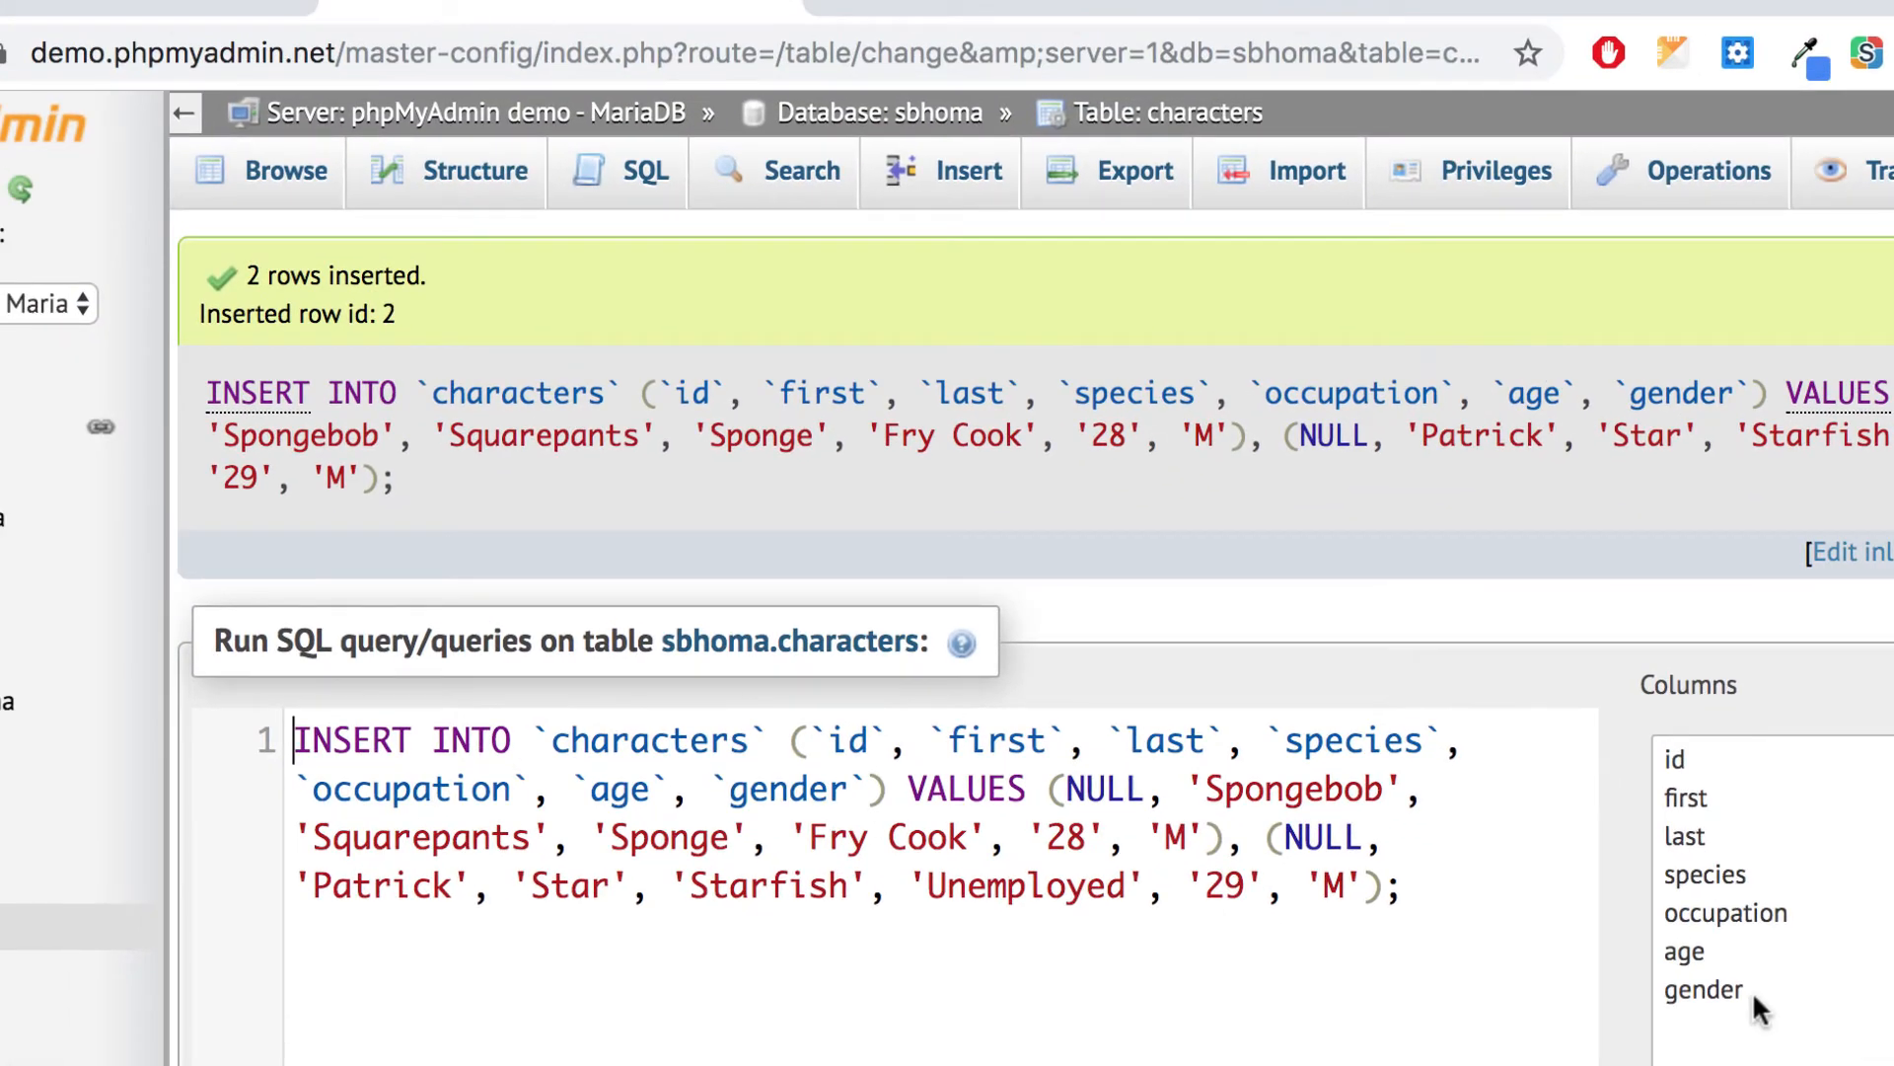
Copy the whole generated INSERT statement and browse the characters table's rows.
drag(1436, 888, 297, 712)
key(ctrl+c)
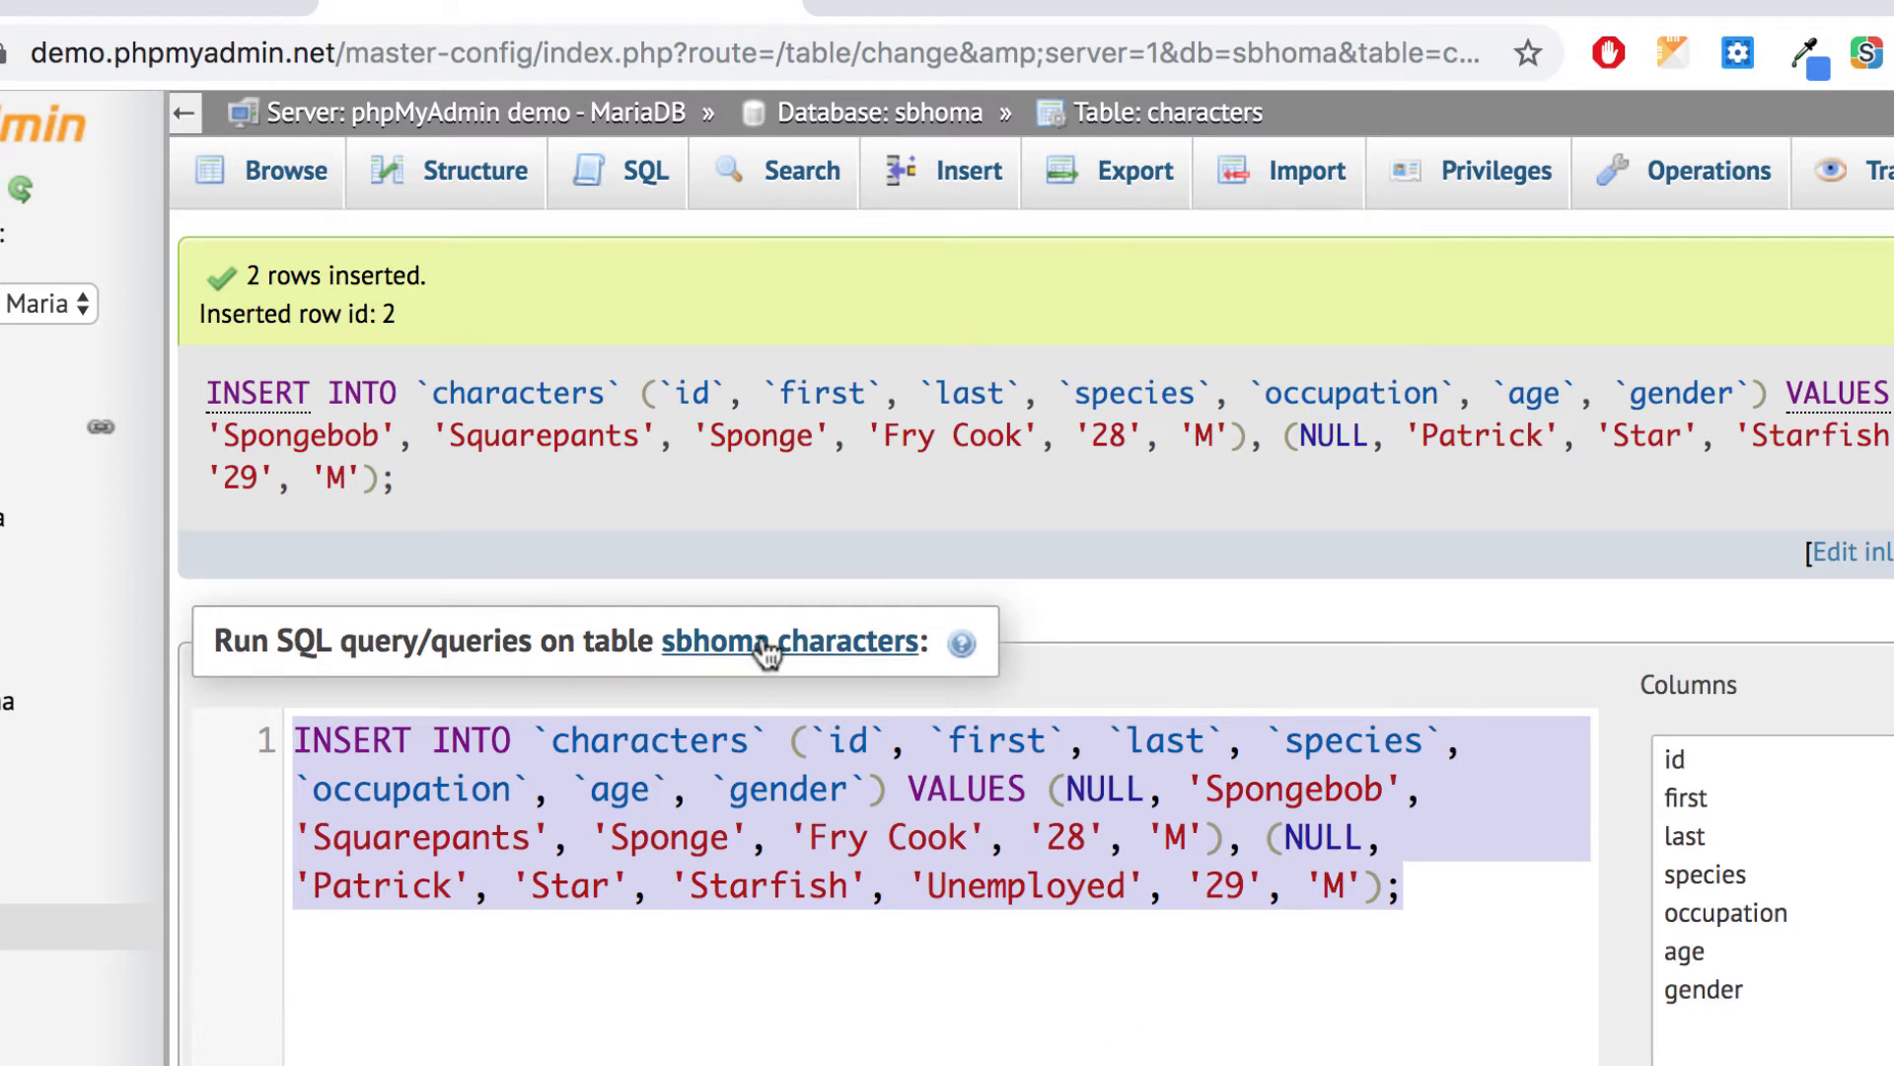
click(280, 180)
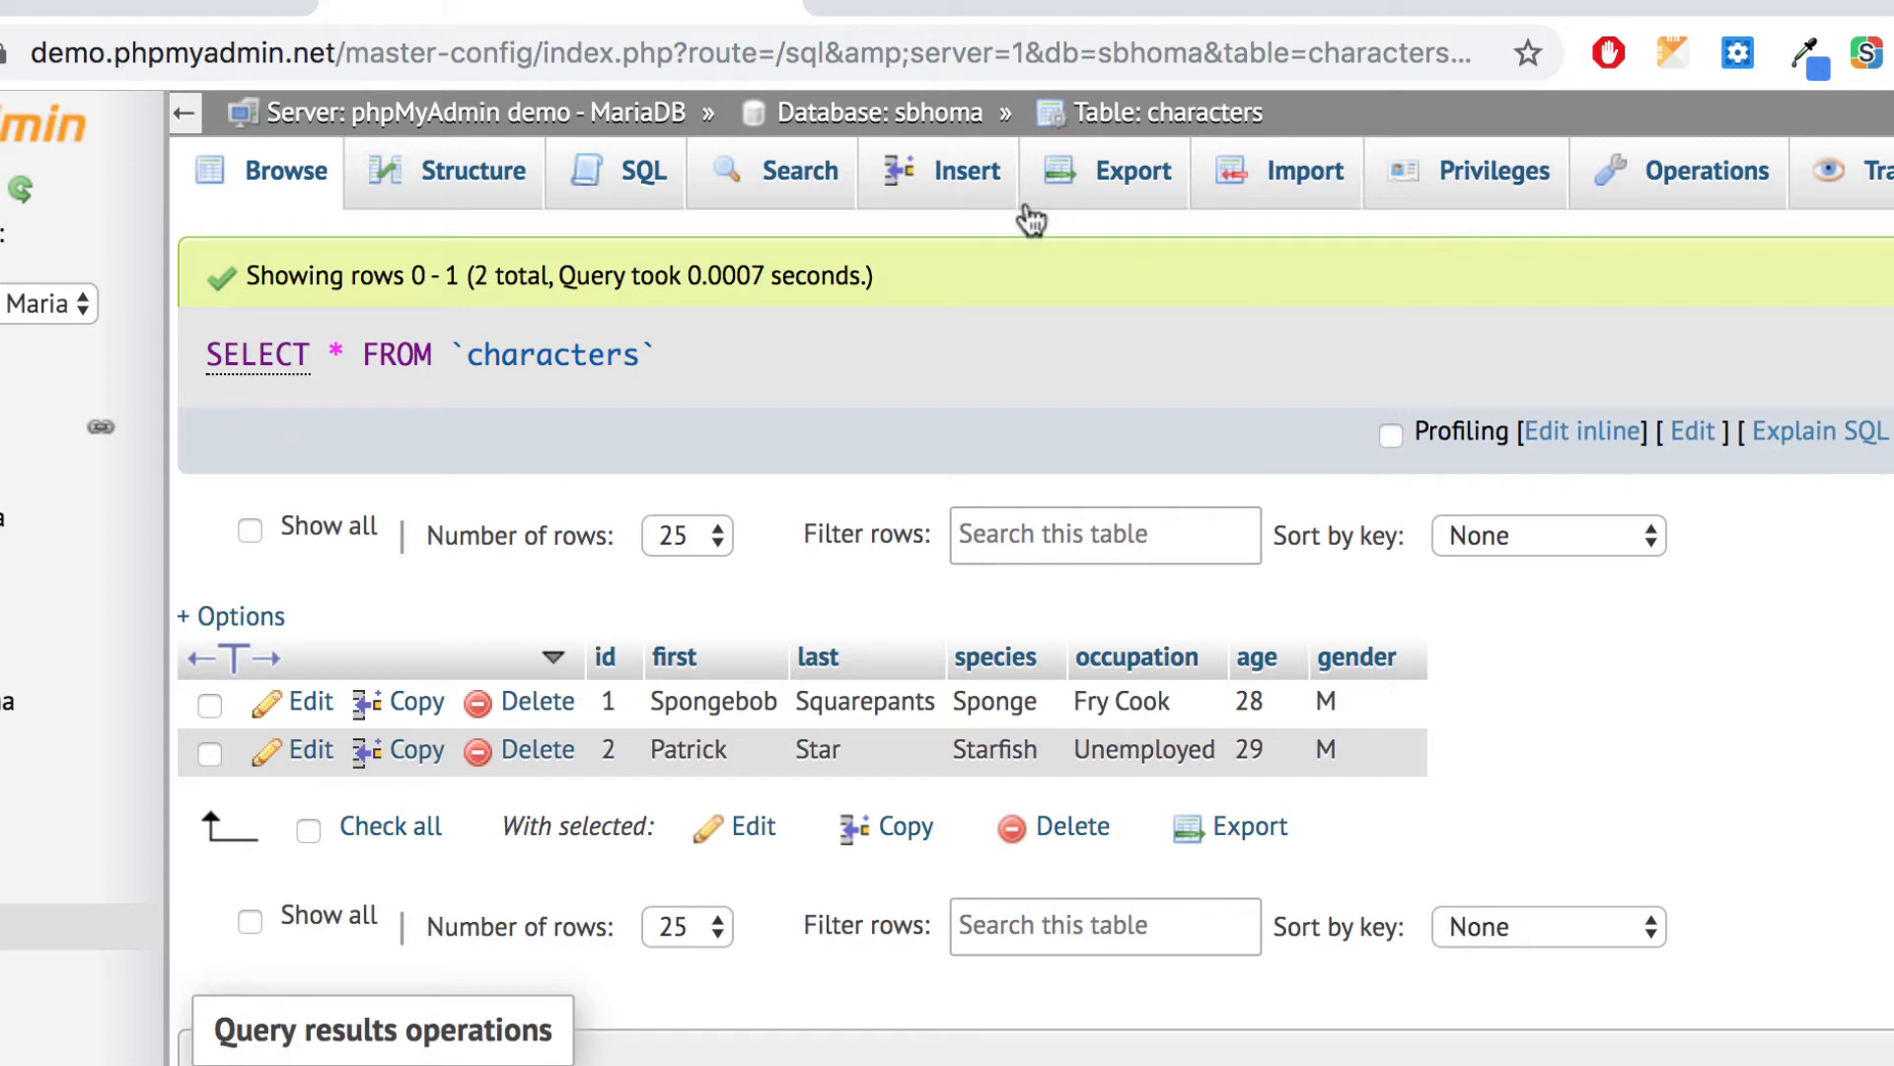
Open the characters table's SQL editor and replace the default SELECT query with the copied INSERT statement.
click(971, 182)
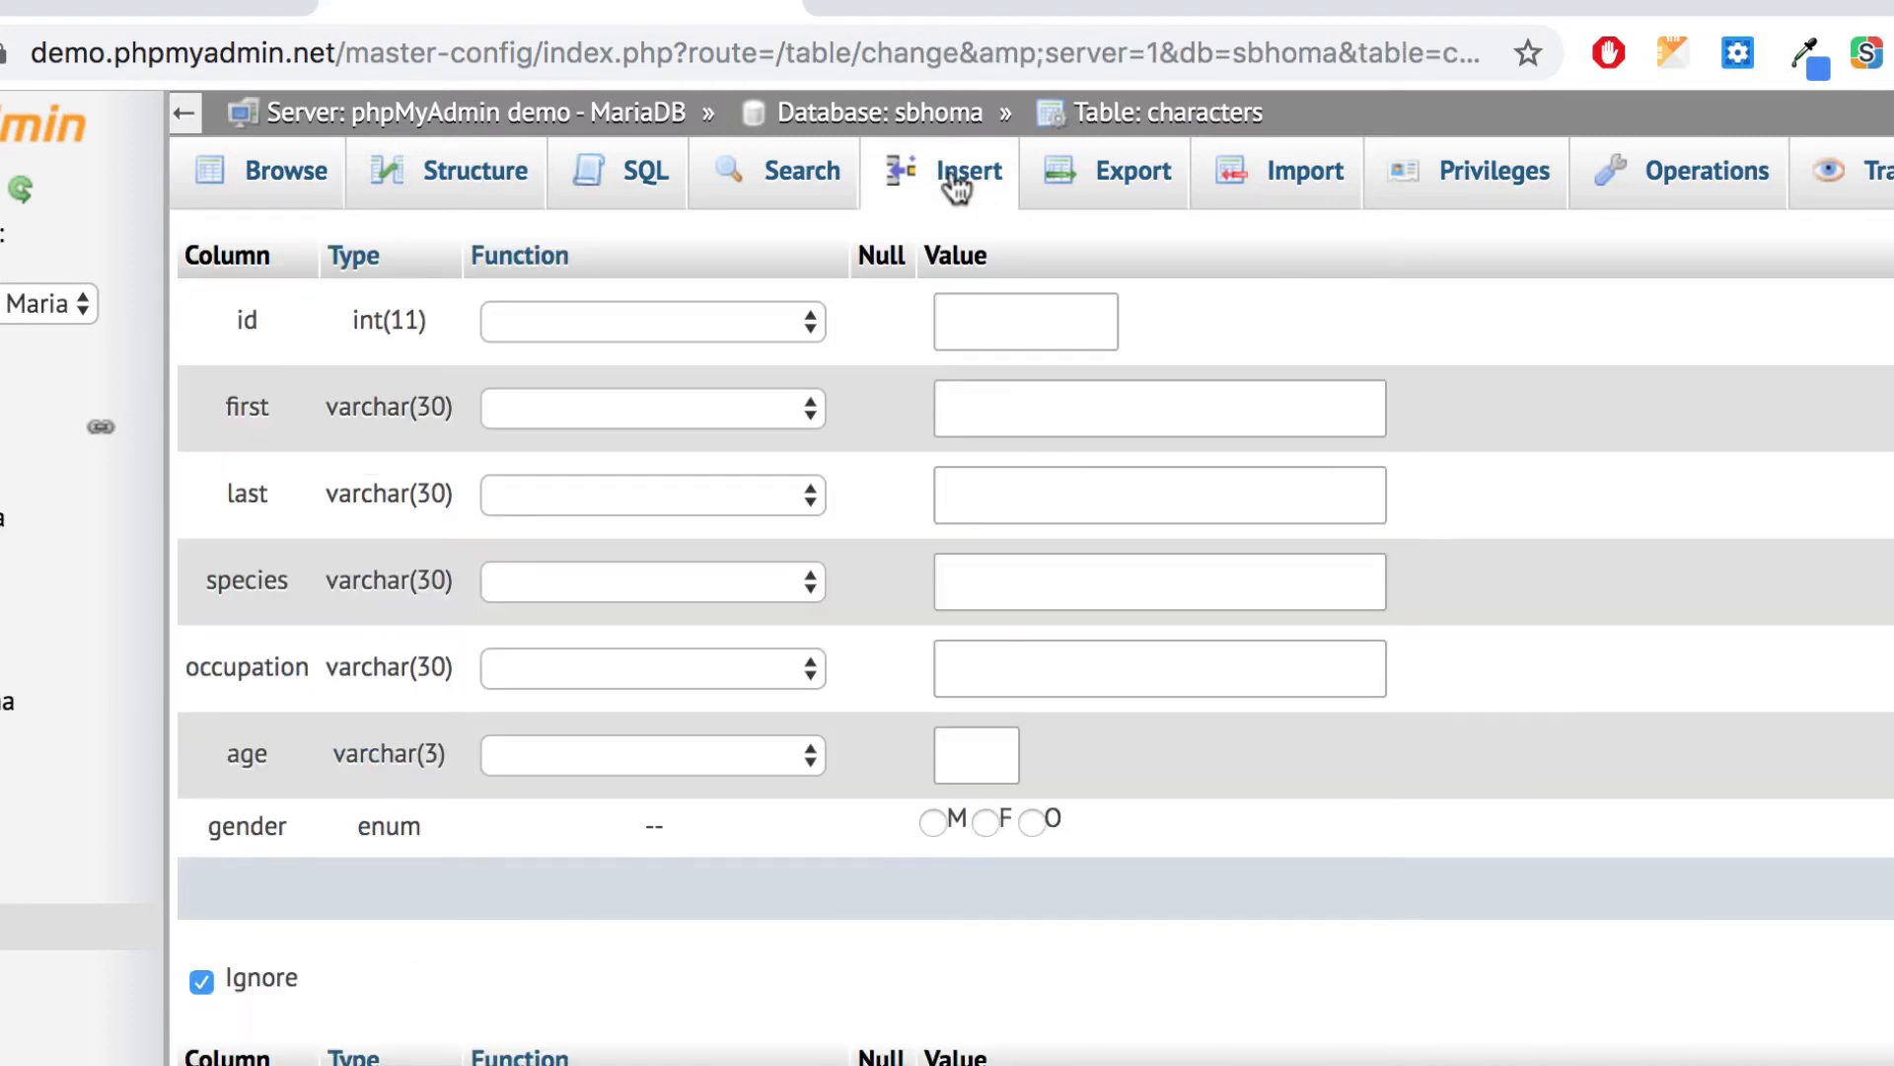
click(647, 179)
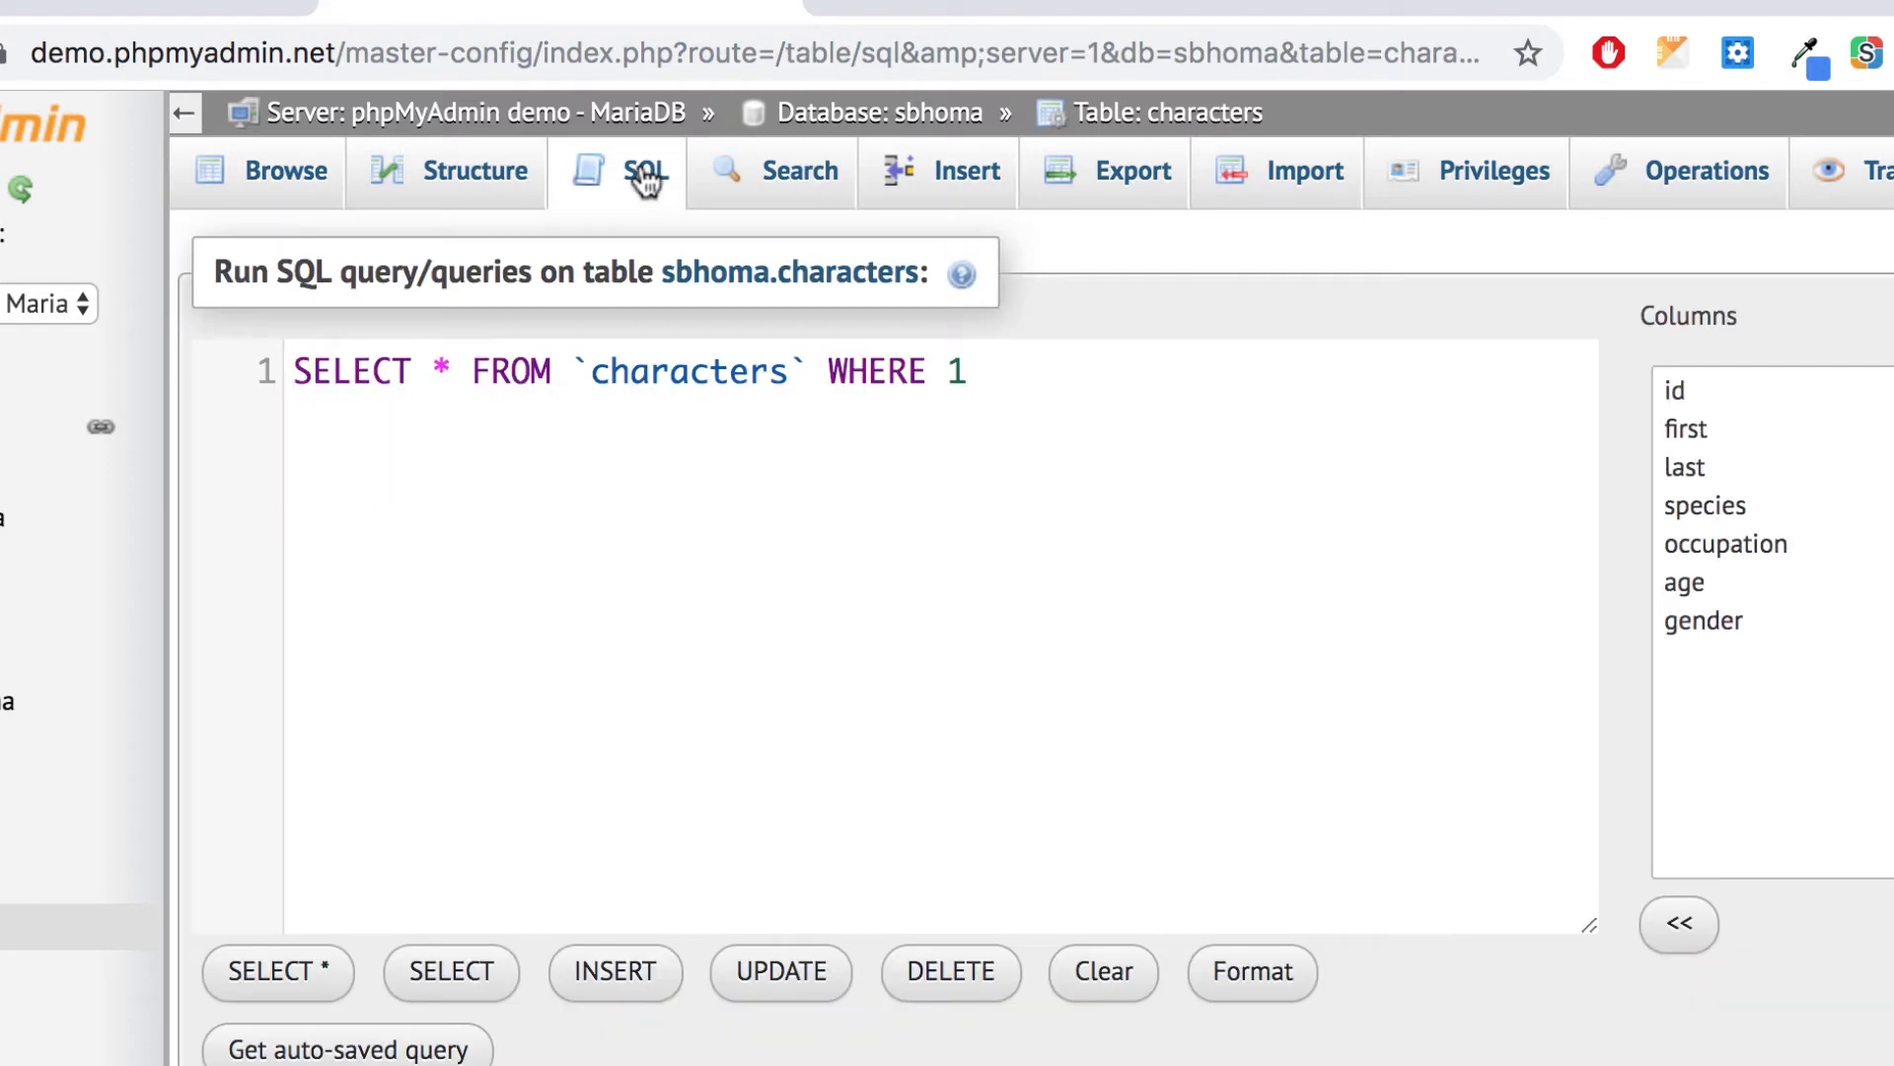
drag(1031, 394, 215, 312)
key(ctrl+v)
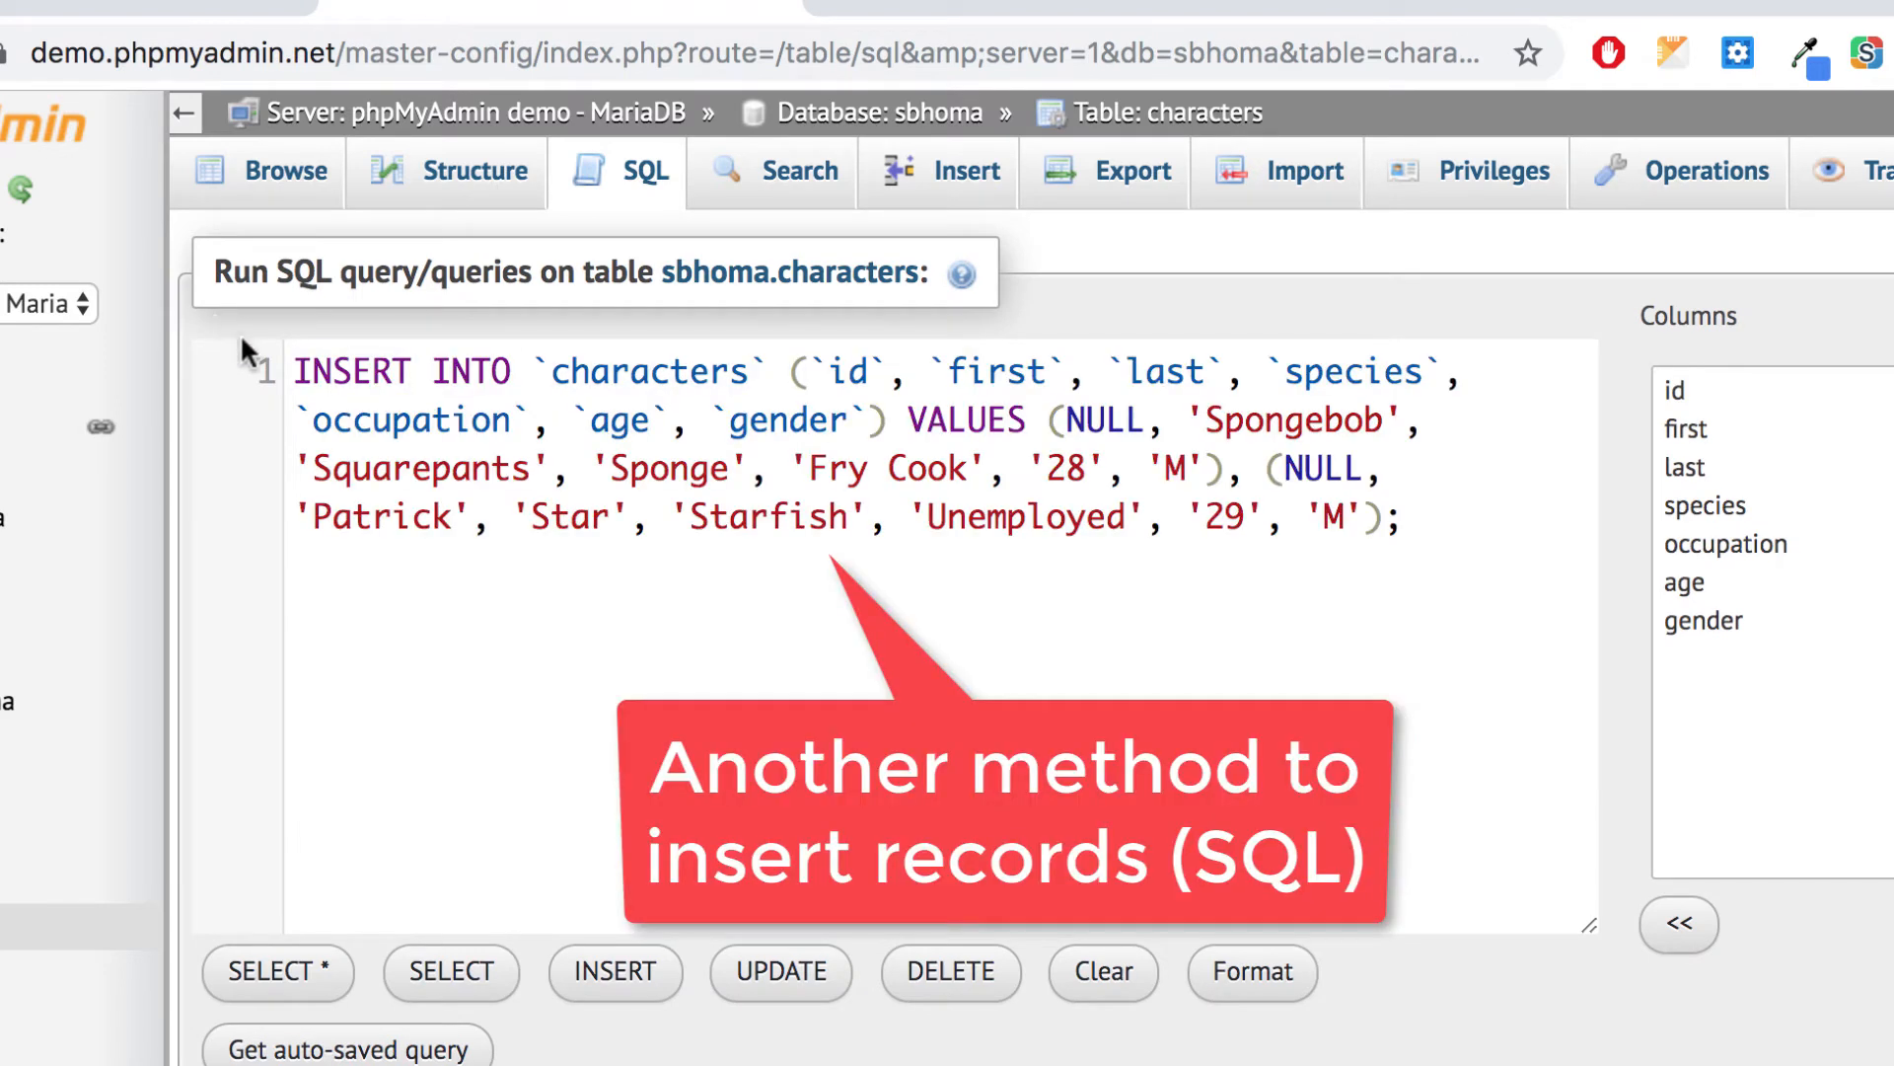
Break the INSERT statement into separate lines before the column list and before each record's values.
click(788, 373)
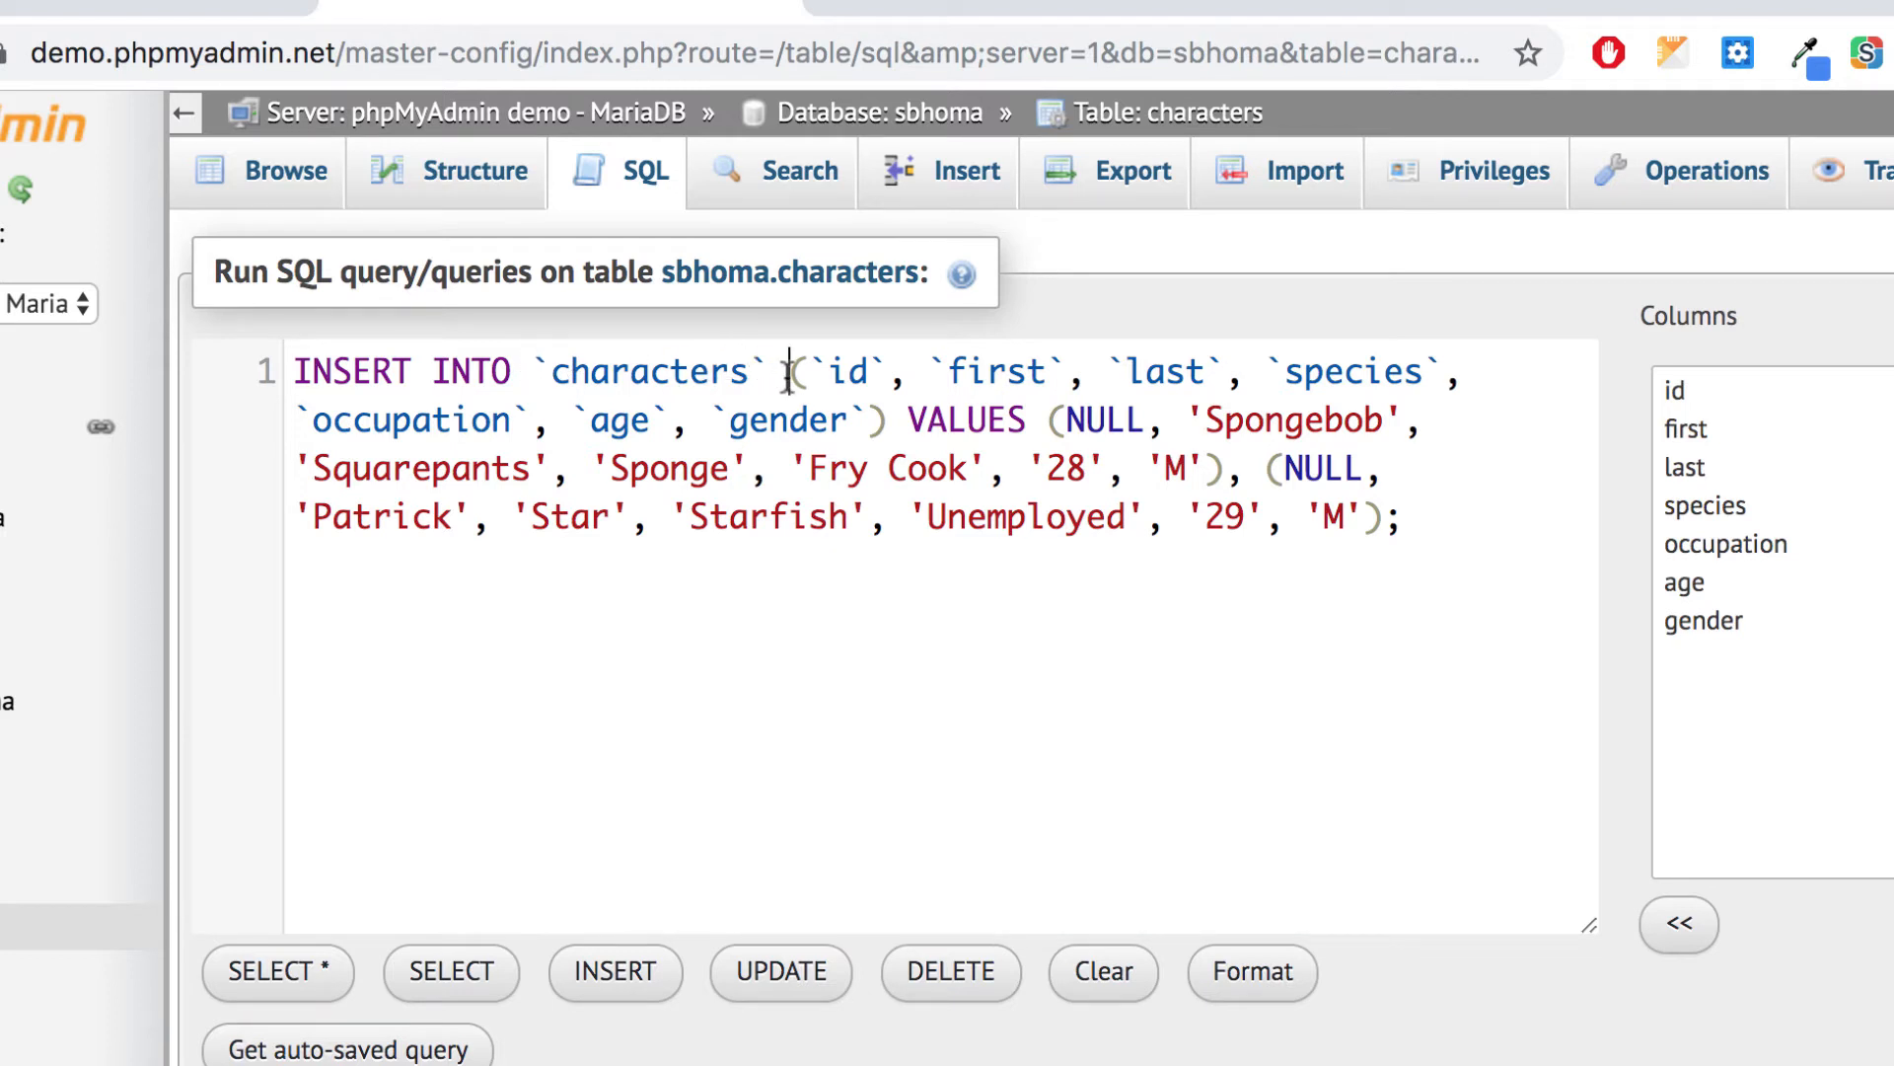
key(Return)
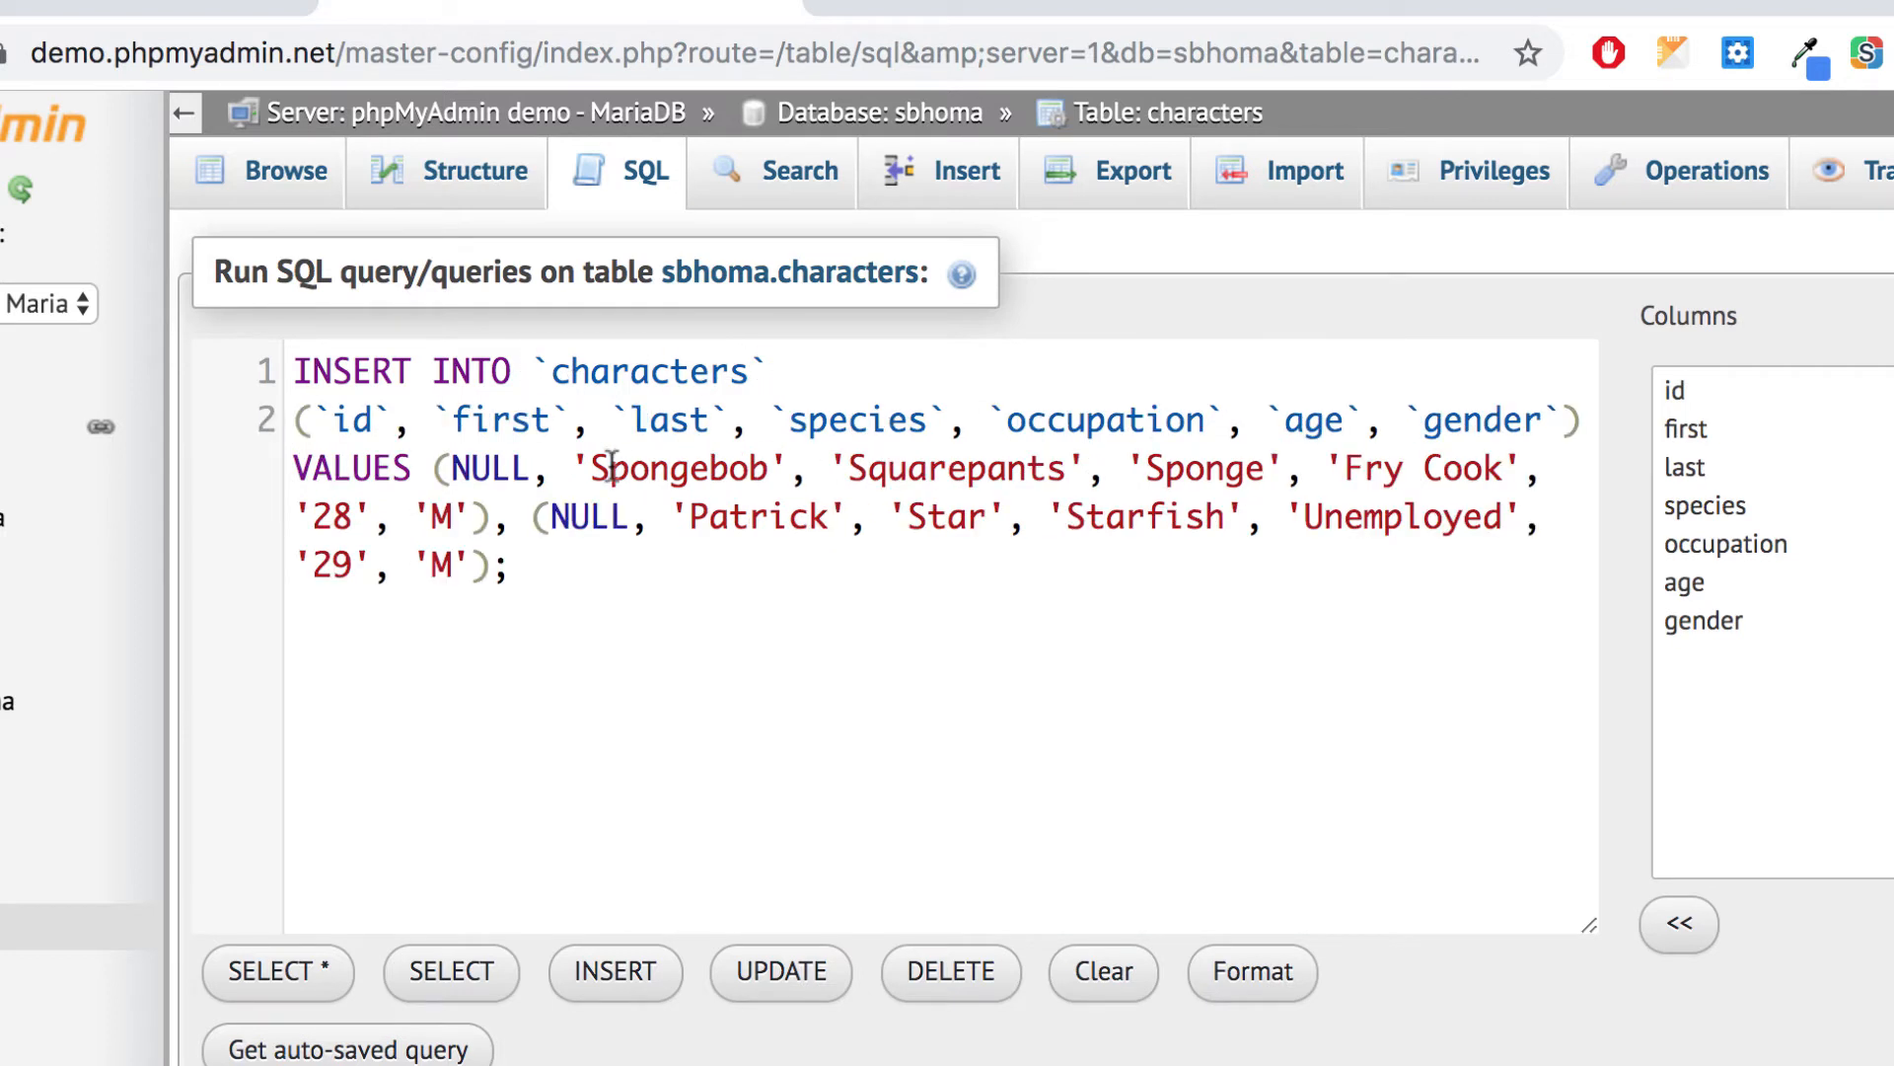
click(434, 469)
key(Return)
click(413, 564)
key(Return)
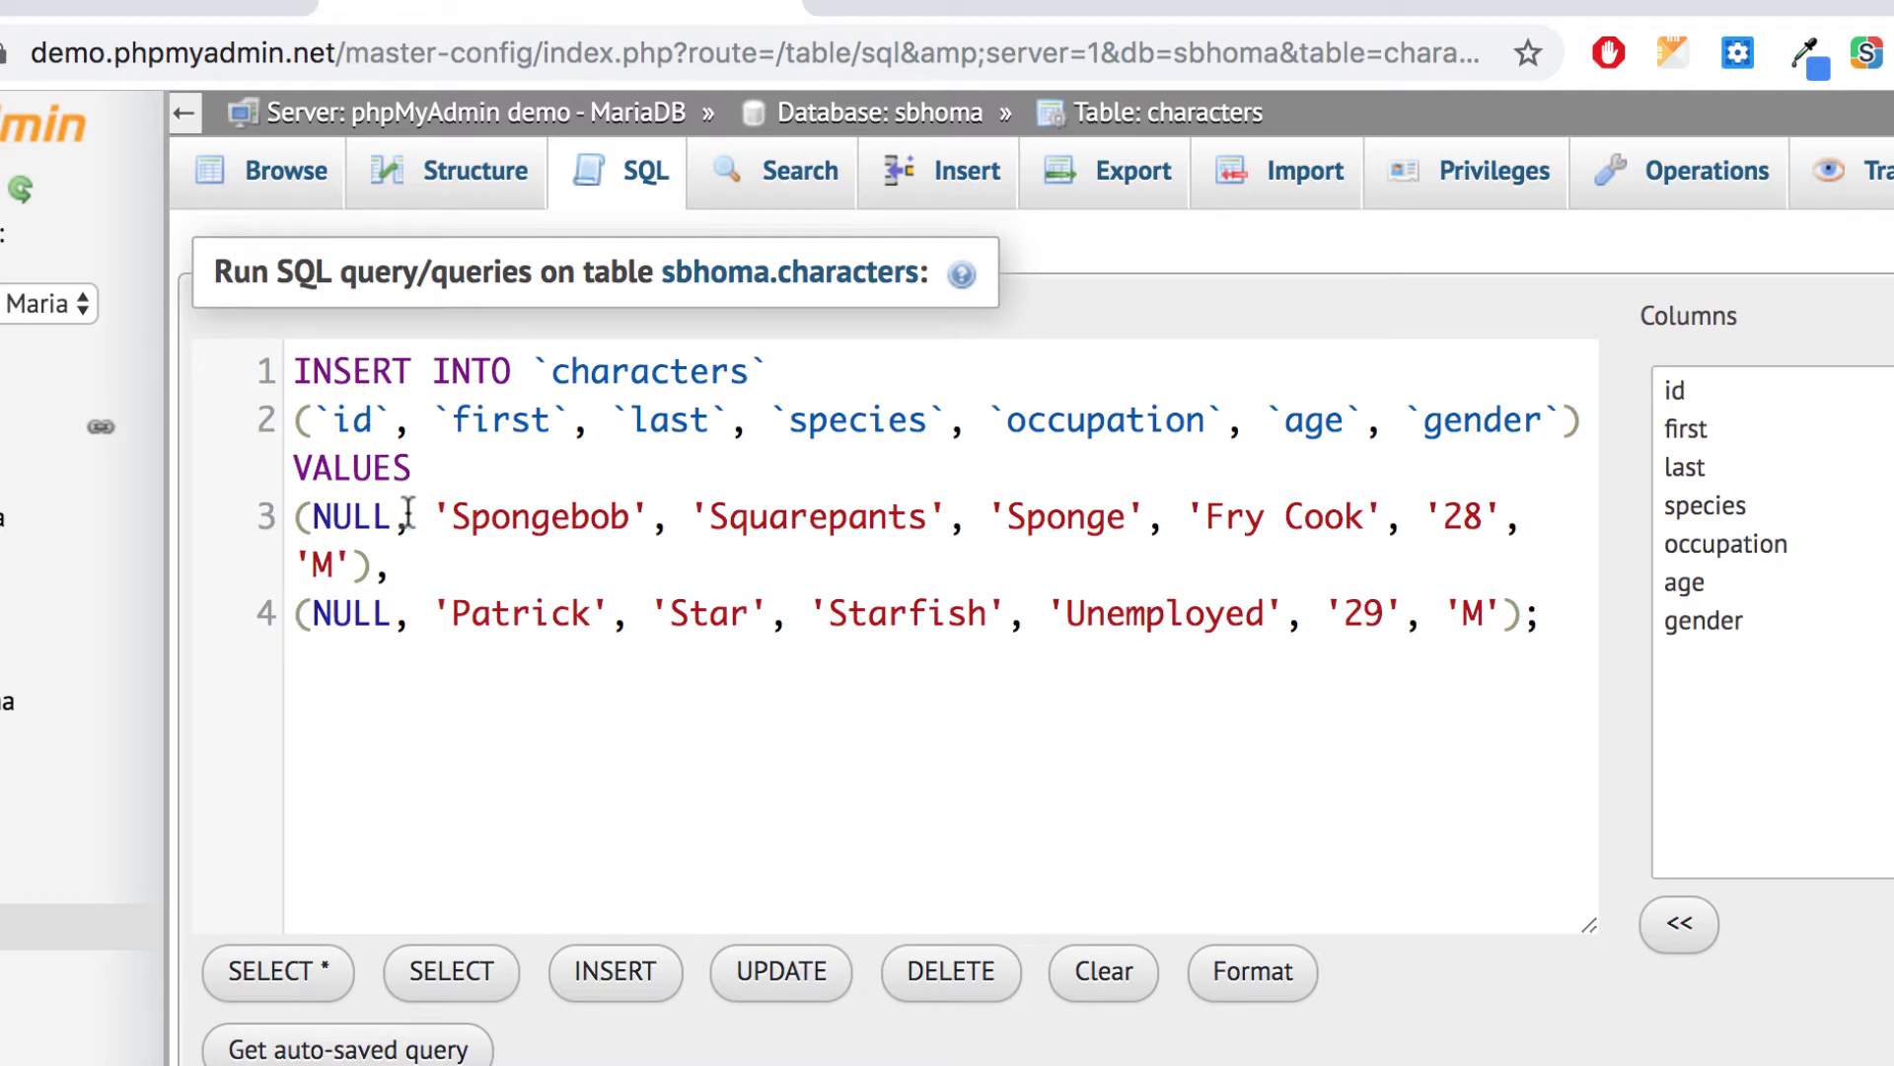
Remove the id column from the column list and the matching NULL value from both records in the statement.
click(441, 415)
drag(442, 414, 316, 415)
key(BackSpace)
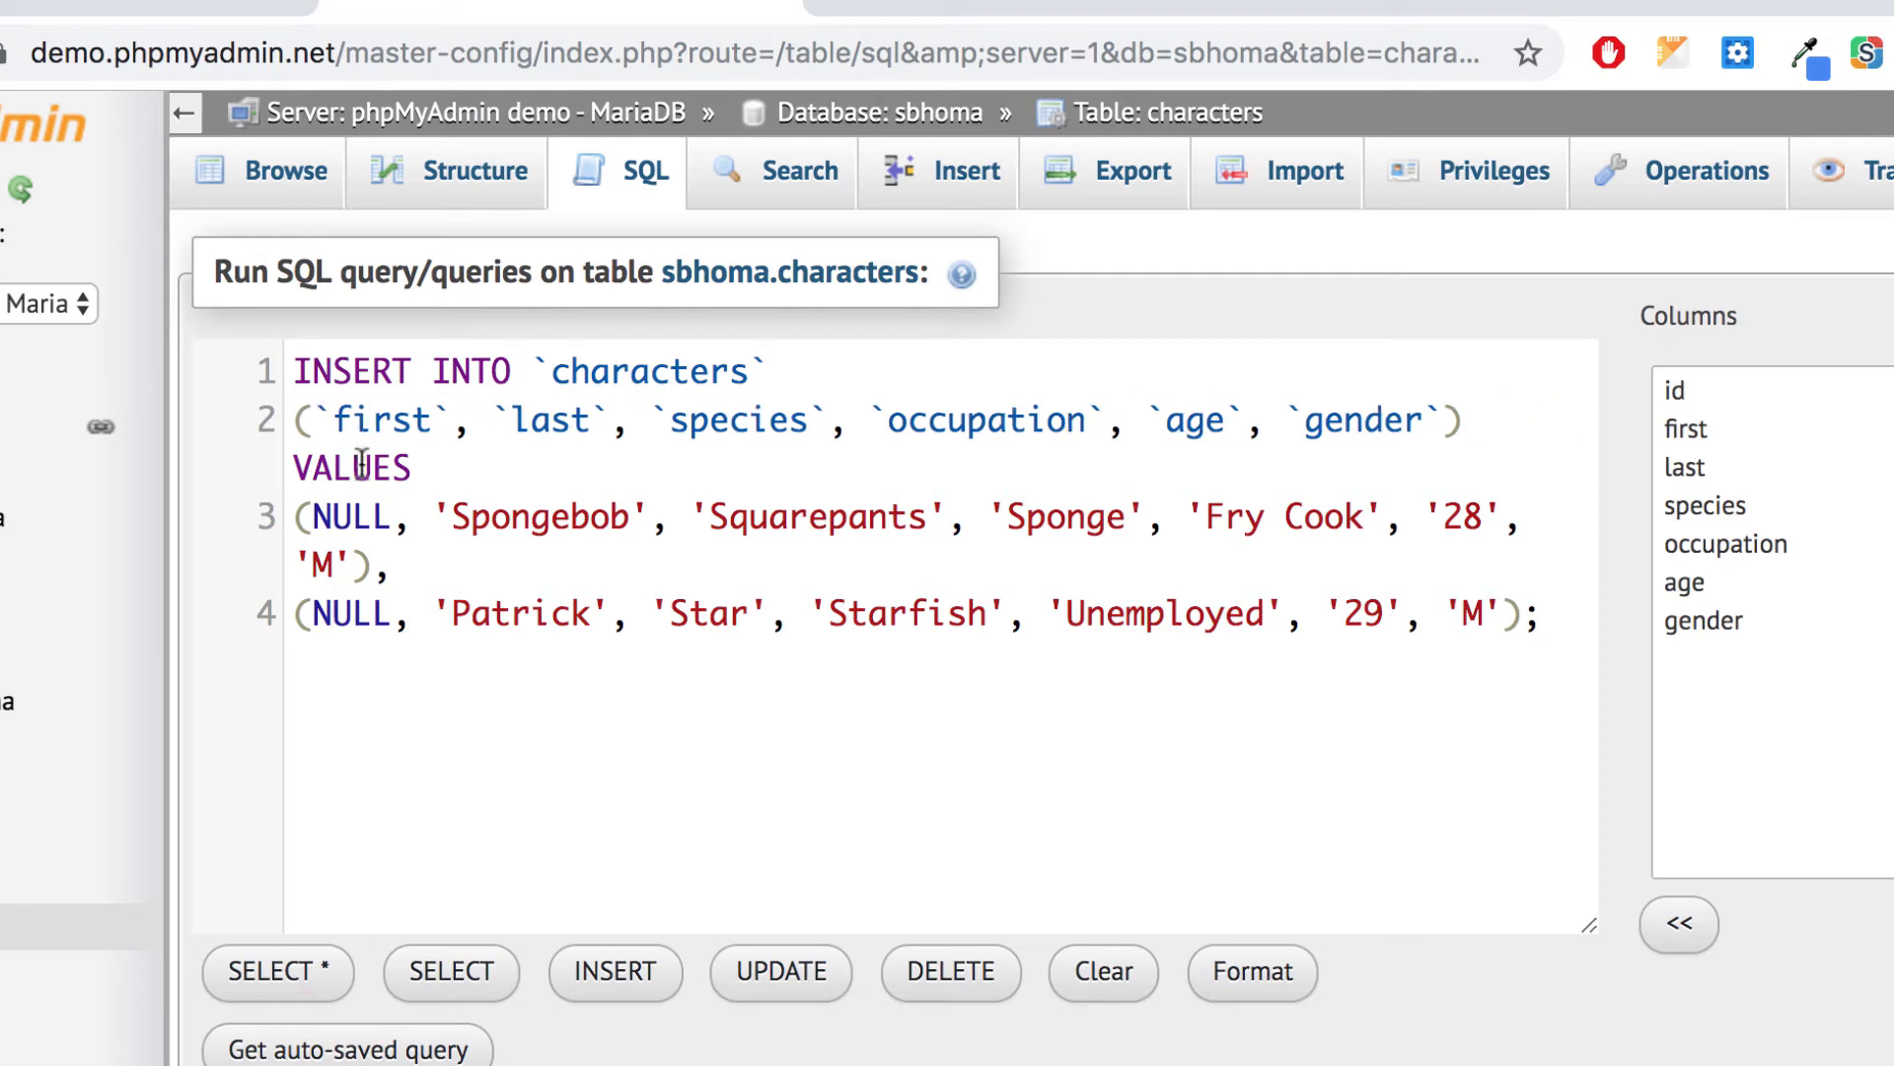
drag(434, 516, 312, 514)
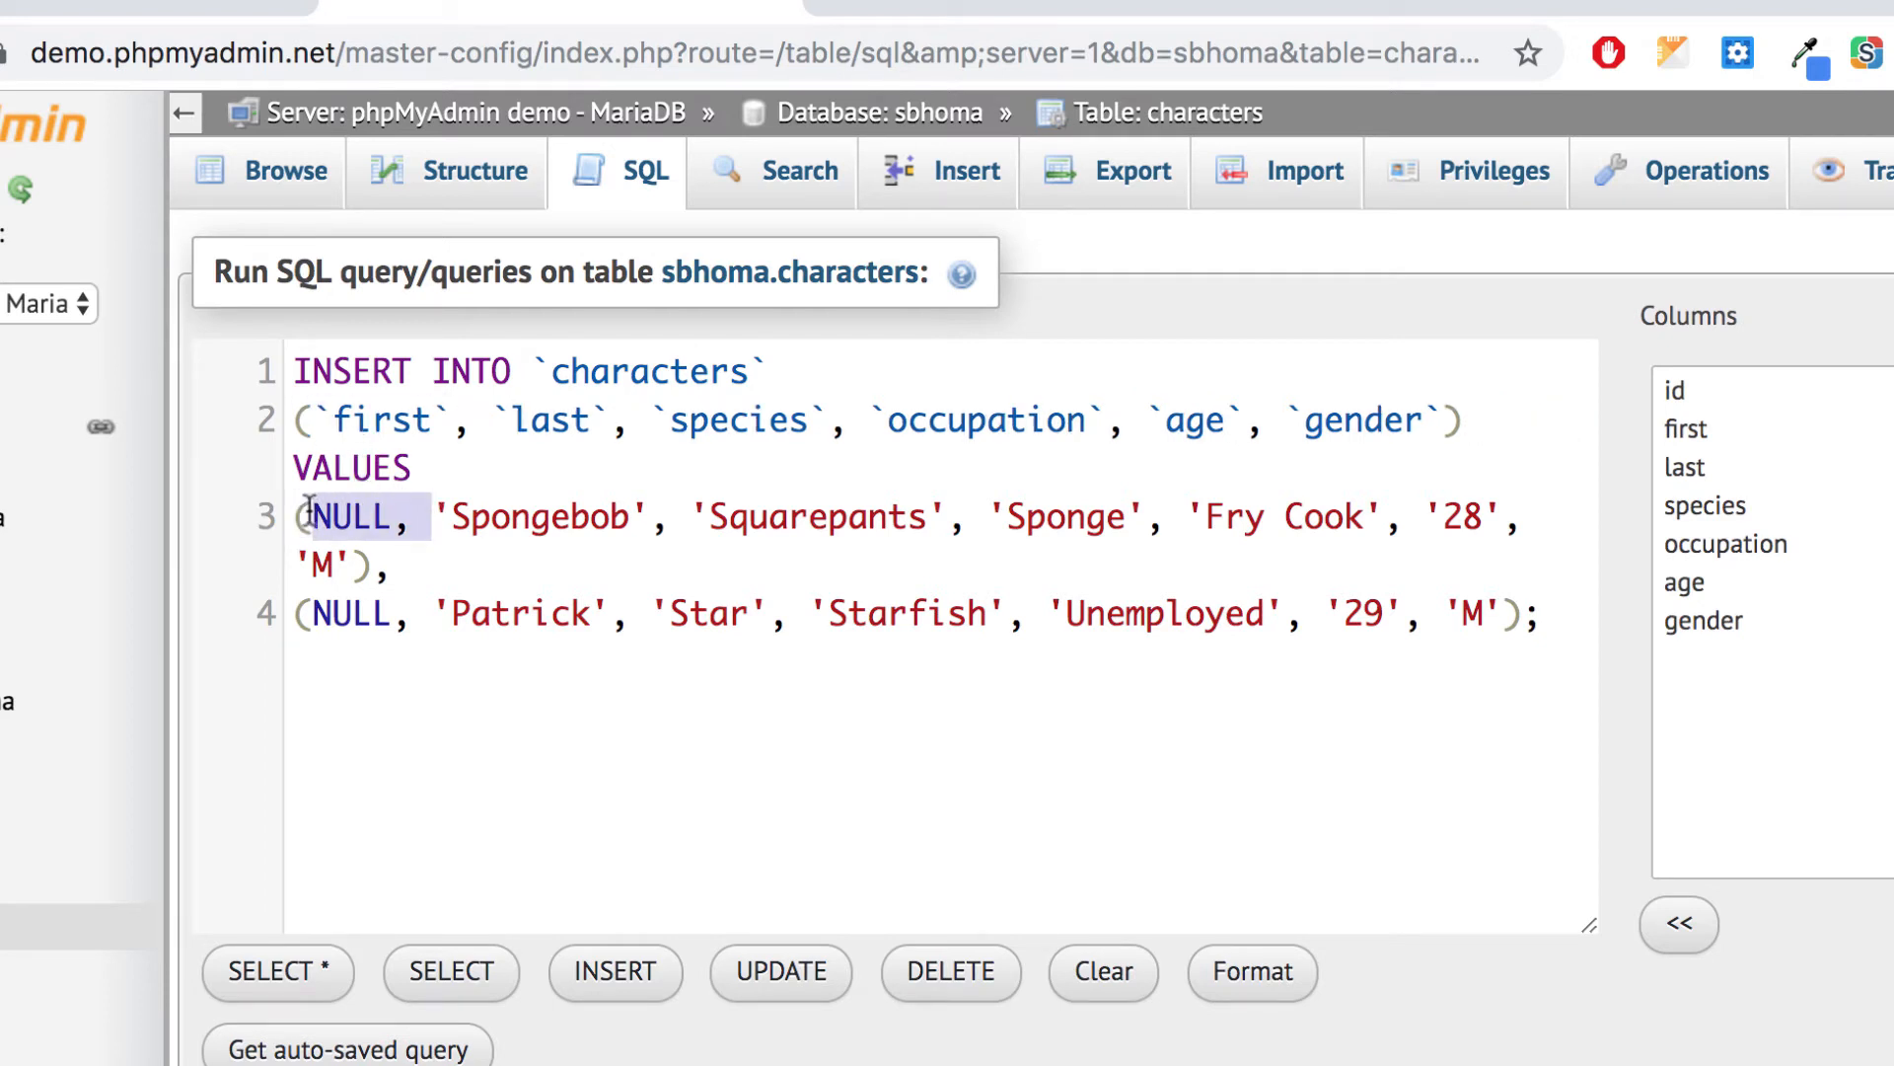
key(BackSpace)
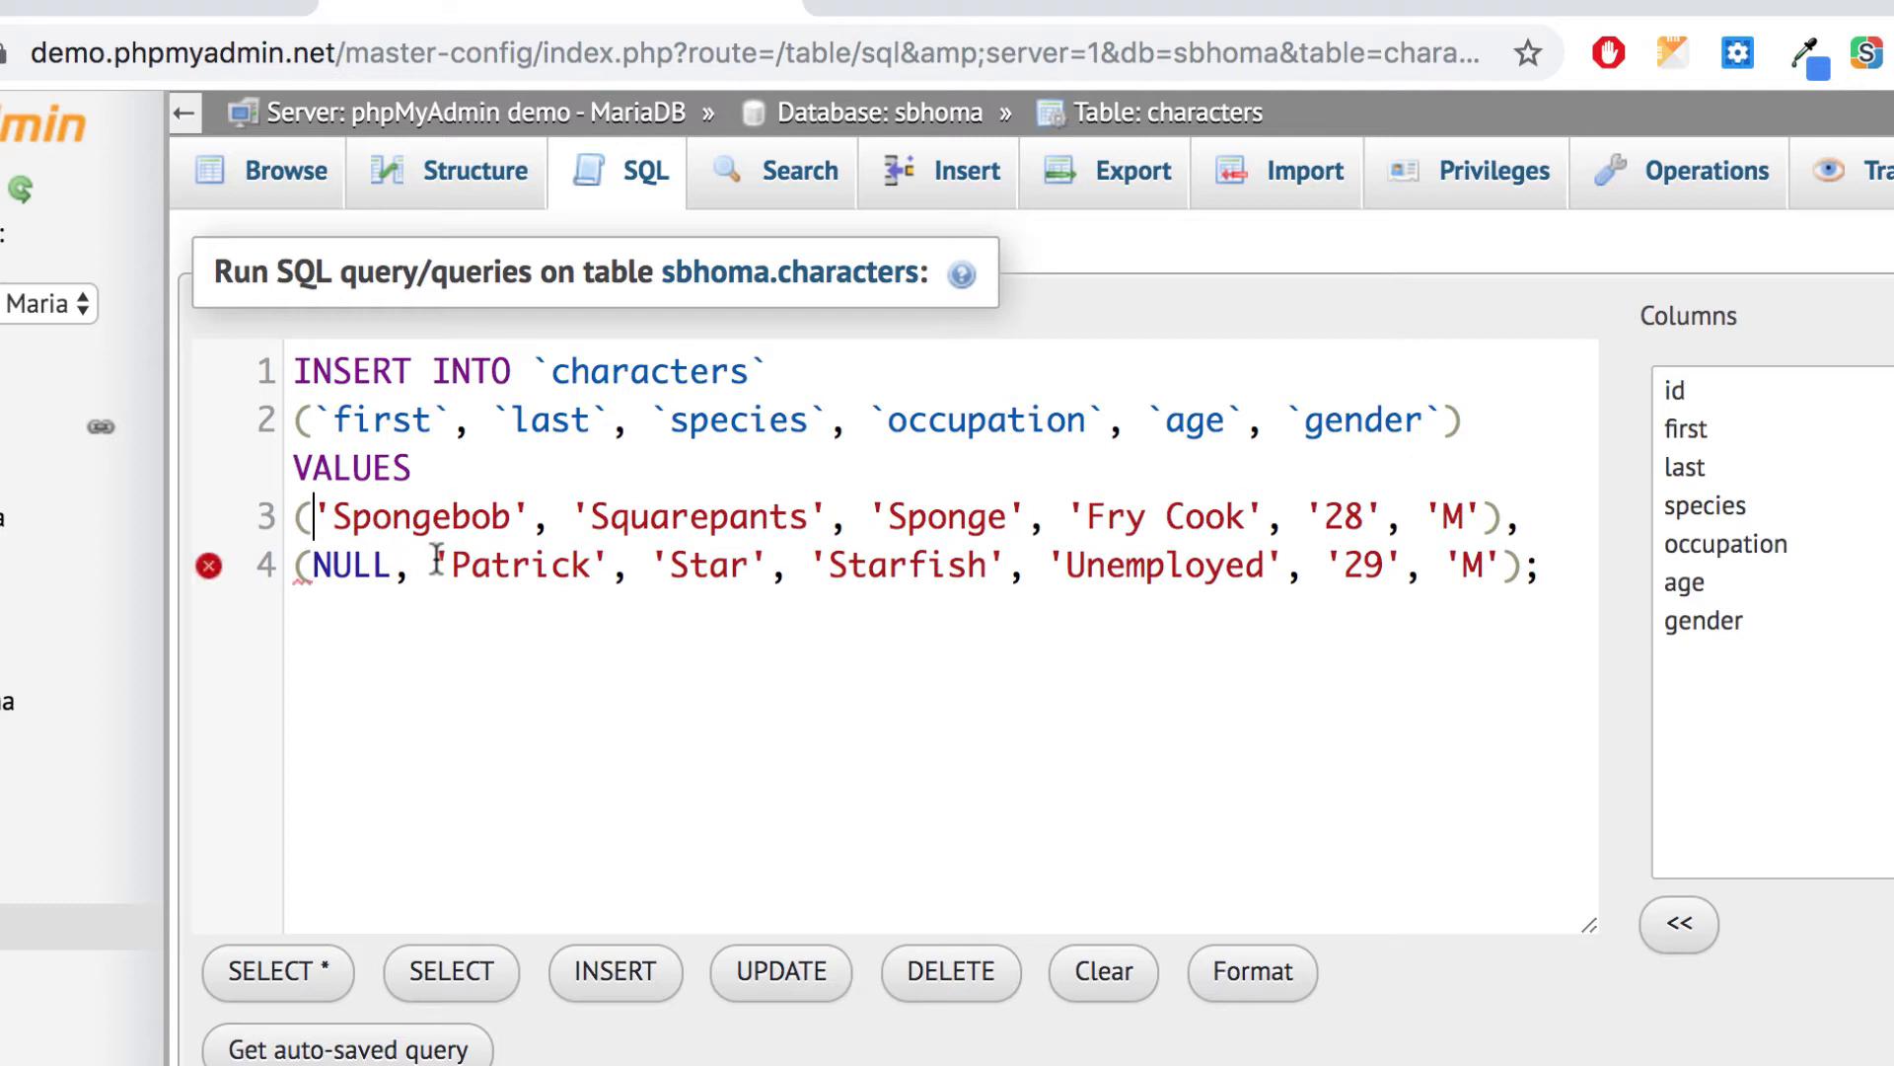
drag(434, 565, 309, 563)
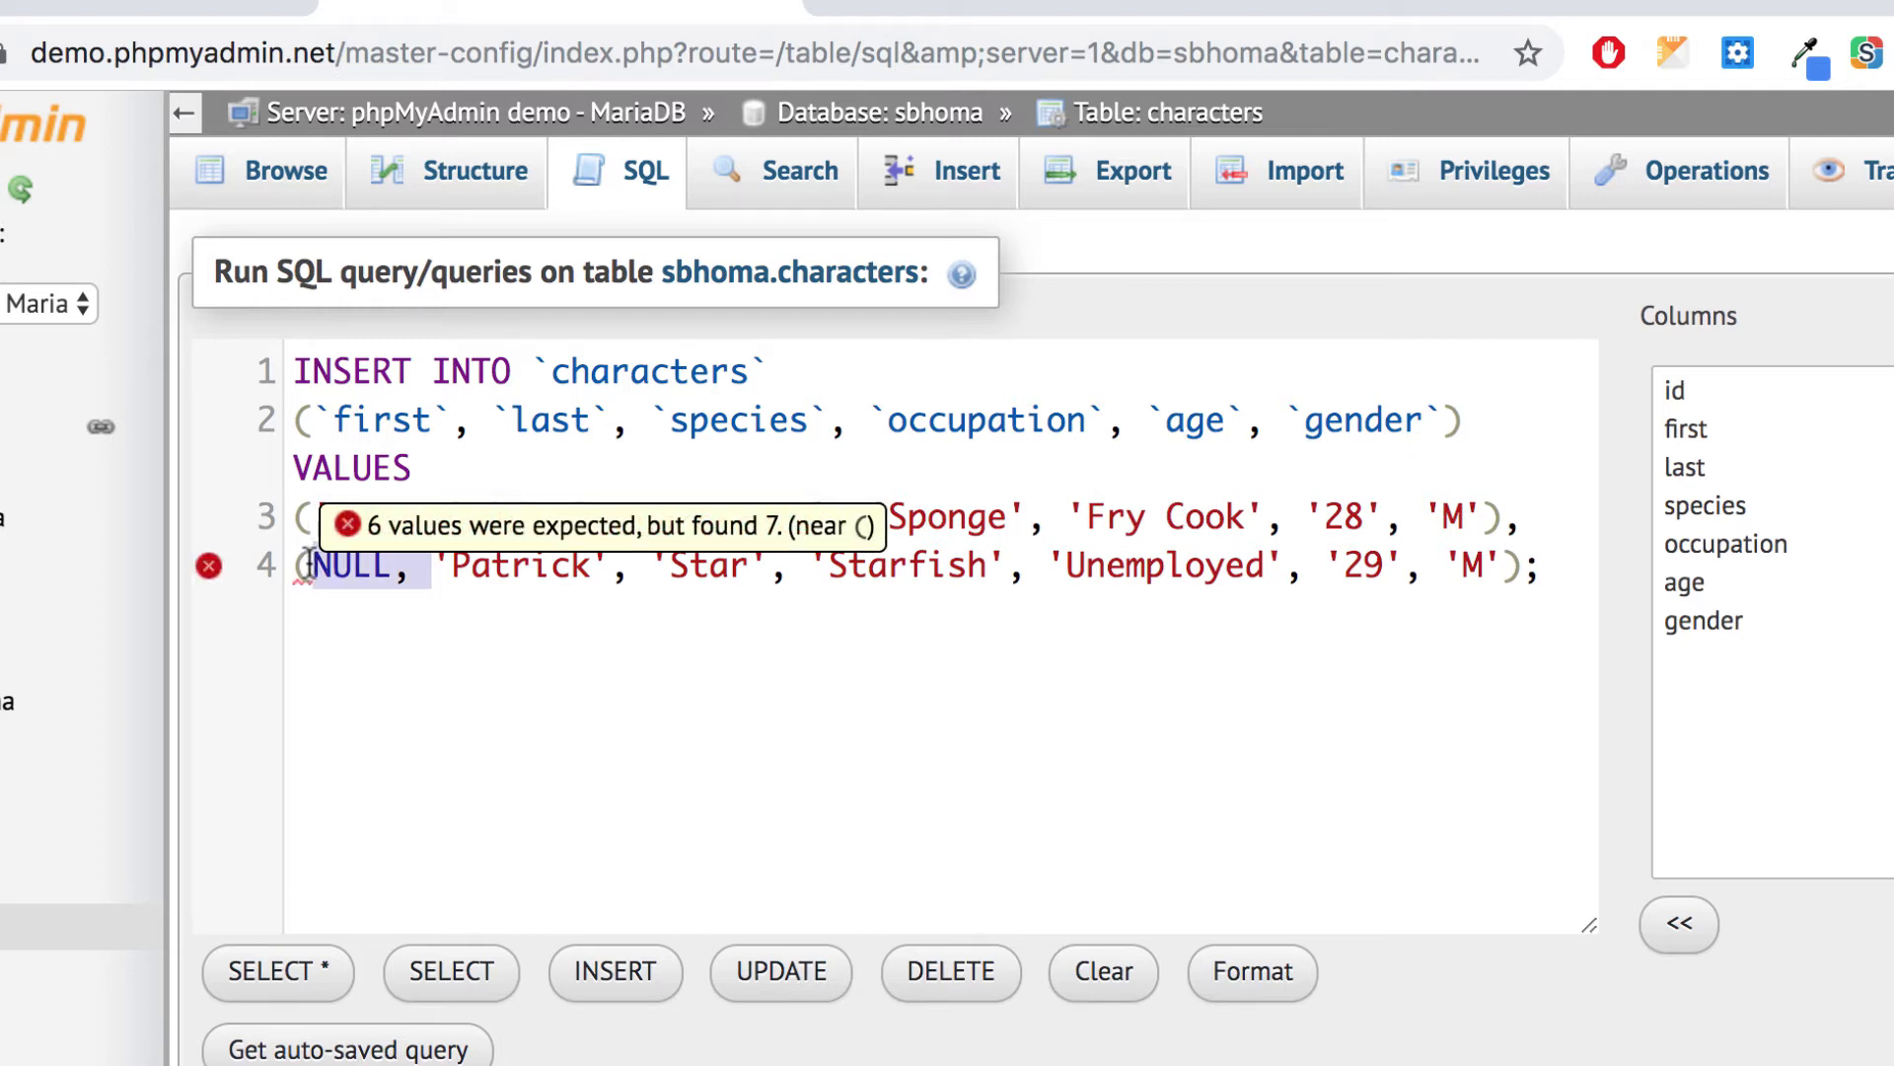
key(BackSpace)
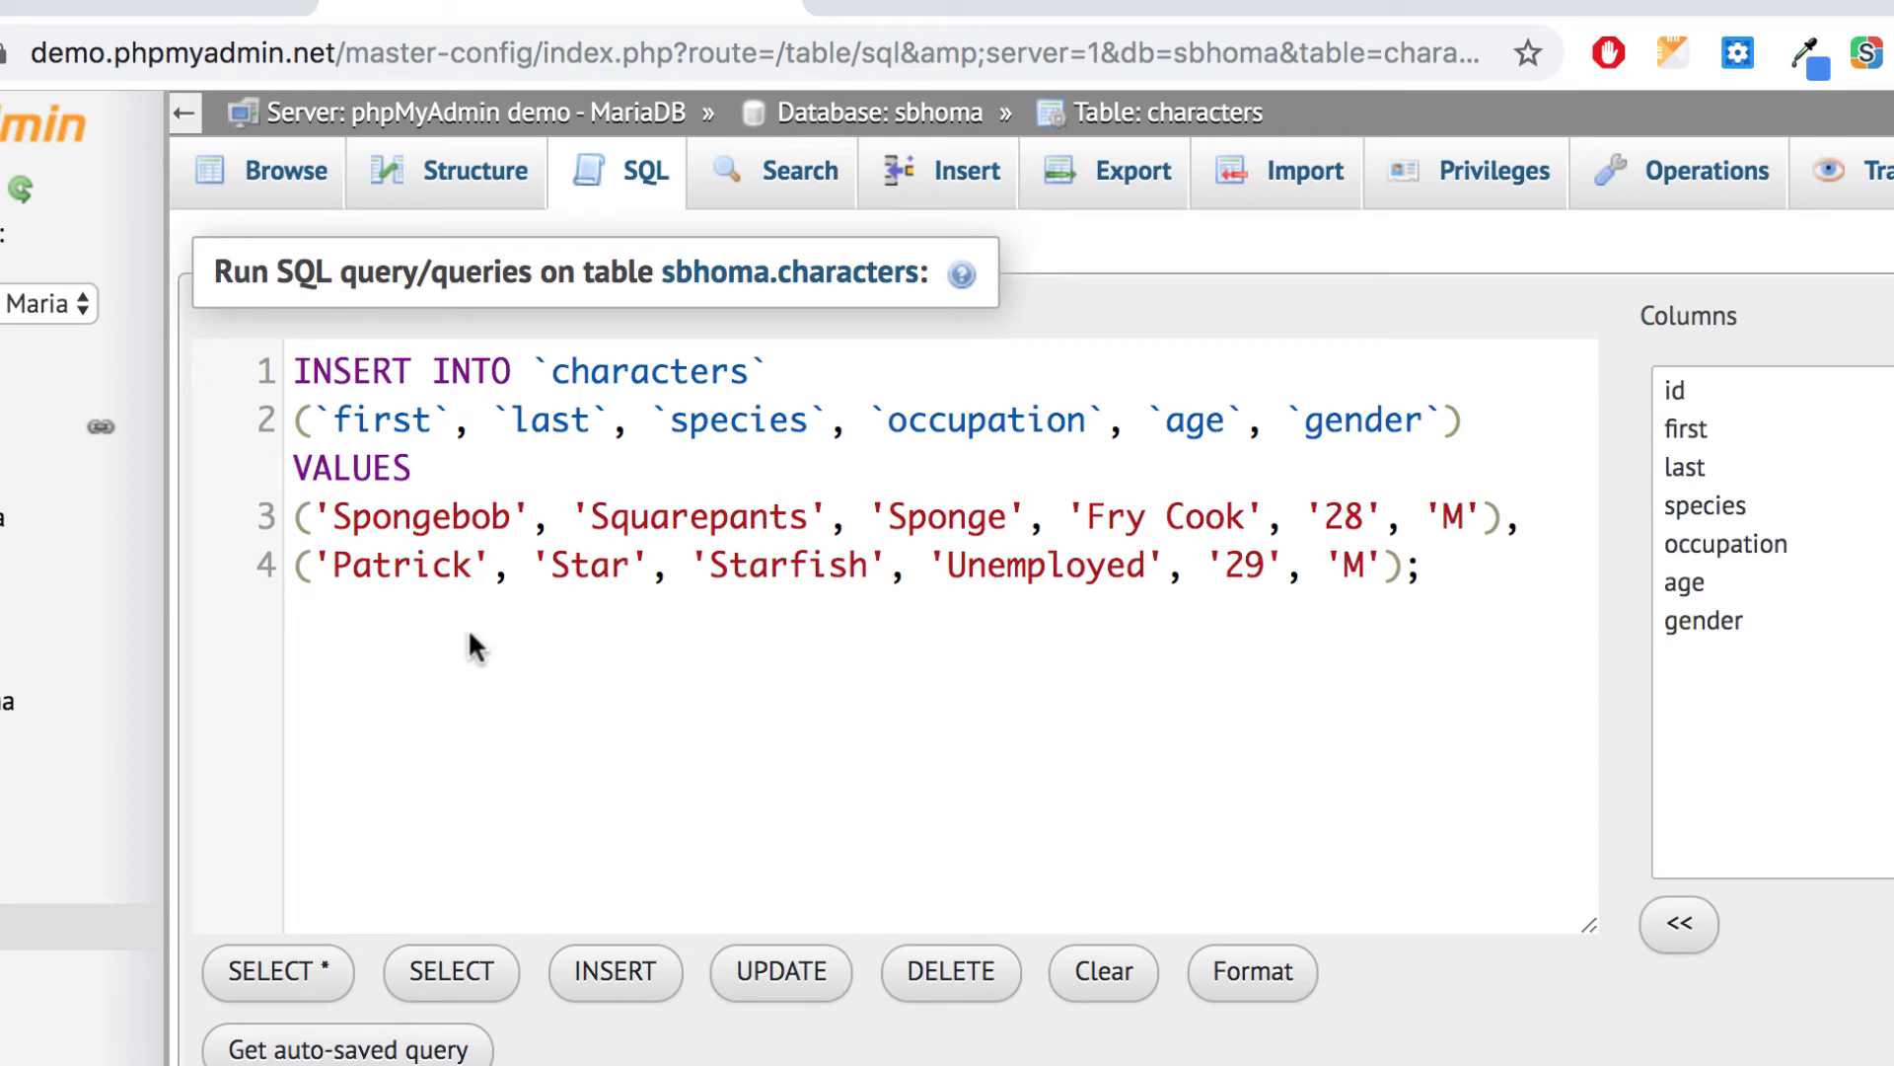
Replace the first record's values in the statement with Squidward, Tentacles, Octopus, Cashier, 31 and M.
click(430, 514)
double_click(427, 514)
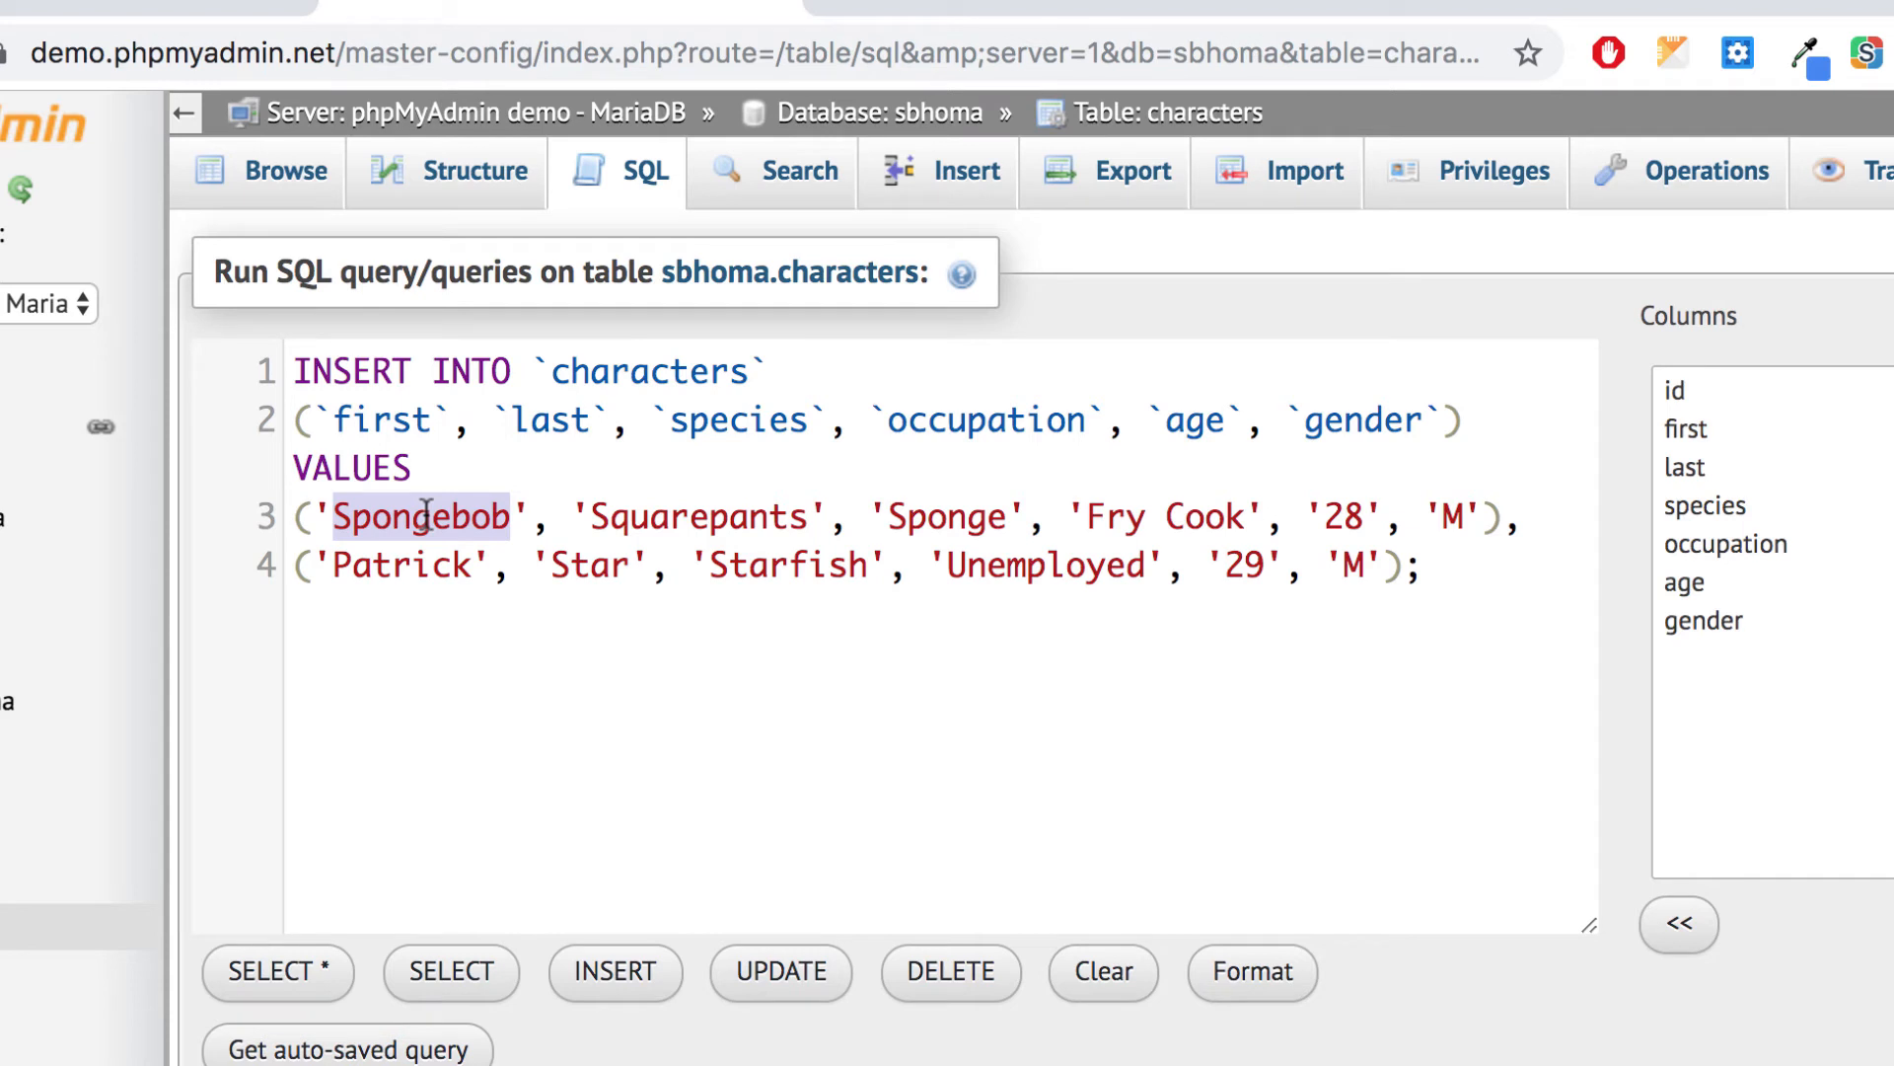
text(Squid)
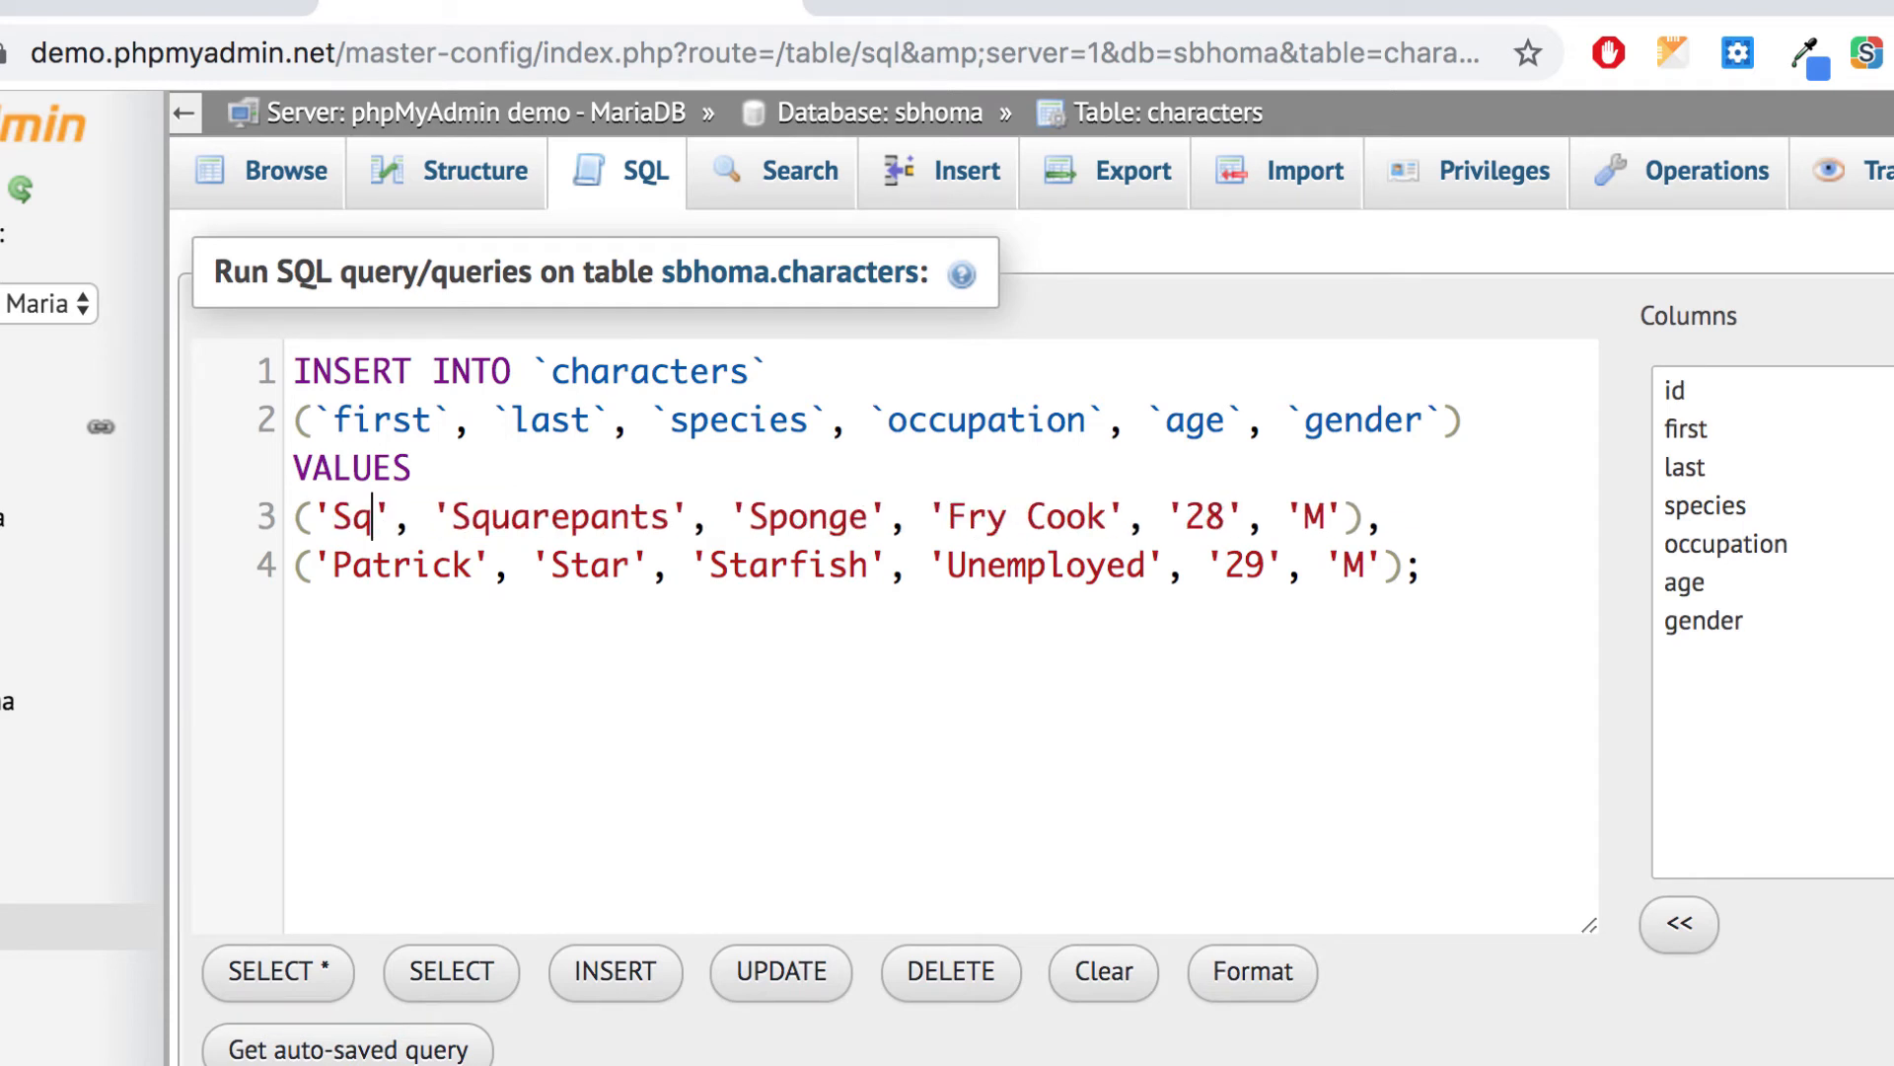
text(ward)
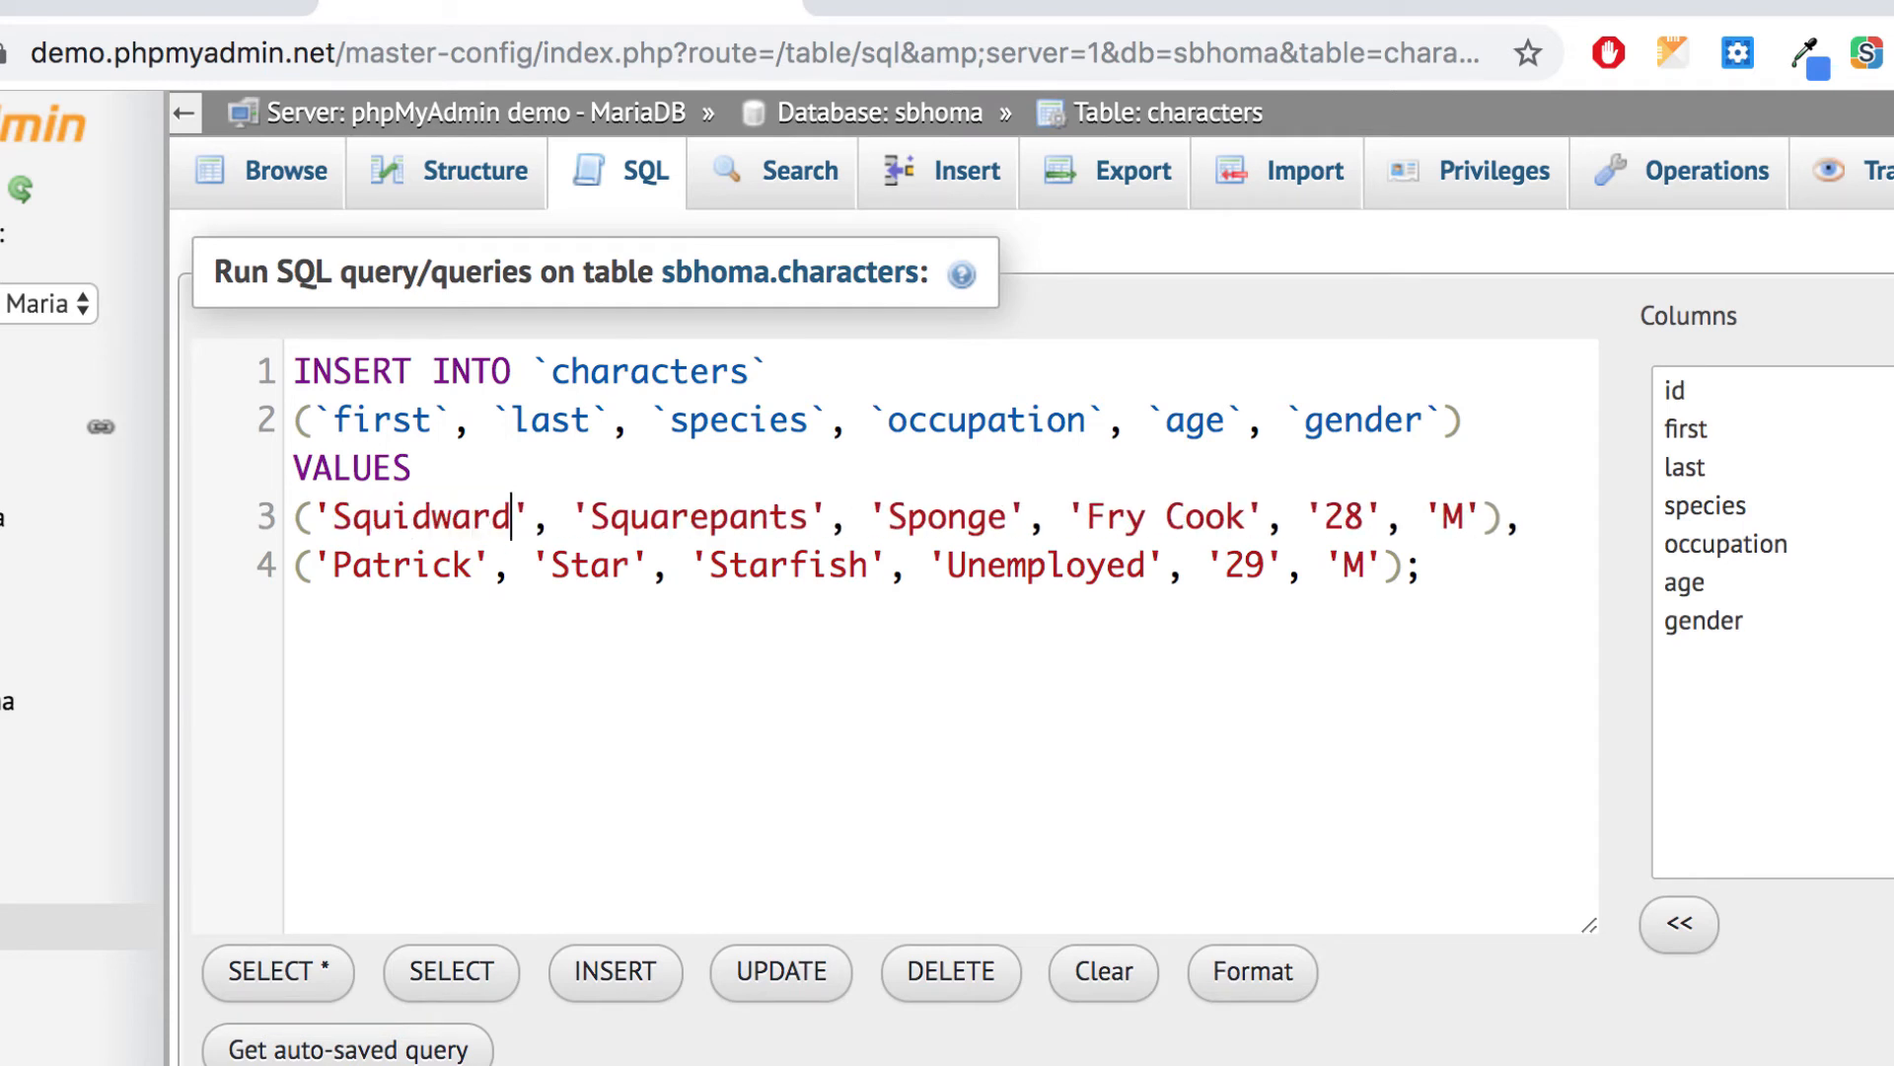
Replace the second record's values in the statement with Sandy, Cheeks, Squirrel, Scientist, 26 and F.
text(Sandy)
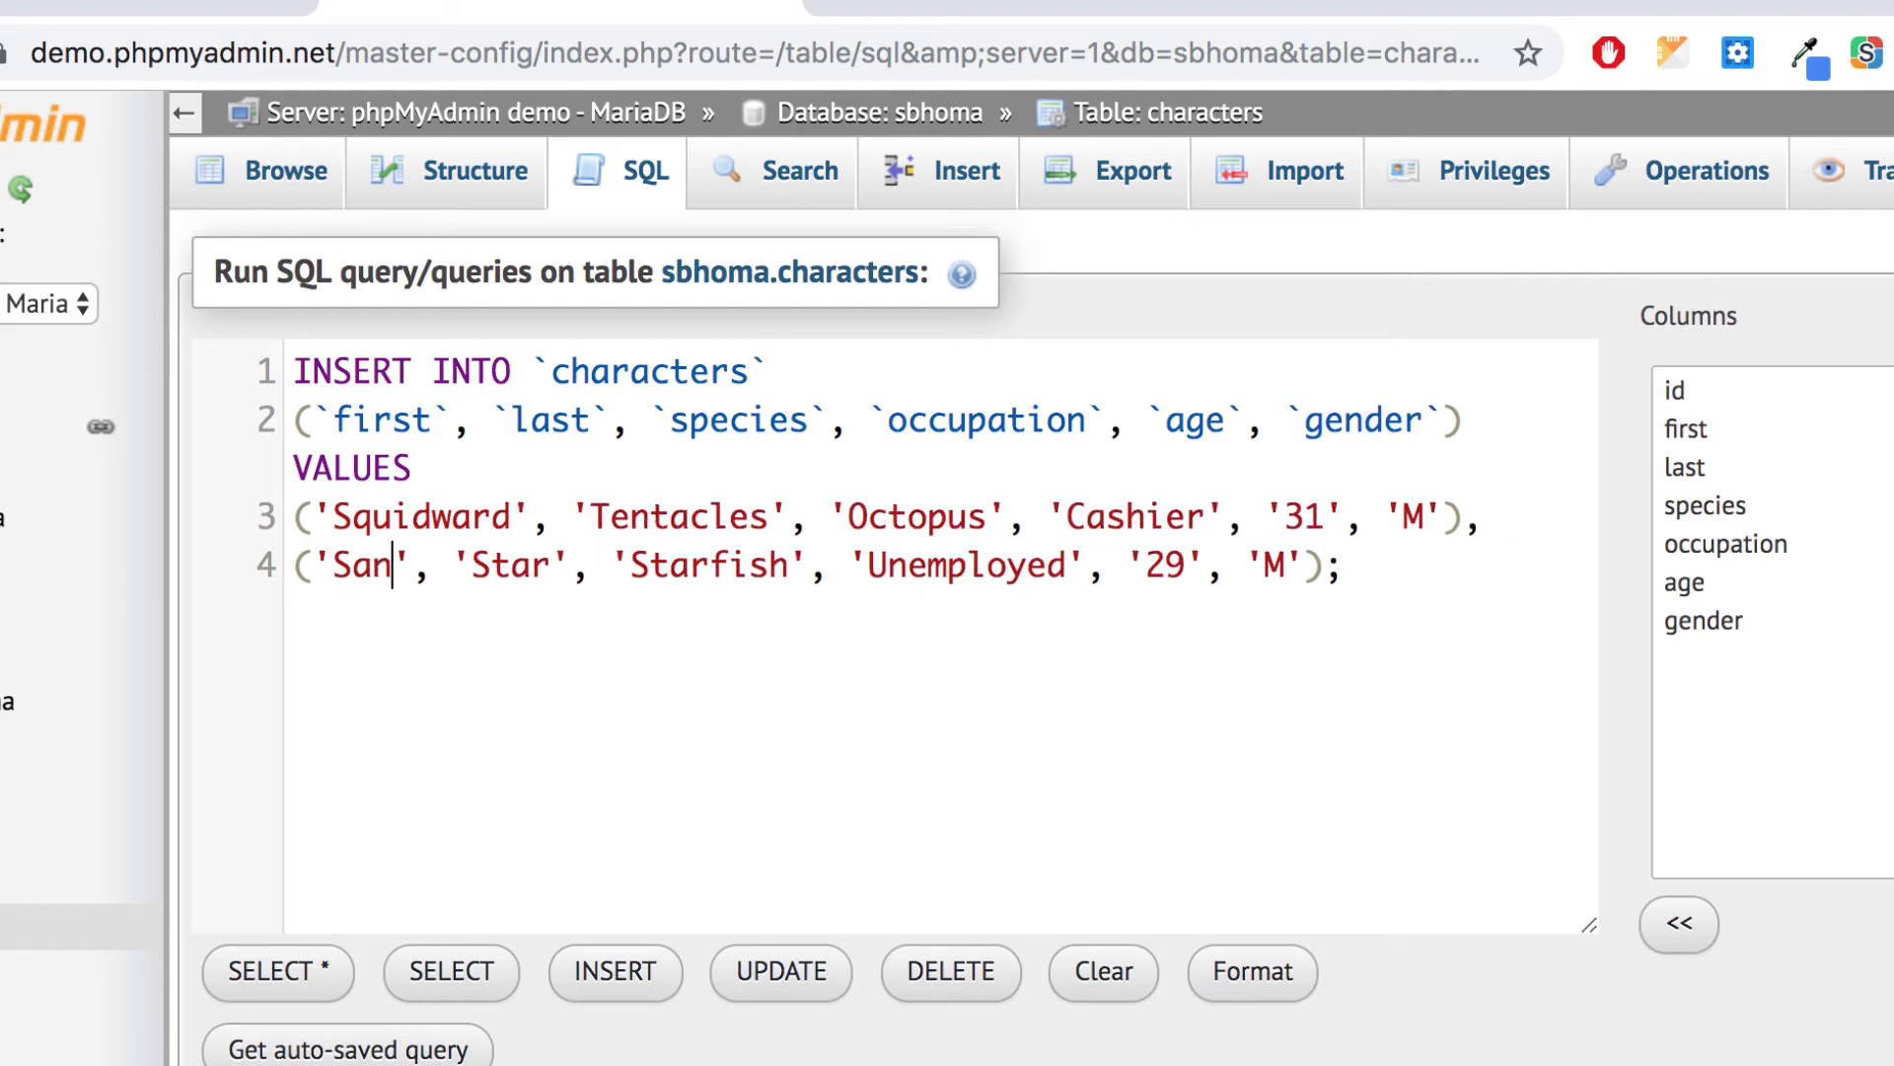
double_click(533, 577)
text(Cheeks)
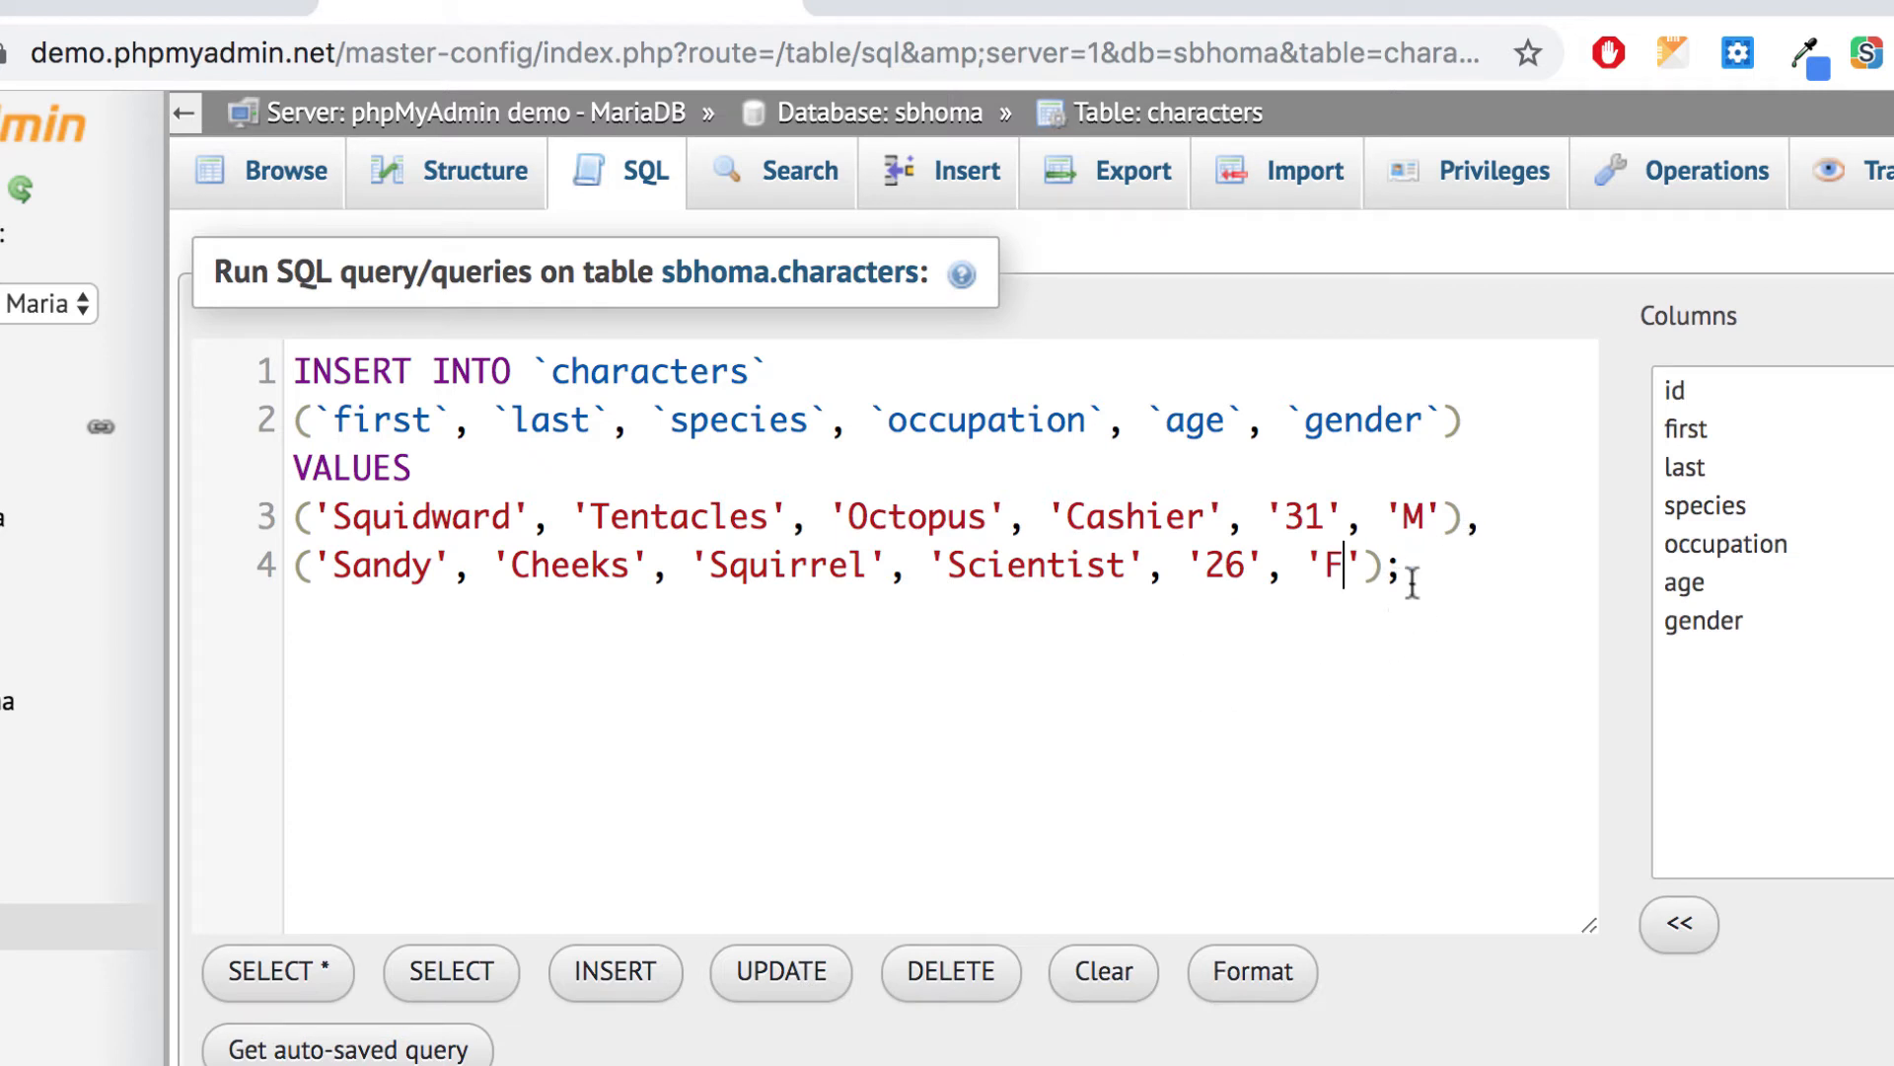
Run the edited INSERT statement and browse the characters table's rows.
drag(1413, 582, 193, 353)
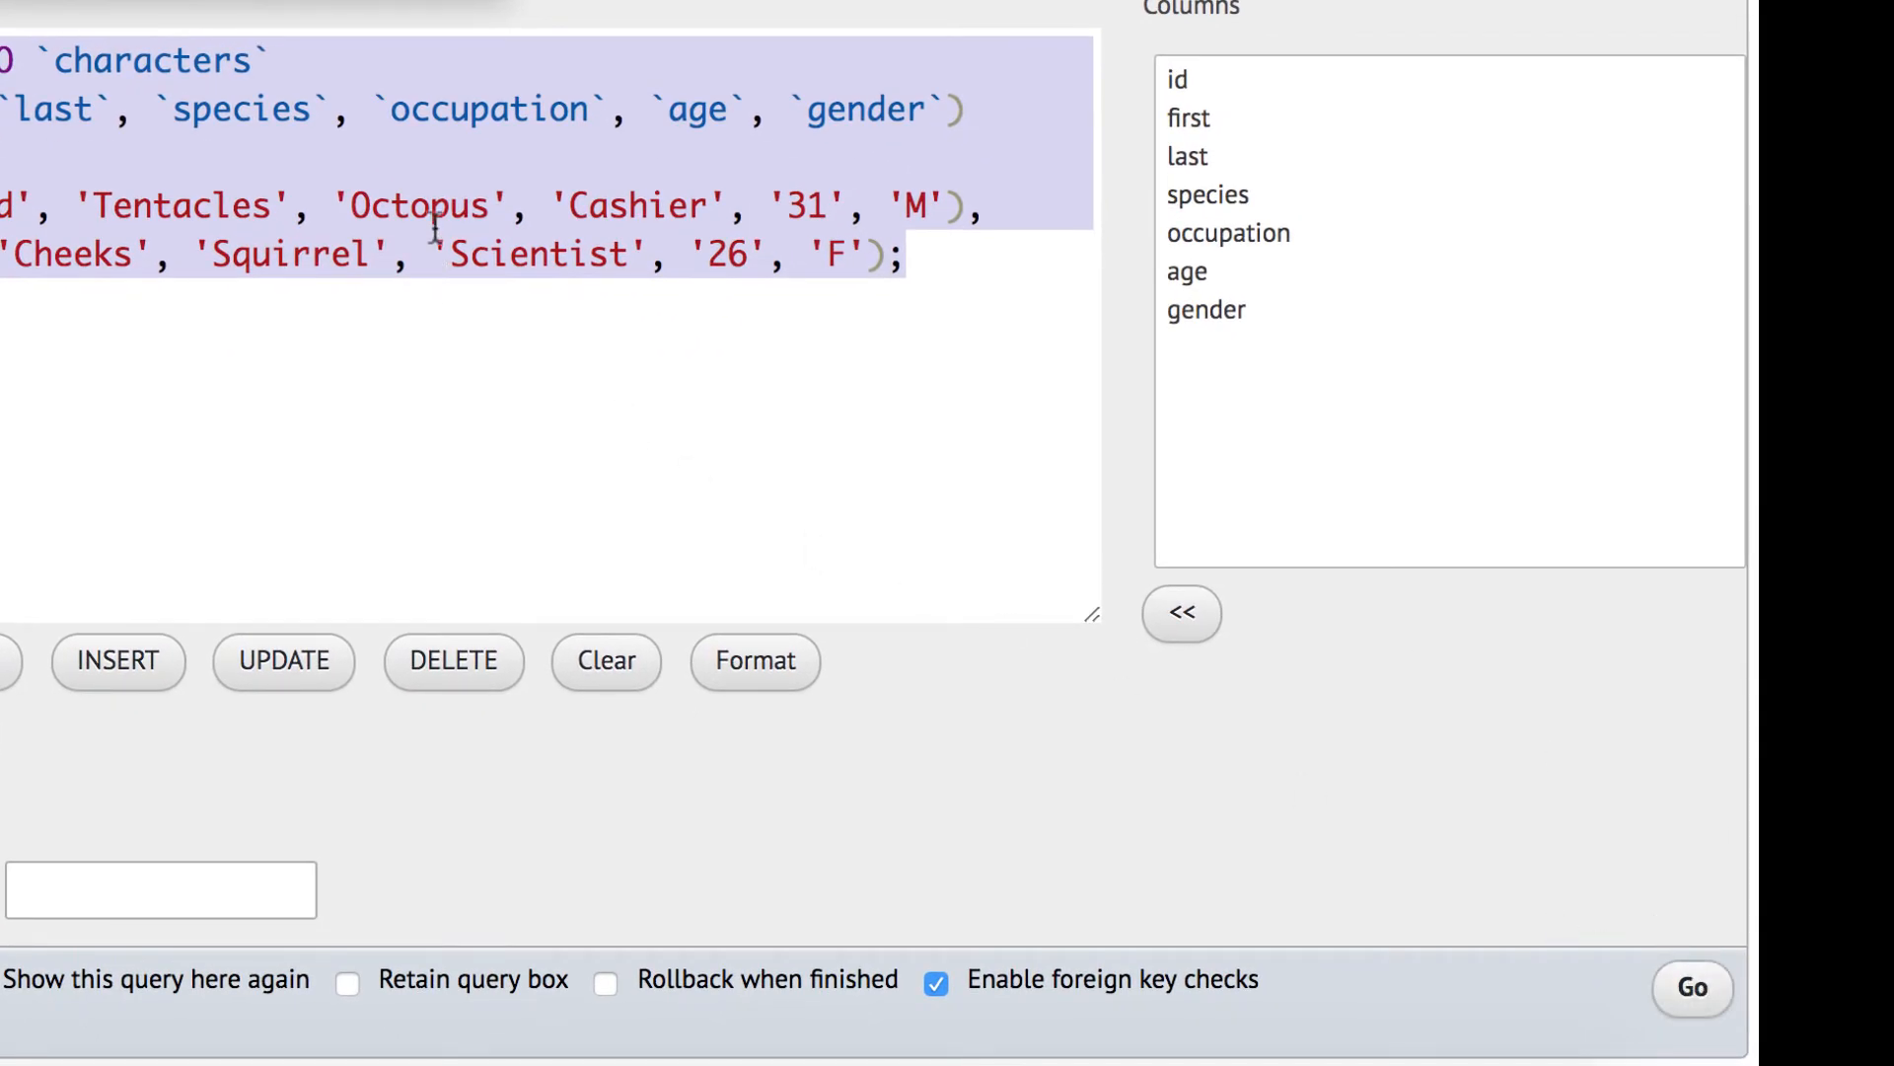
click(1693, 989)
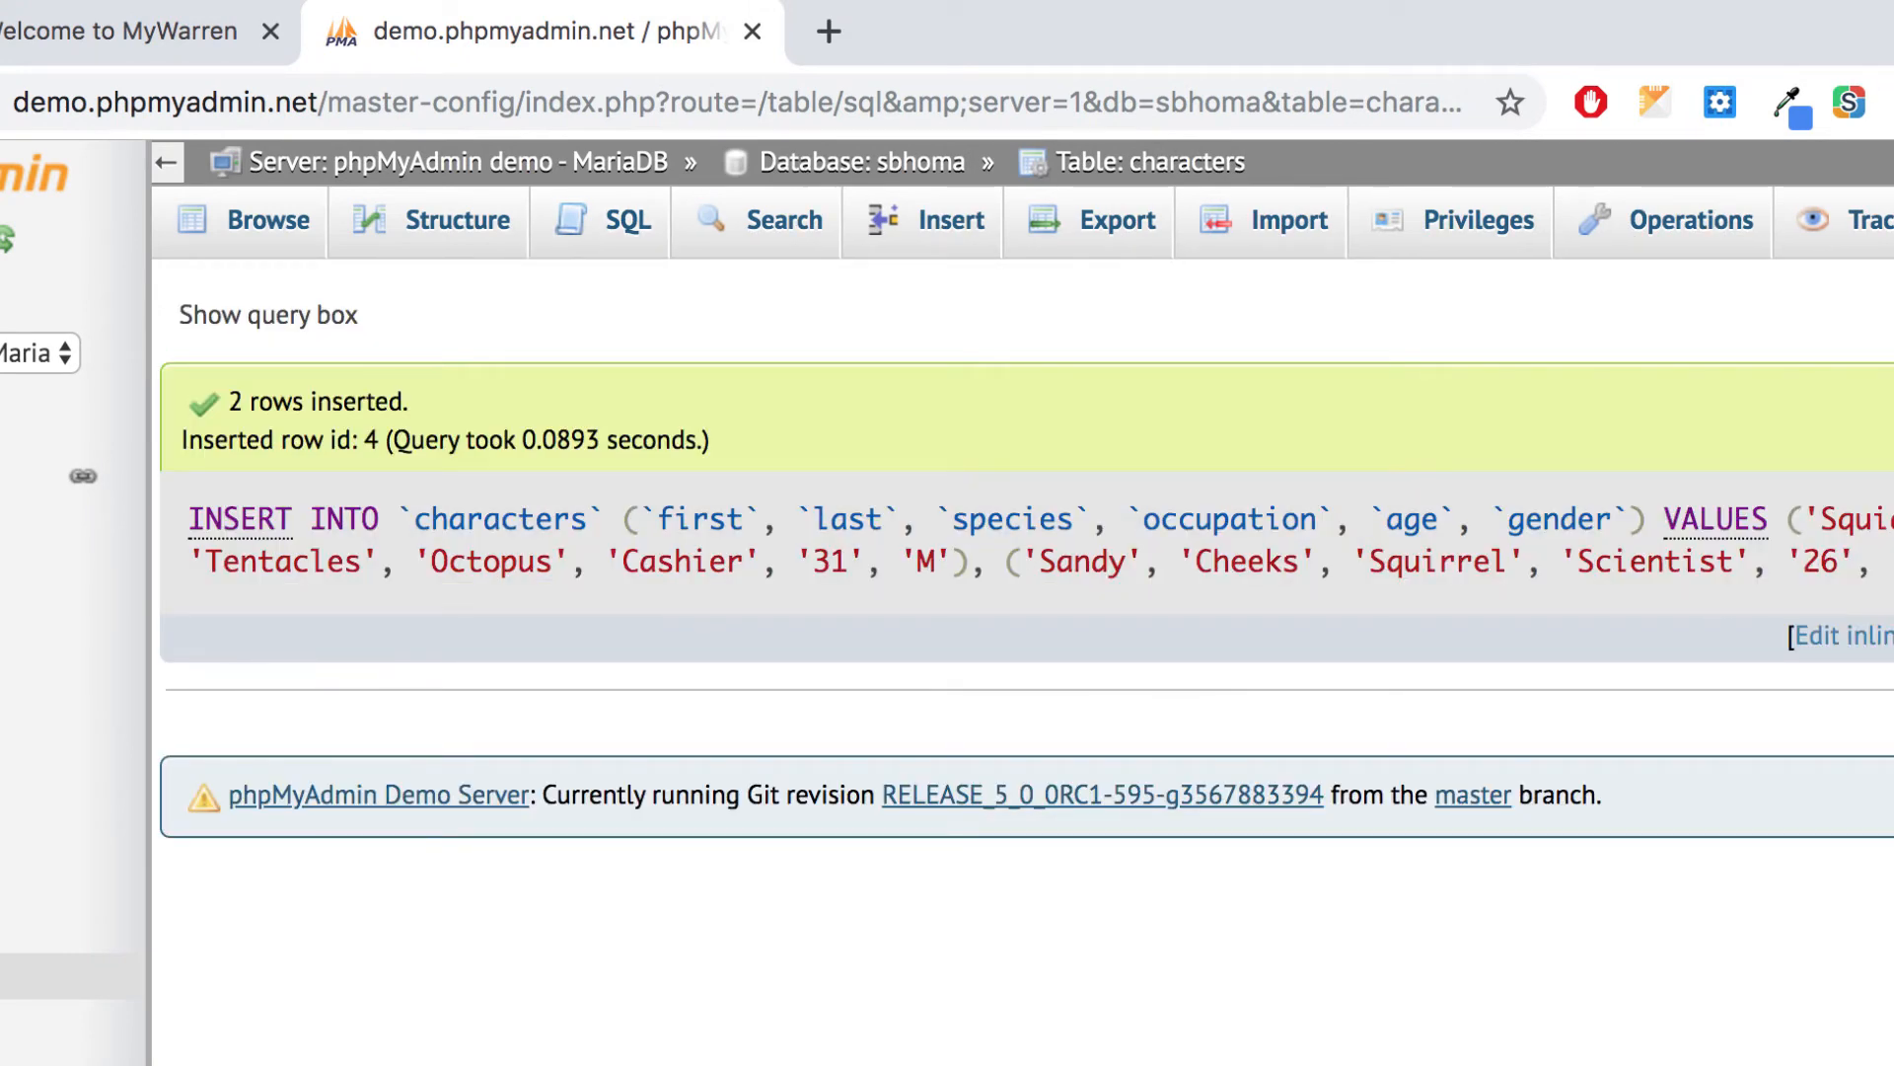
click(264, 254)
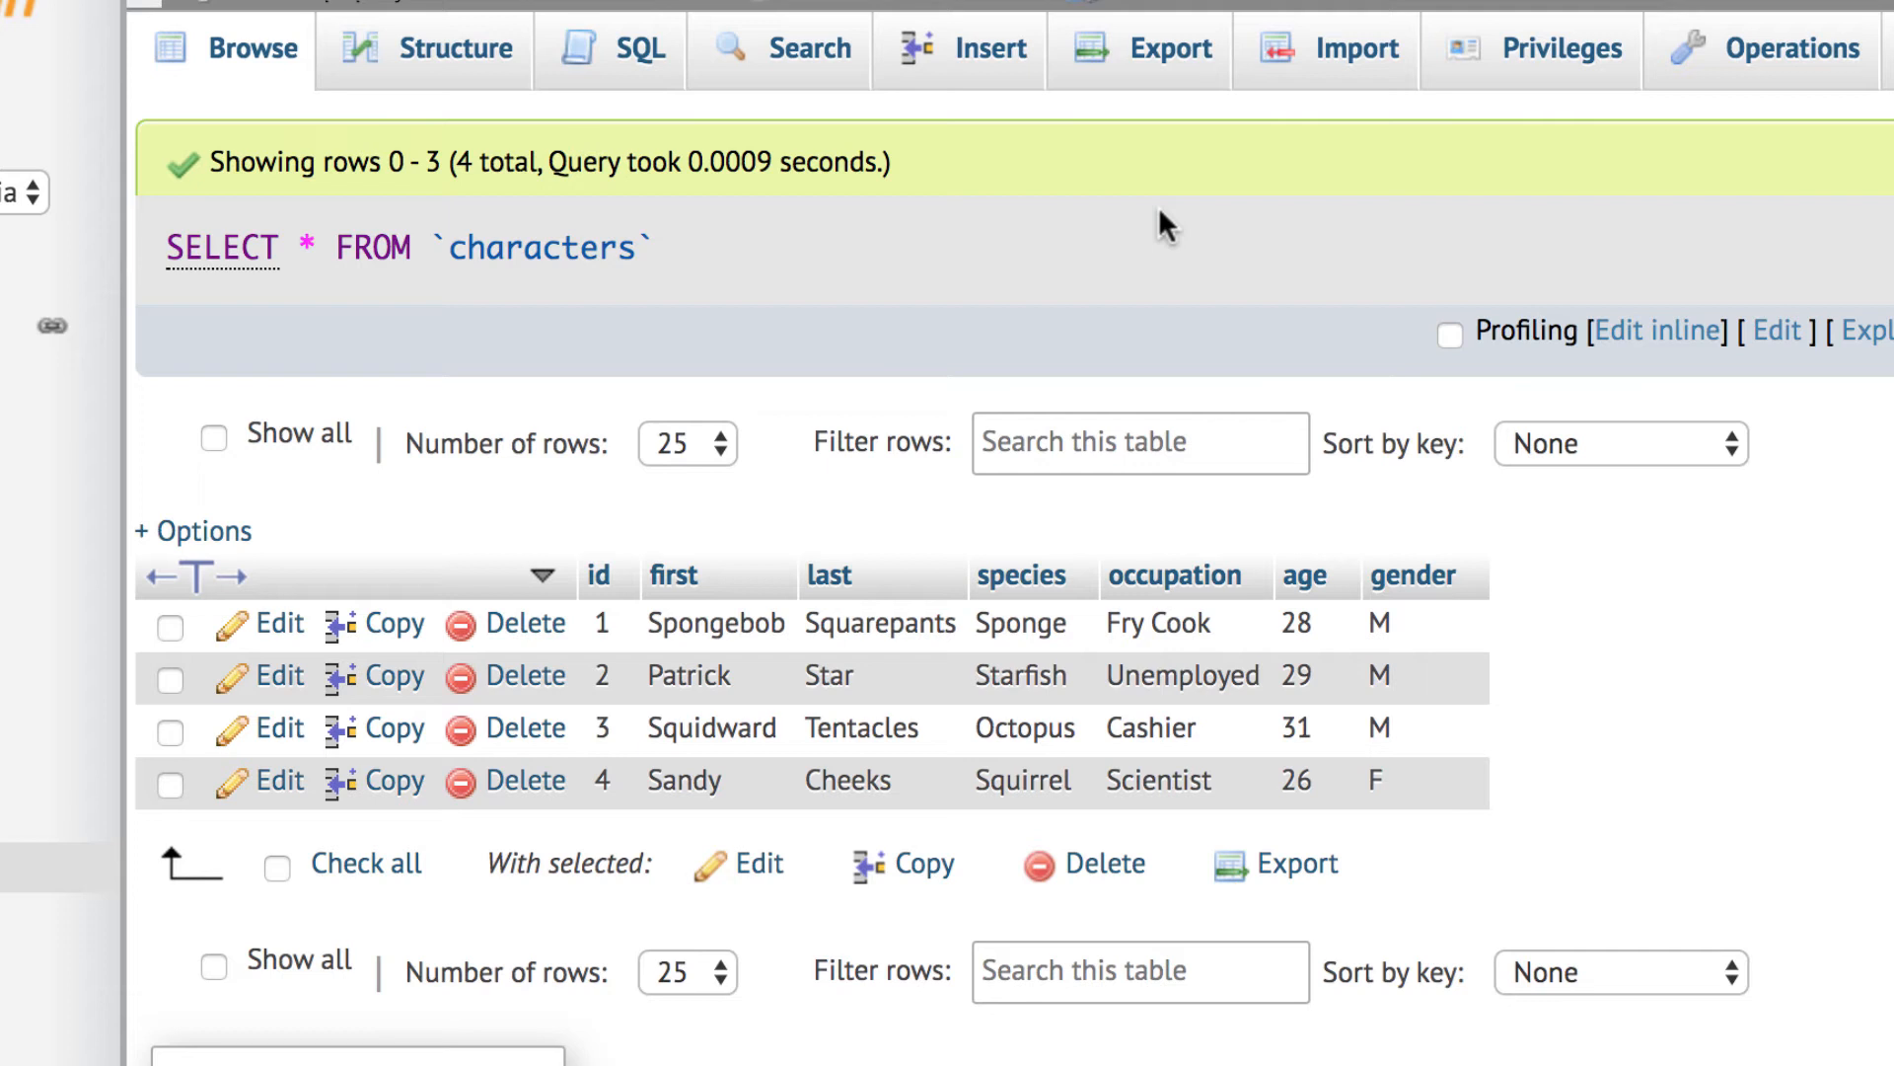
Start a new record with first Poppy, last Puff, species Puffer Fish and occupation Boating School Instructor, leaving id blank.
click(998, 59)
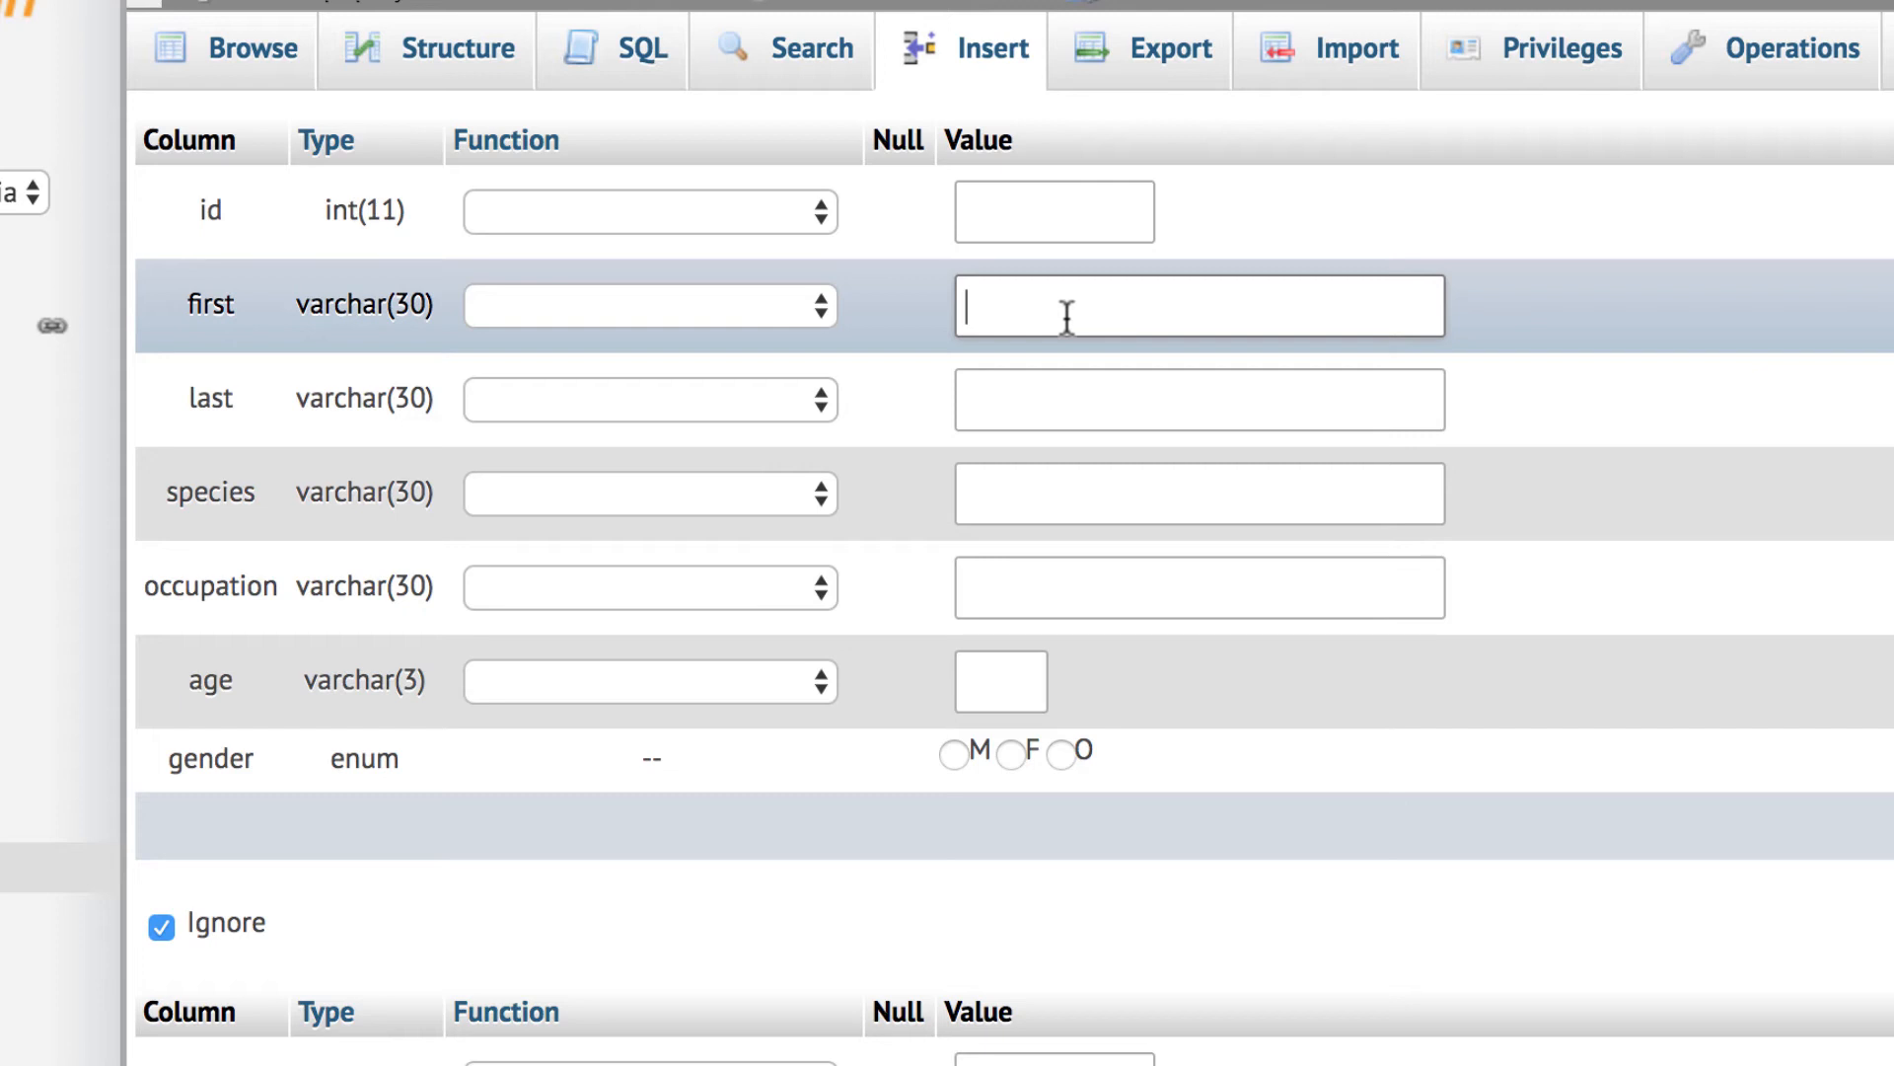
text(Poppy)
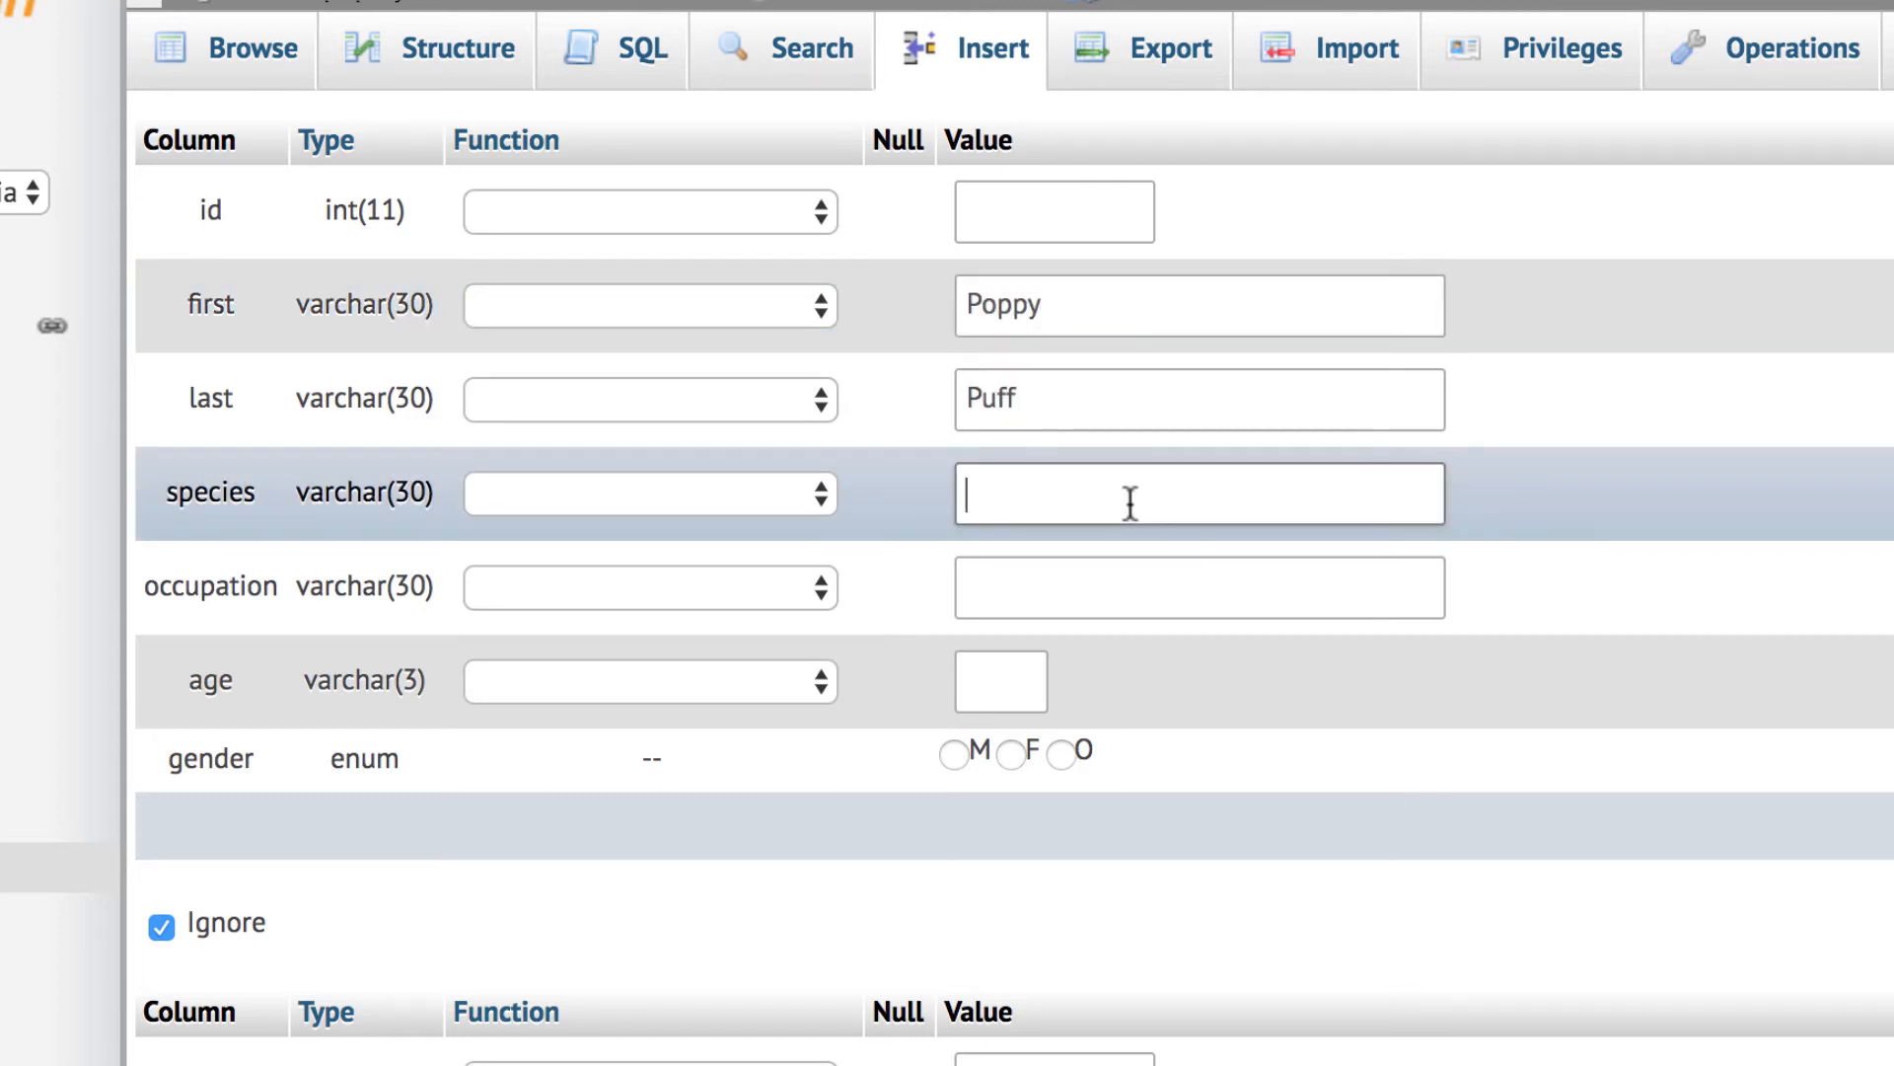
text(Puffer Fish)
click(1138, 596)
text(Boating School Instructor)
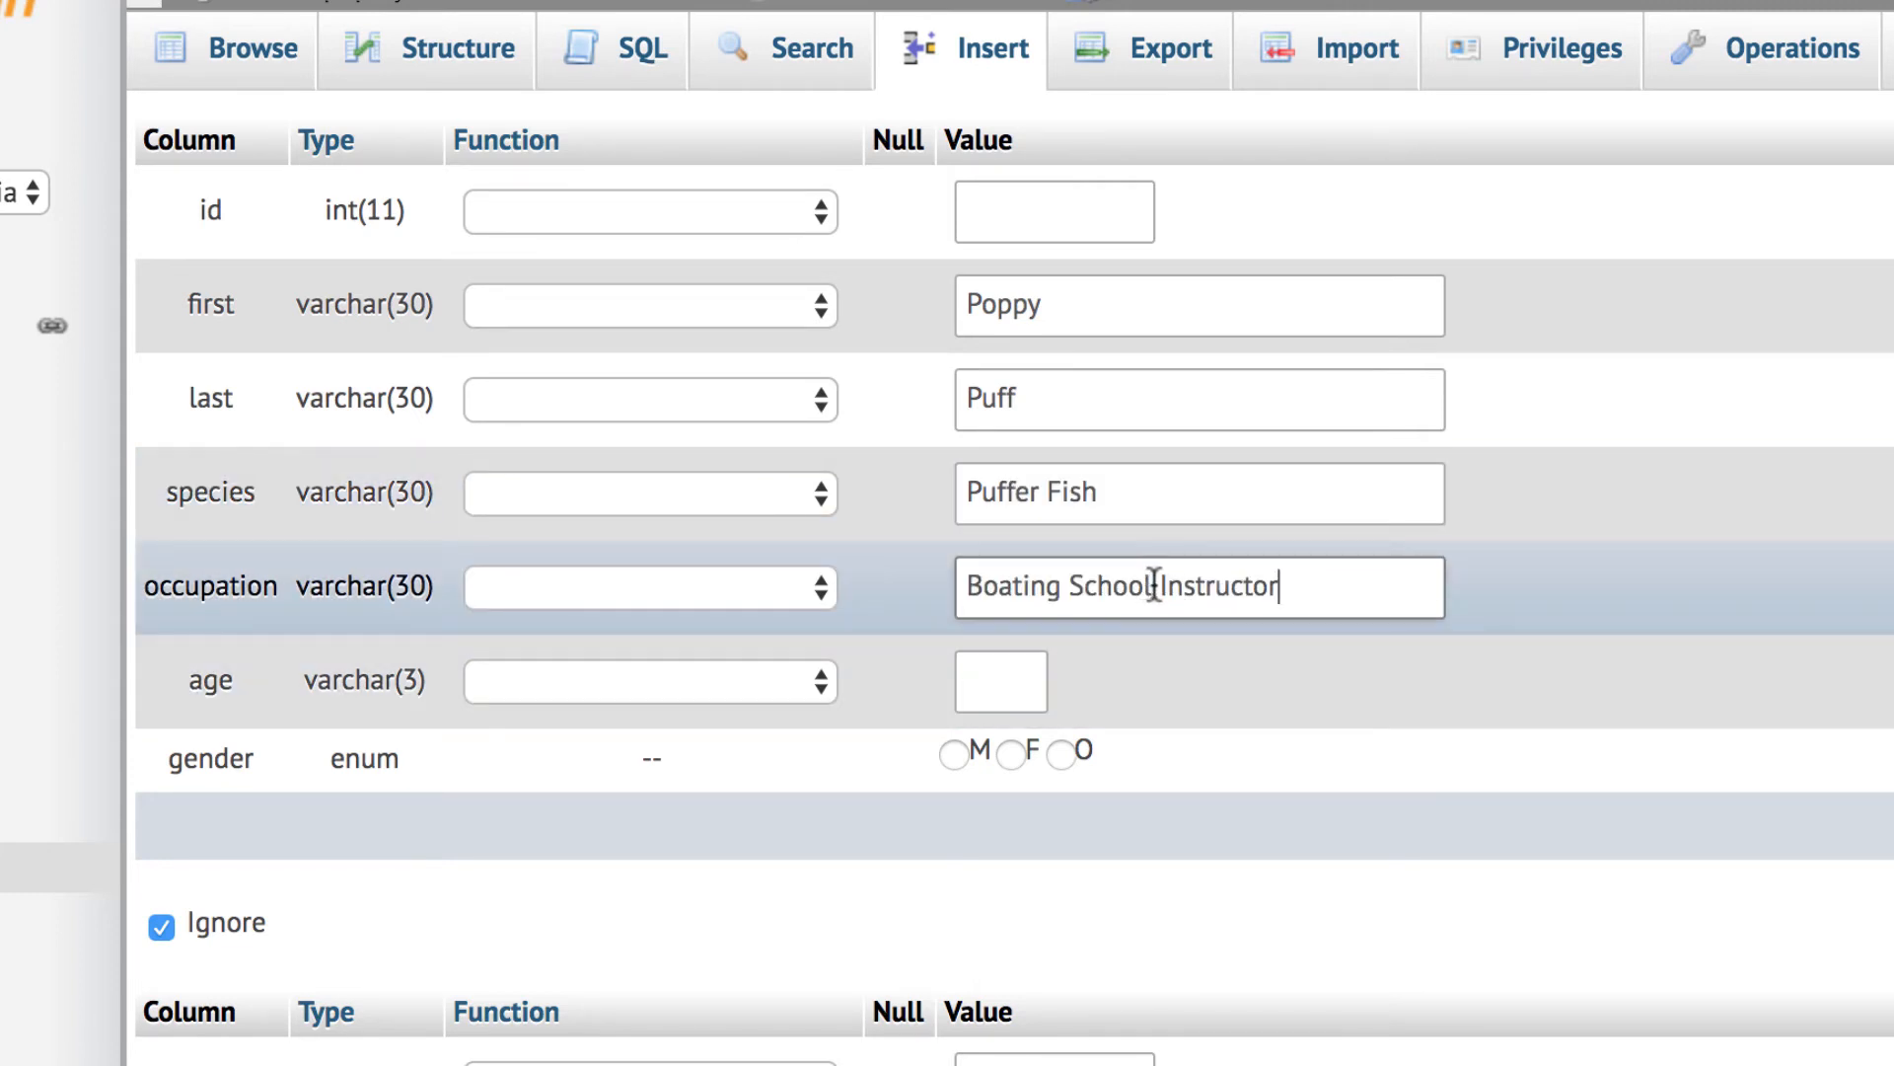
Change Poppy Puff's occupation to Driving Instructor and complete the record with age 55 and gender F.
drag(1153, 585, 826, 578)
text(Dri)
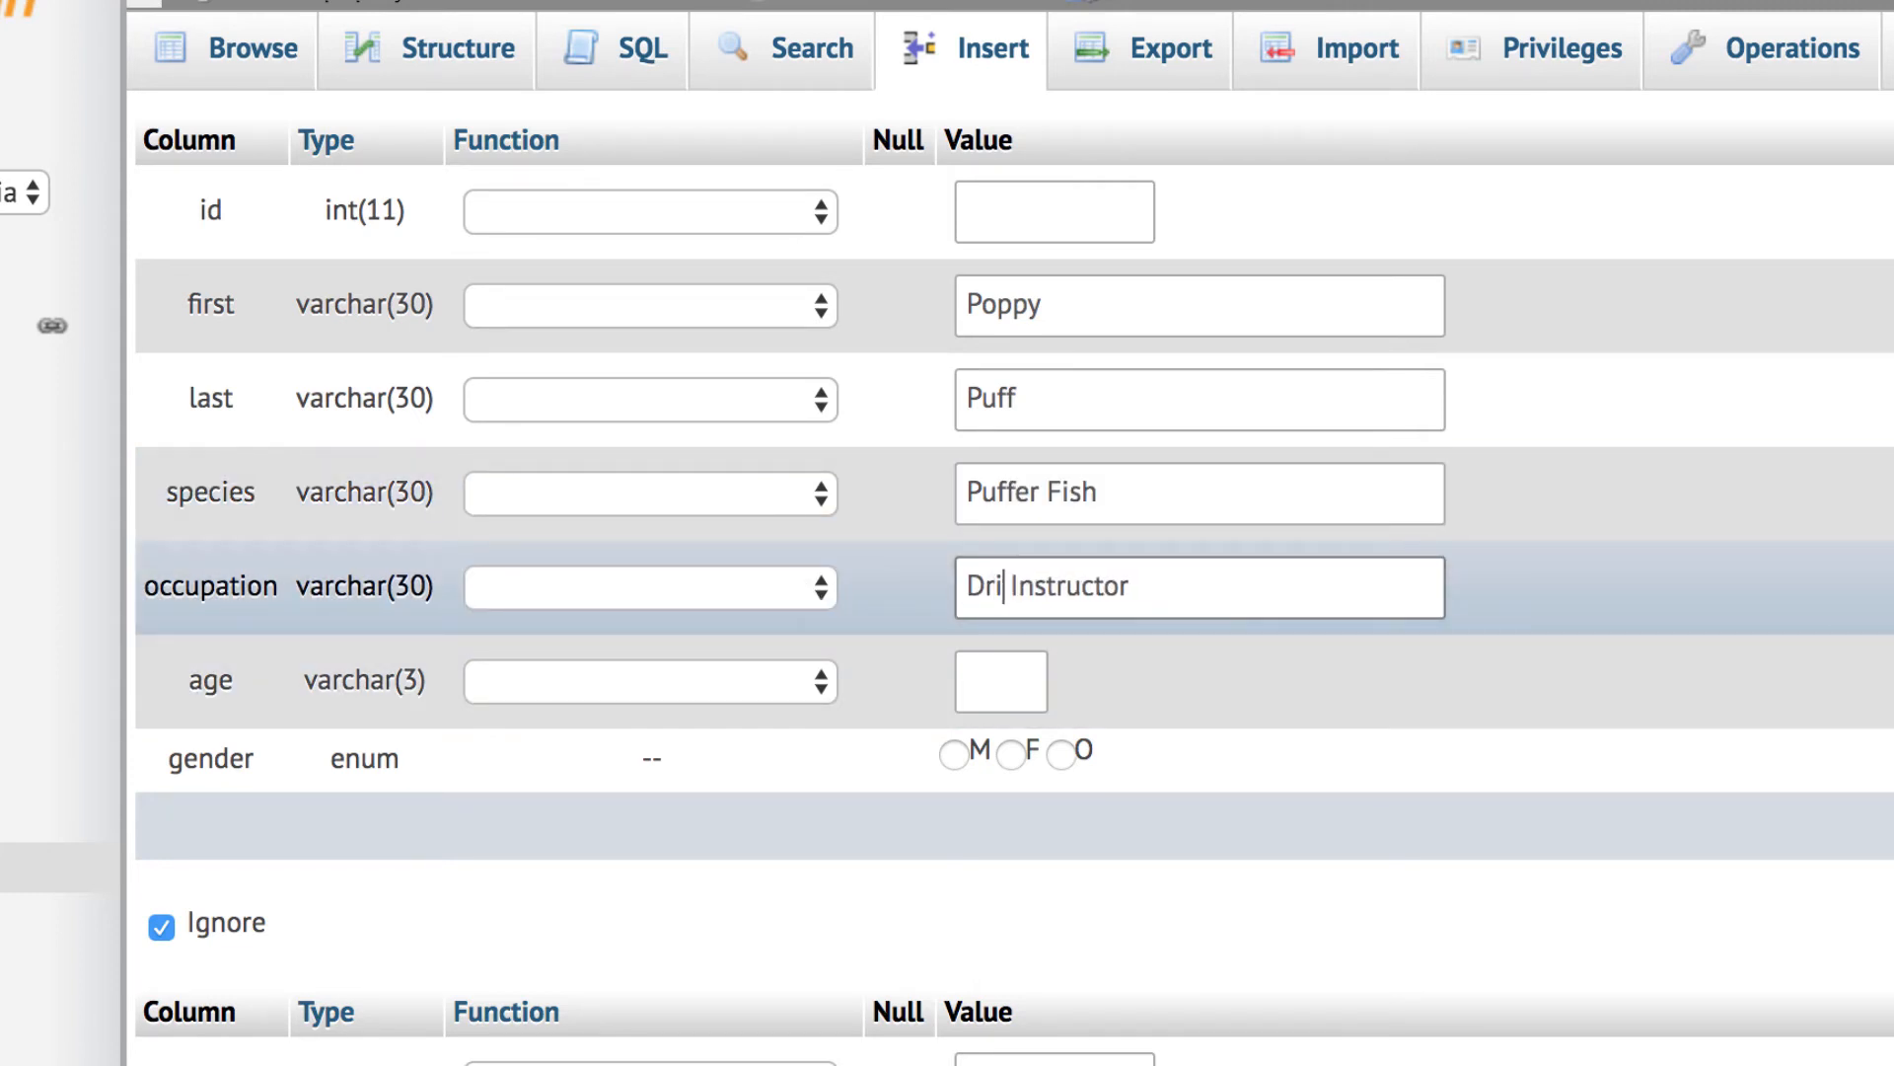
text(ving)
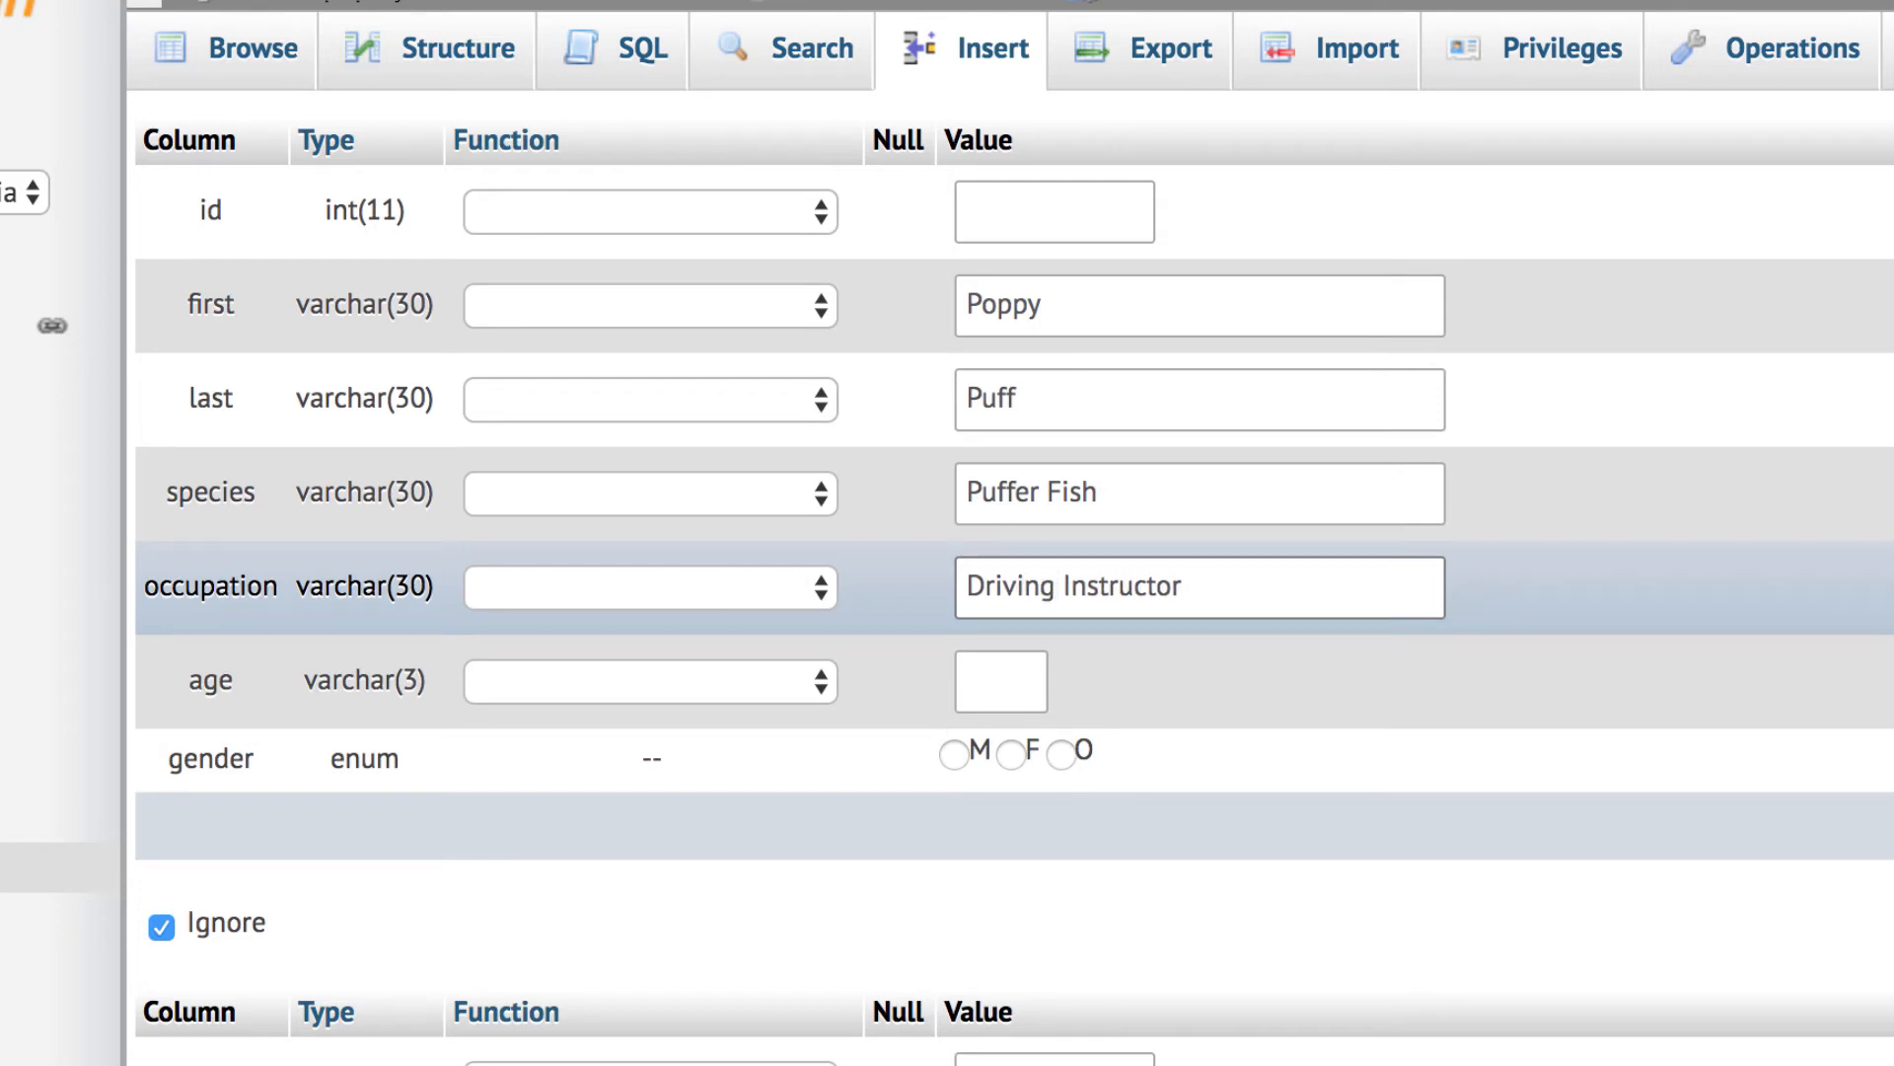
click(998, 671)
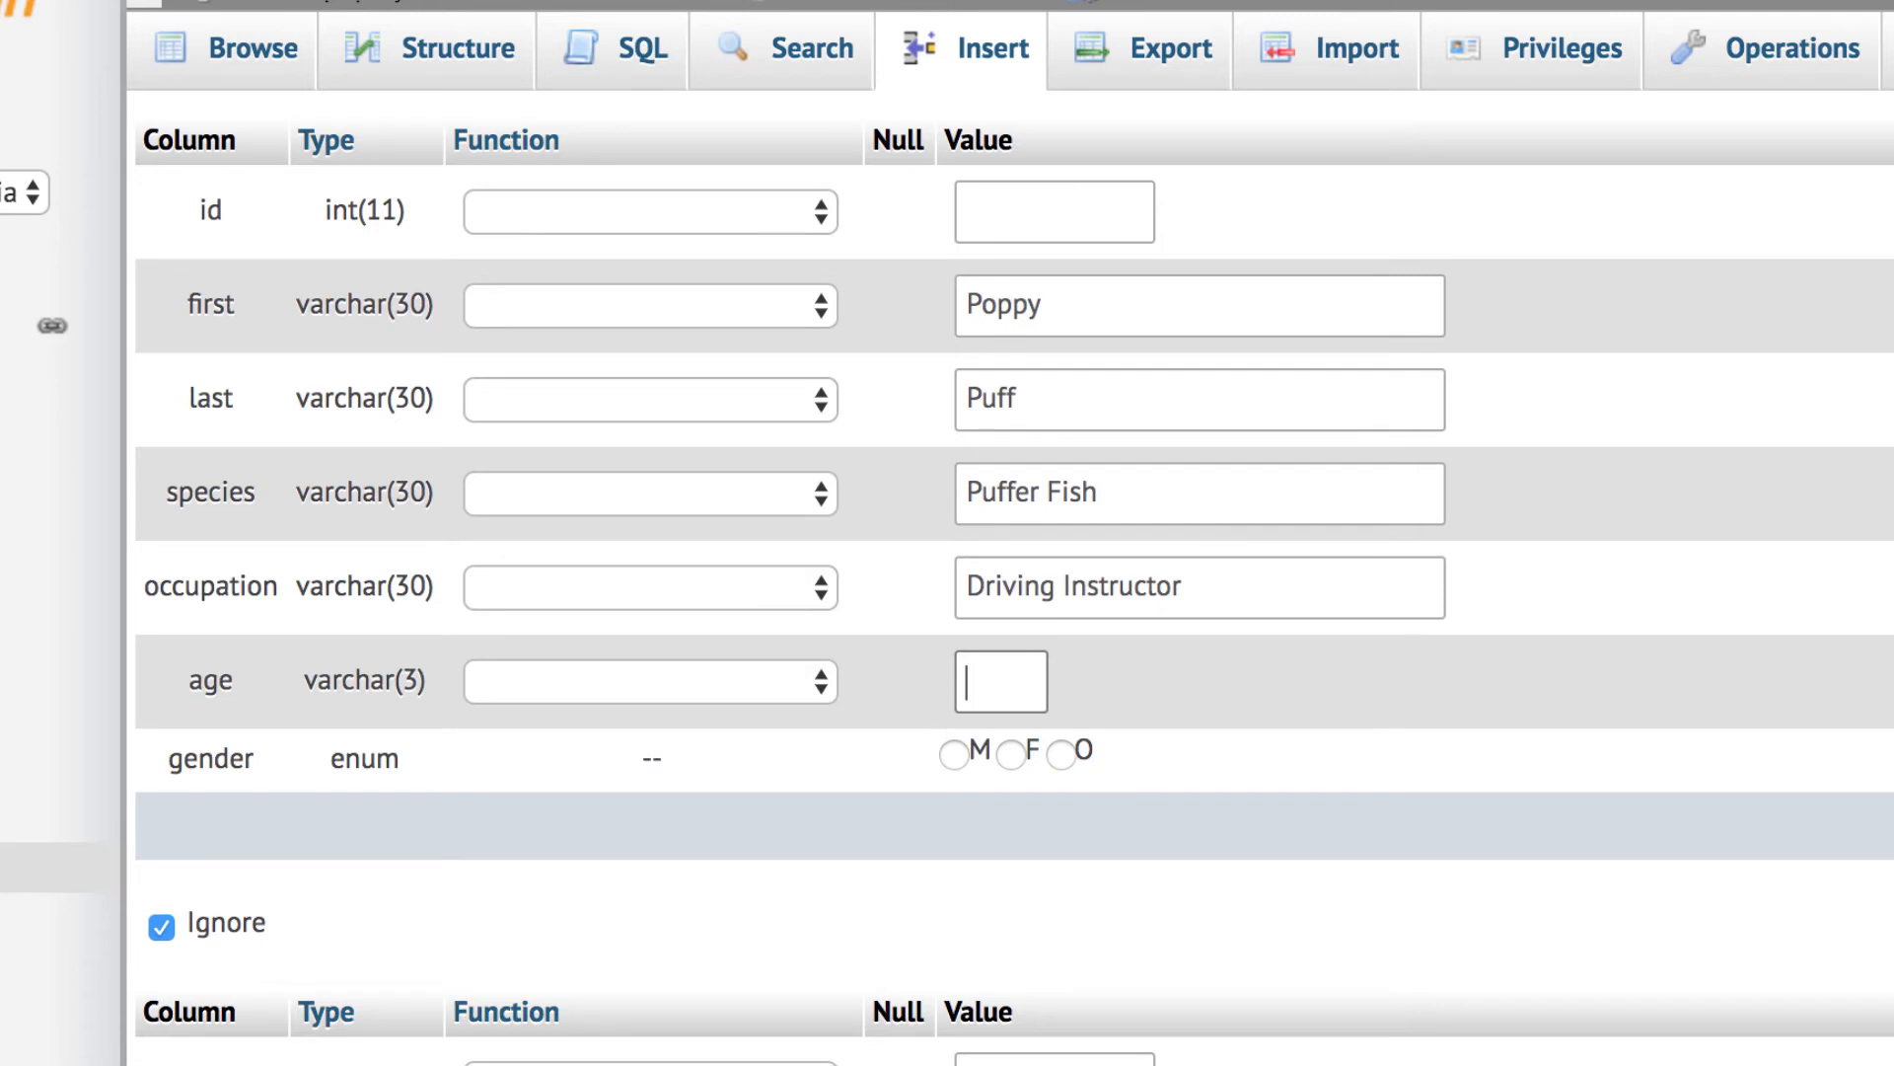
text(55)
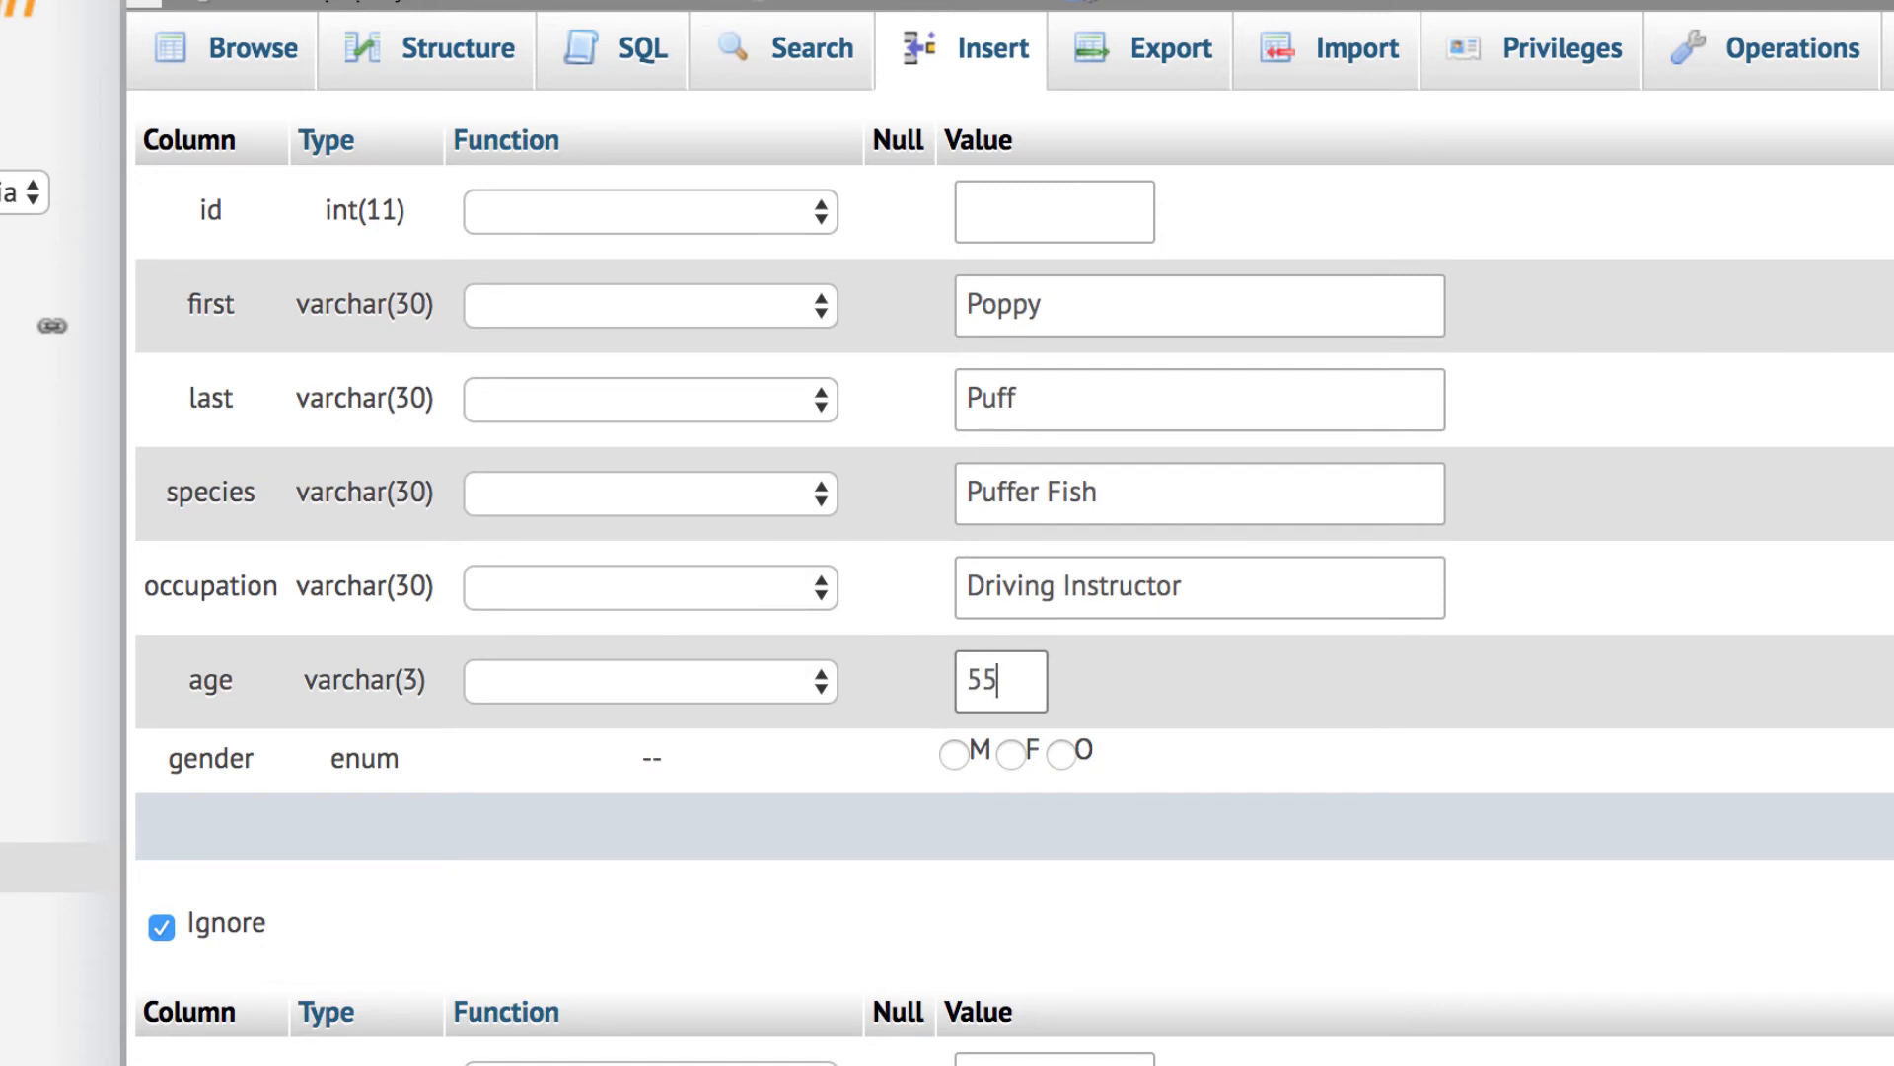
click(1009, 750)
Fill in the second record with first Pearl, last Krabs, species Whale, occupation Student, age 18 and gender F, leaving id blank.
scroll(1164, 759, down, 5)
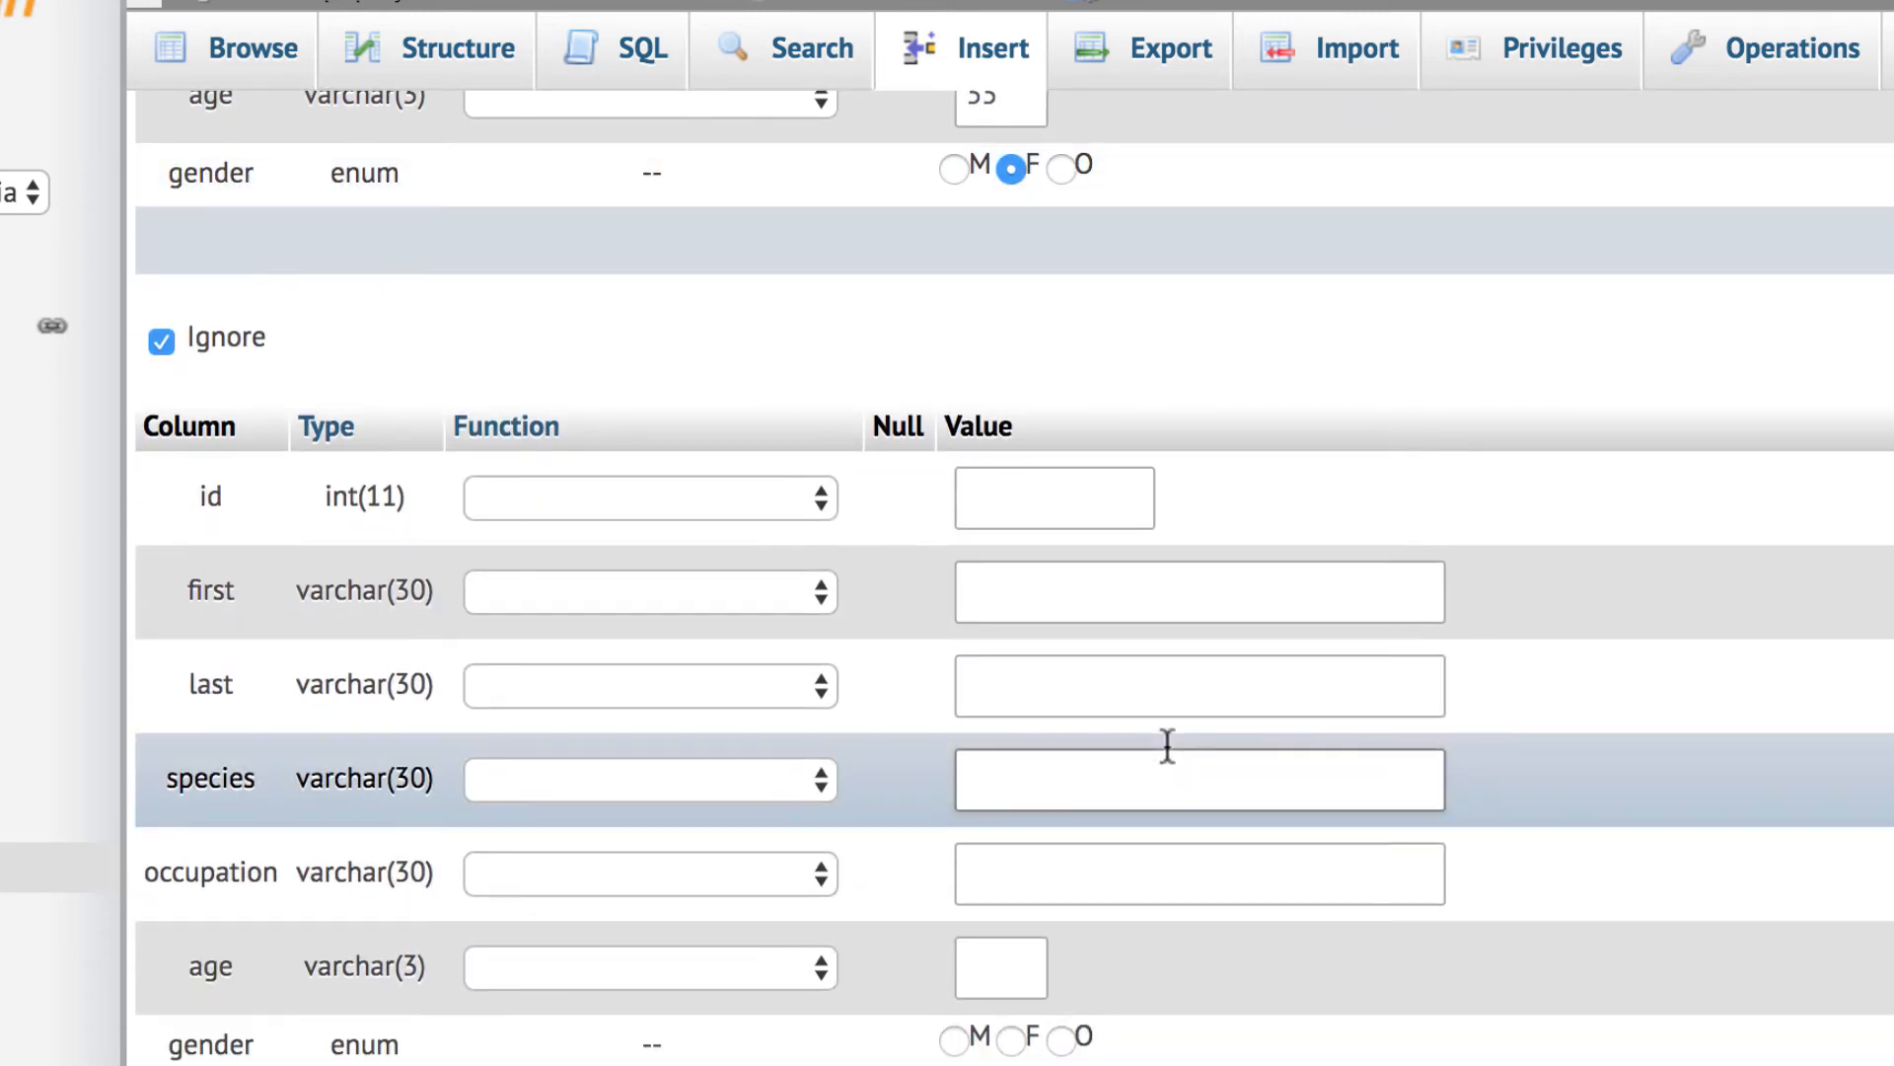
click(1205, 879)
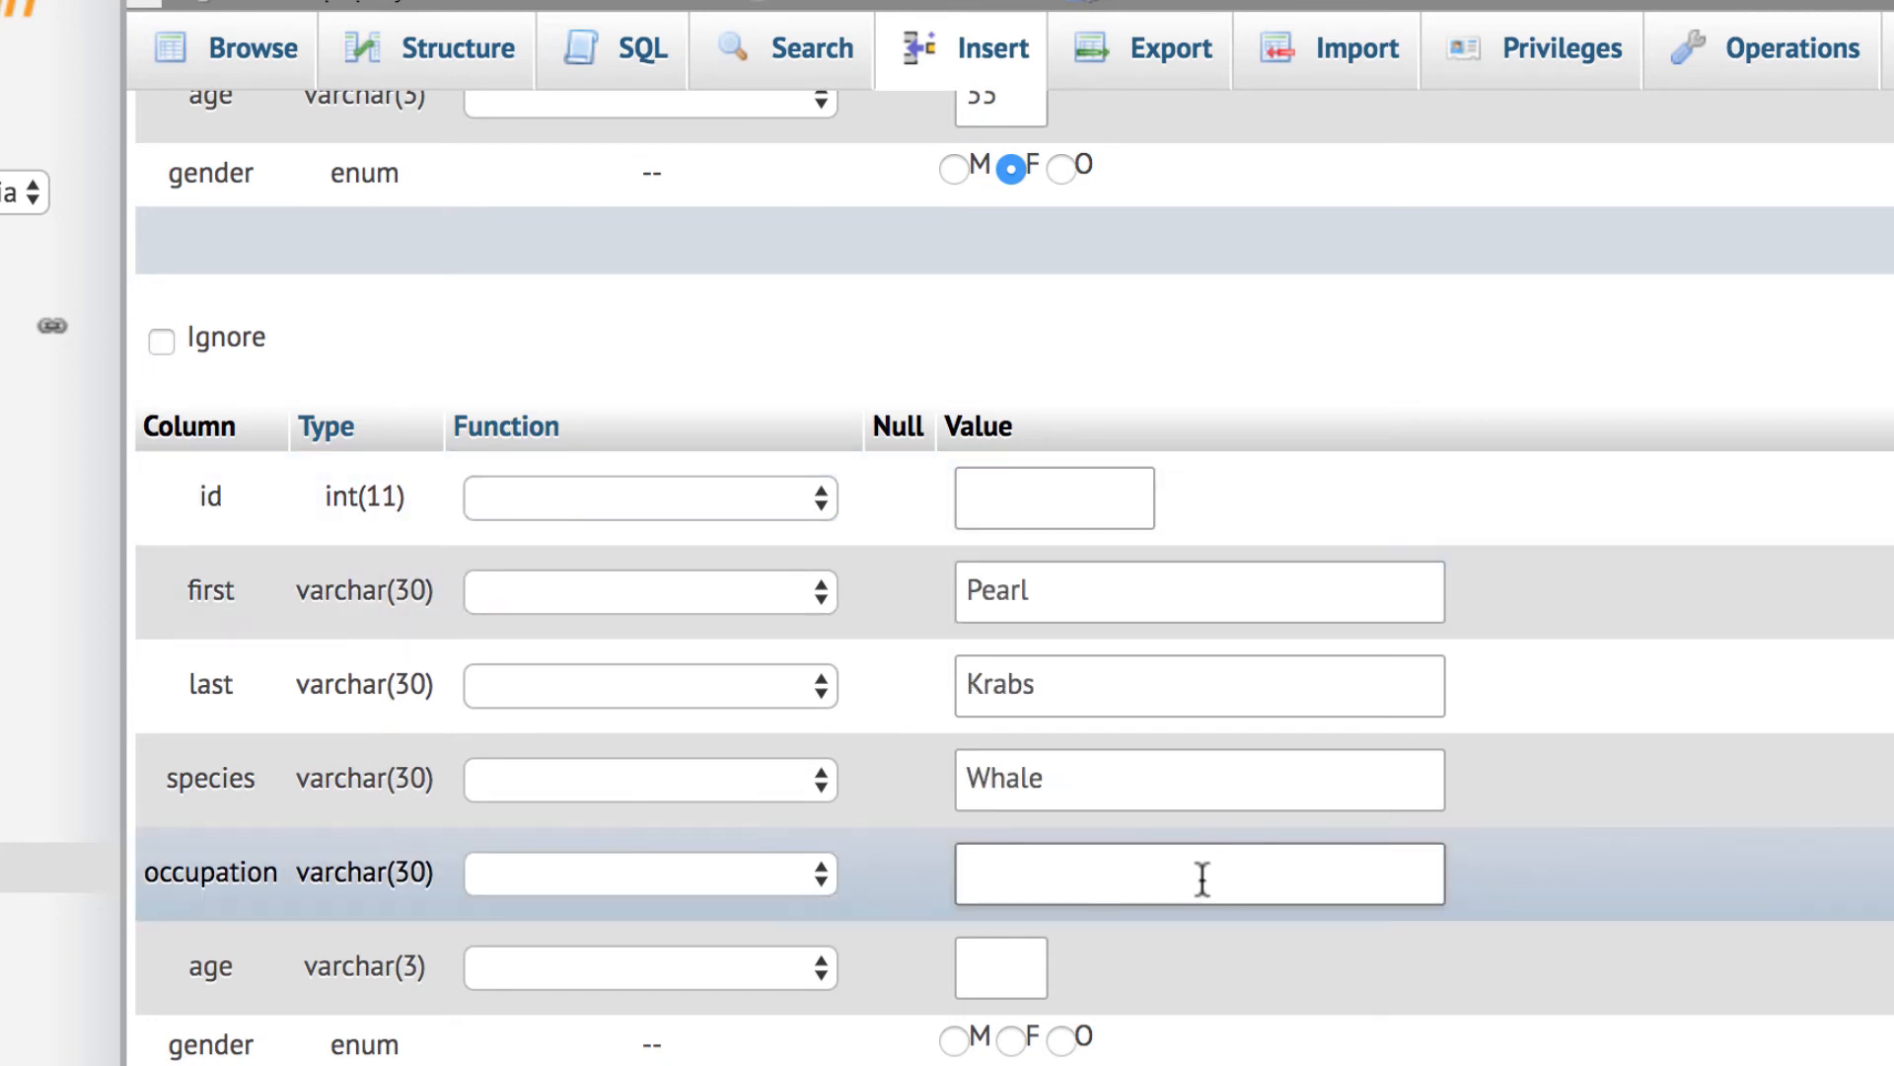
text(Student)
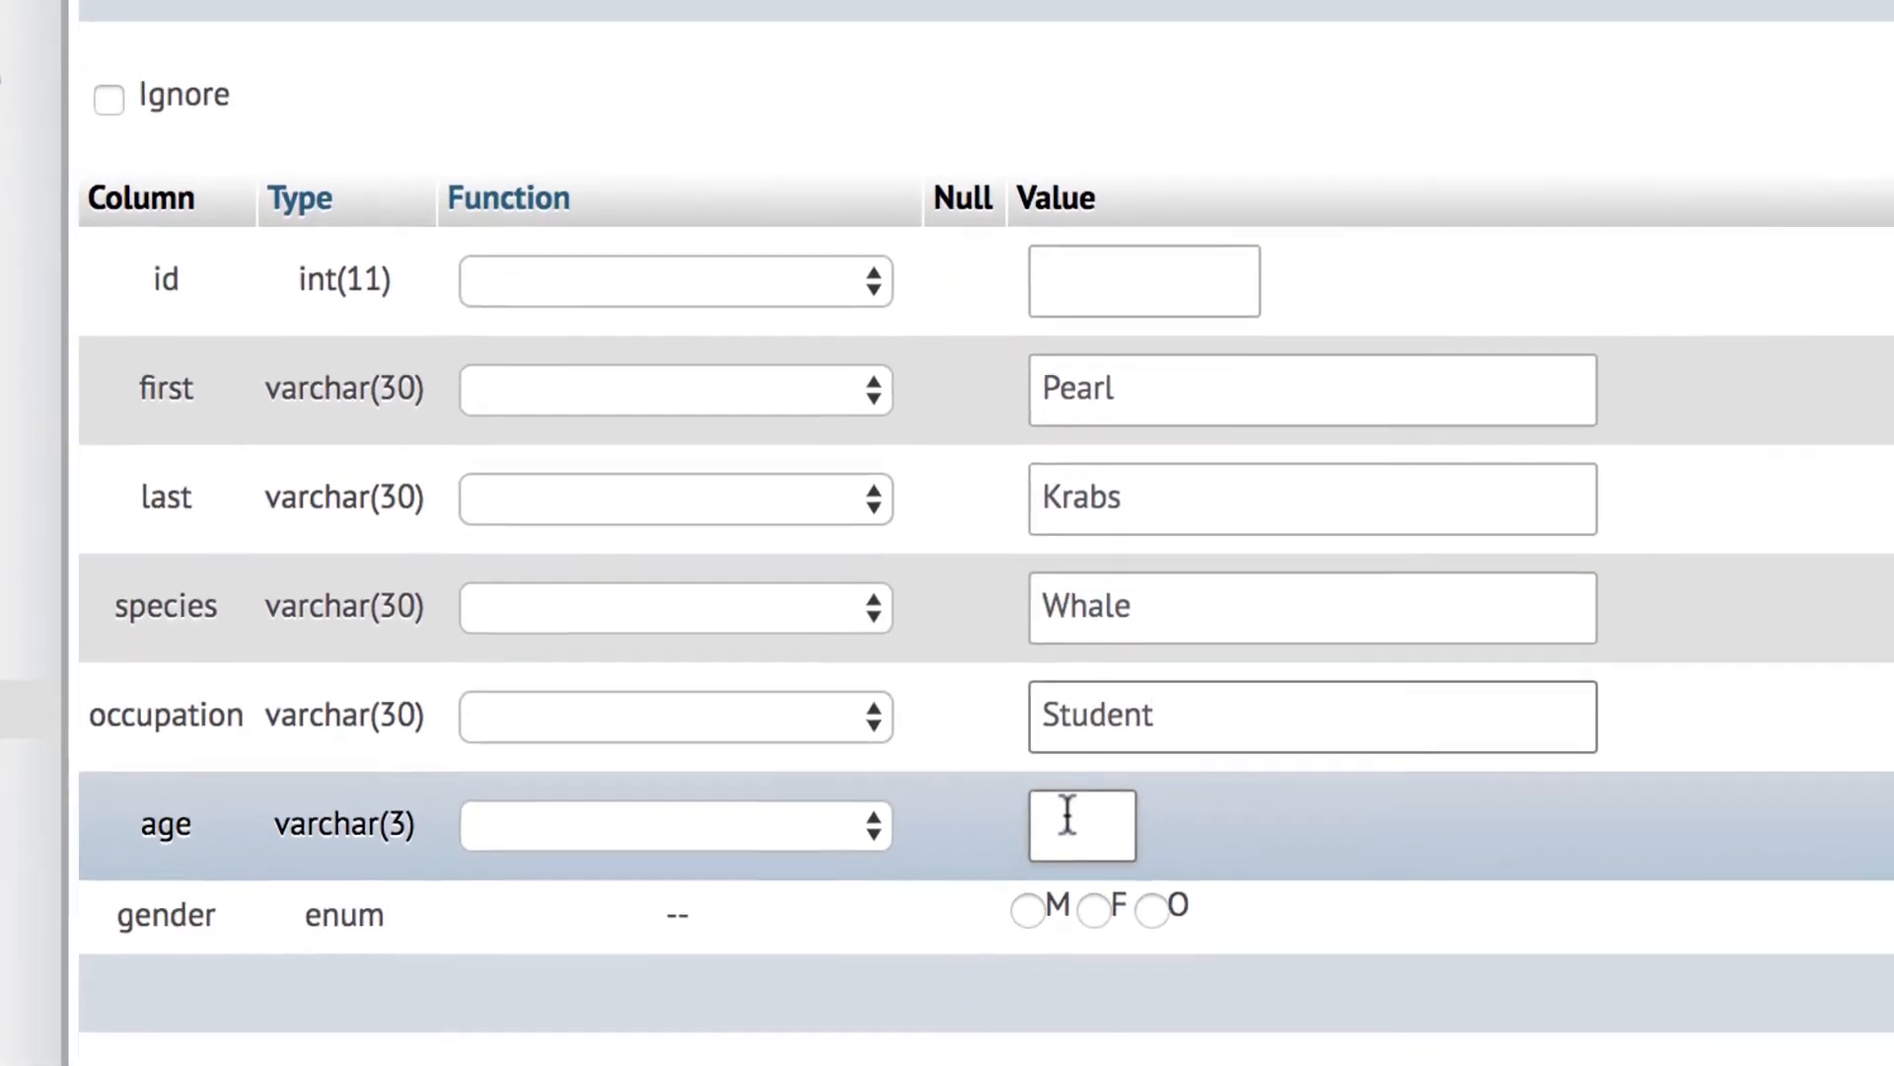
click(1067, 815)
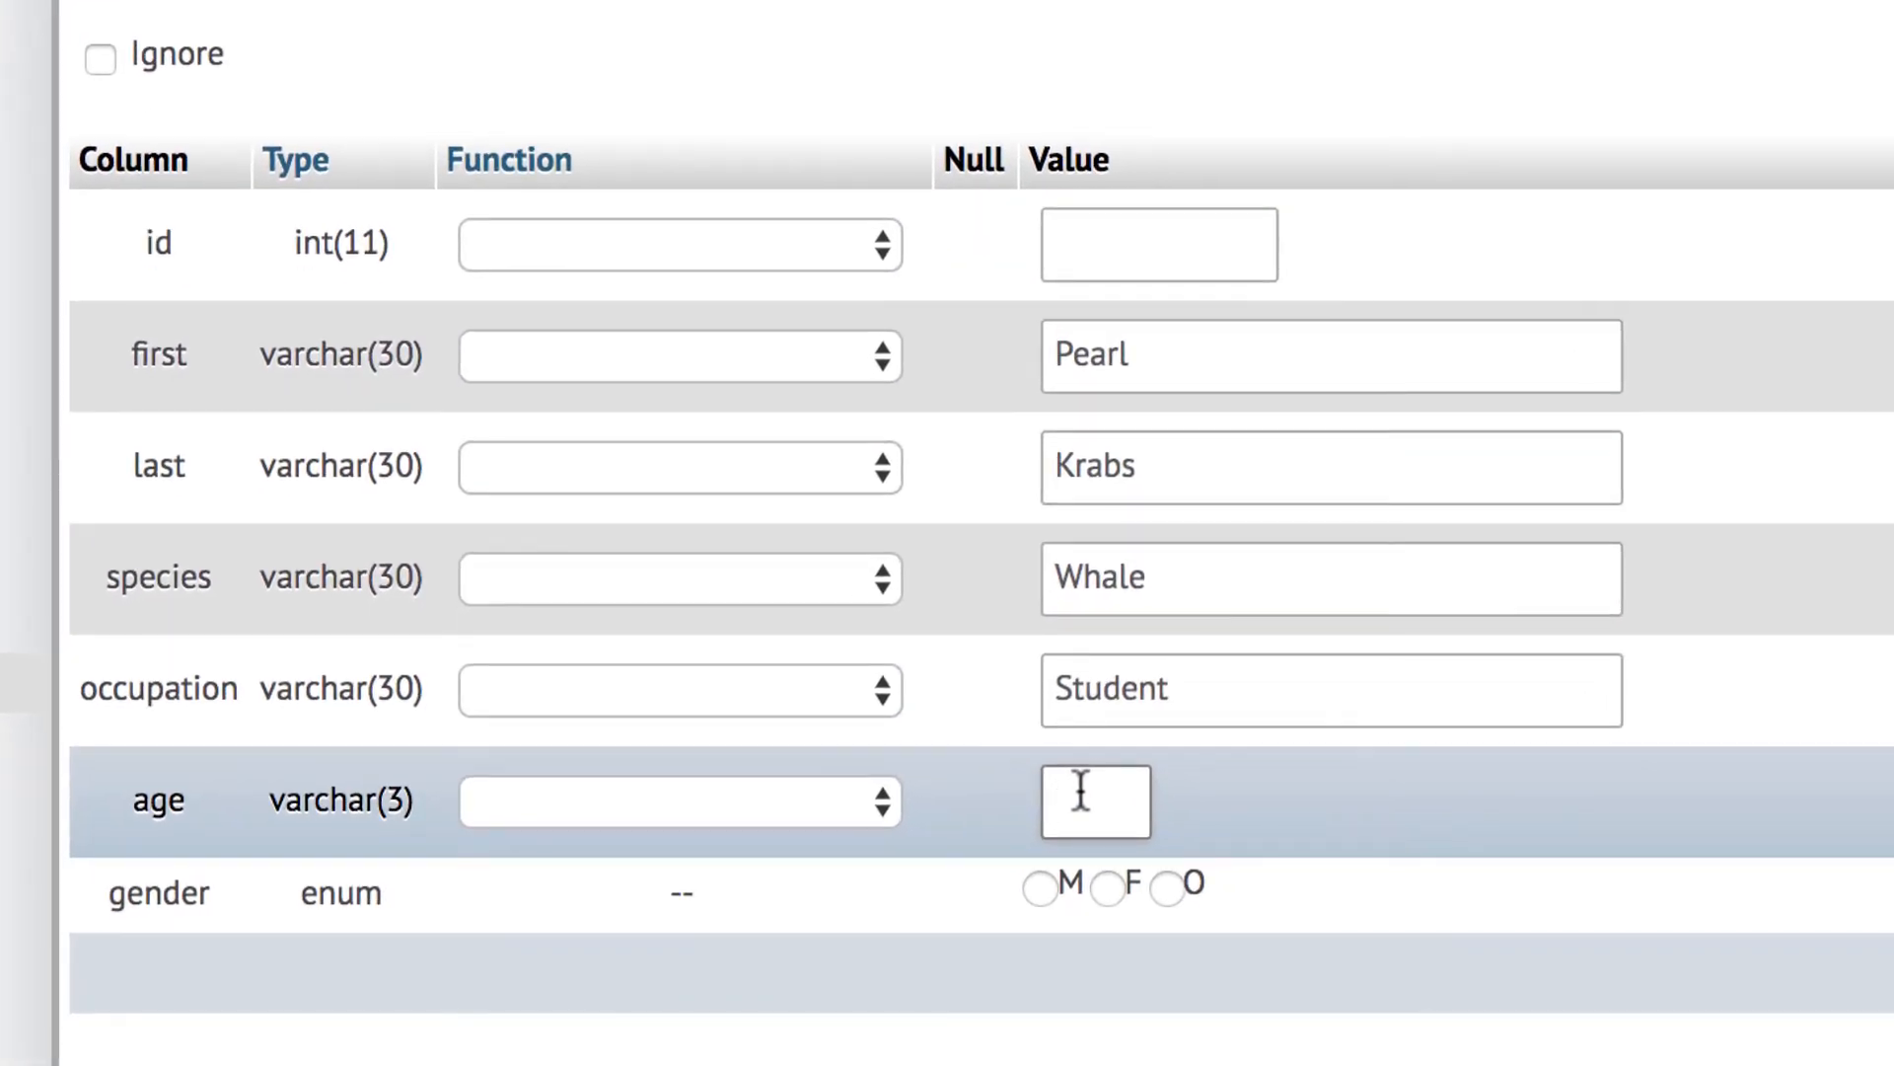
text(18)
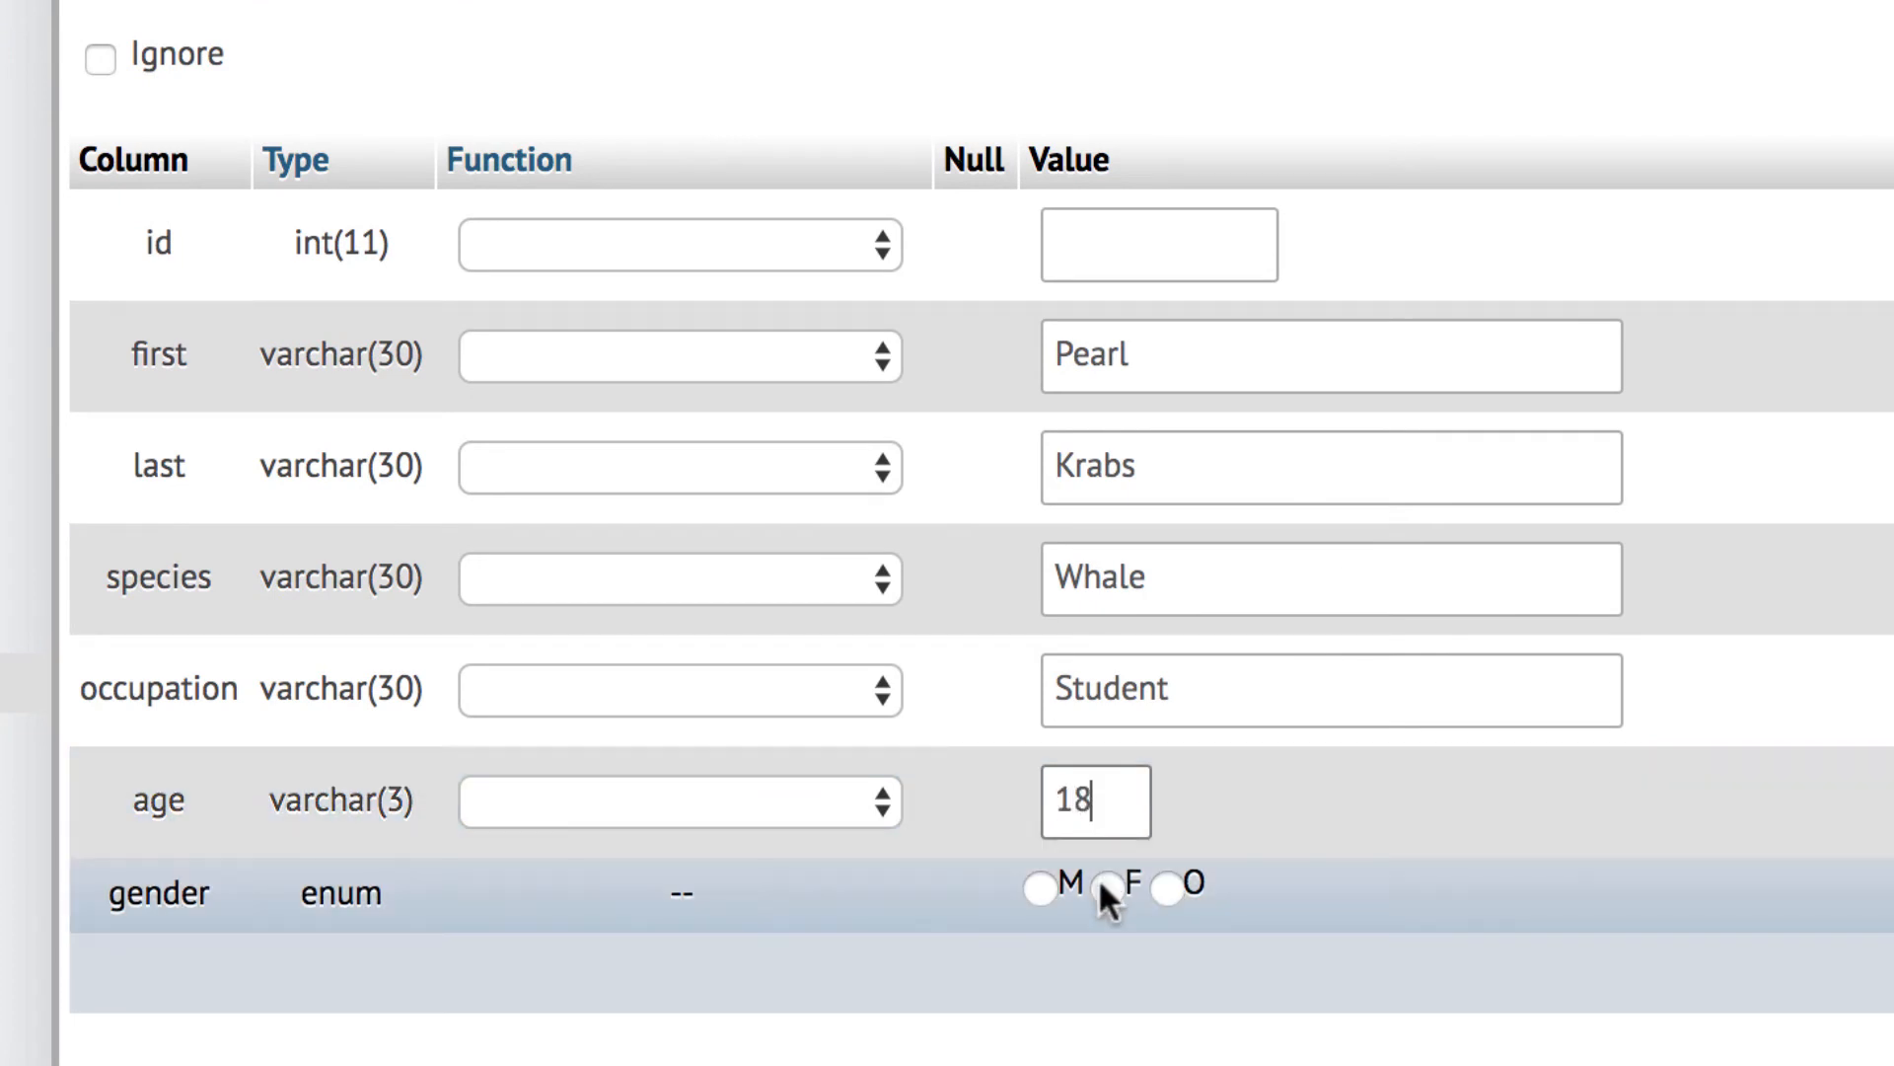
click(1105, 885)
Review both filled-in records, insert them into the characters table and browse its rows.
scroll(1413, 636, up, 6)
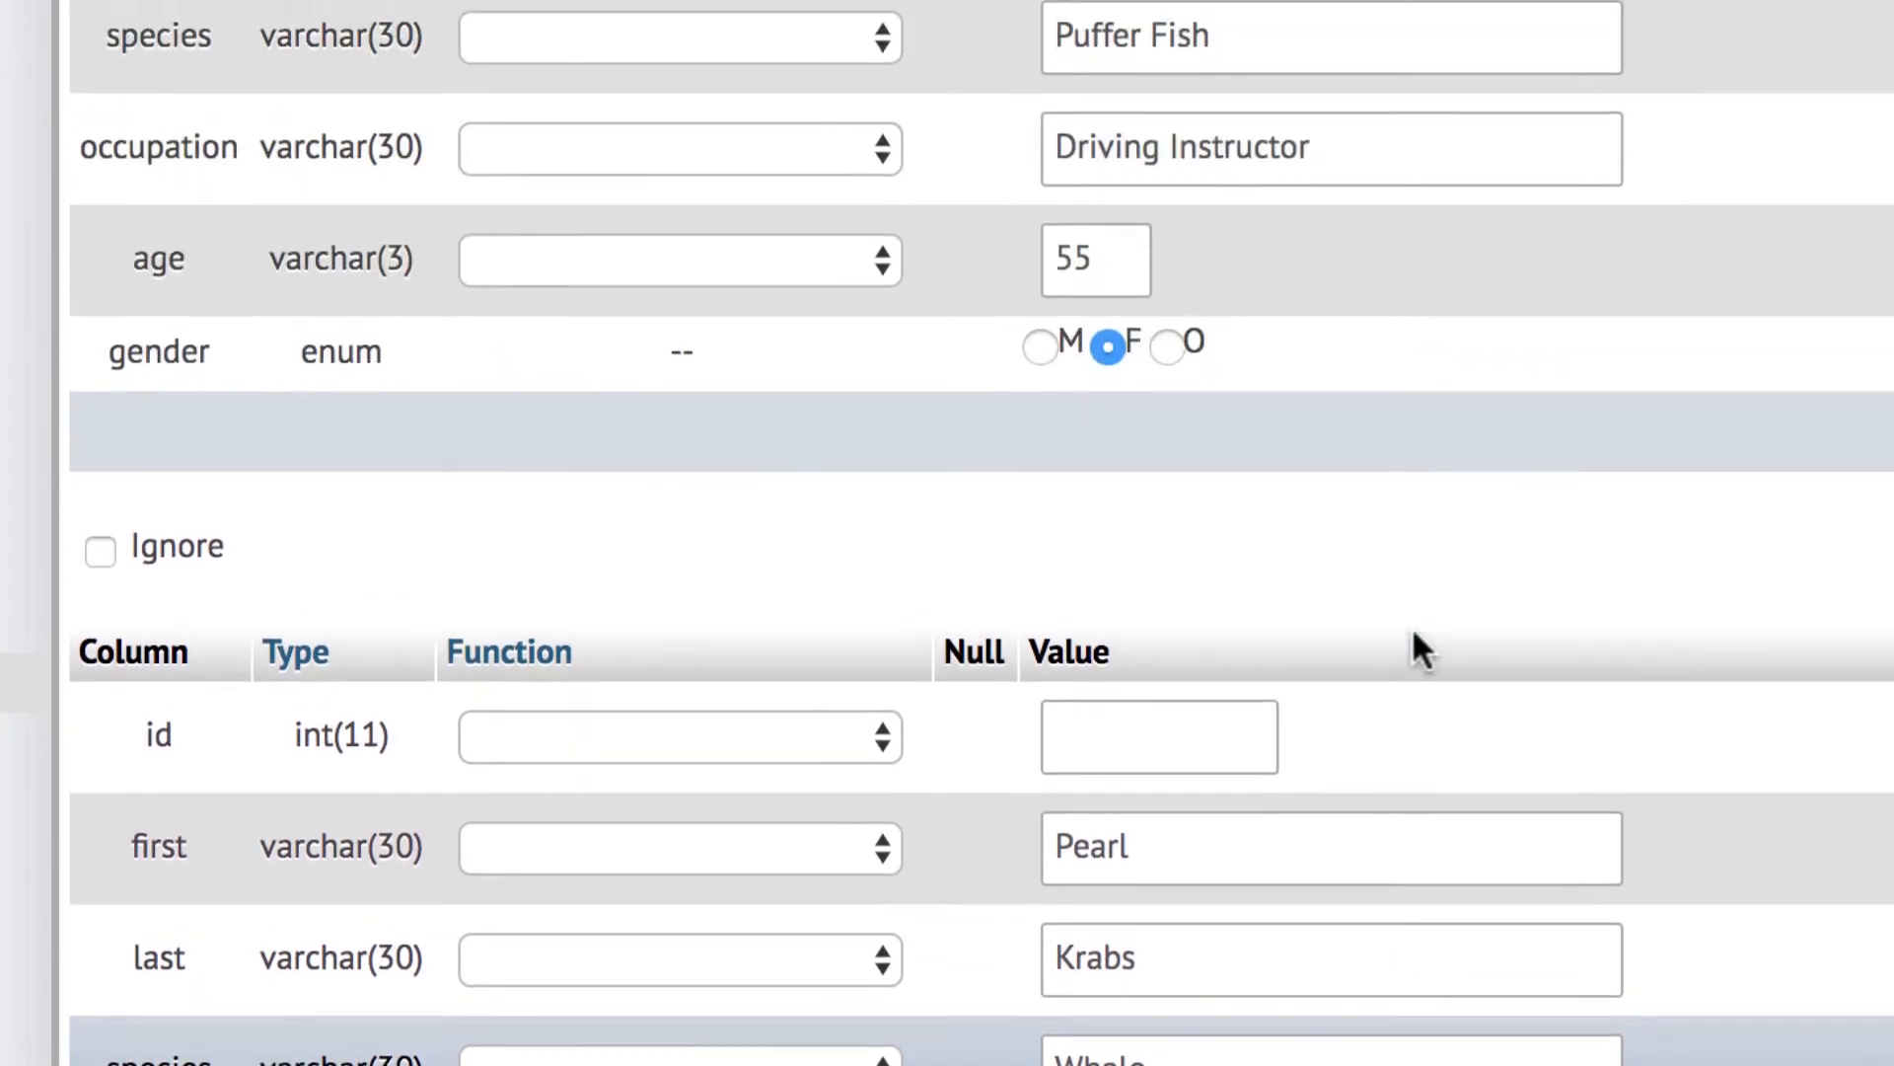
scroll(1421, 651, down, 6)
scroll(1421, 651, down, 2)
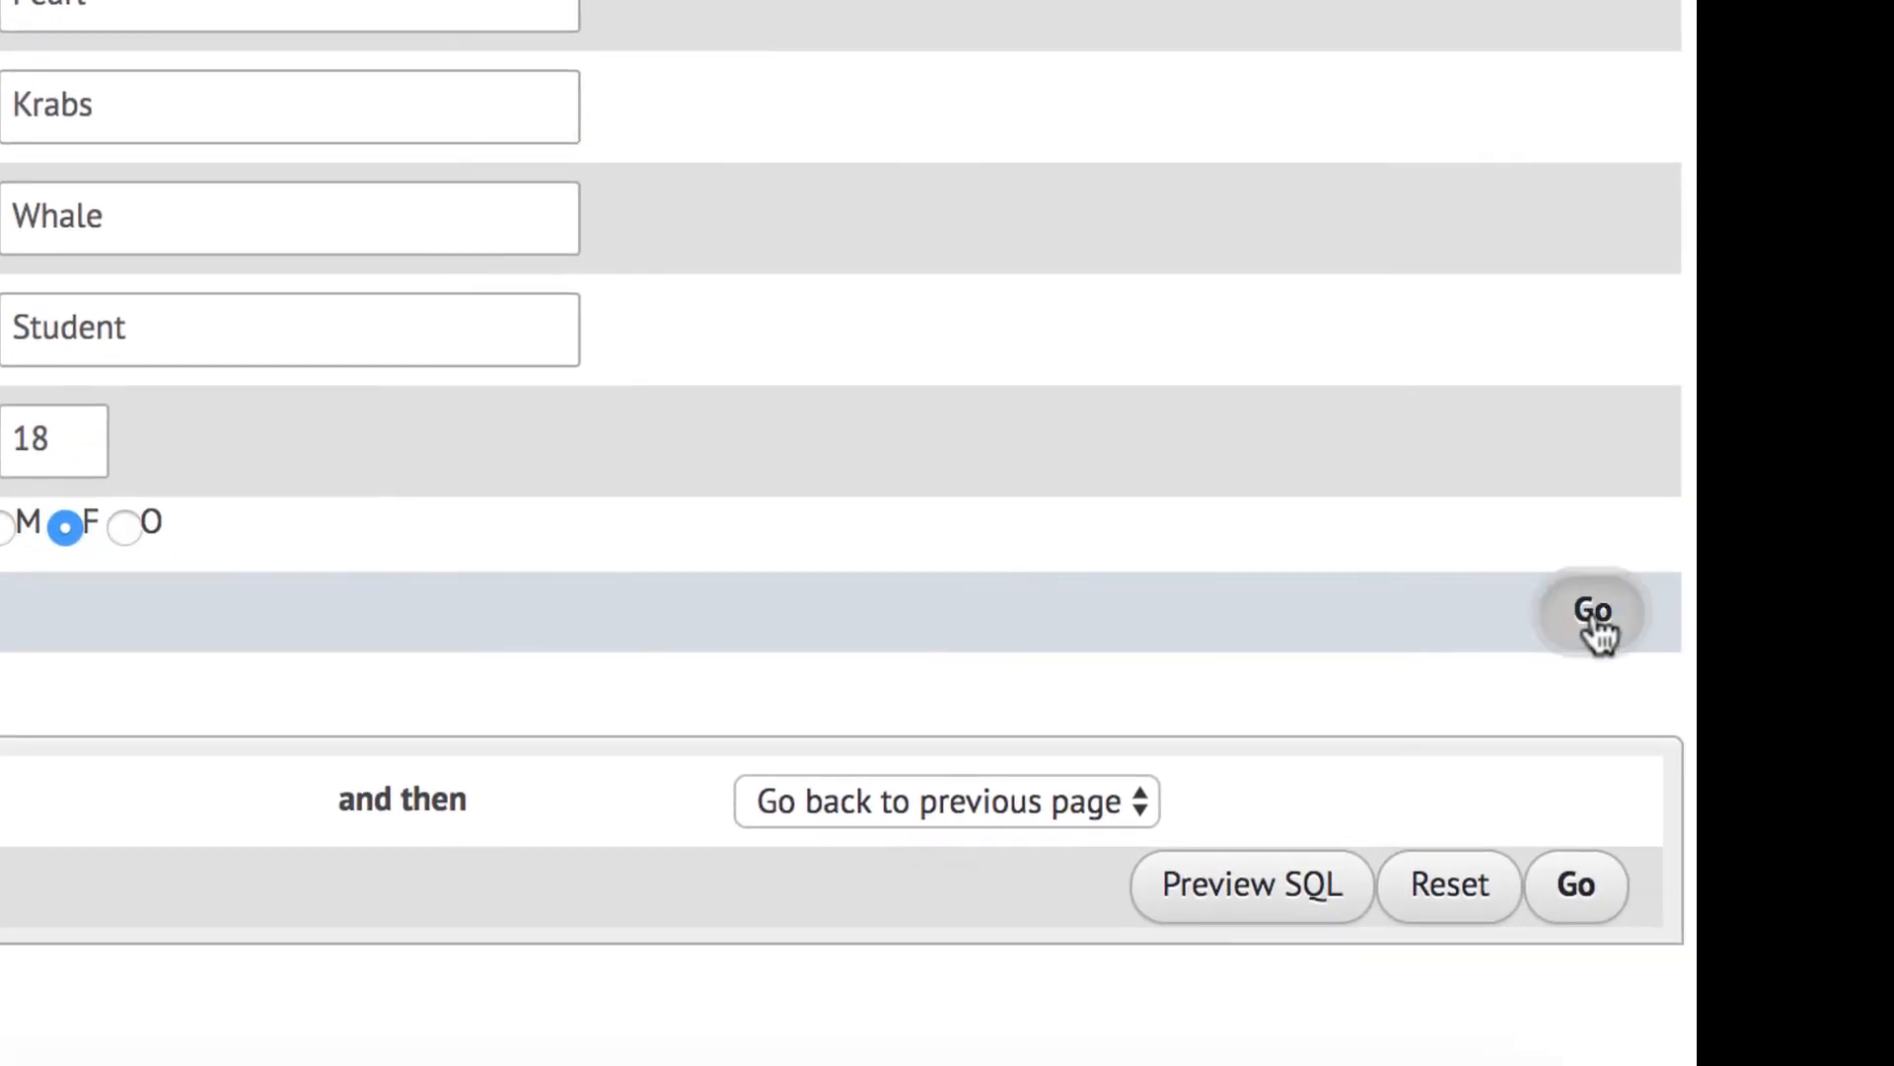
click(1594, 620)
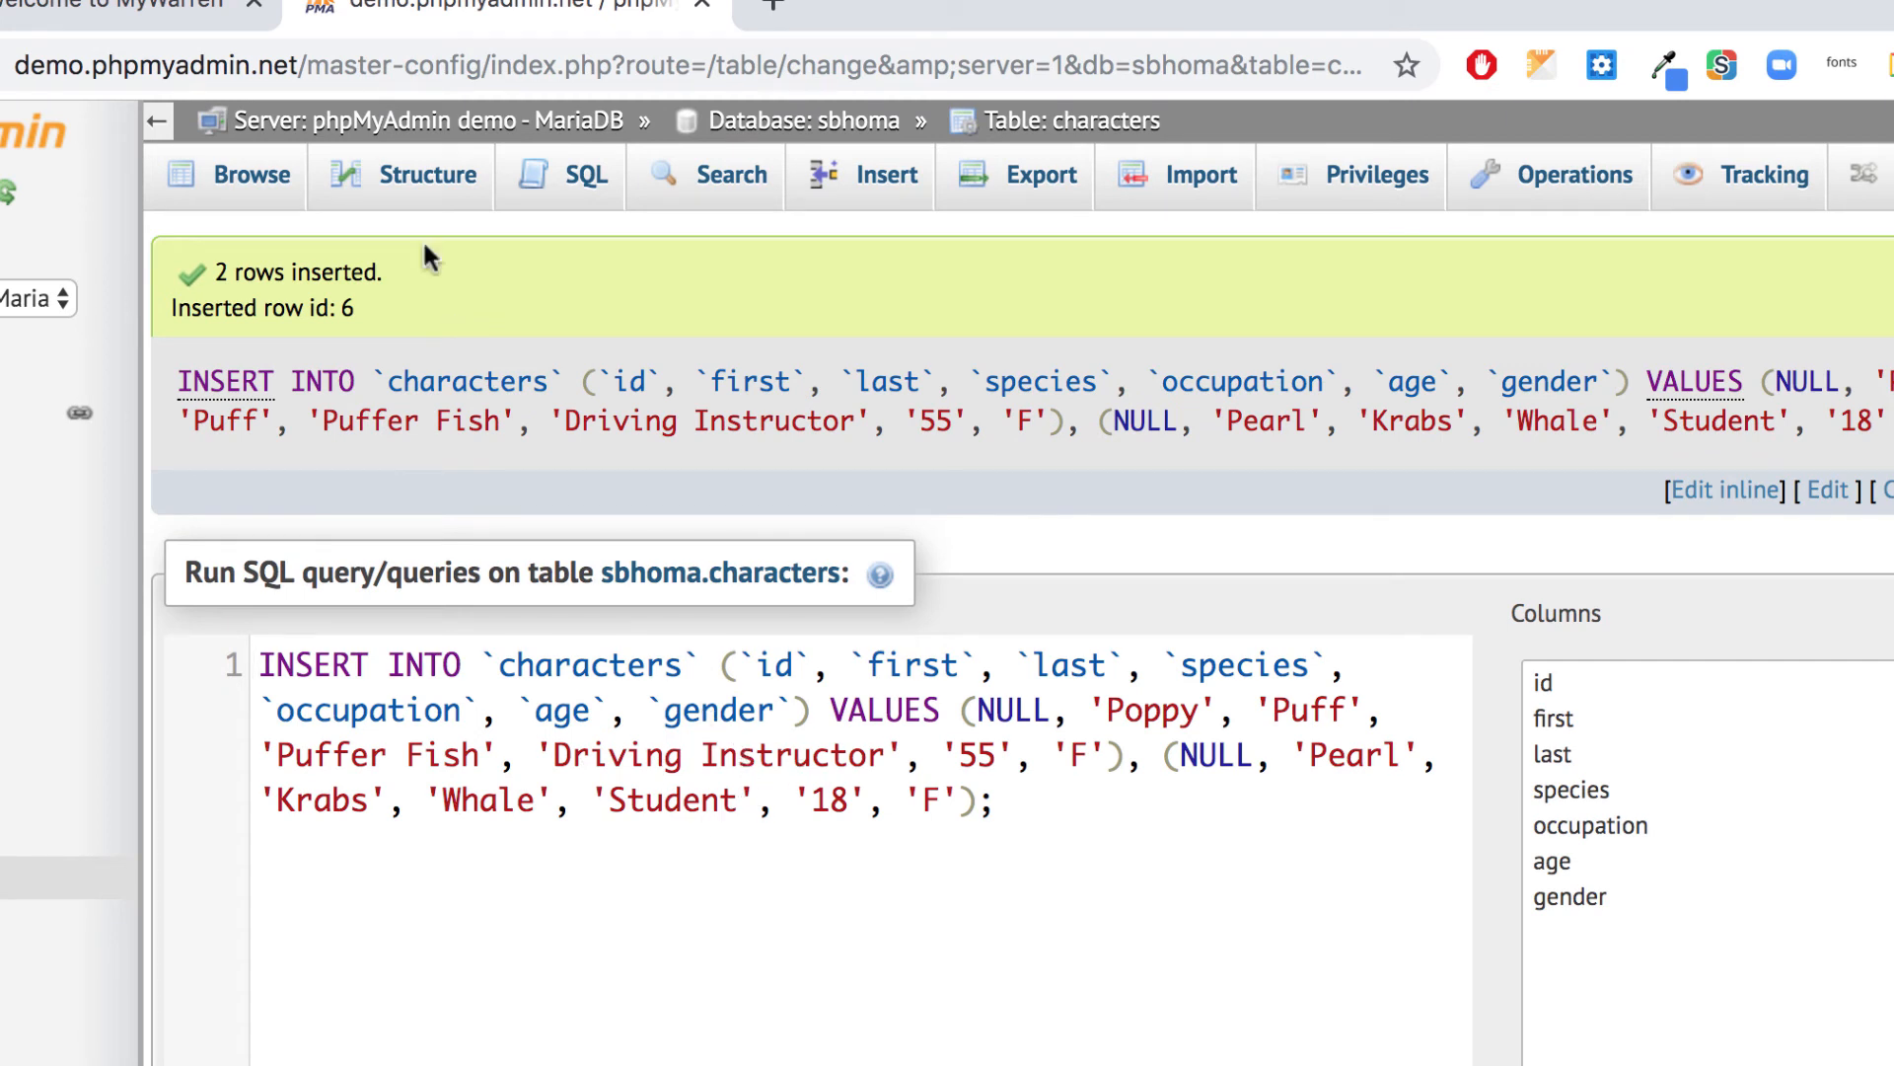
click(254, 185)
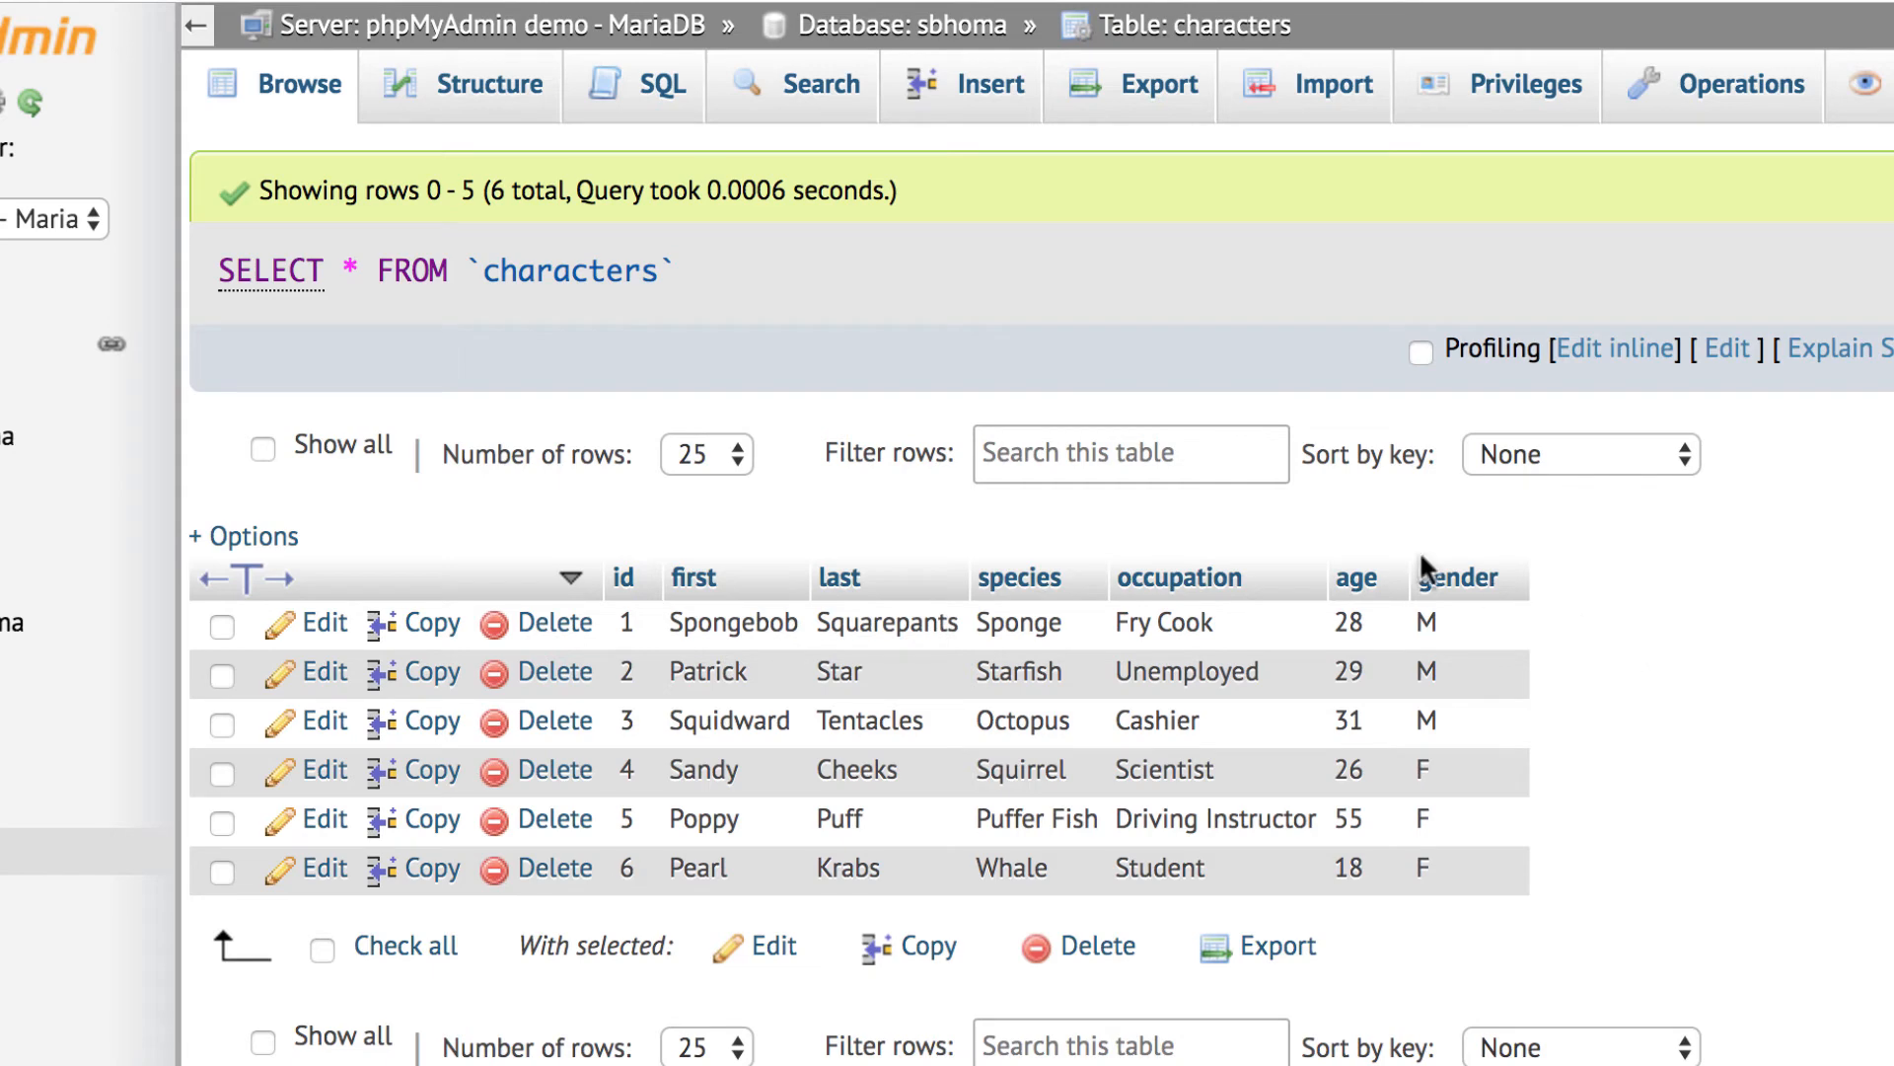
Run the SQL query SELECT * FROM `characters` WHERE `gender` = "F"; on the characters table.
click(655, 85)
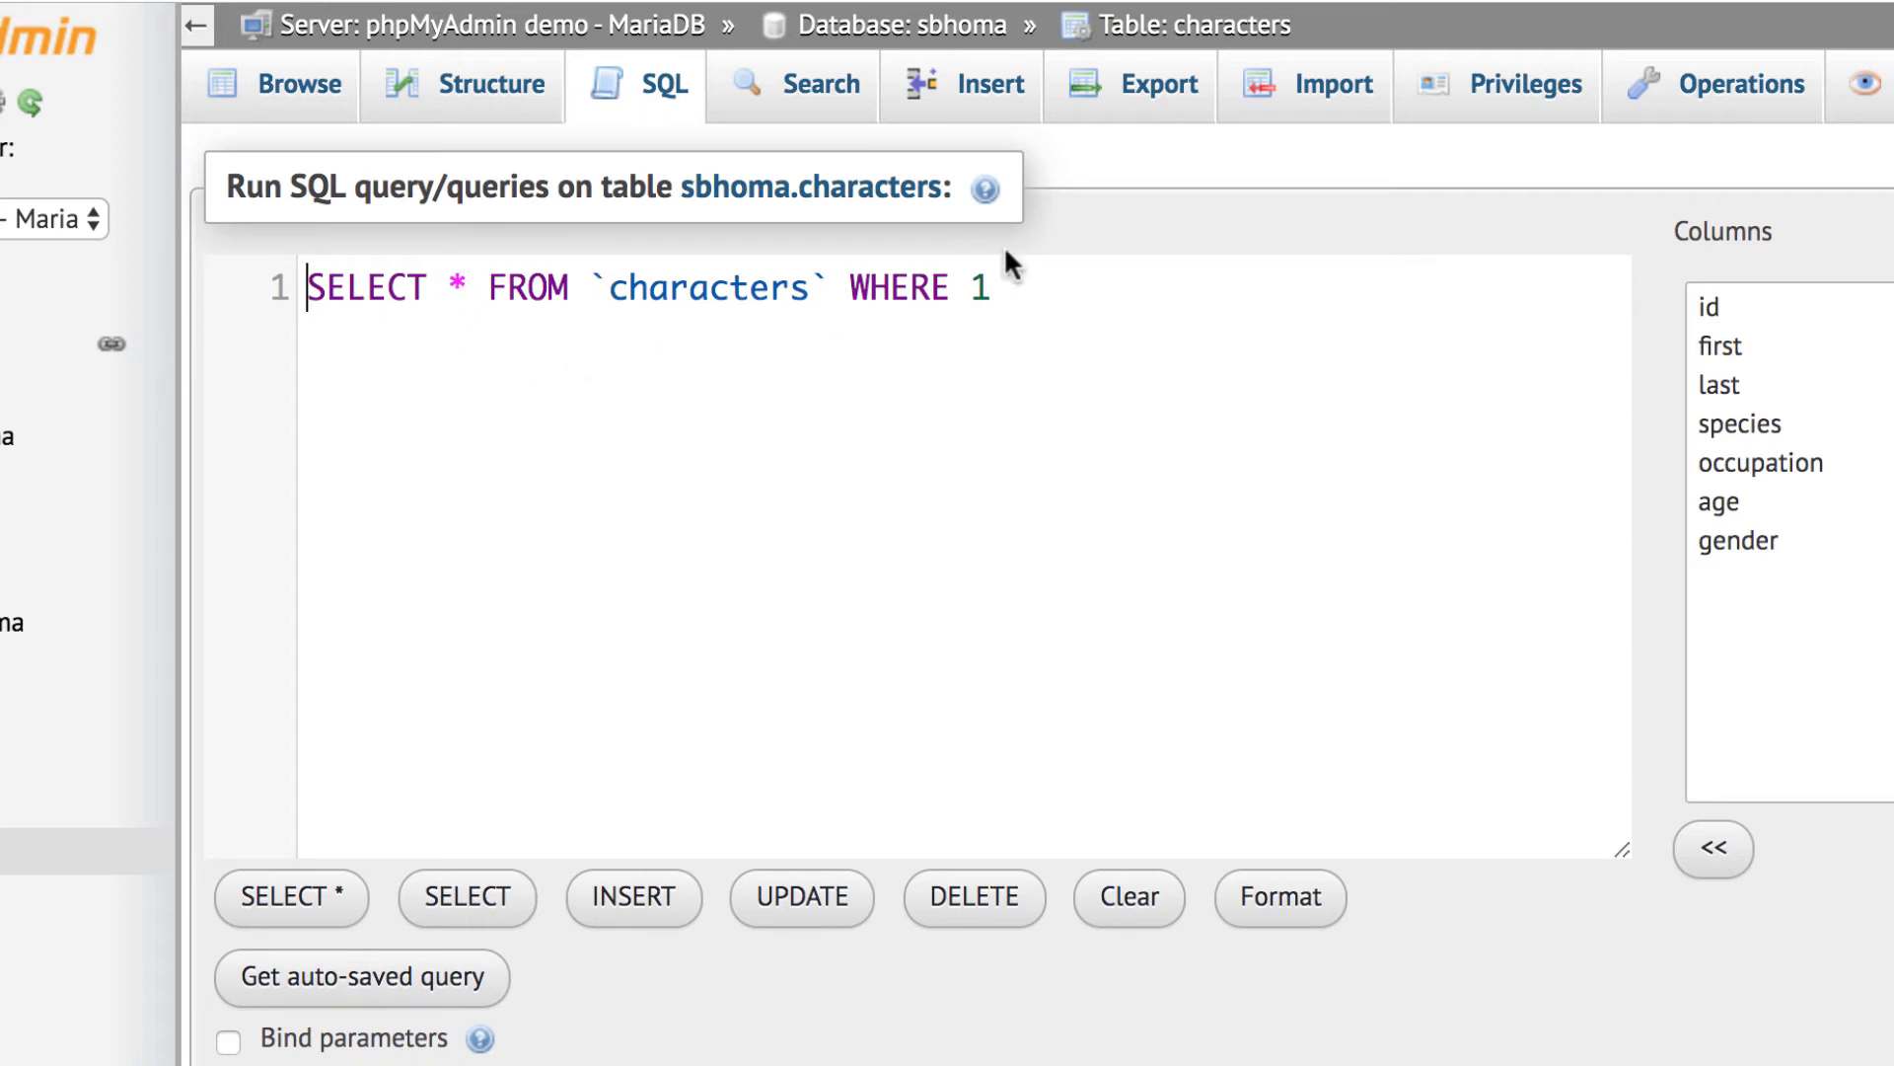
double_click(980, 288)
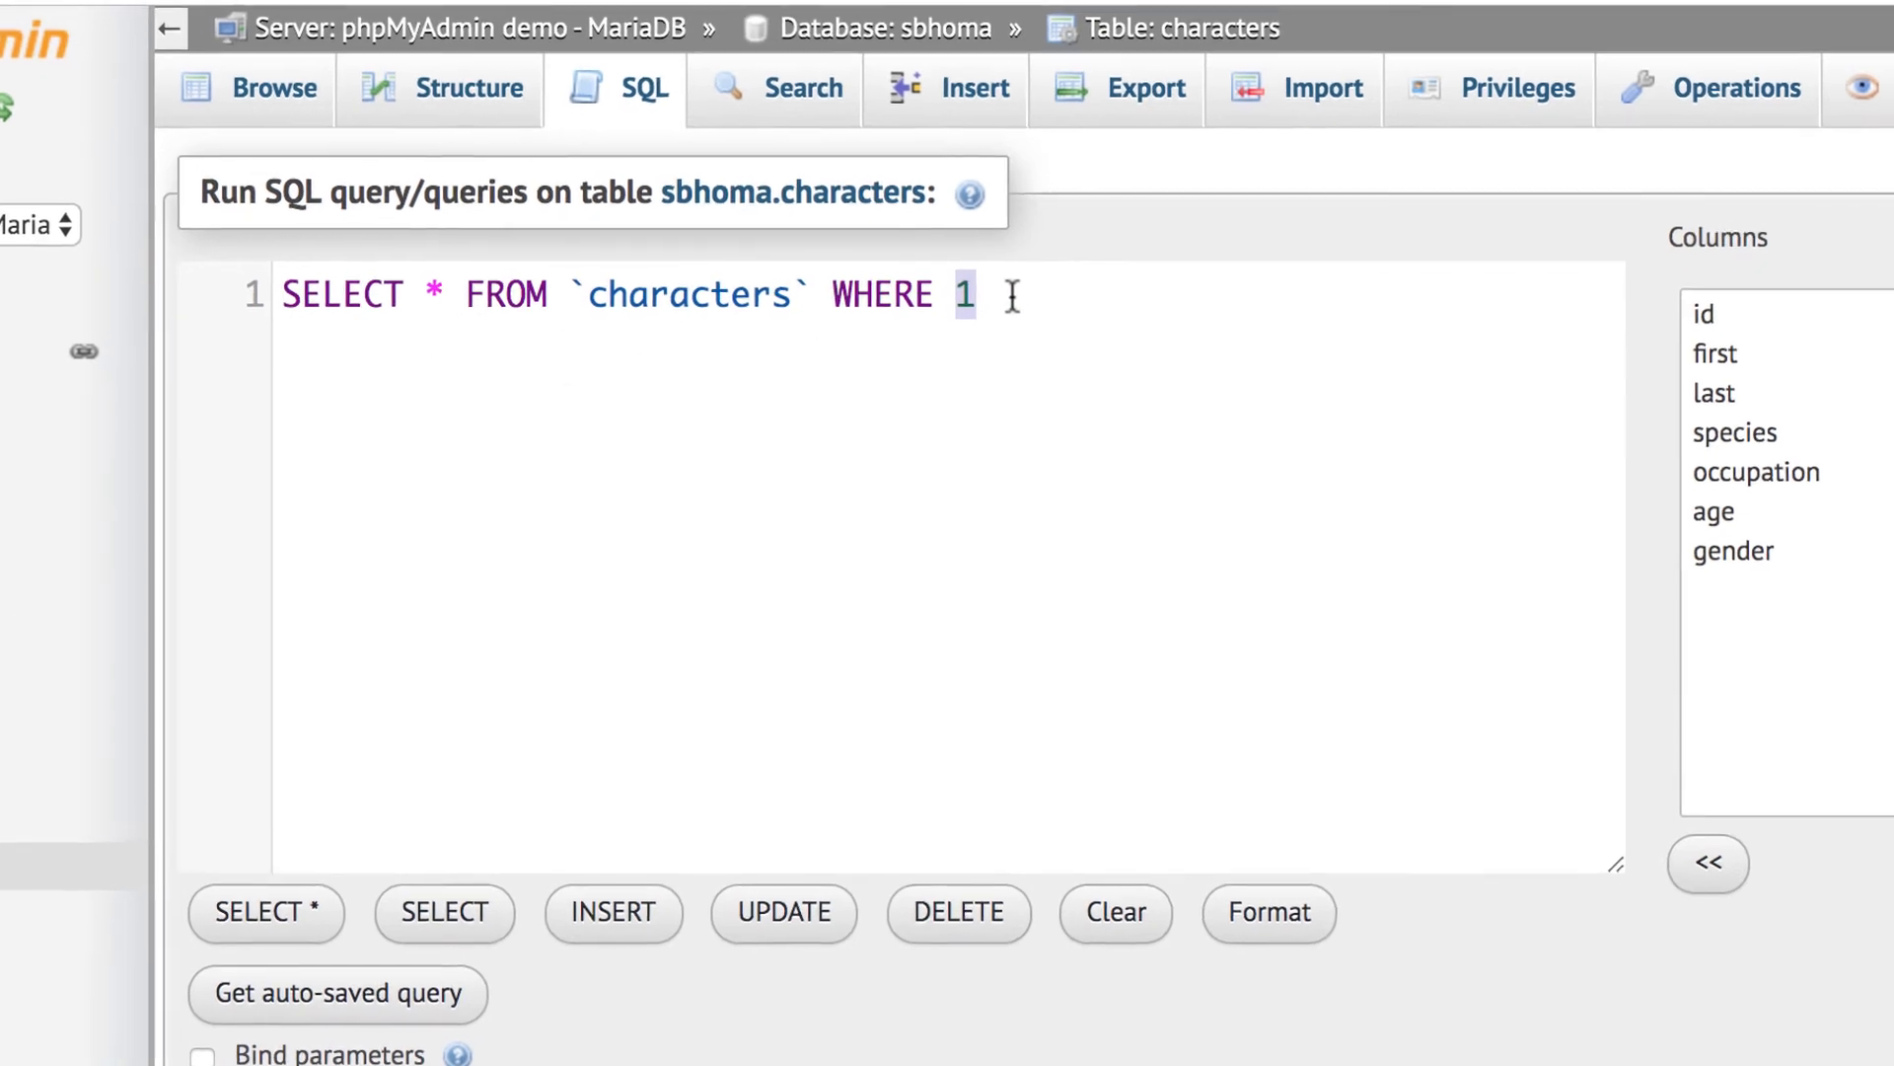
key(BackSpace)
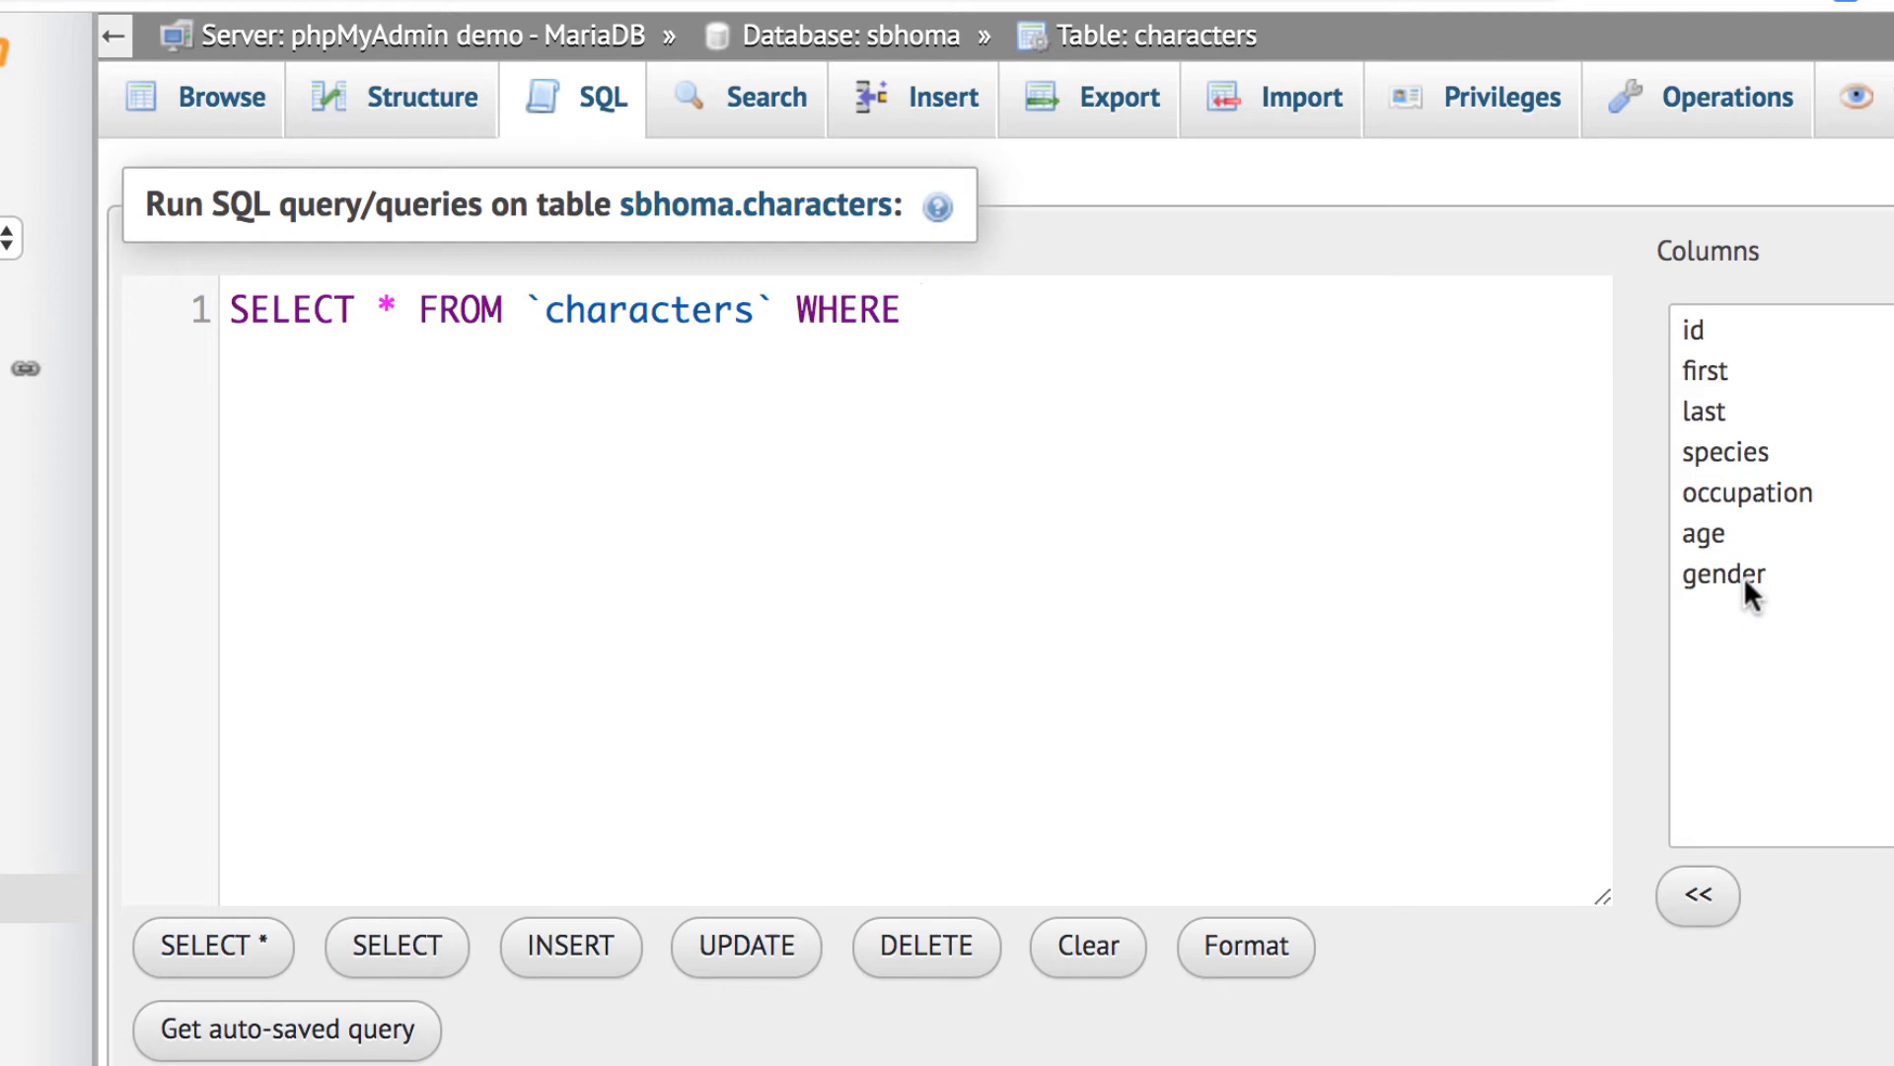
double_click(1744, 576)
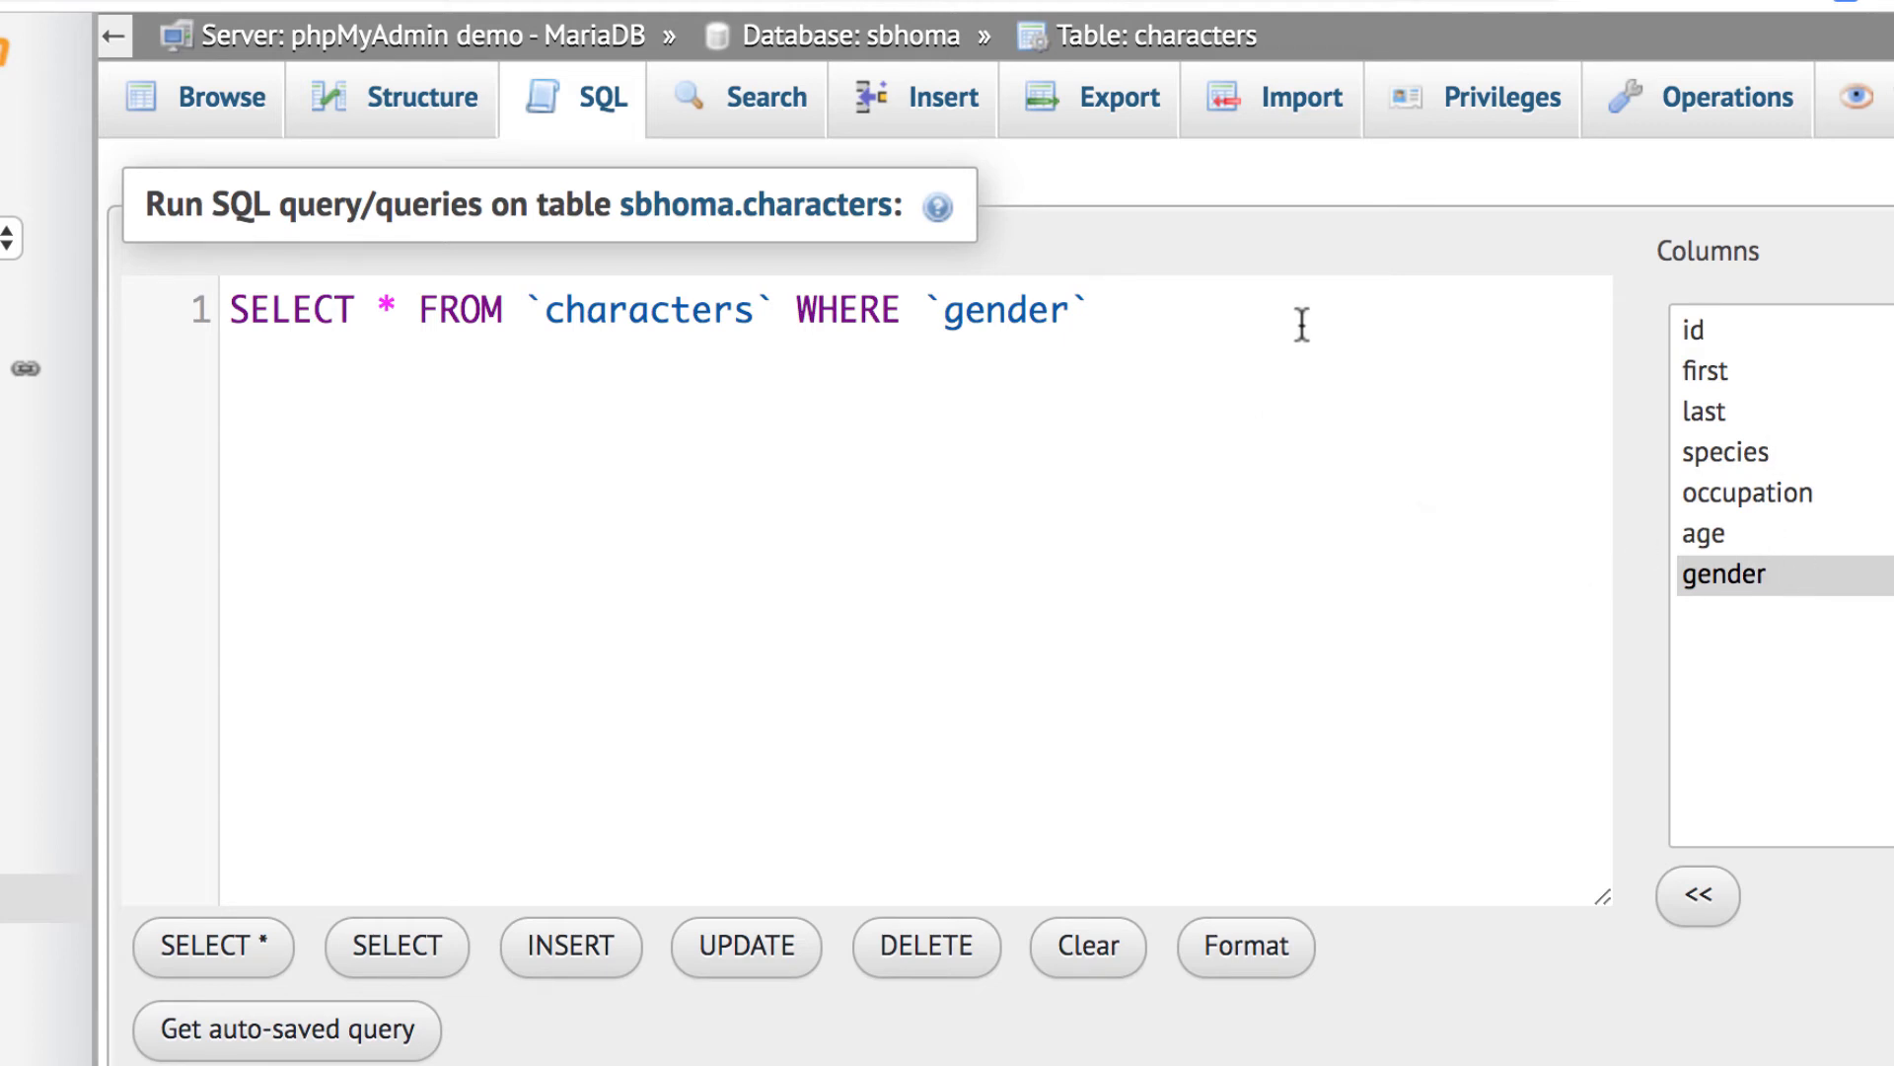
text(= "F";)
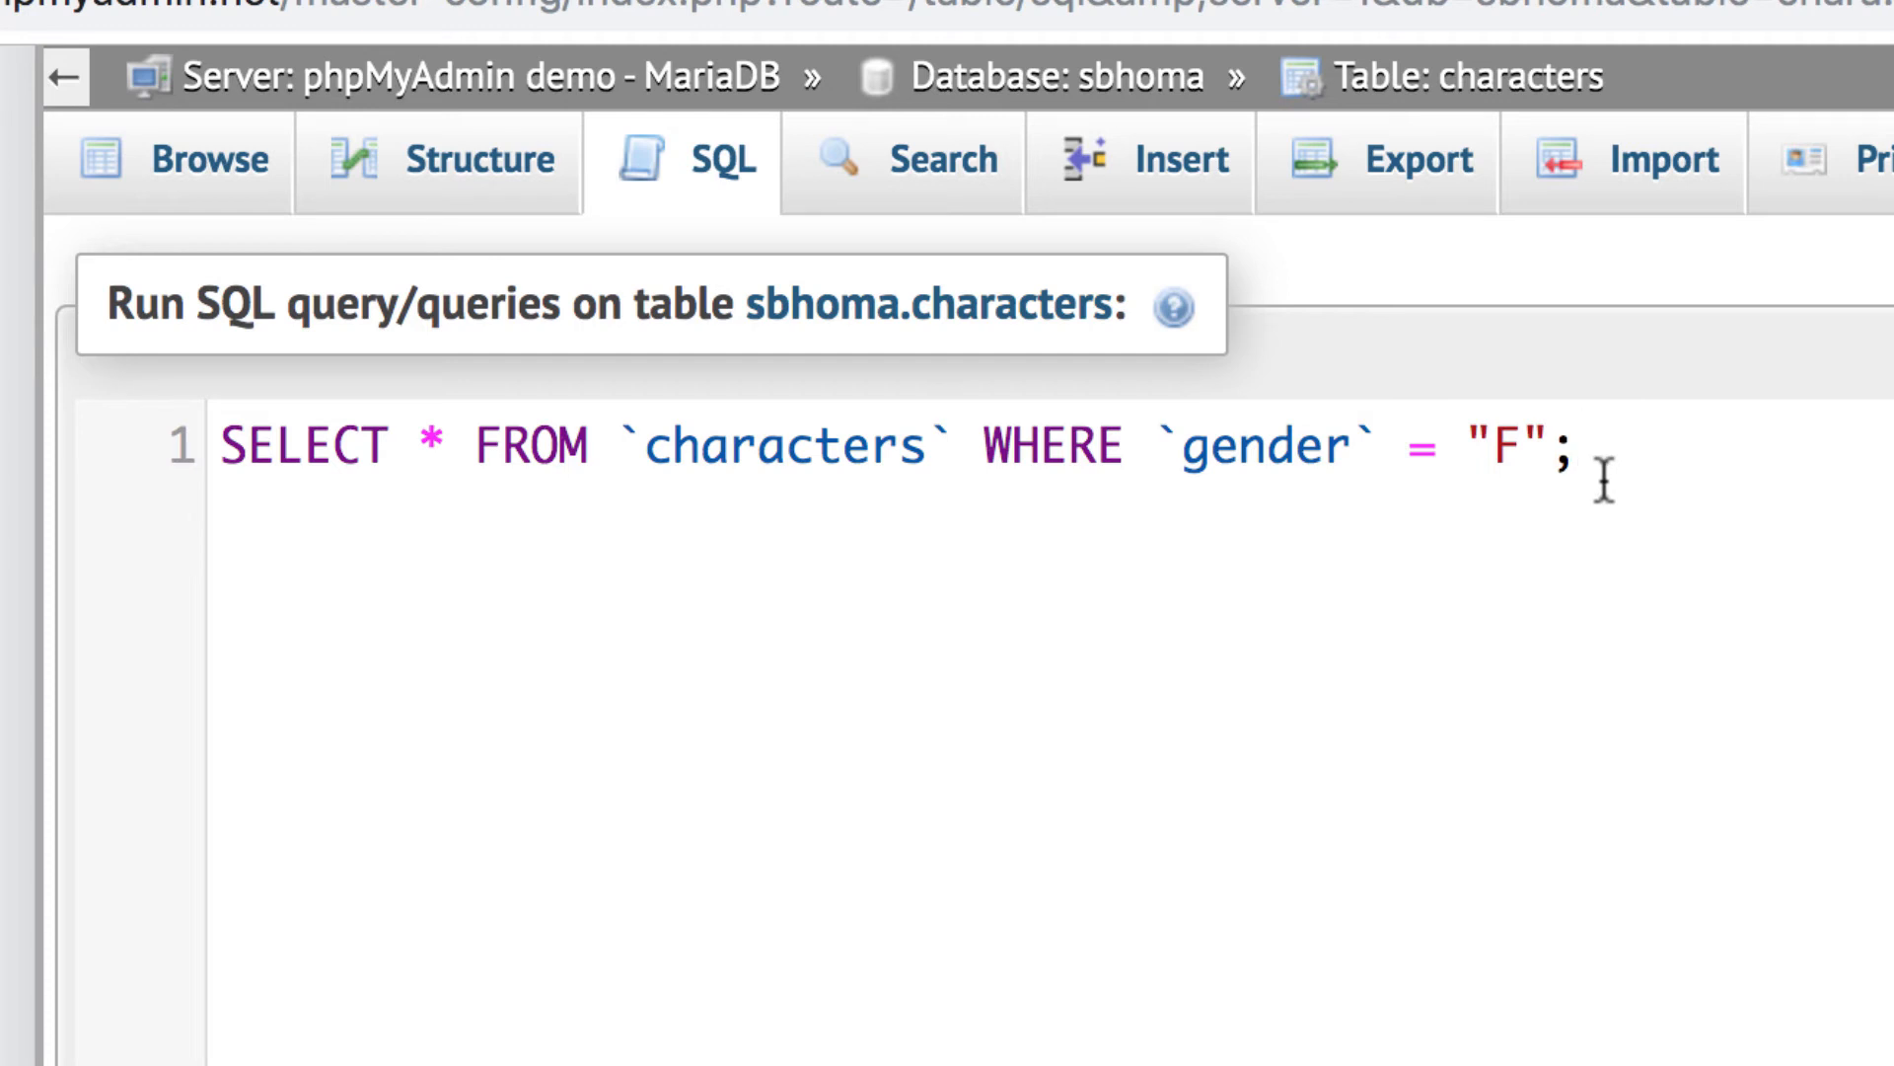
drag(1657, 465, 158, 417)
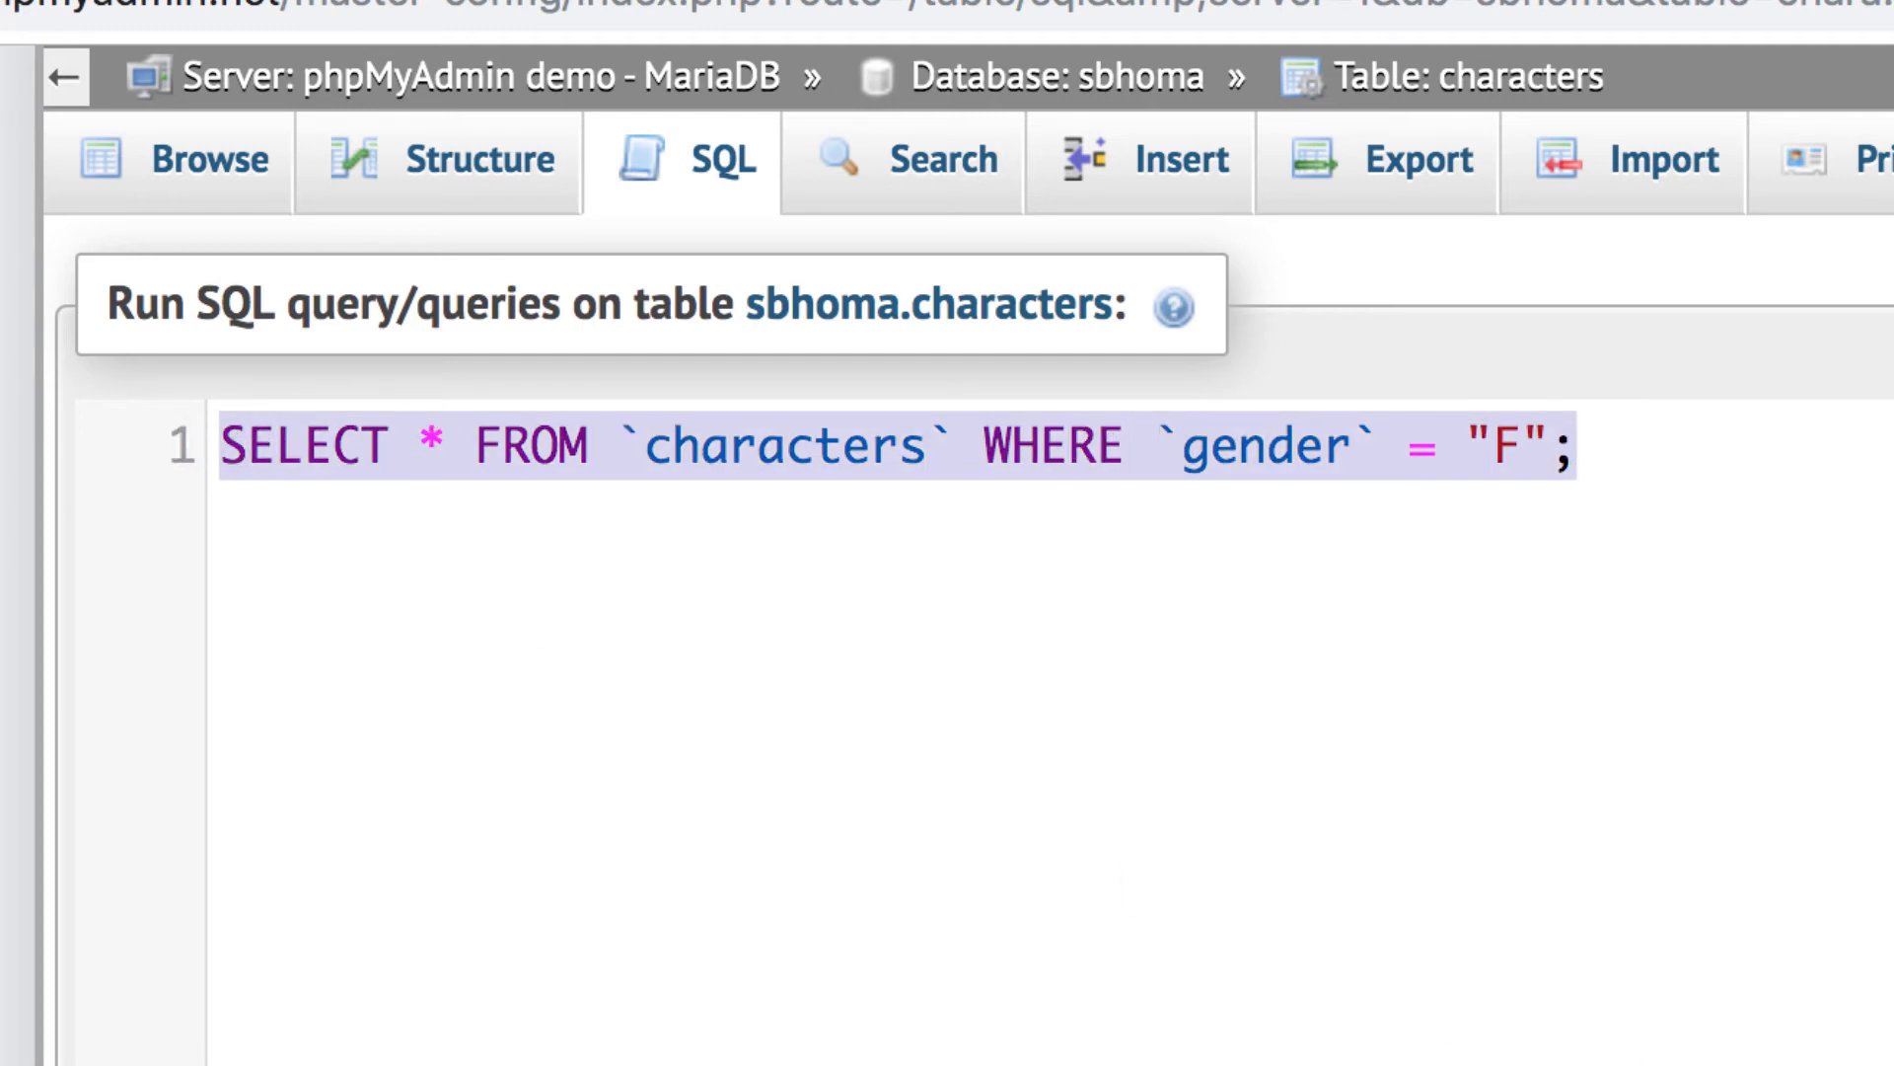
key(ctrl+Return)
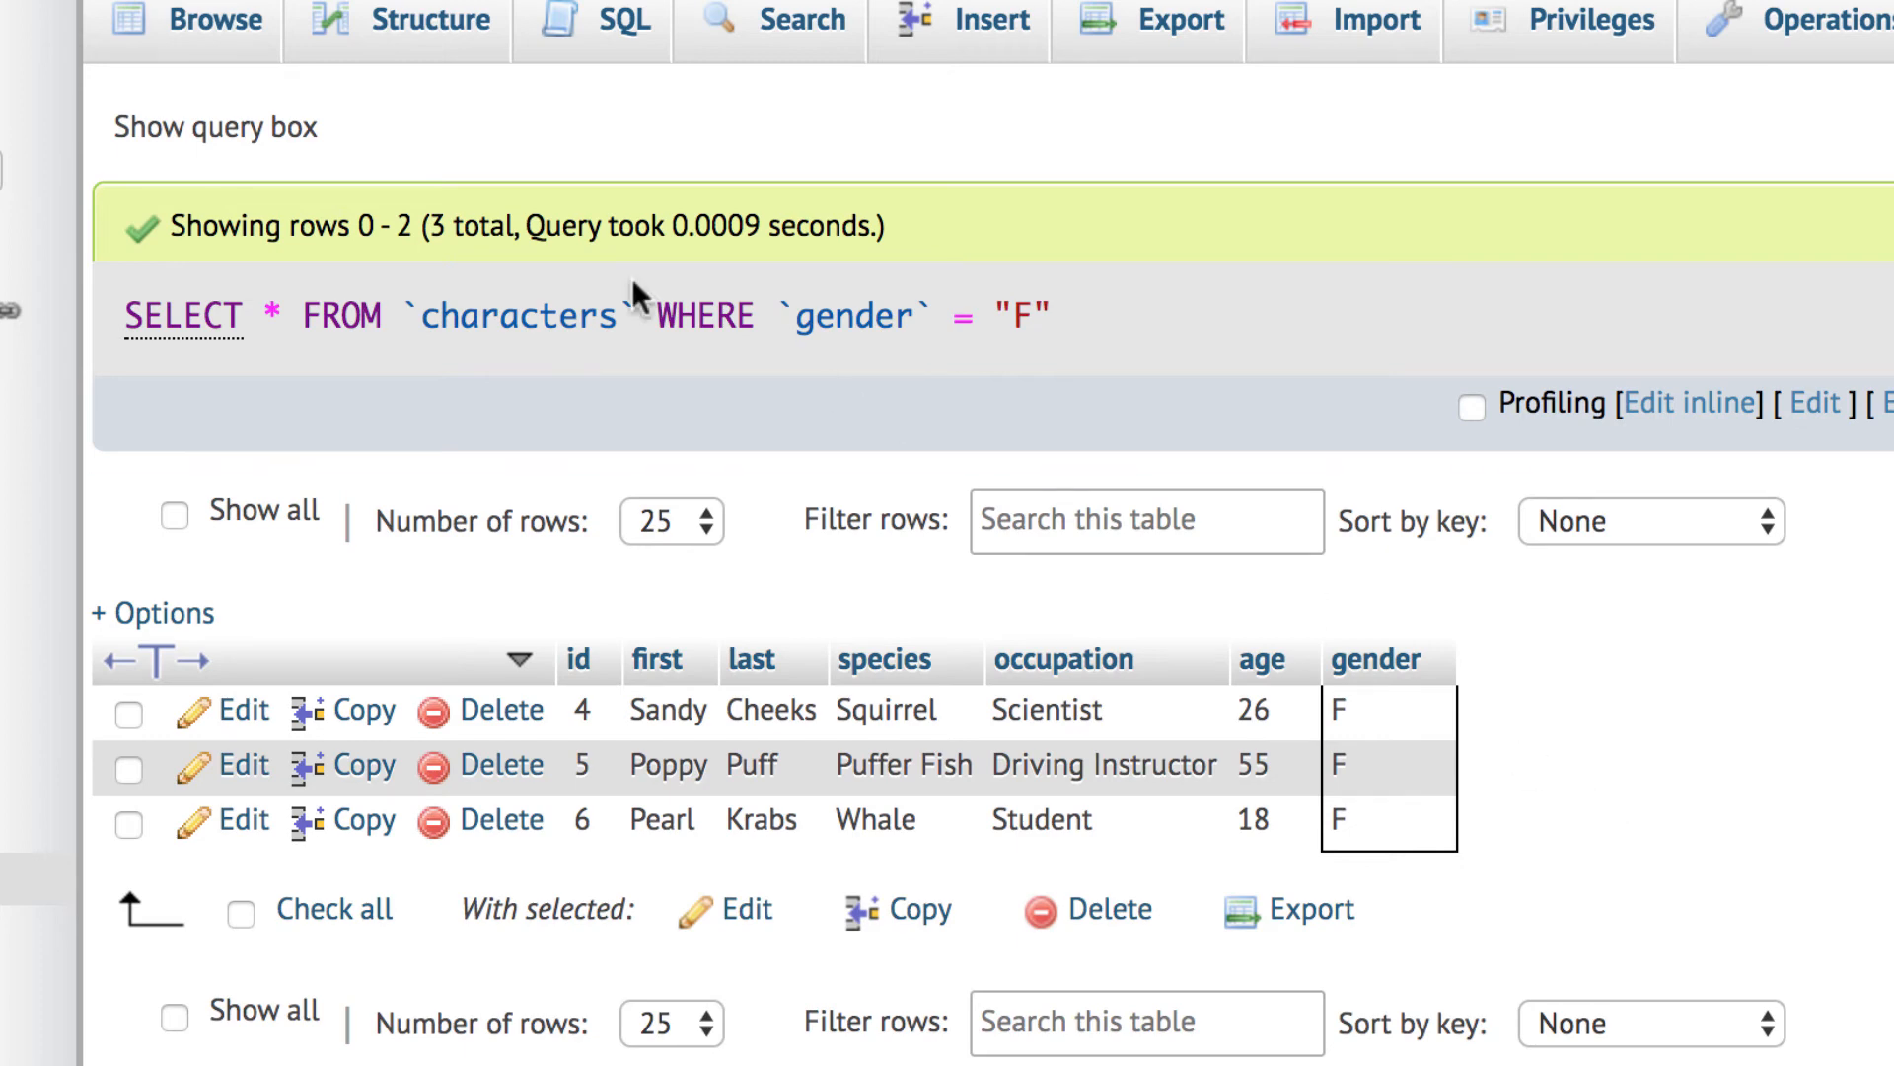
Browse the full characters table again and set up its export with CSV as the format.
click(209, 21)
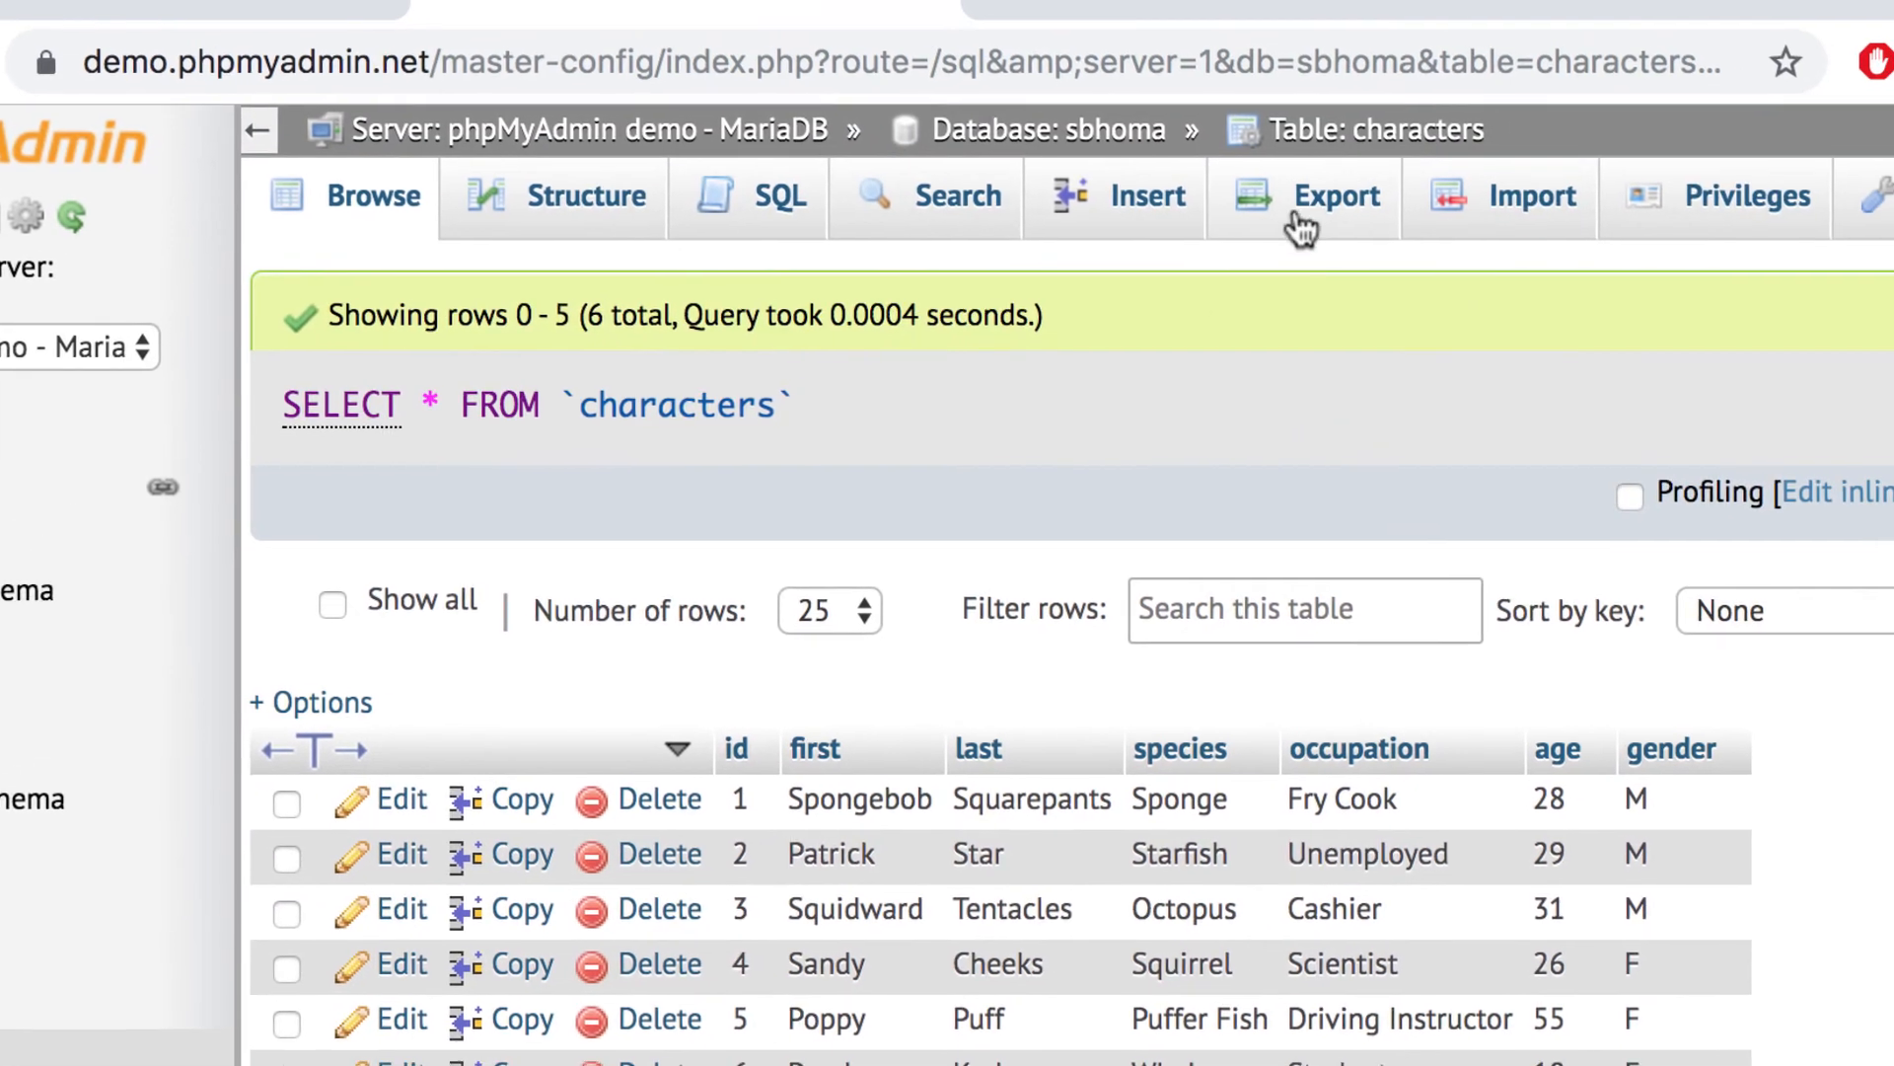
click(1648, 20)
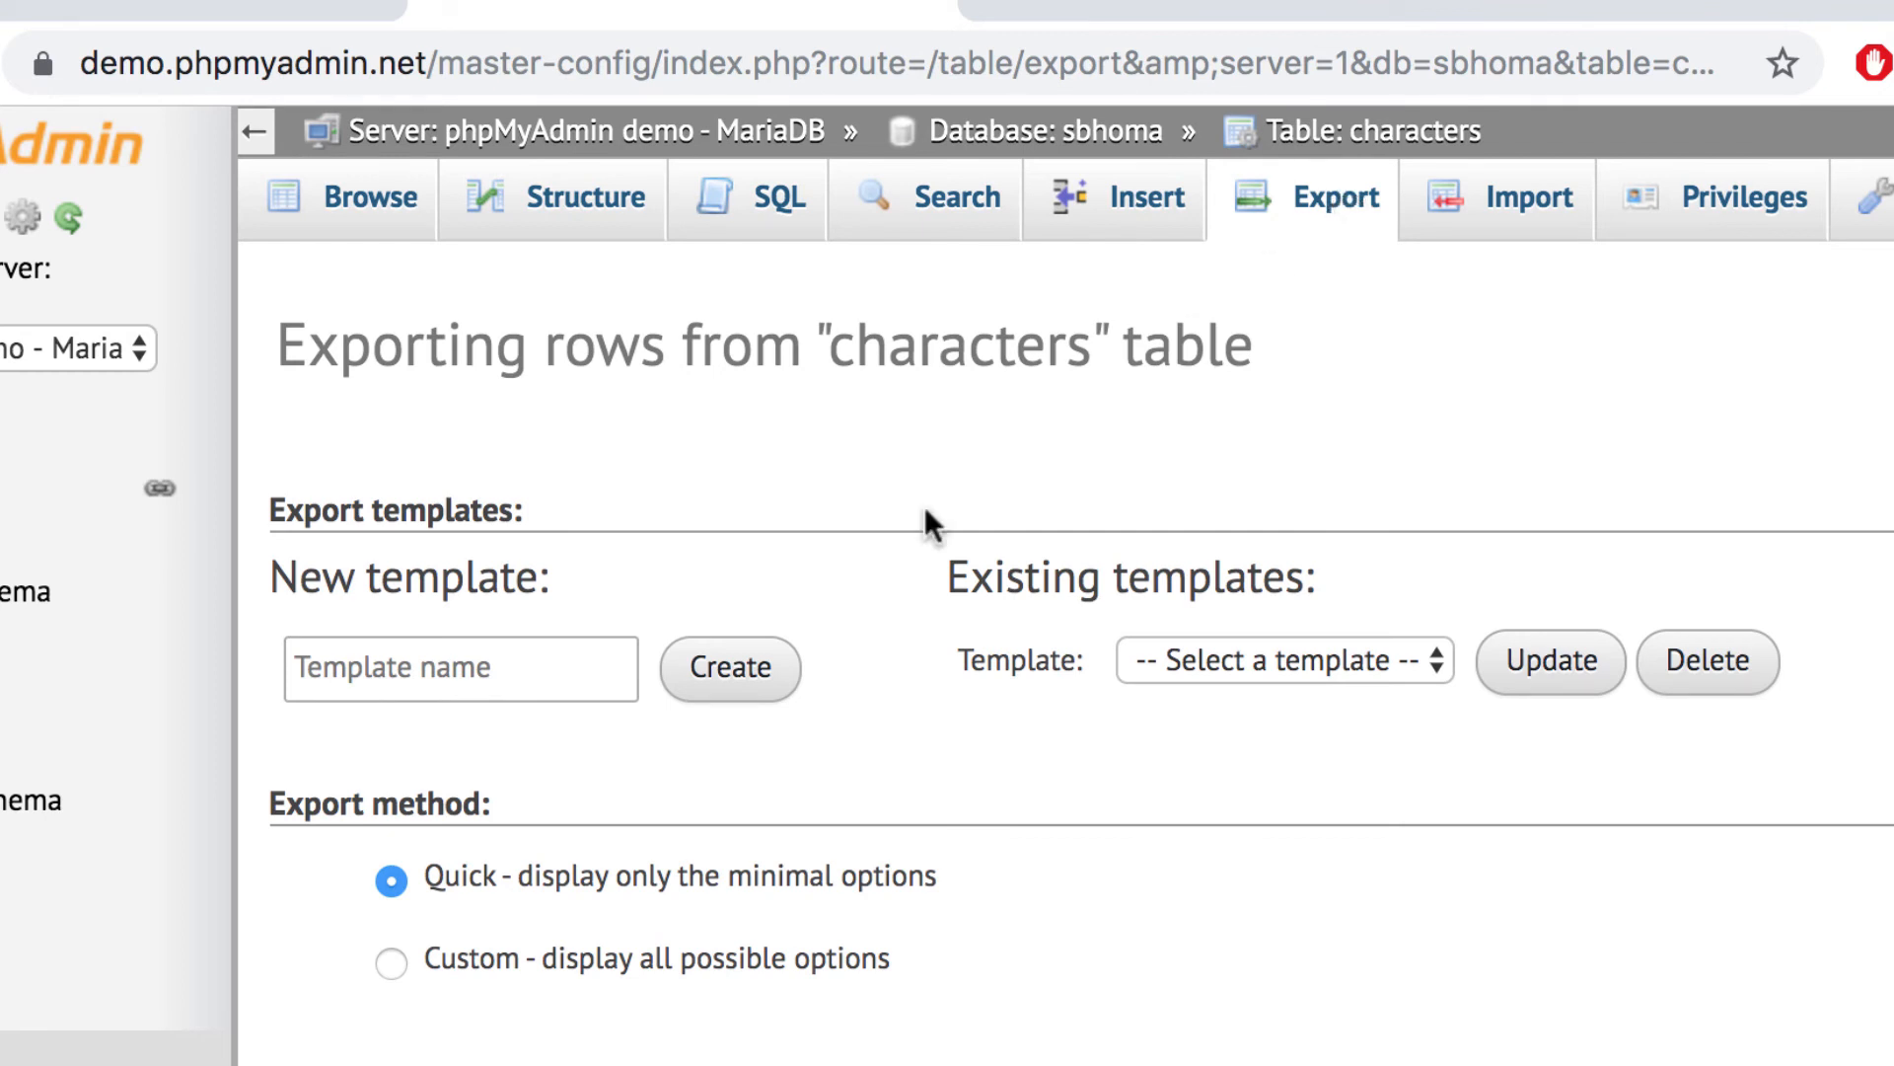
scroll(747, 746, down, 3)
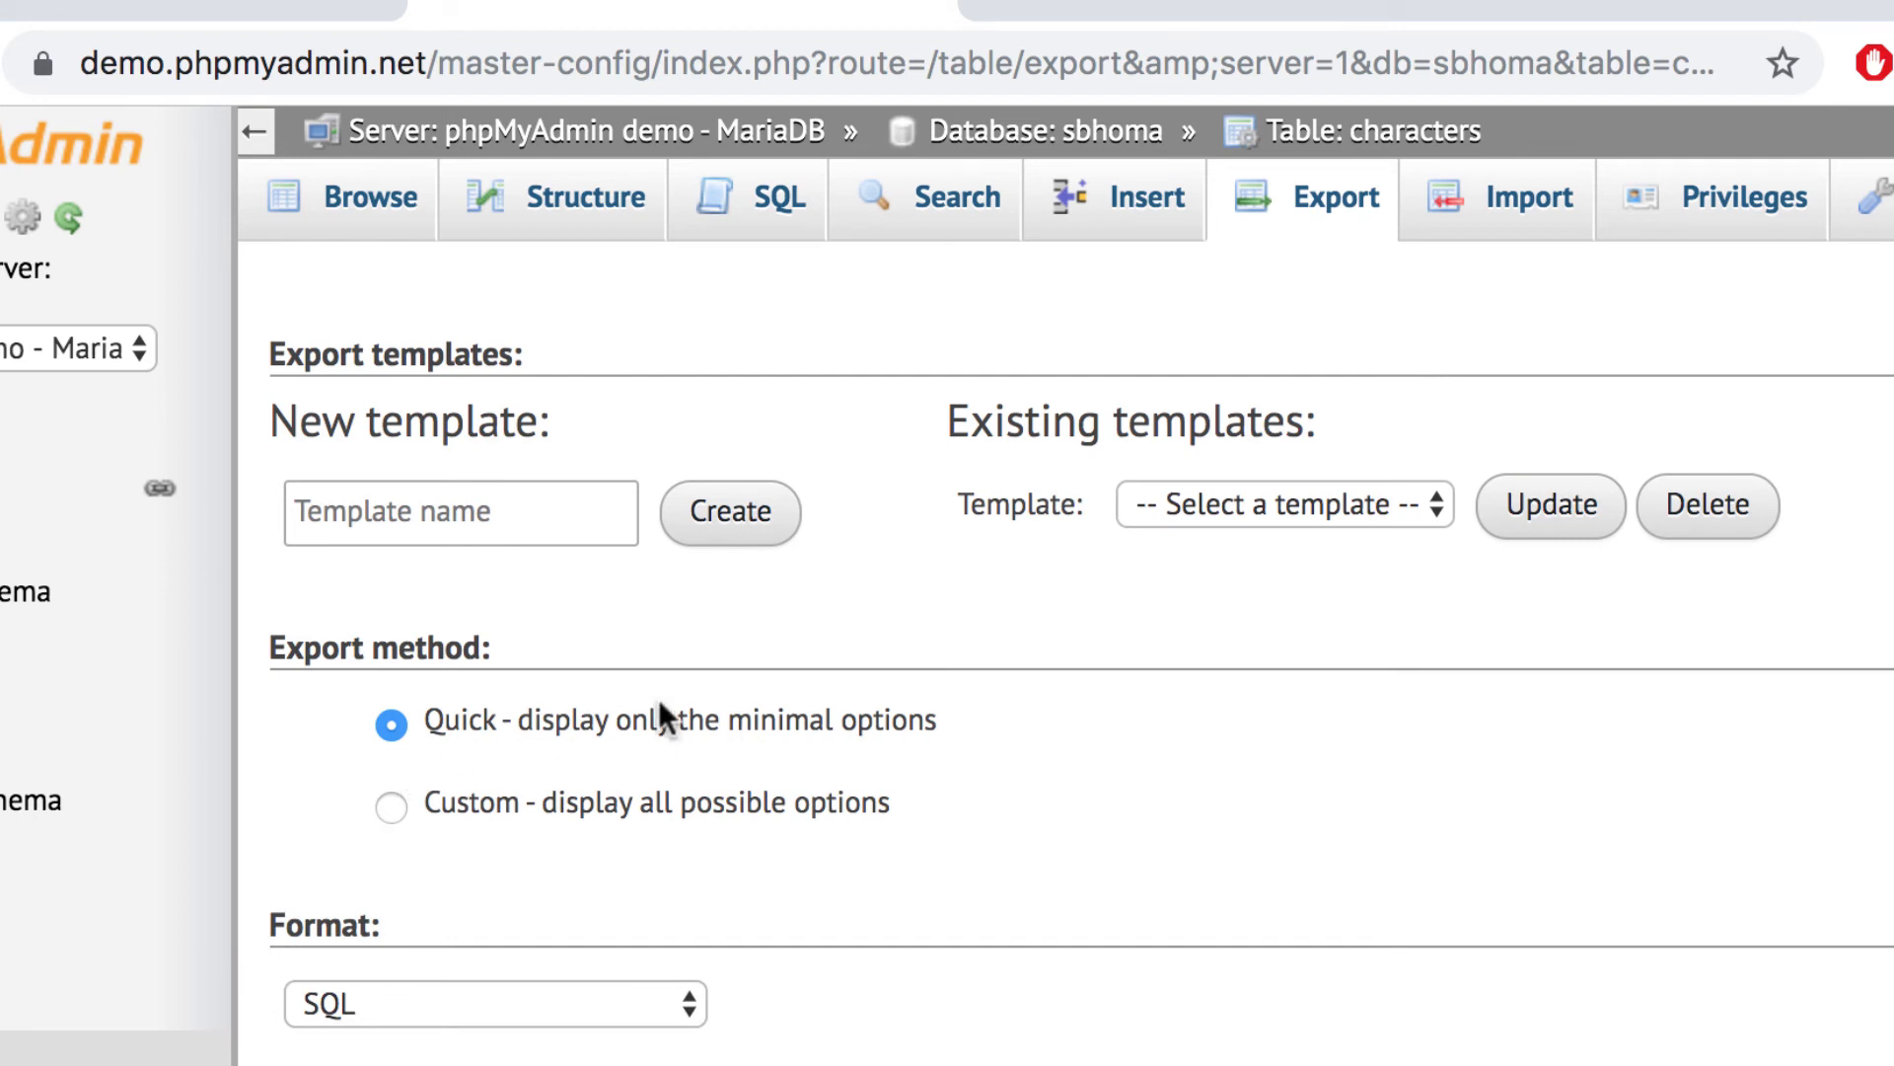
click(654, 1004)
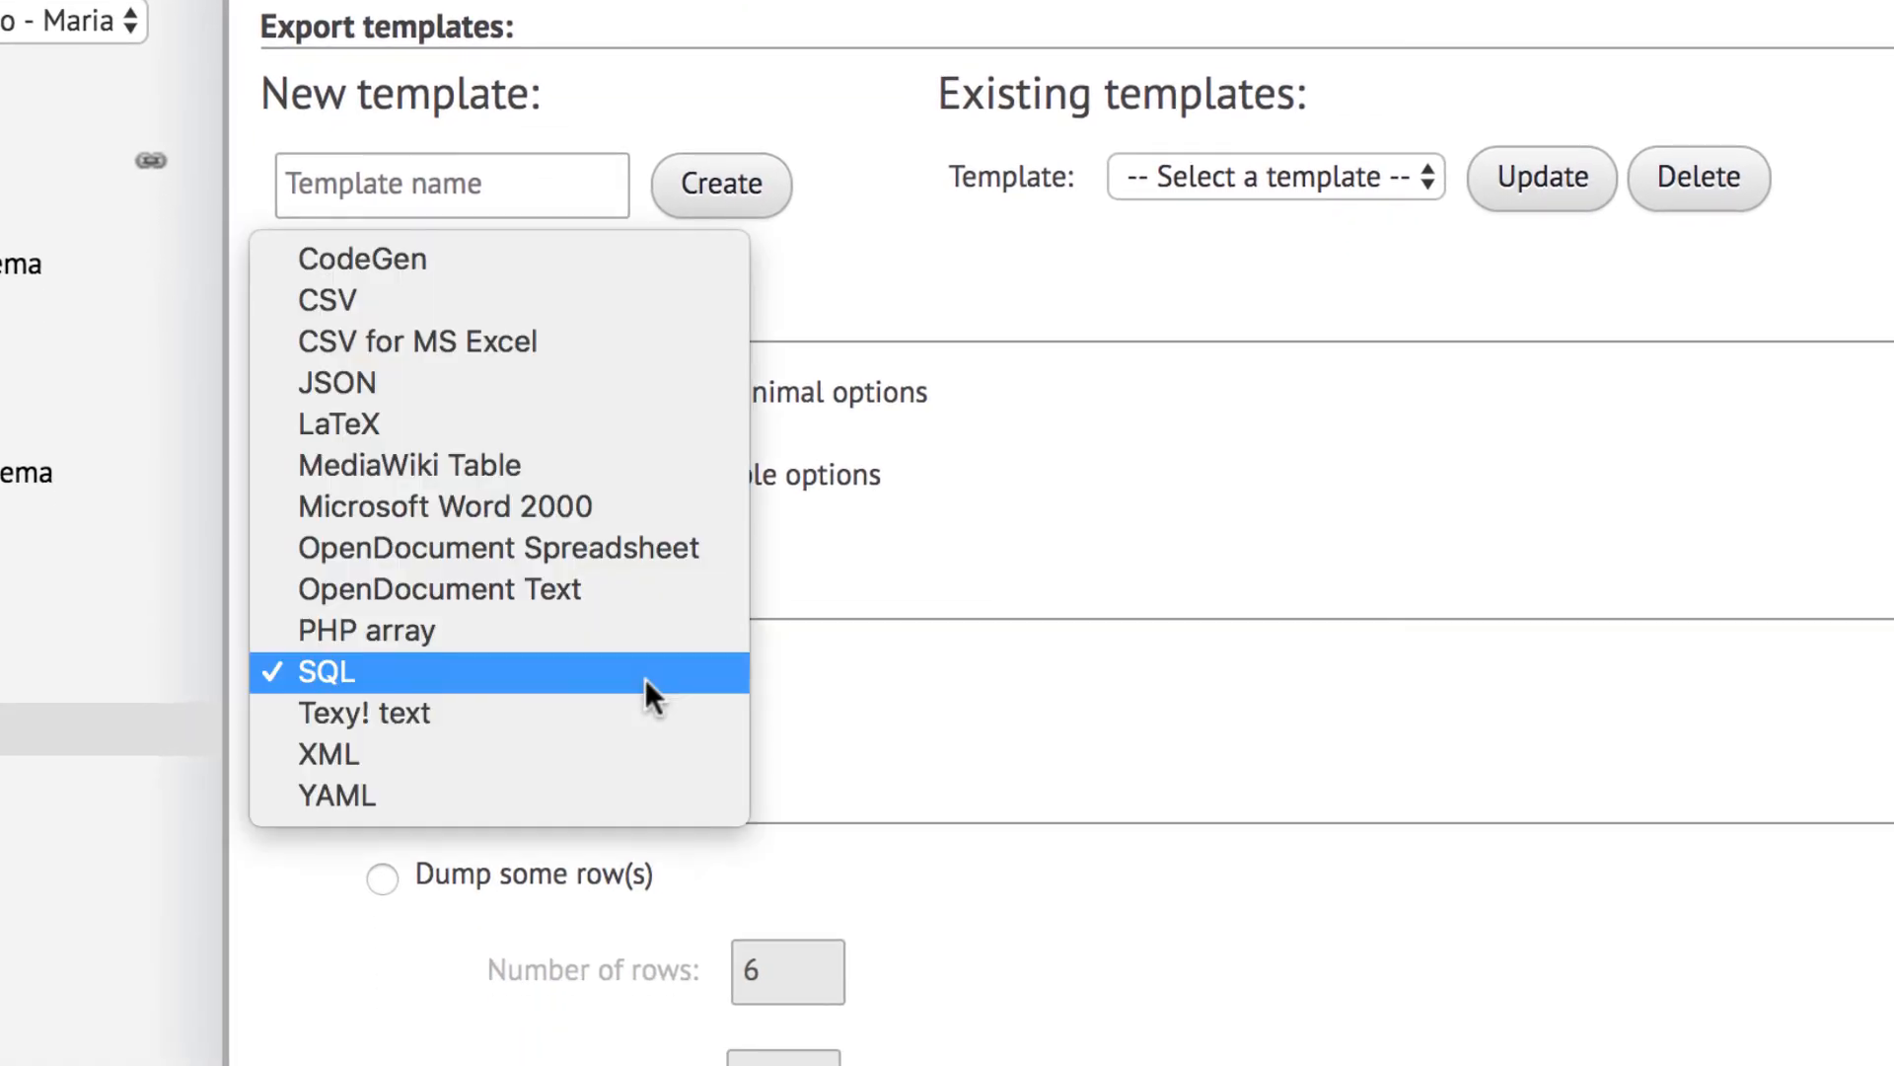
click(513, 300)
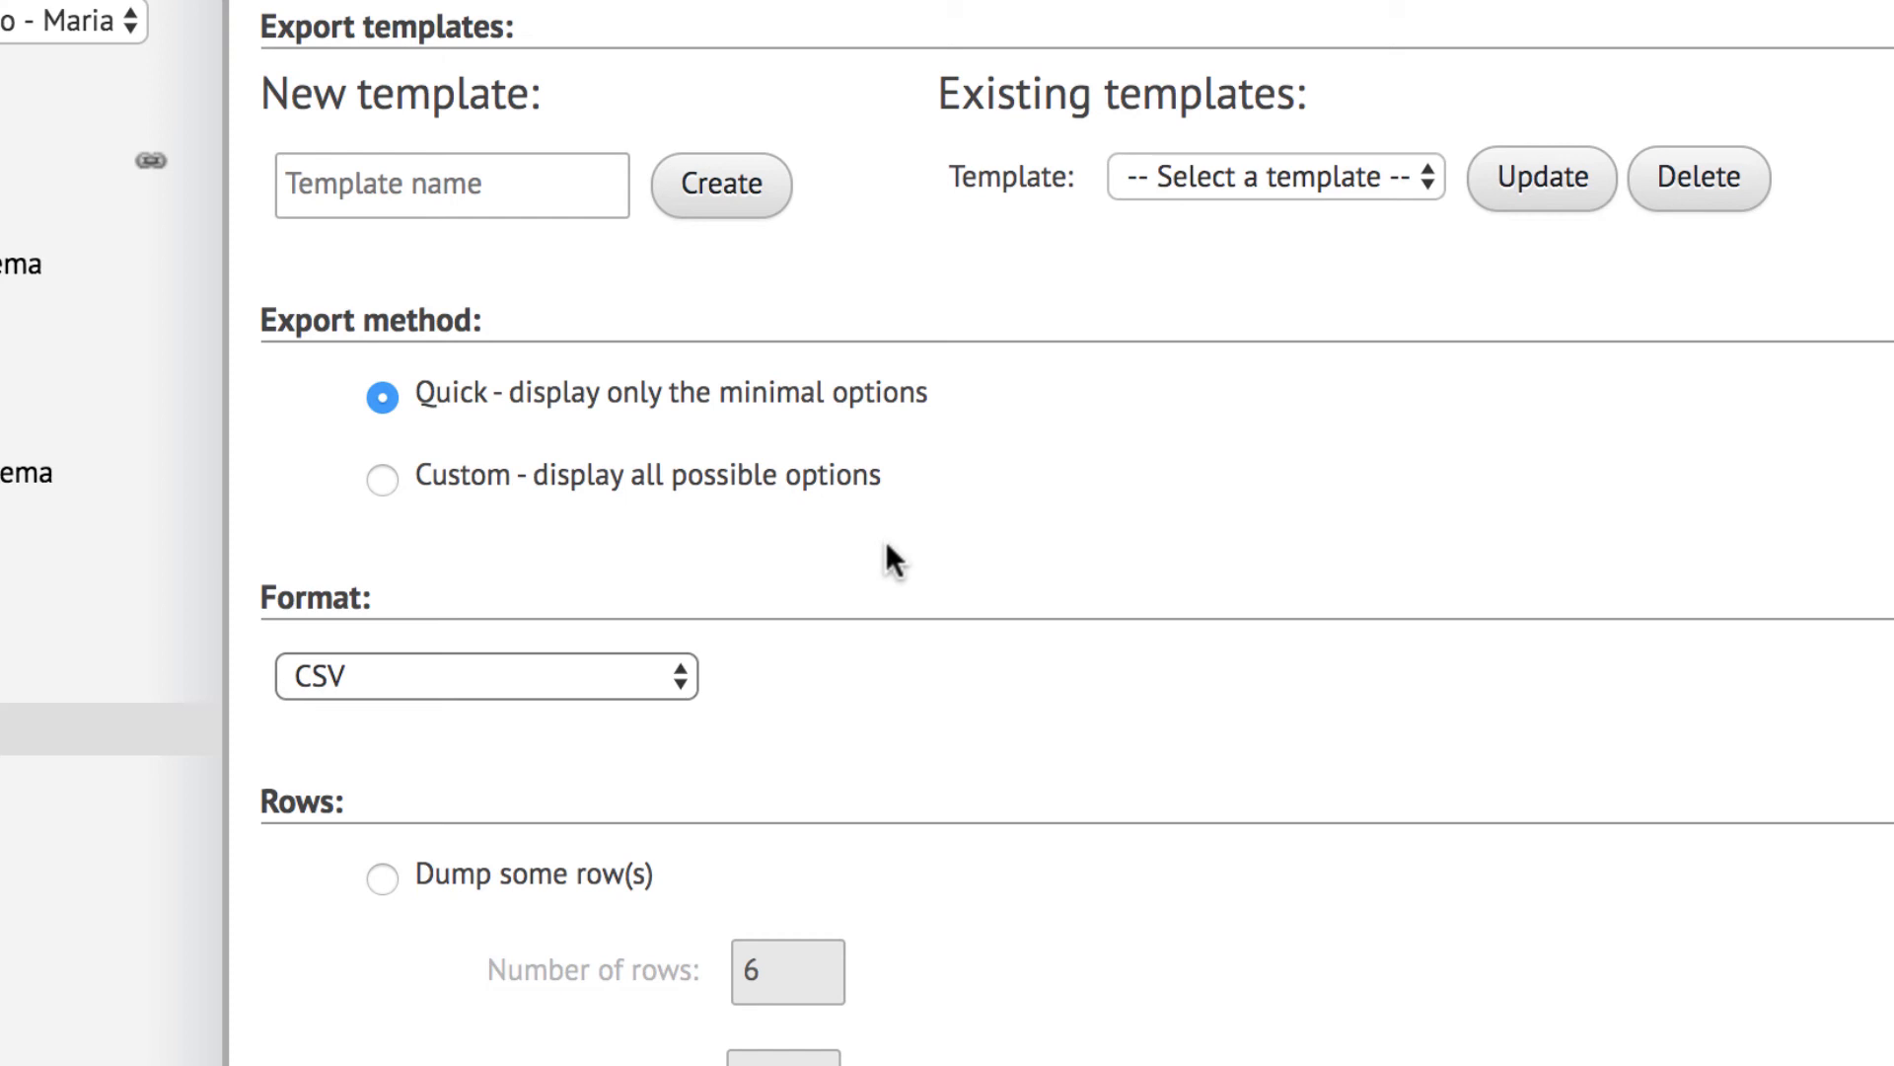
scroll(887, 550, down, 3)
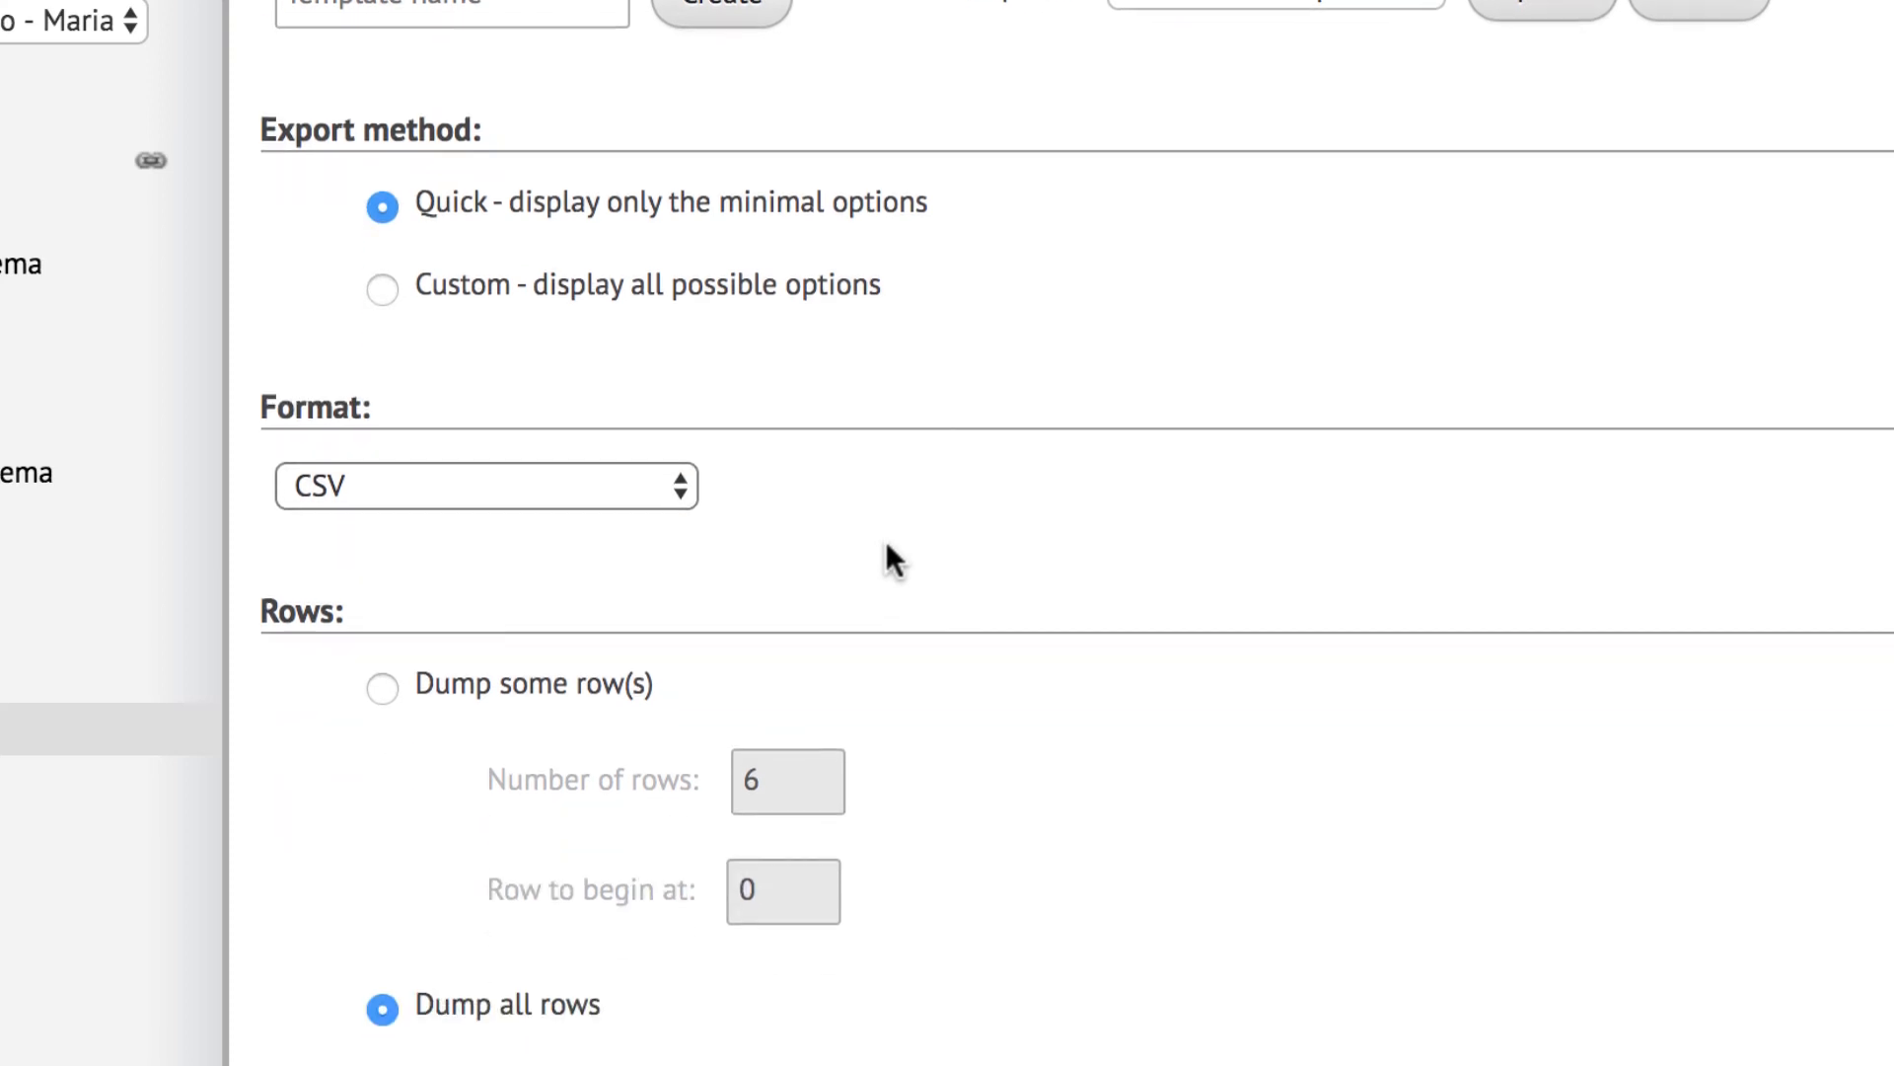
Export all rows of the characters table as CSV and open the downloaded characters.csv in Excel.
click(651, 493)
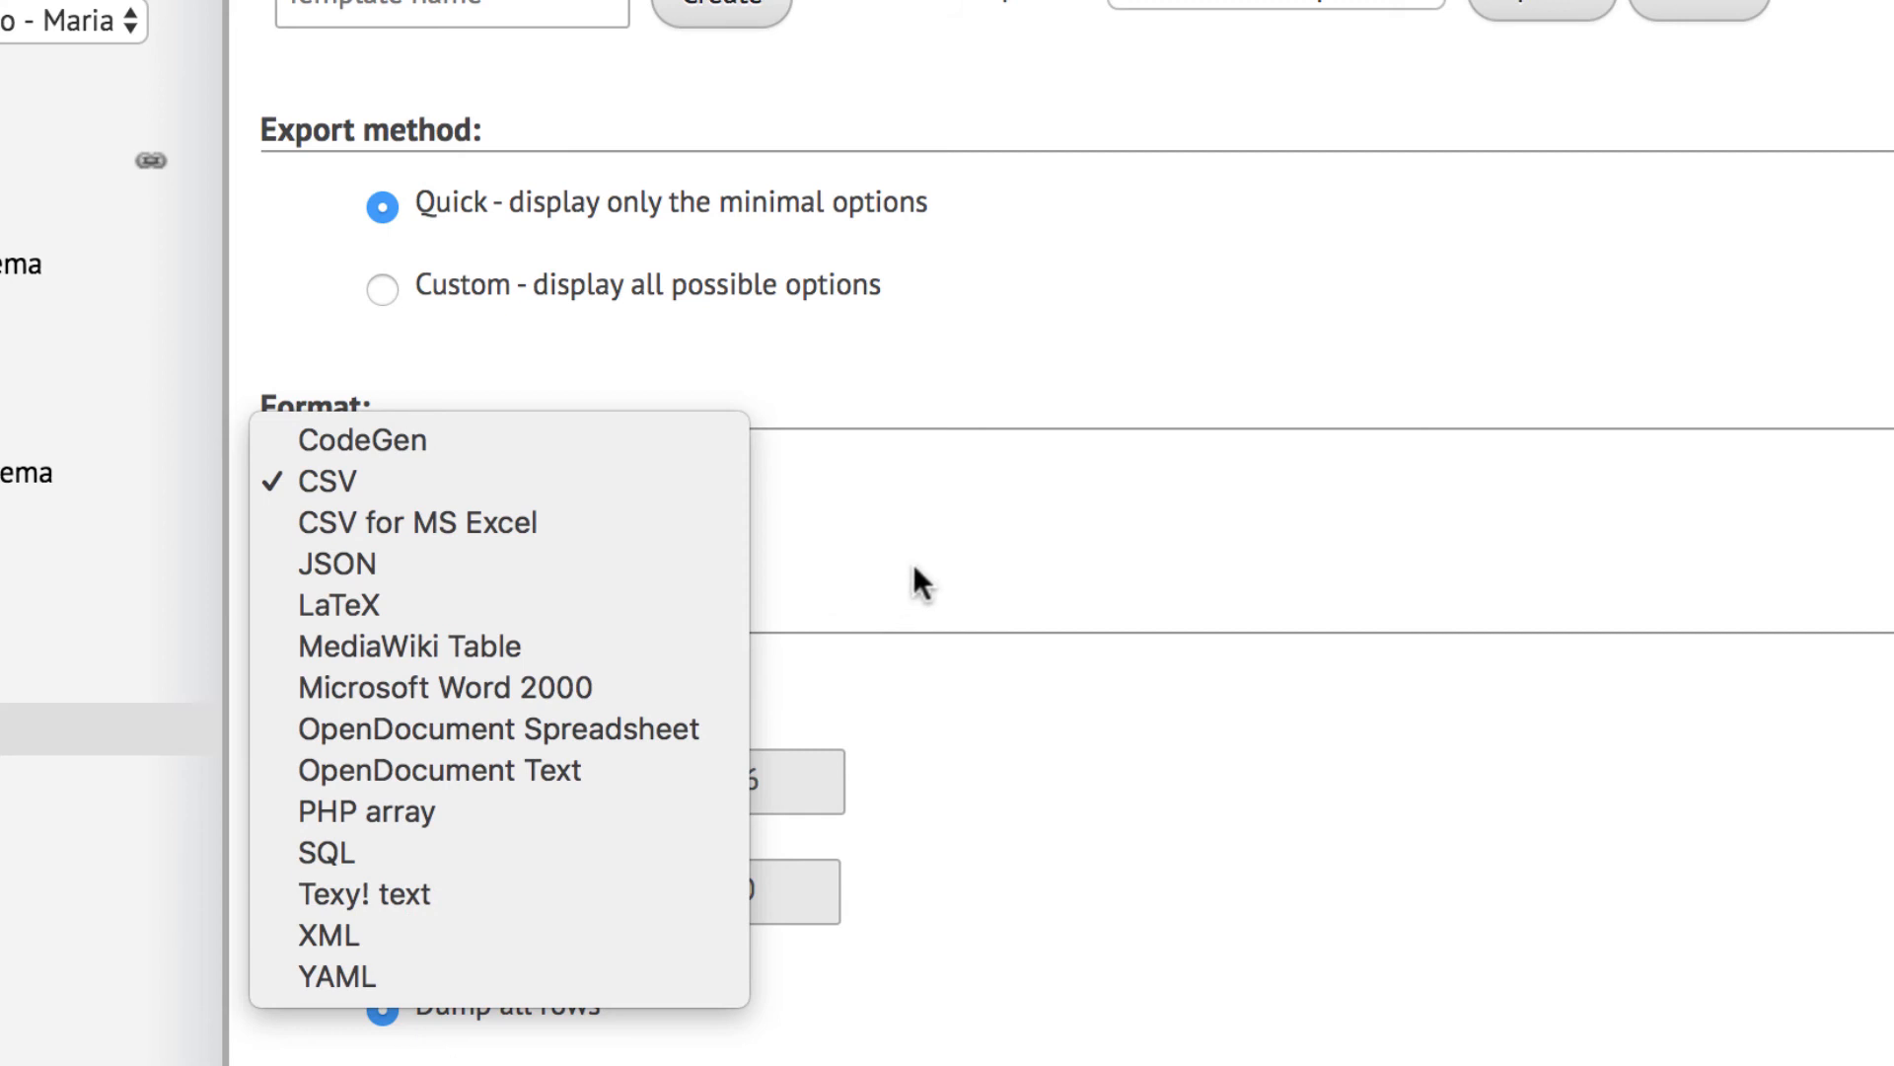
click(934, 475)
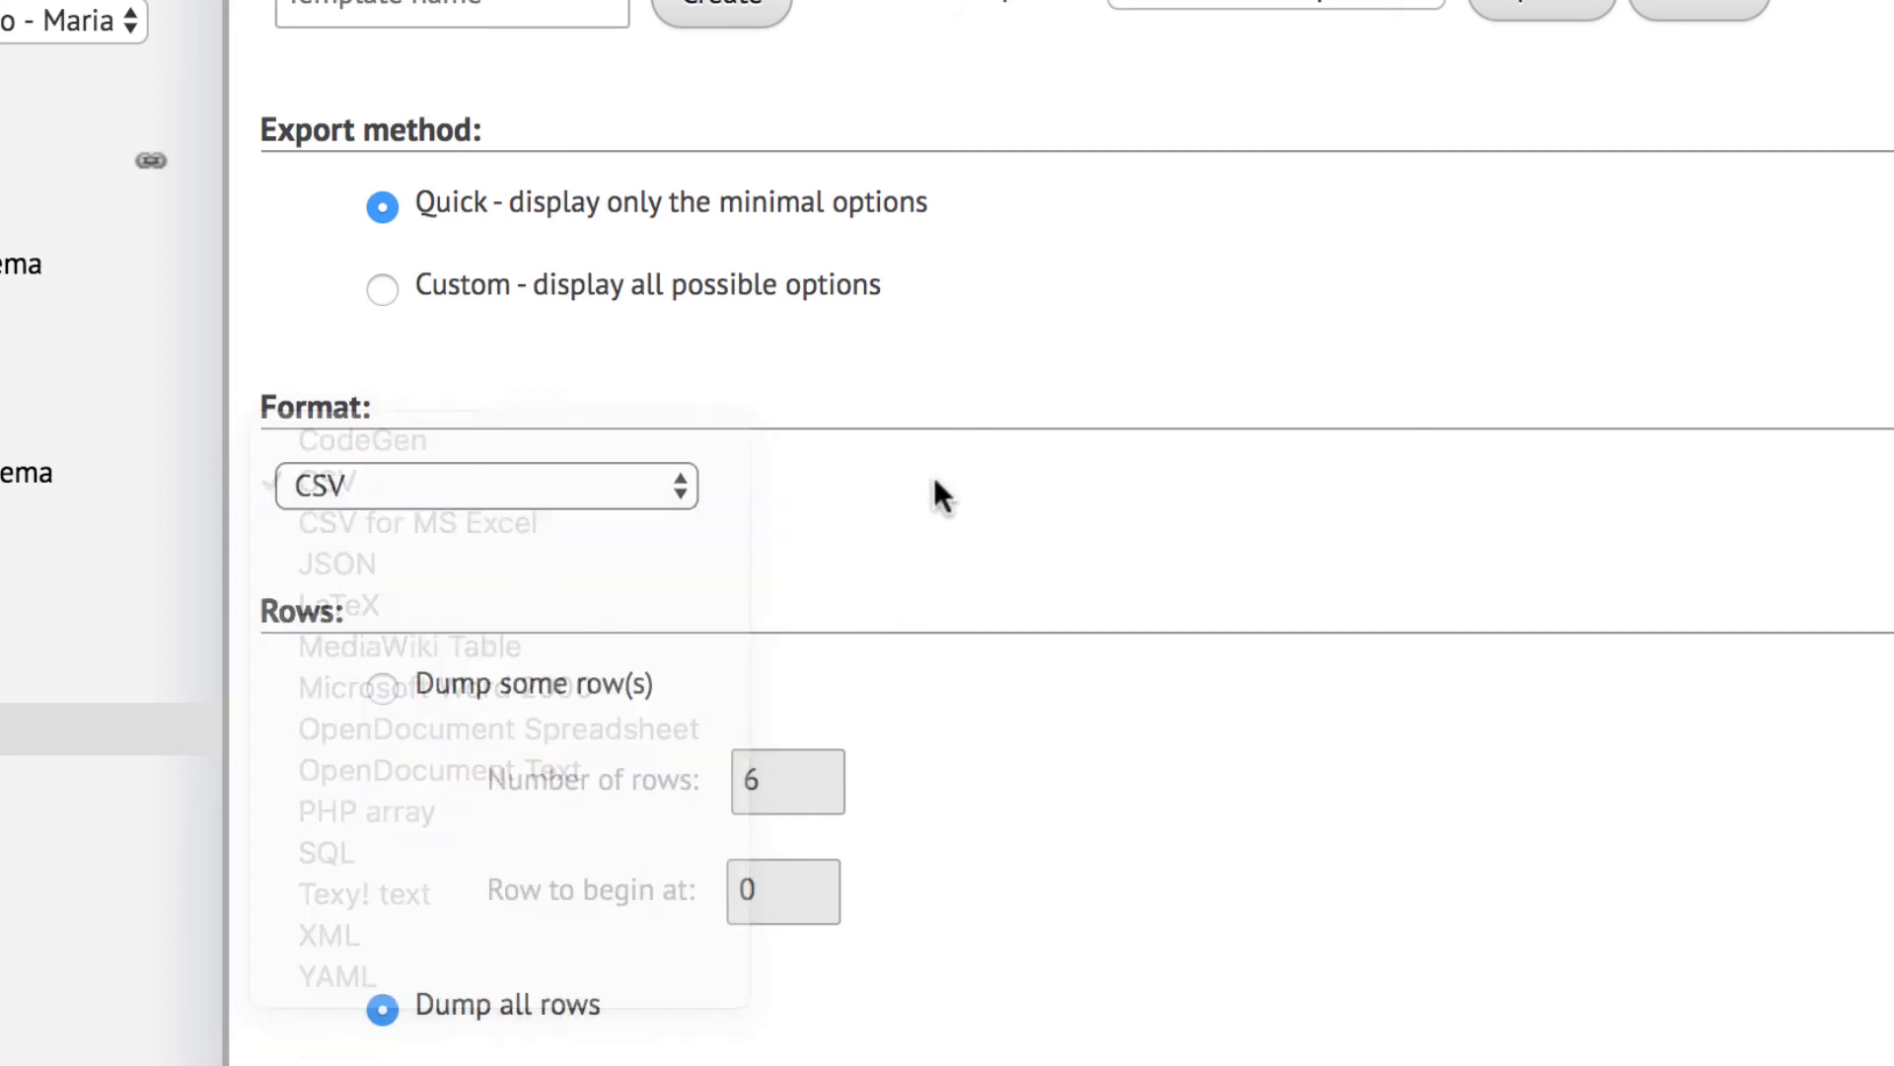
scroll(1034, 486, down, 3)
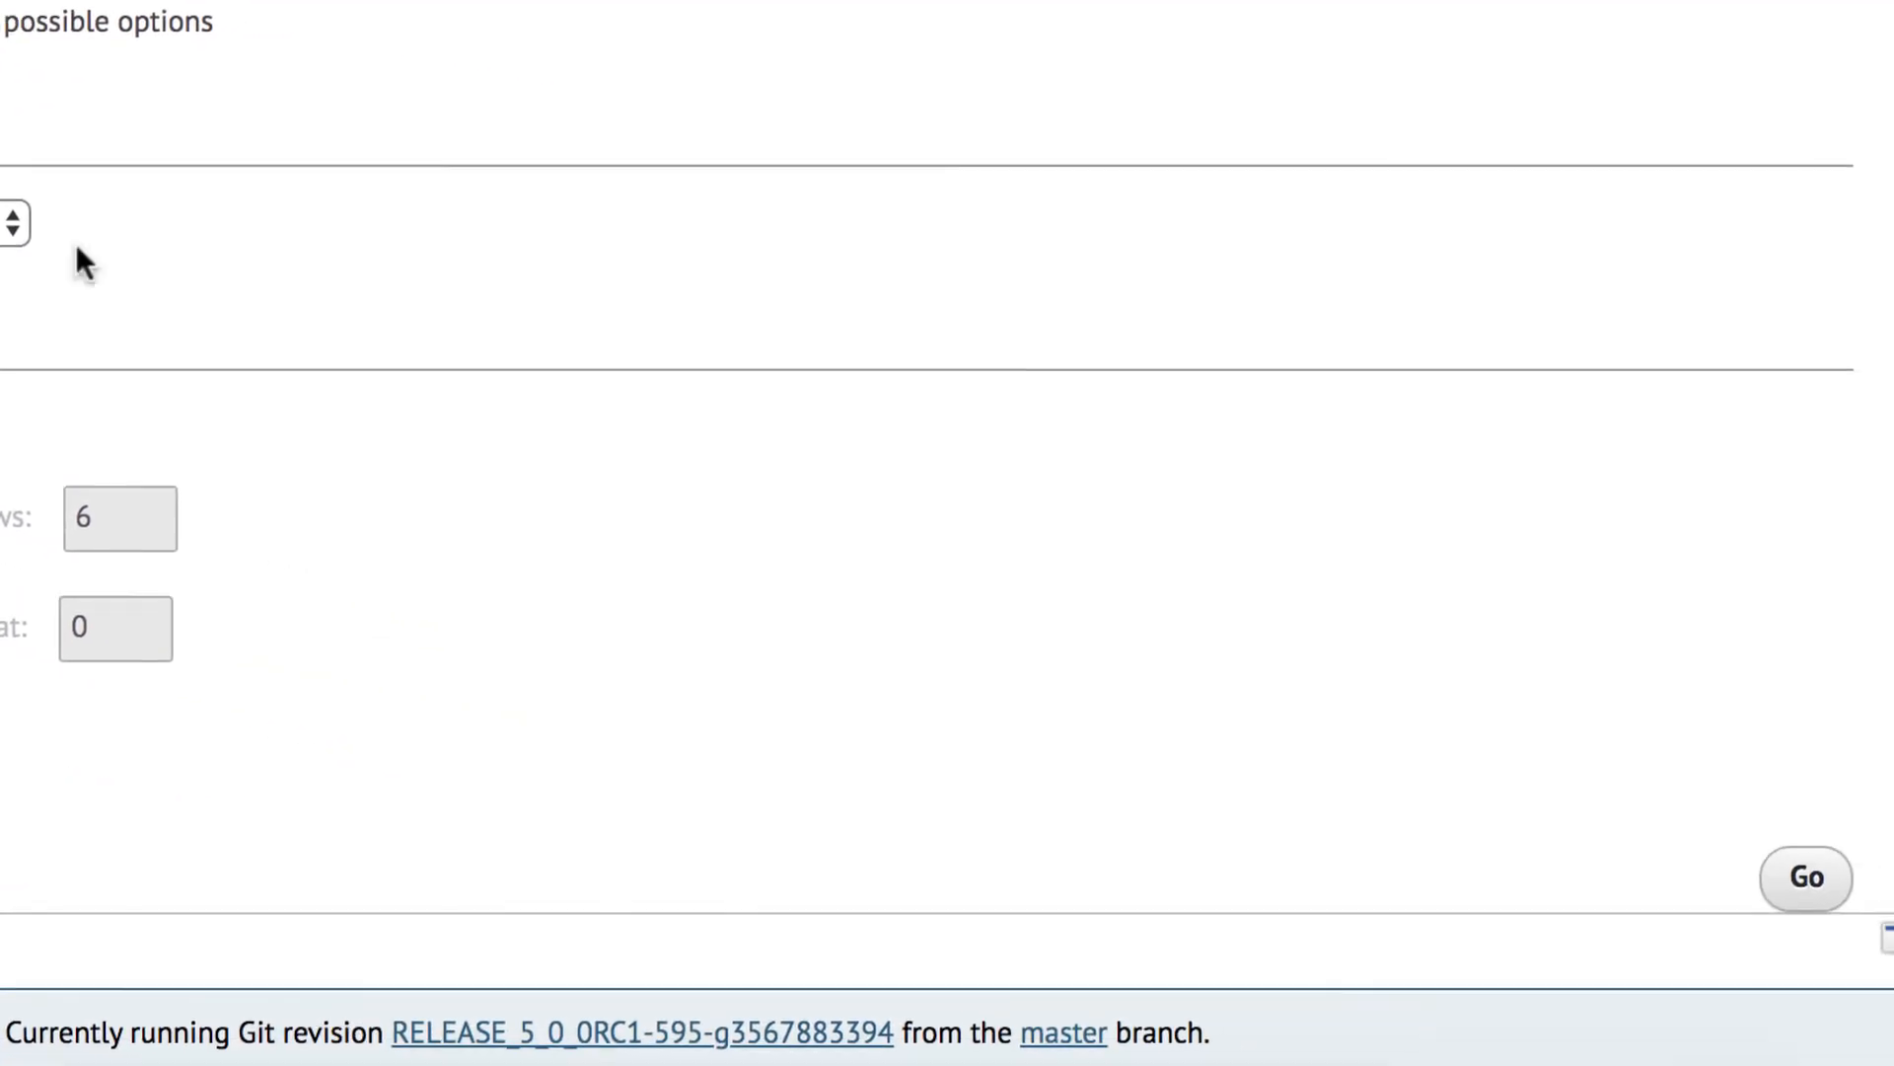
click(1774, 872)
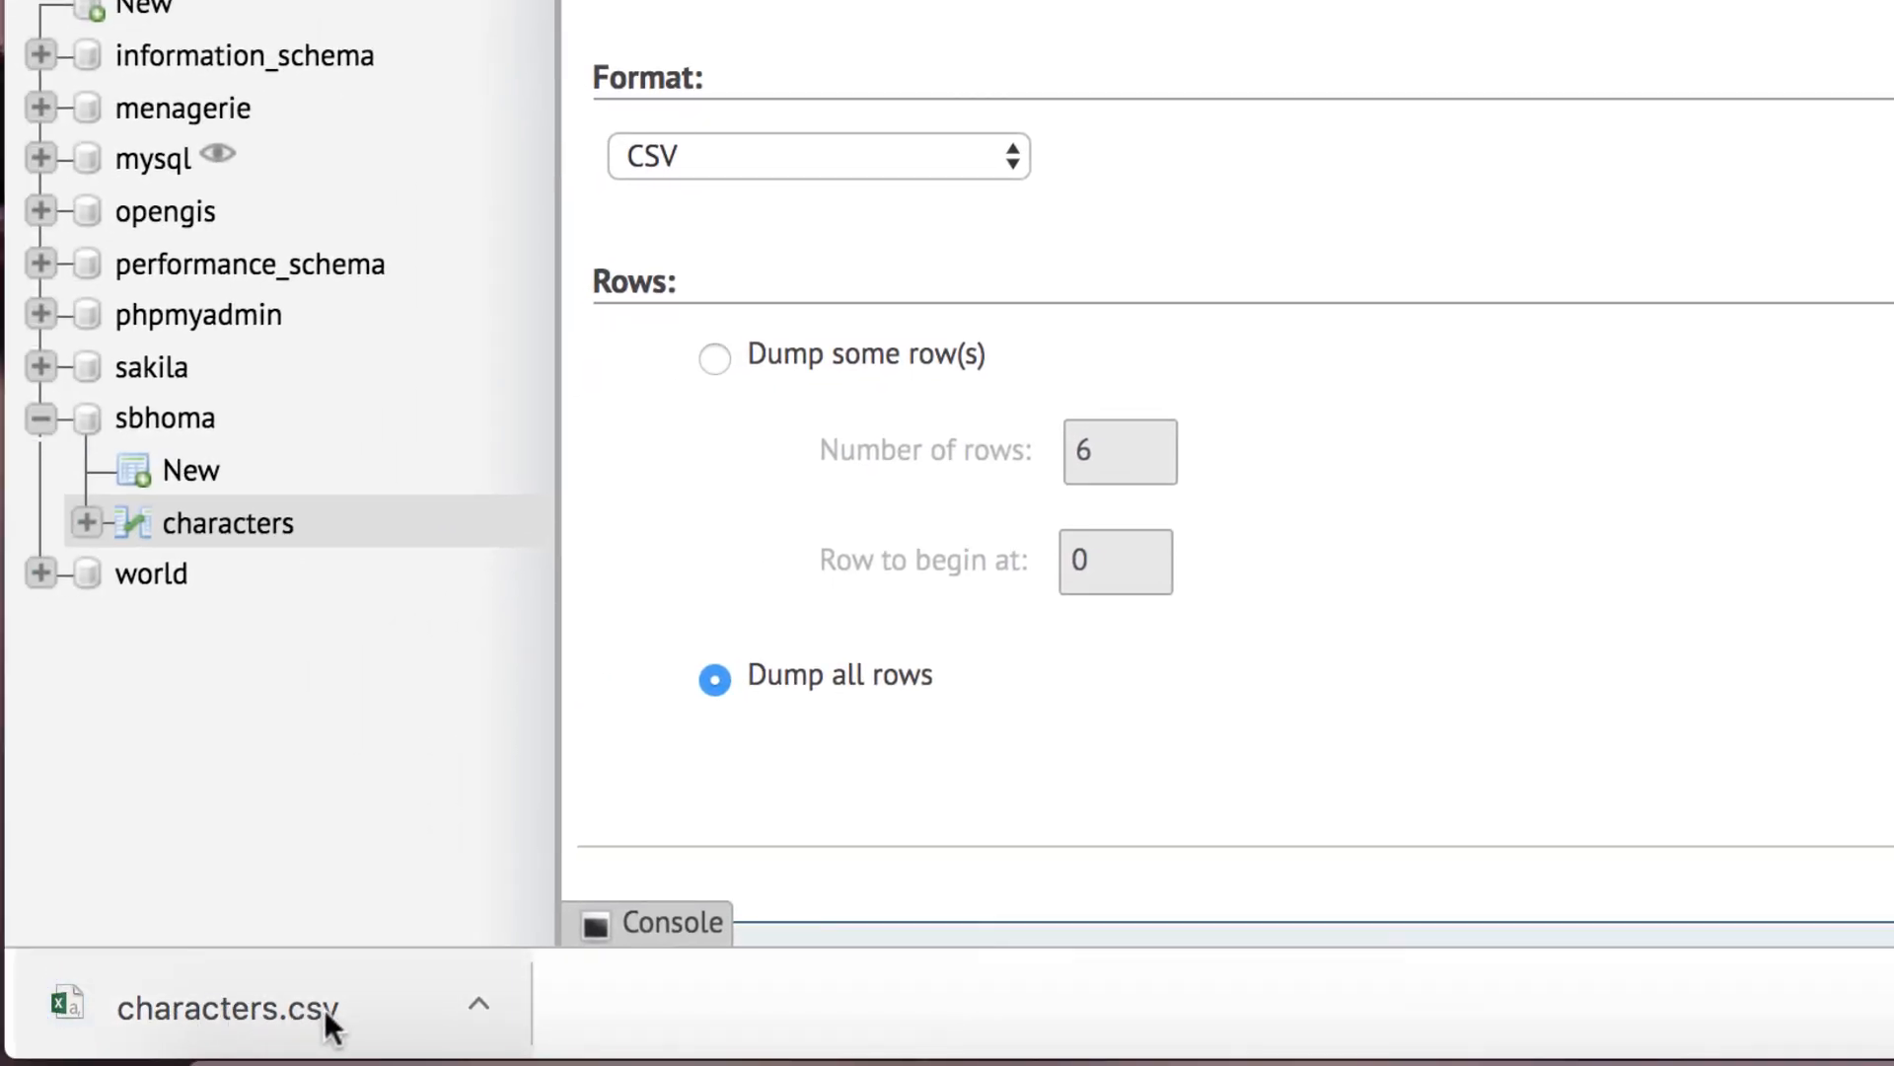
click(152, 992)
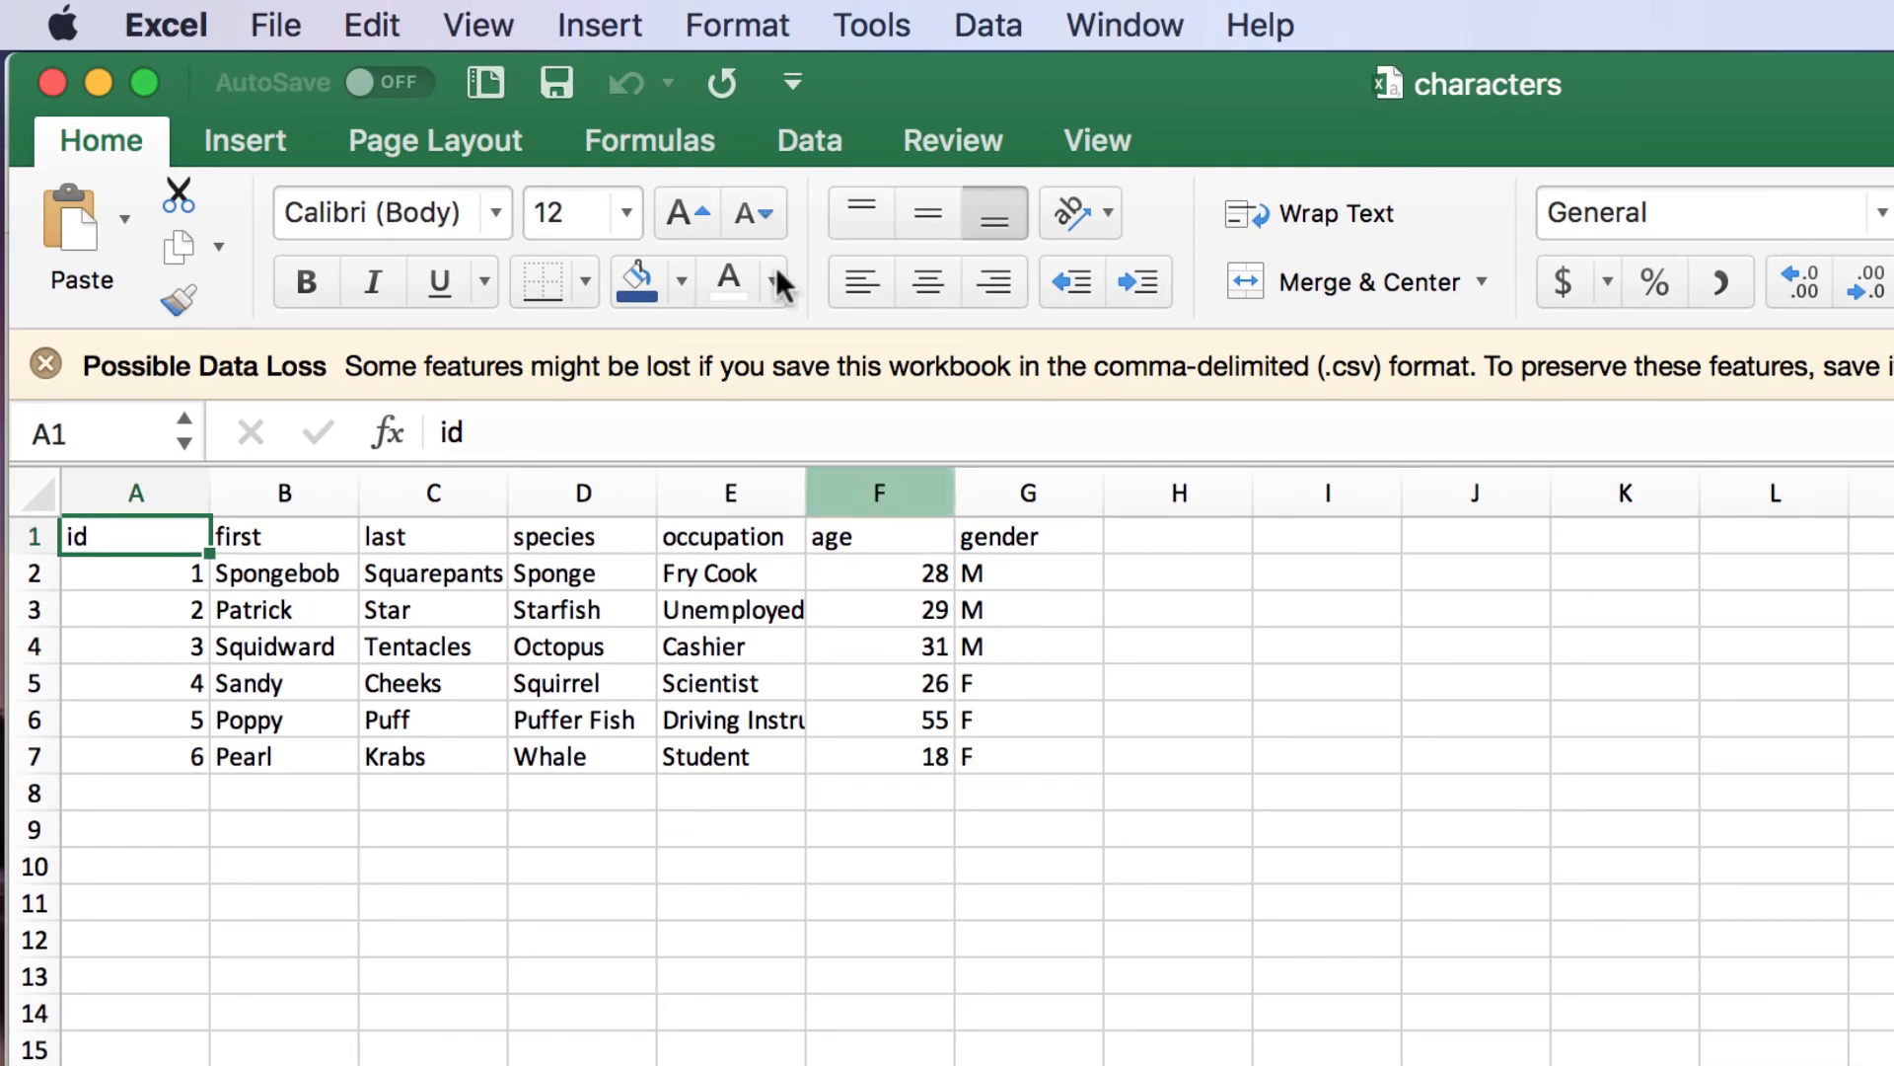
Save the opened CSV as an Excel Workbook named characters.xlsx in the Downloads folder.
click(263, 24)
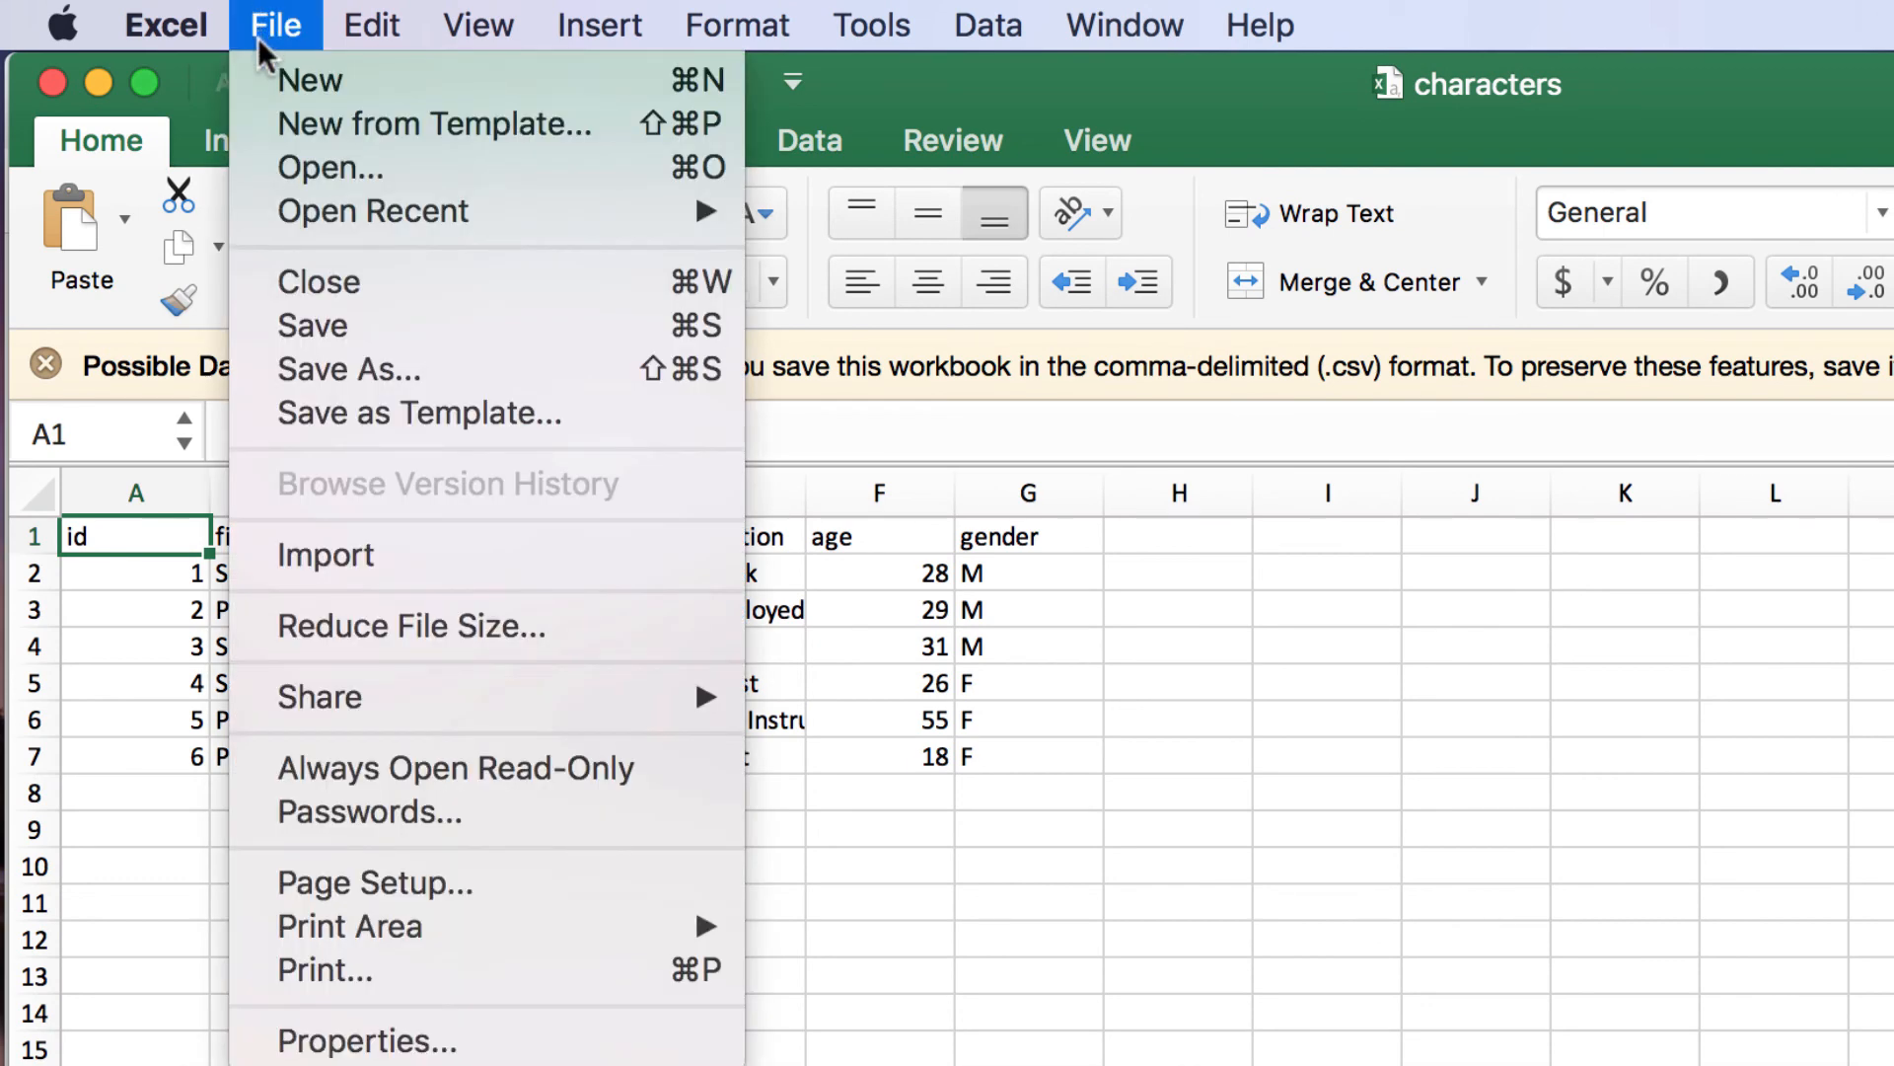
click(348, 379)
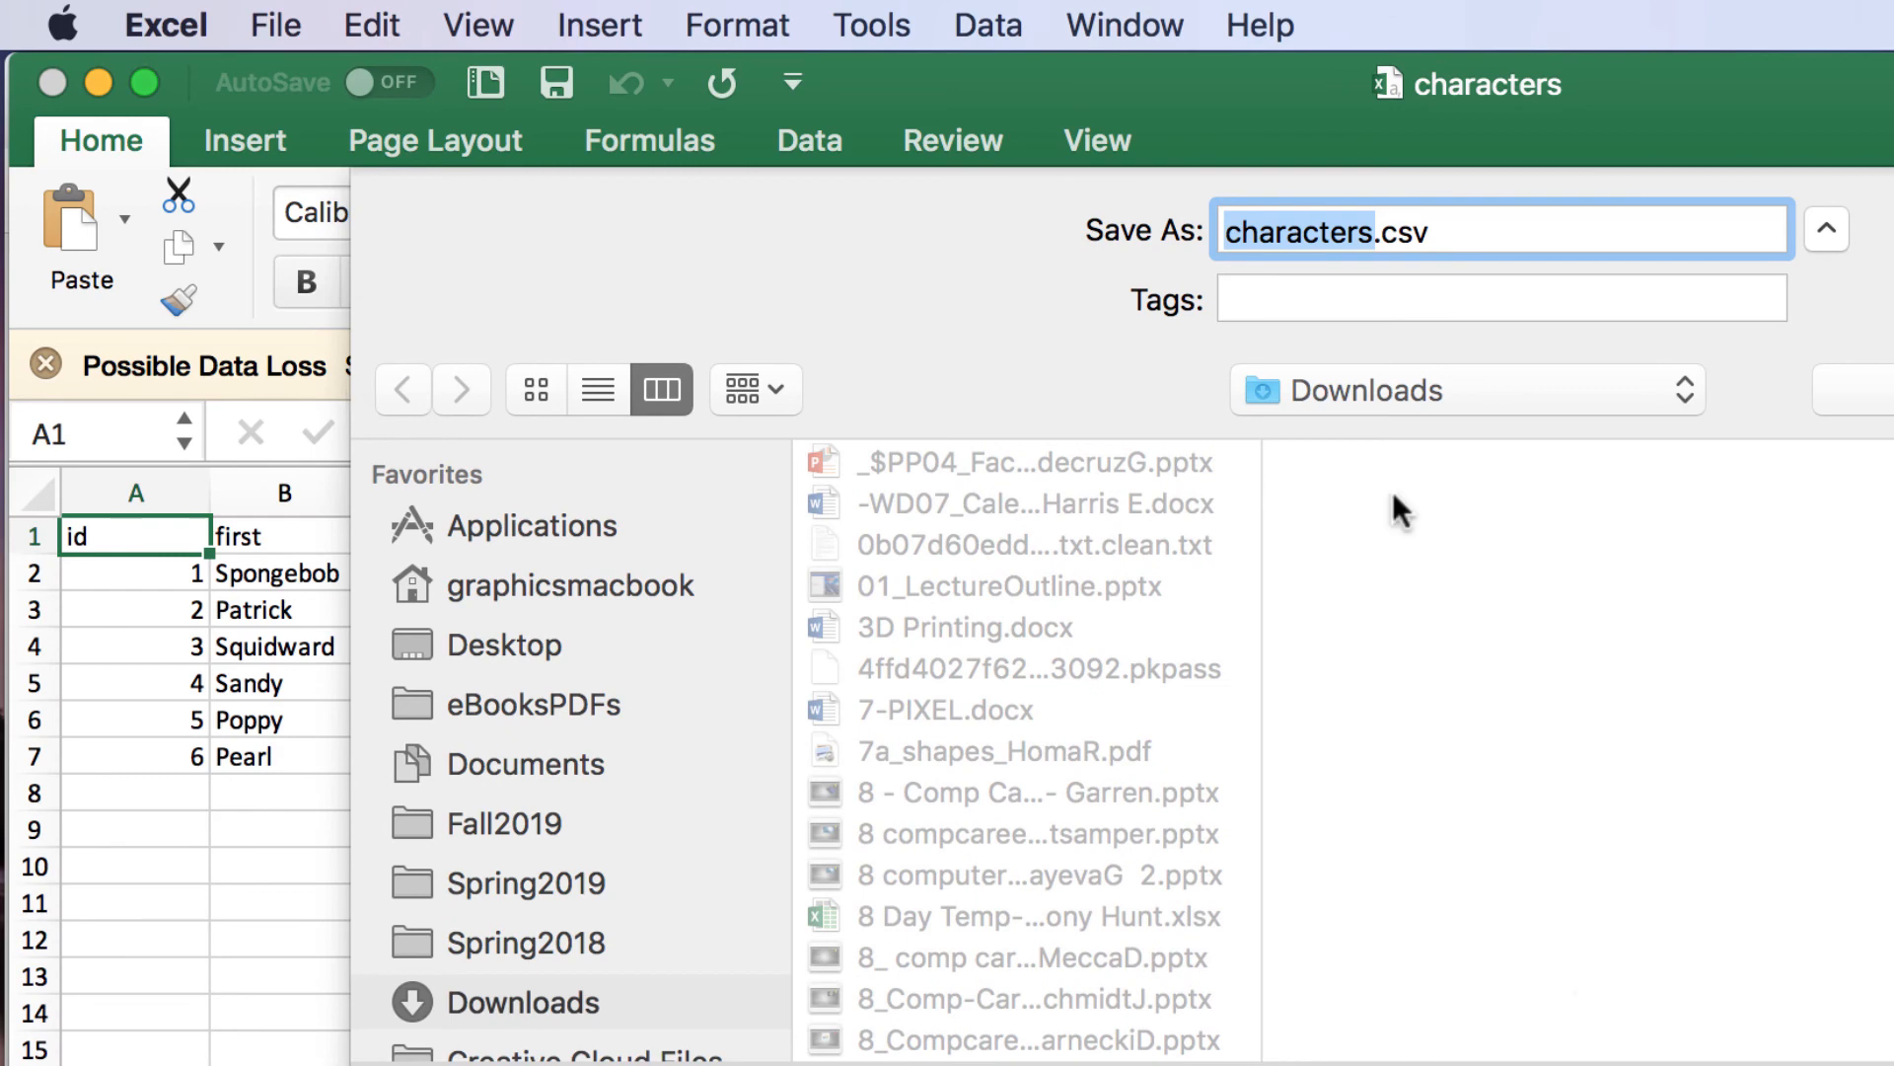
click(1669, 1065)
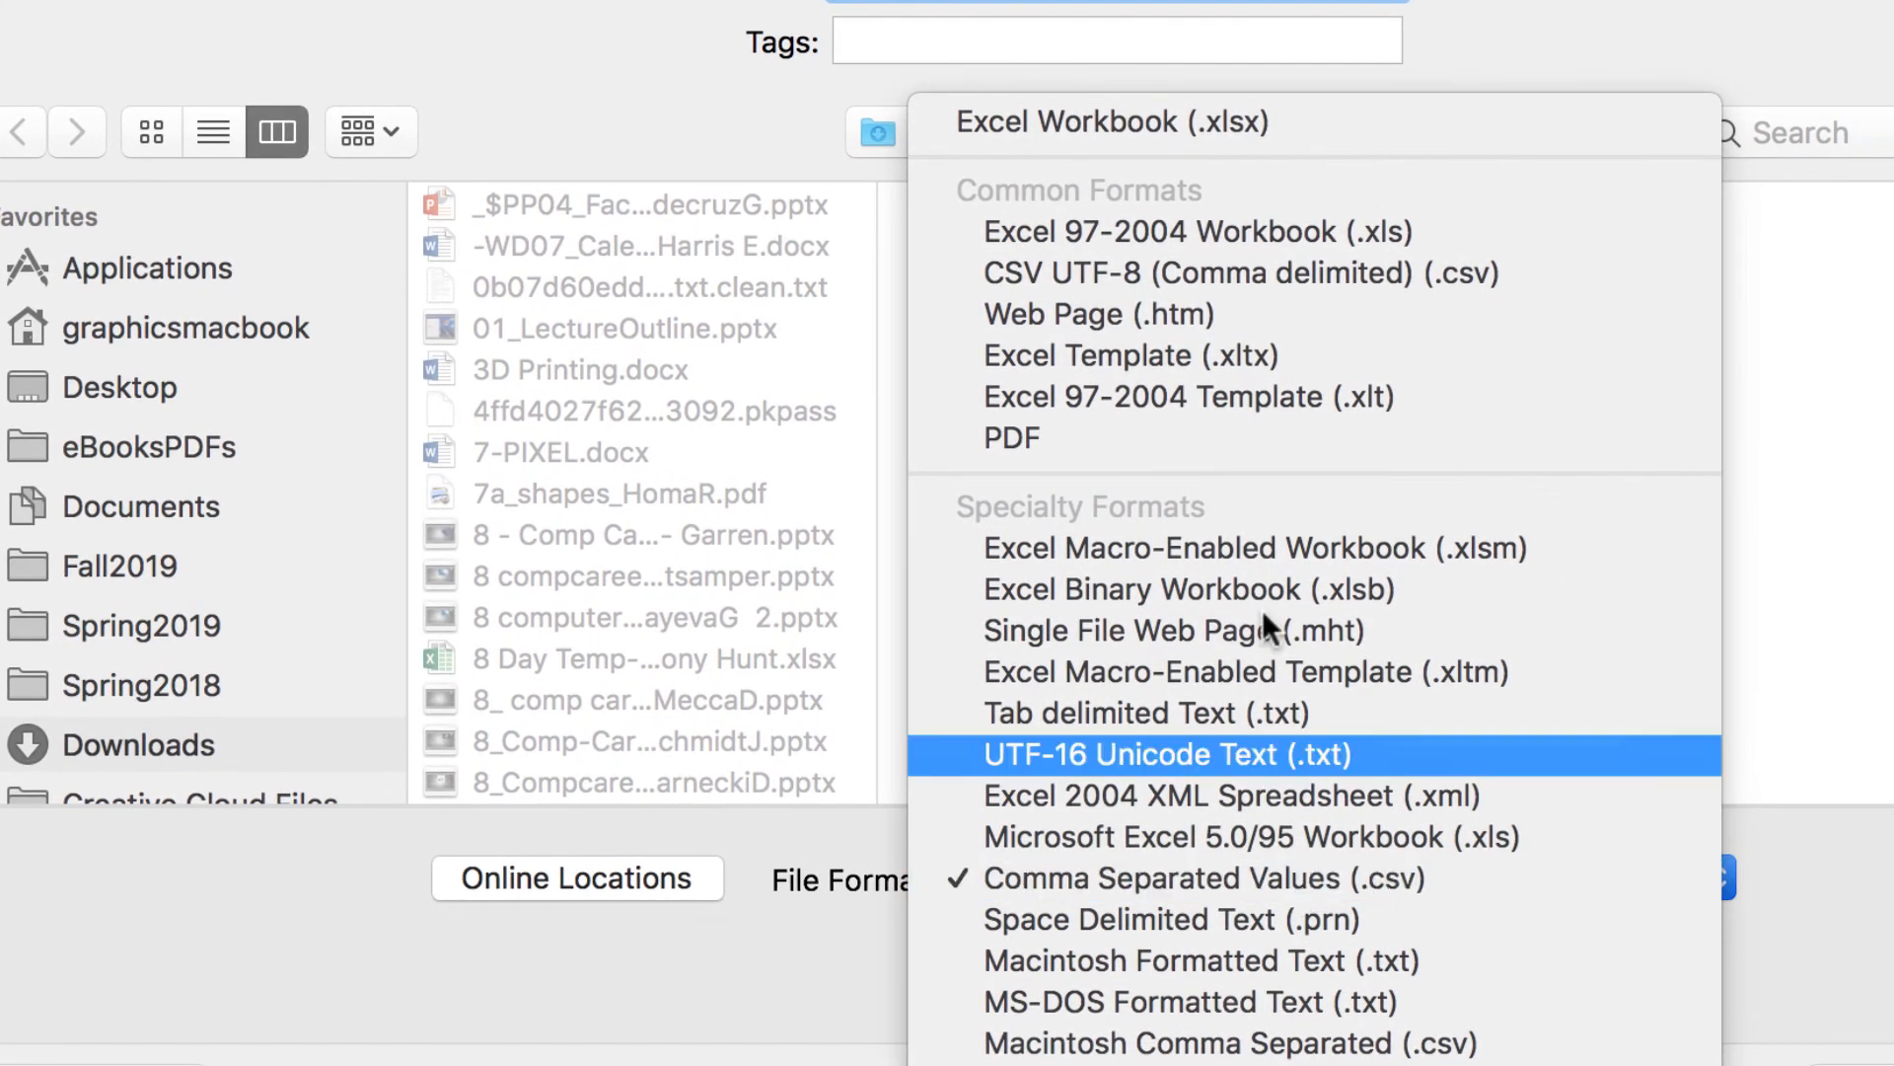
click(1235, 119)
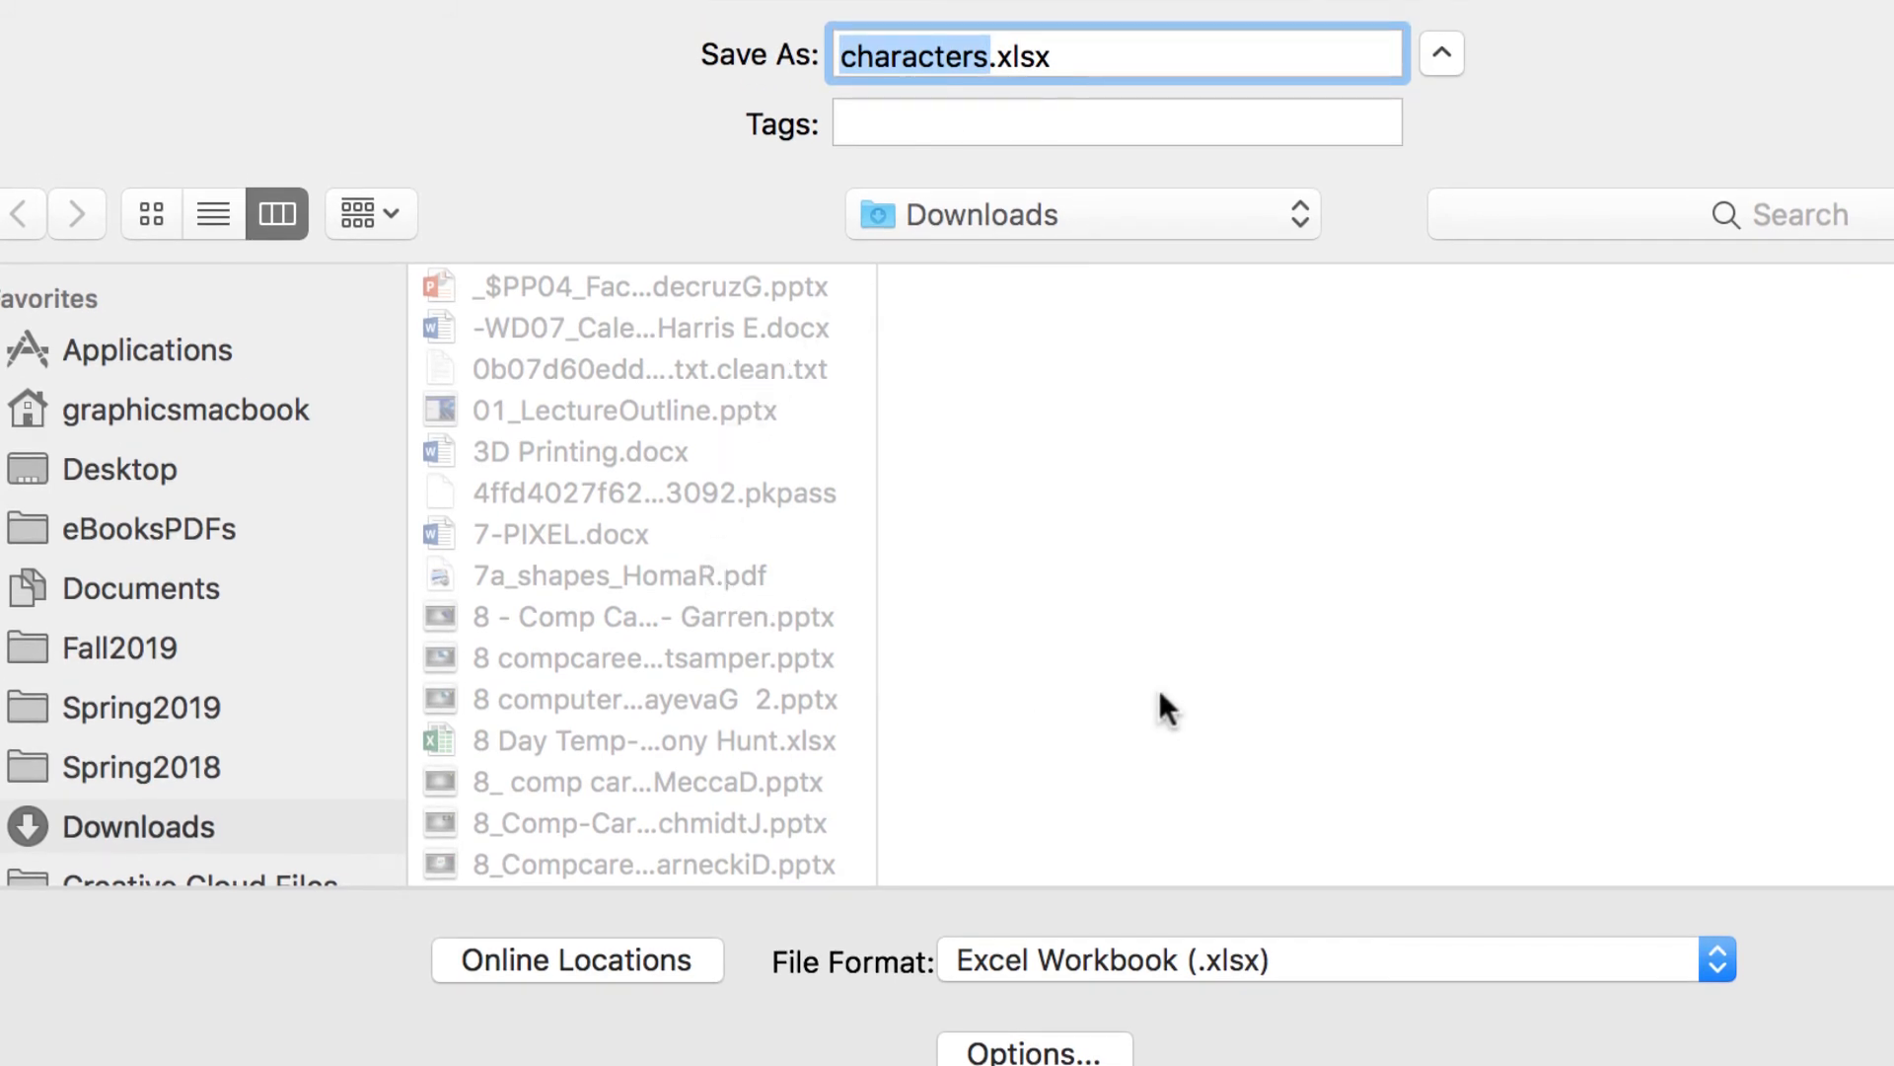
key(Return)
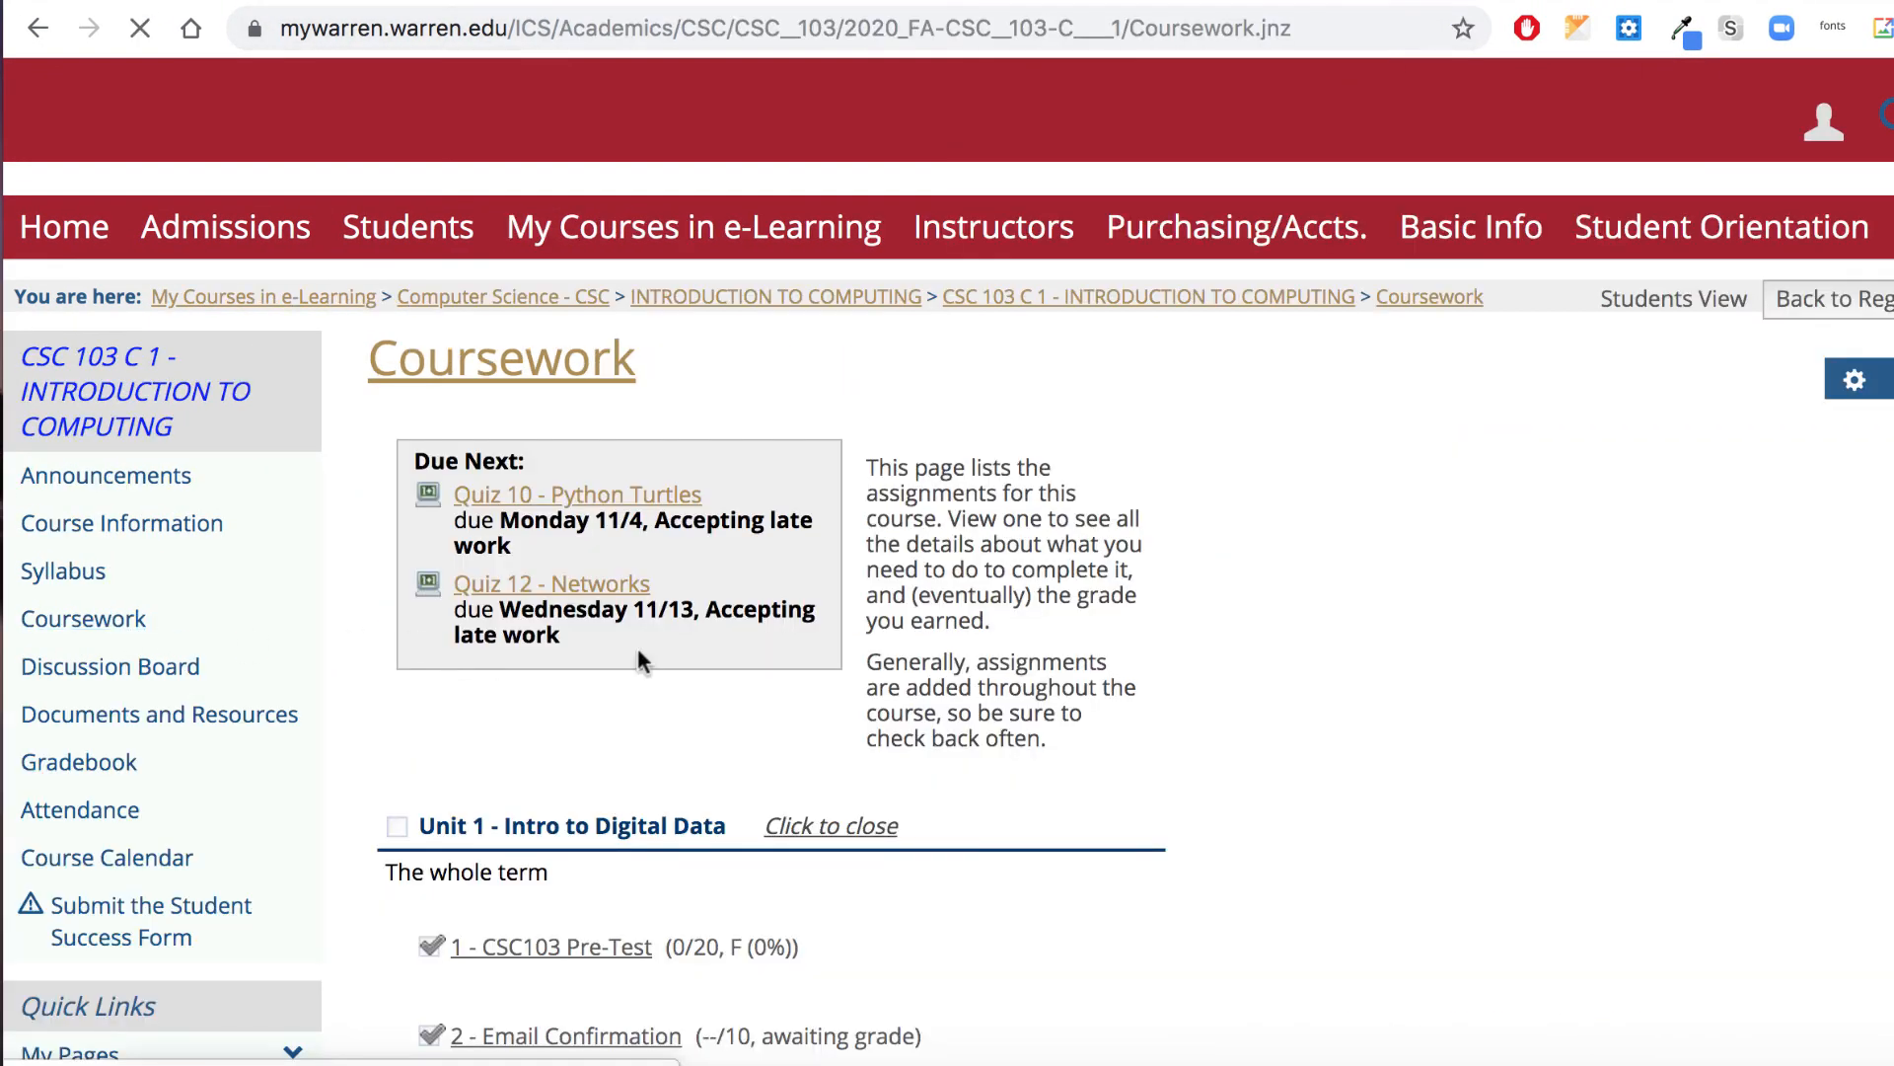
Open the coursework assignment 23 - Spongebob-World PHP Database under Unit 10 - Databases and delete its existing file comment.
scroll(839, 668, down, 20)
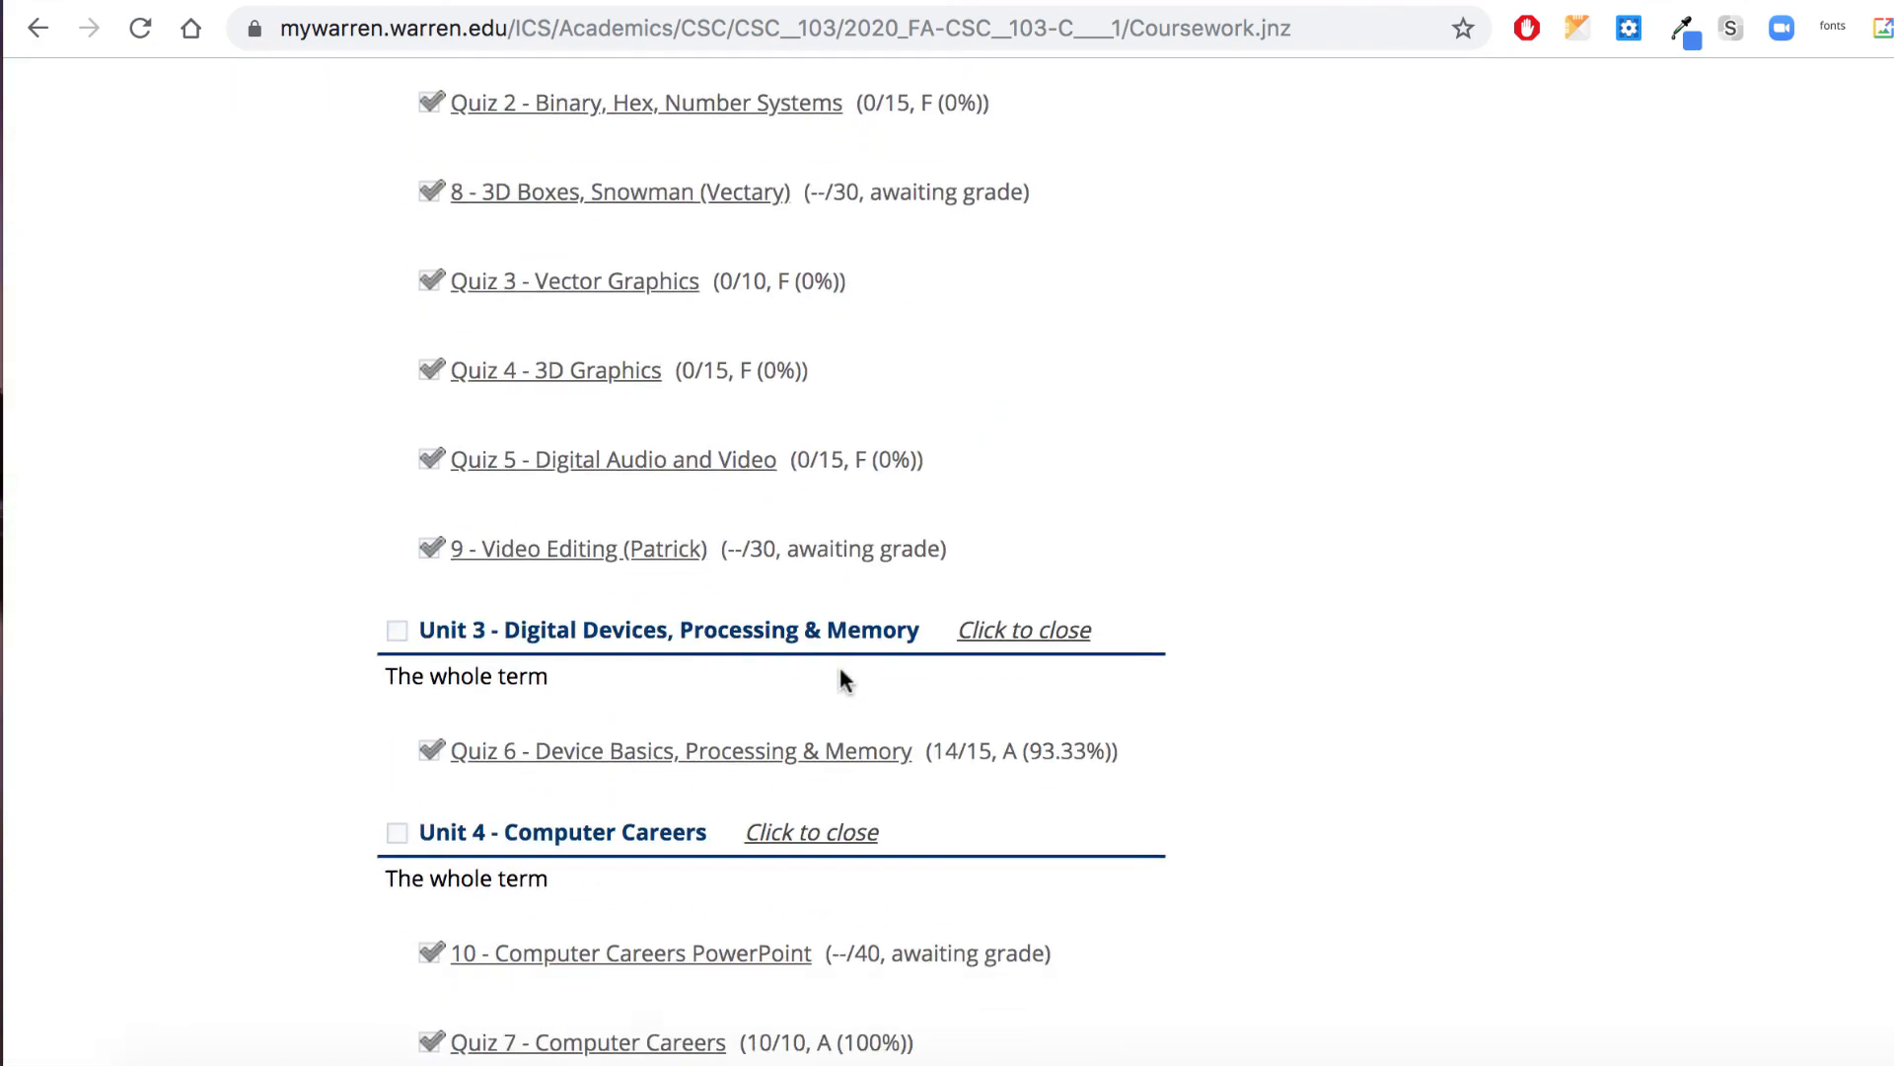
scroll(840, 671, down, 20)
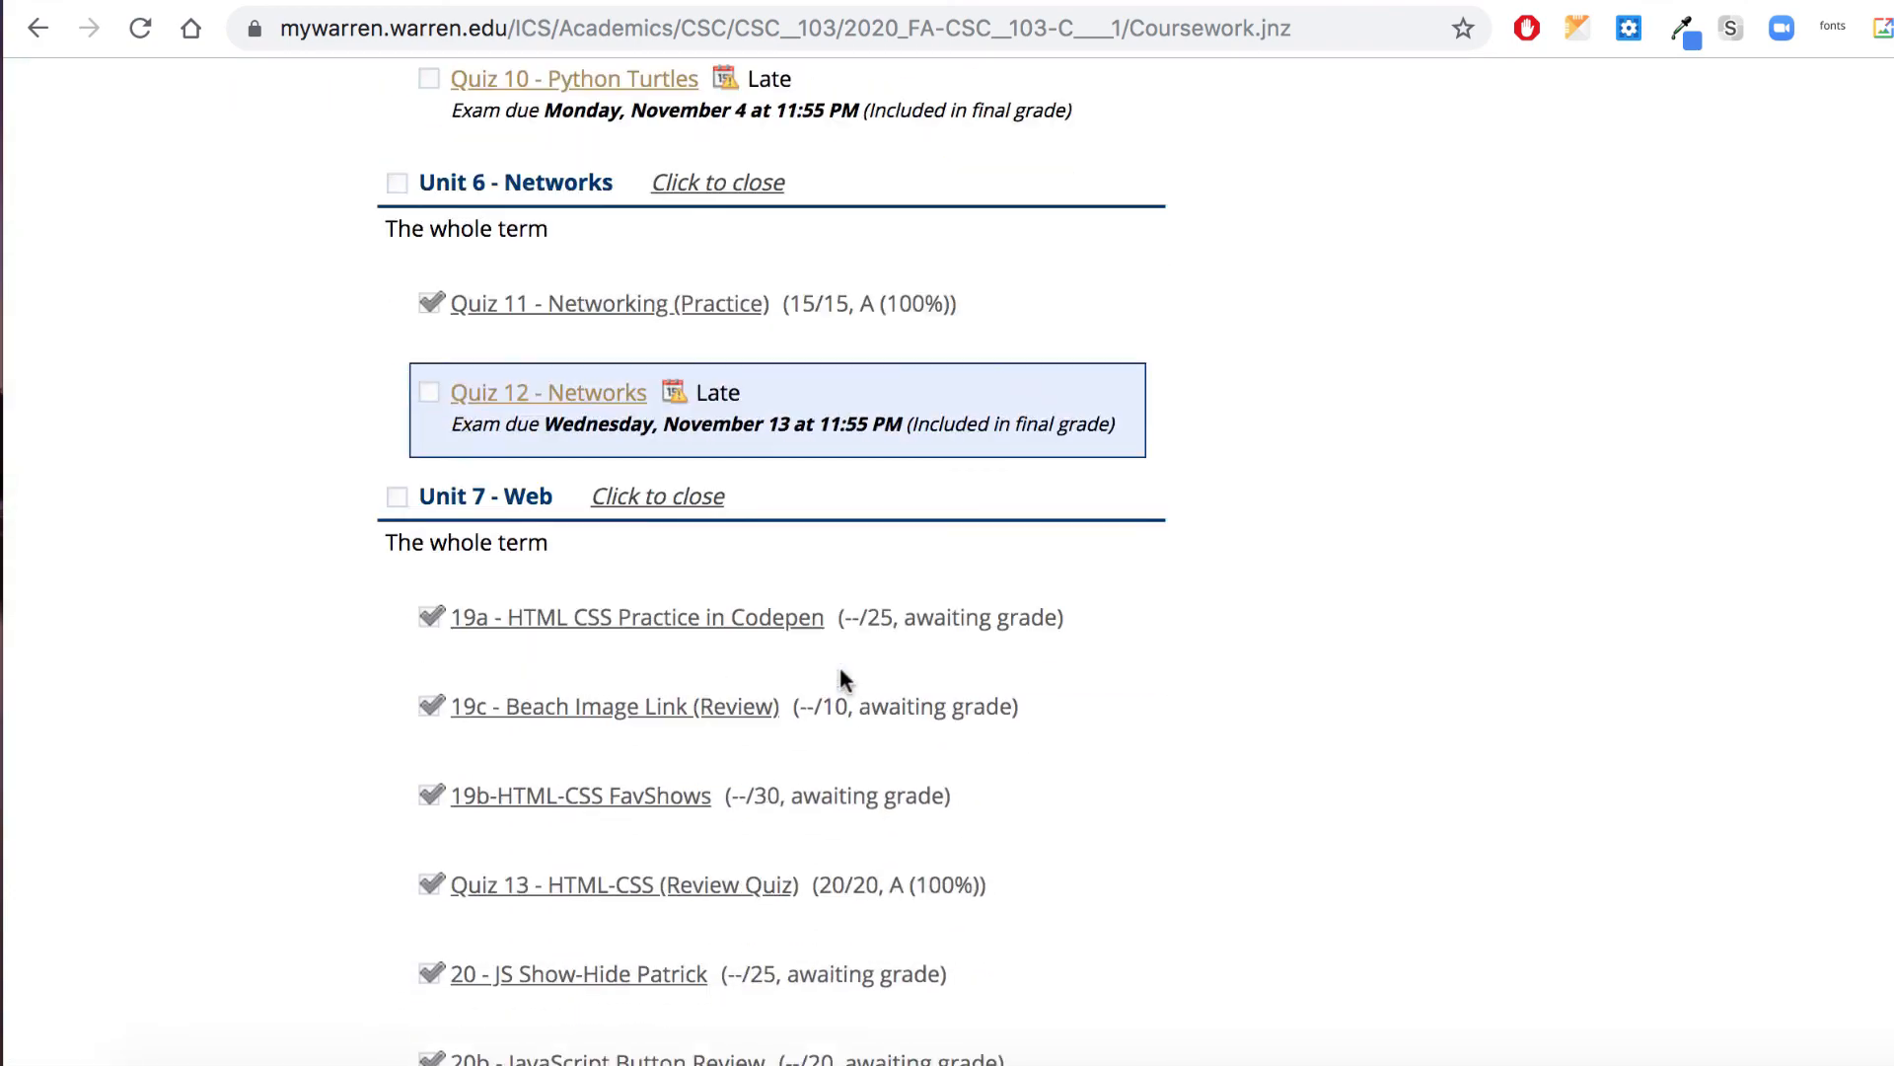
scroll(839, 666, down, 20)
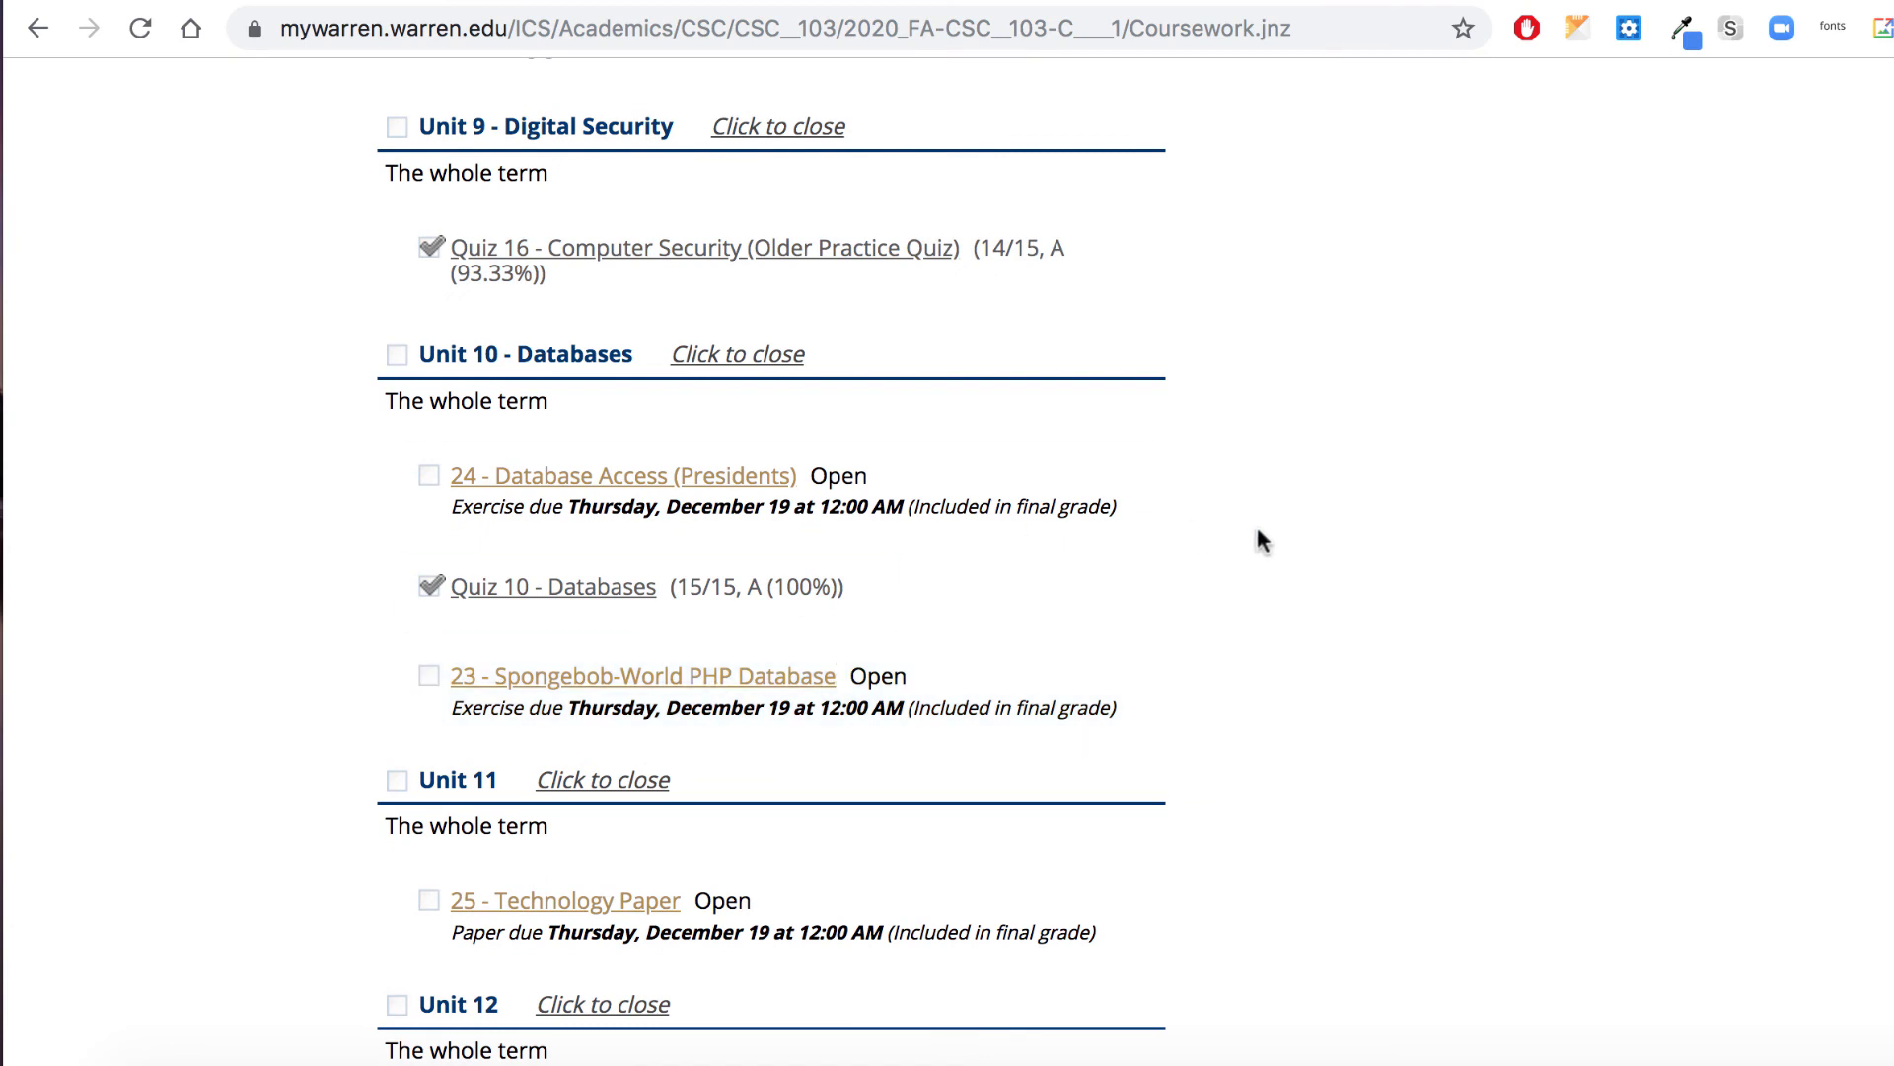
click(802, 677)
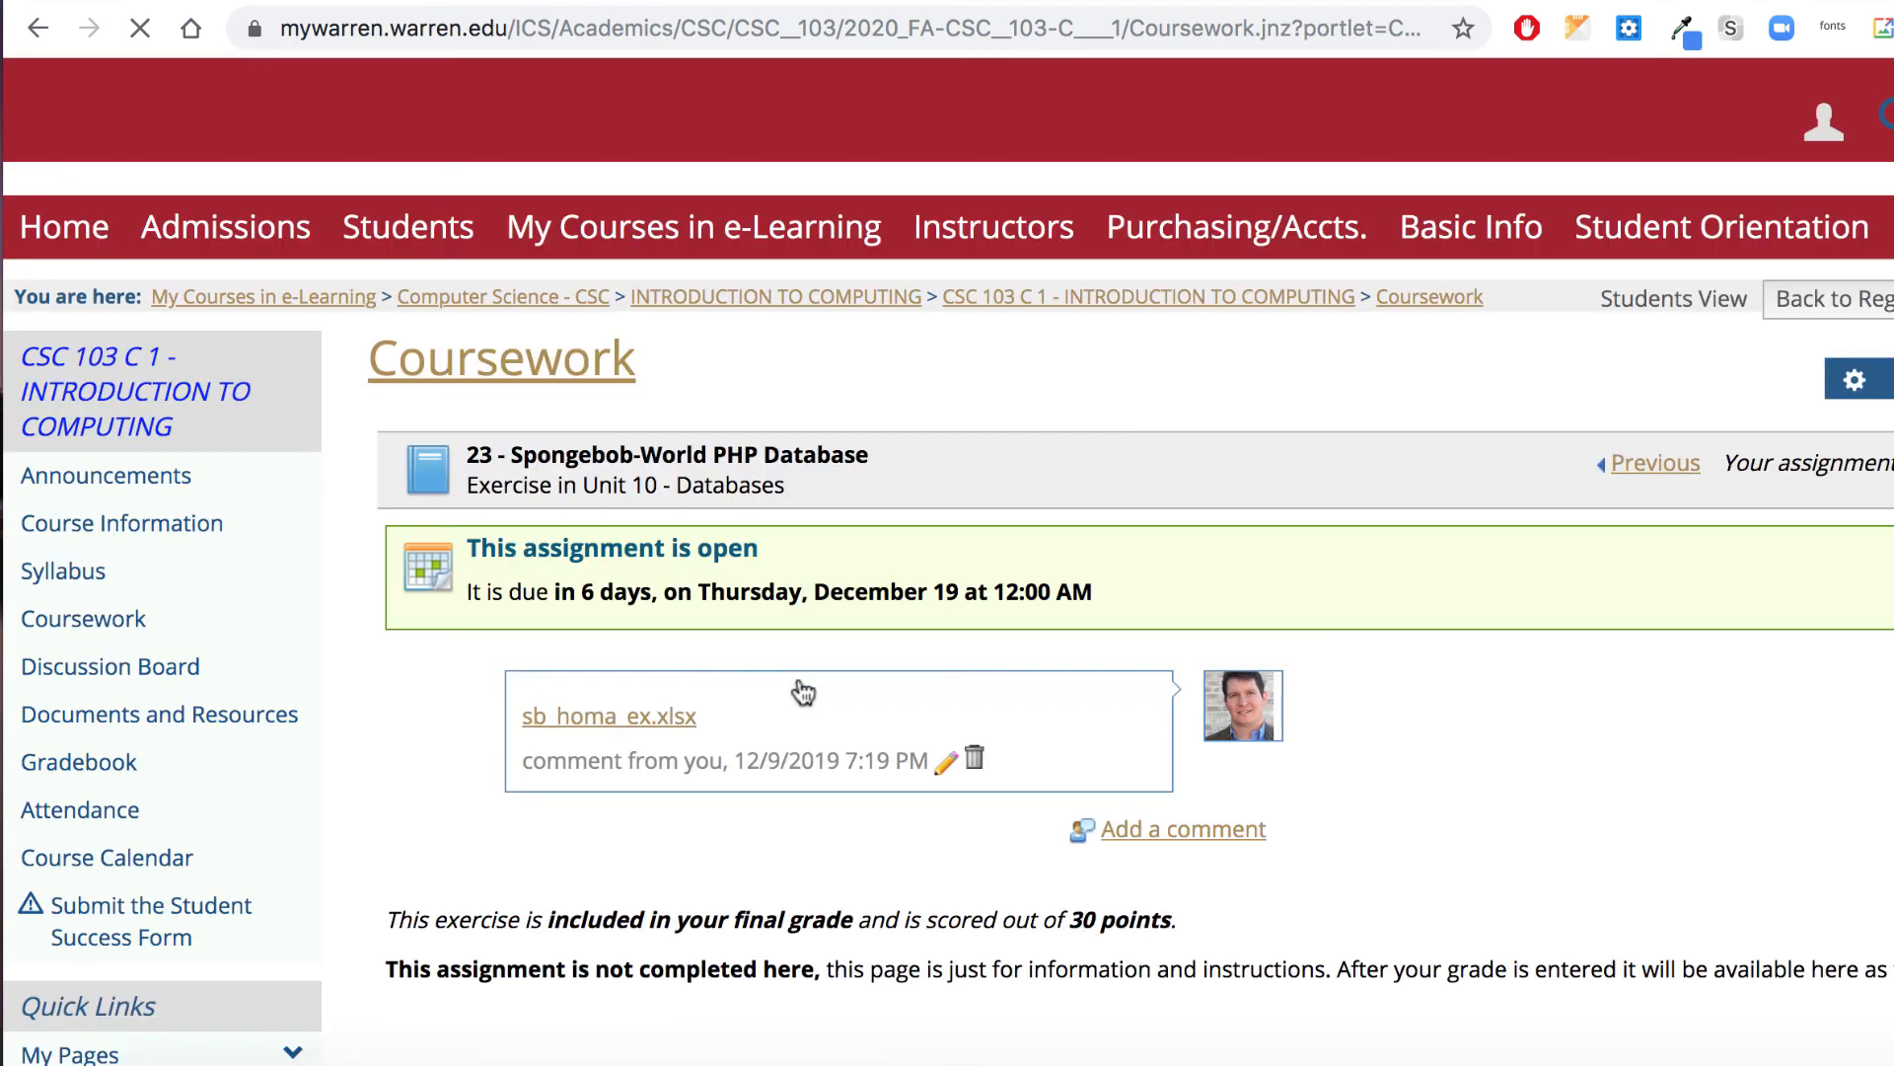
click(978, 759)
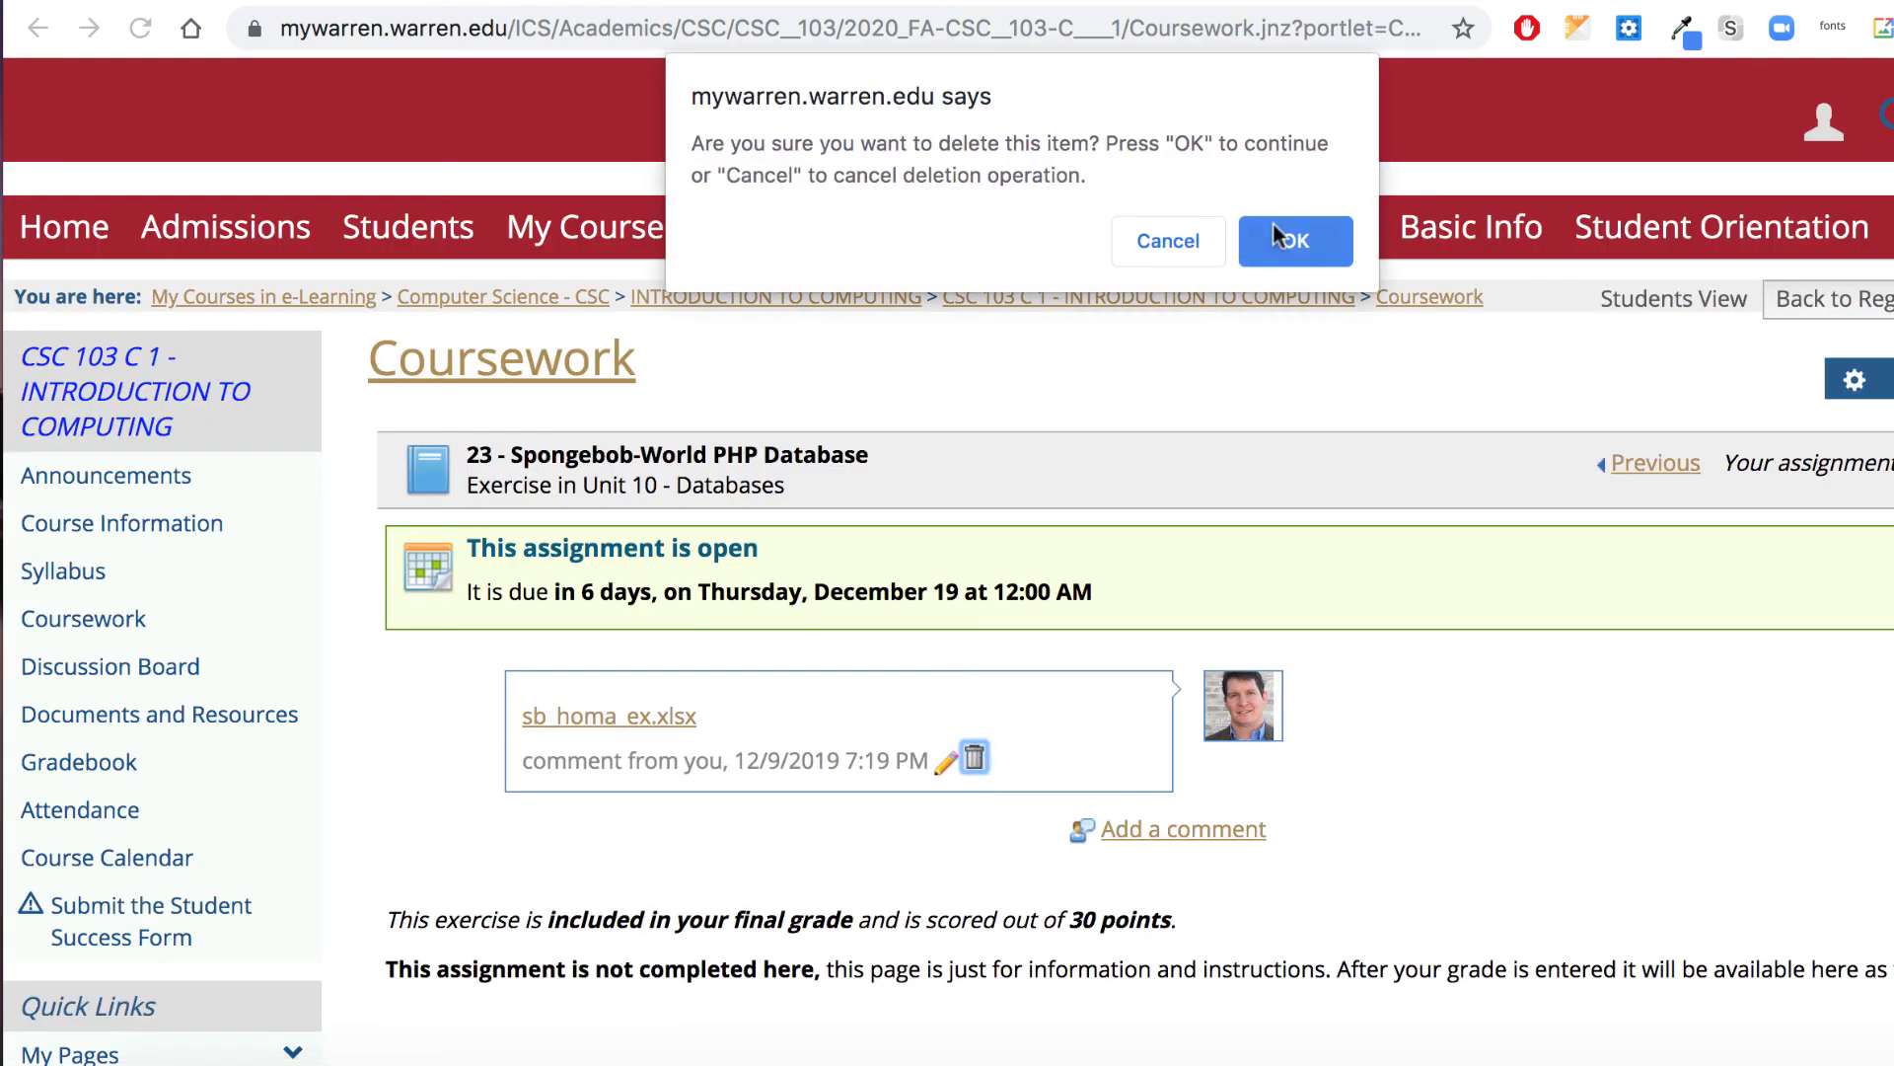
click(1304, 239)
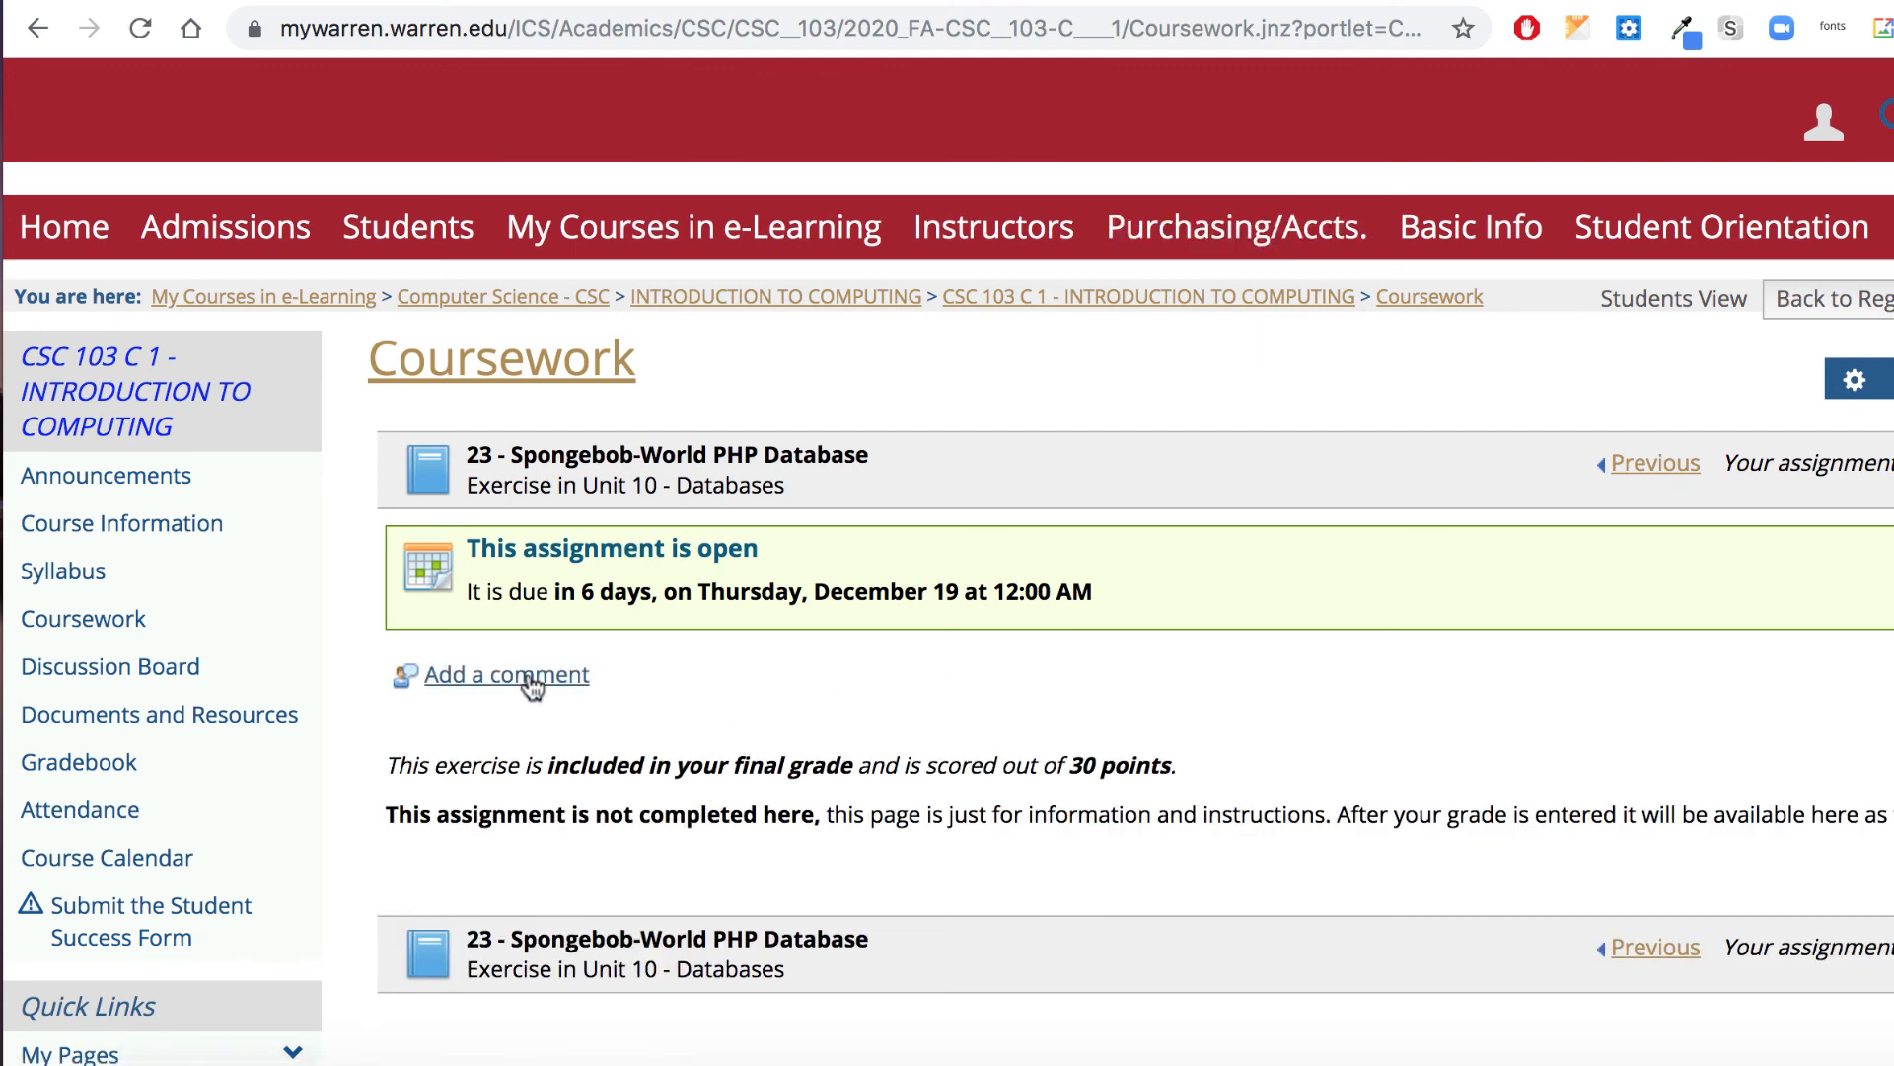
Add a comment to the assignment with characters.xlsx uploaded from the Downloads folder and inserted as a file link, and save it.
click(533, 681)
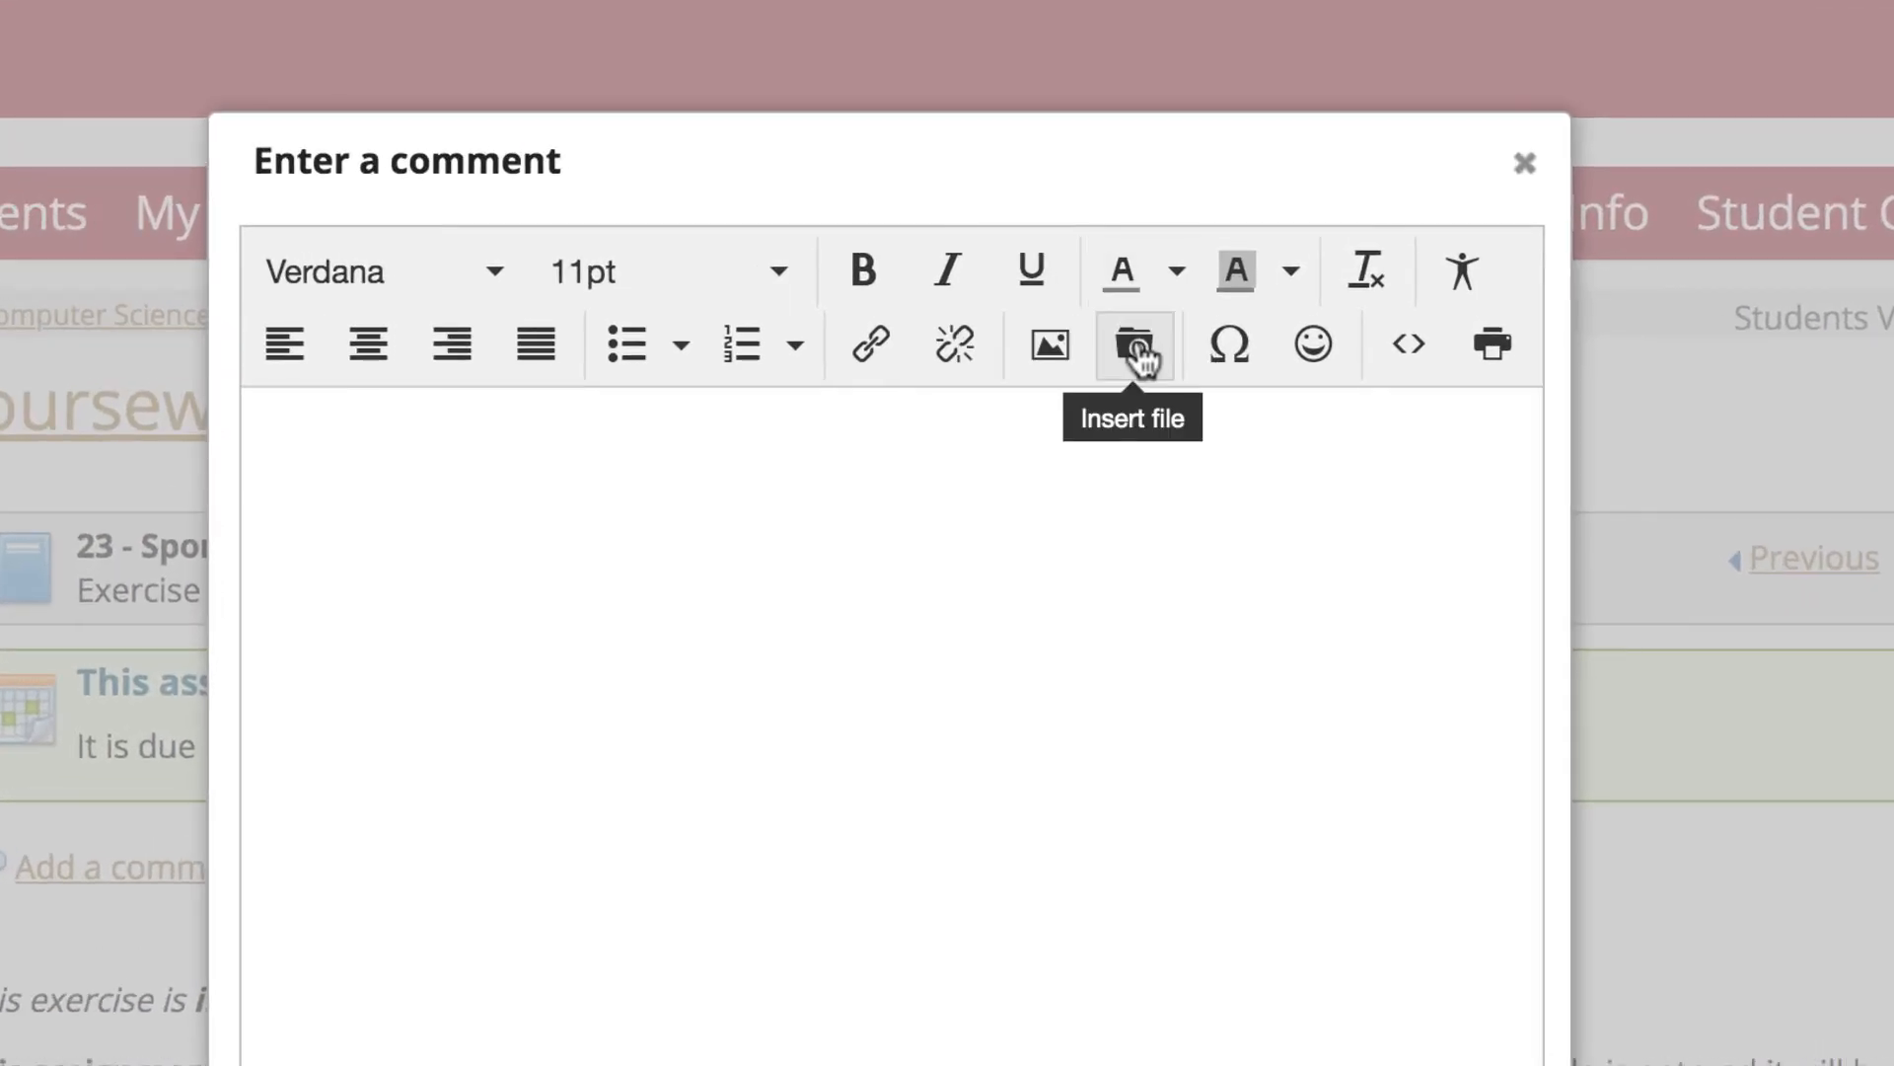
click(1137, 346)
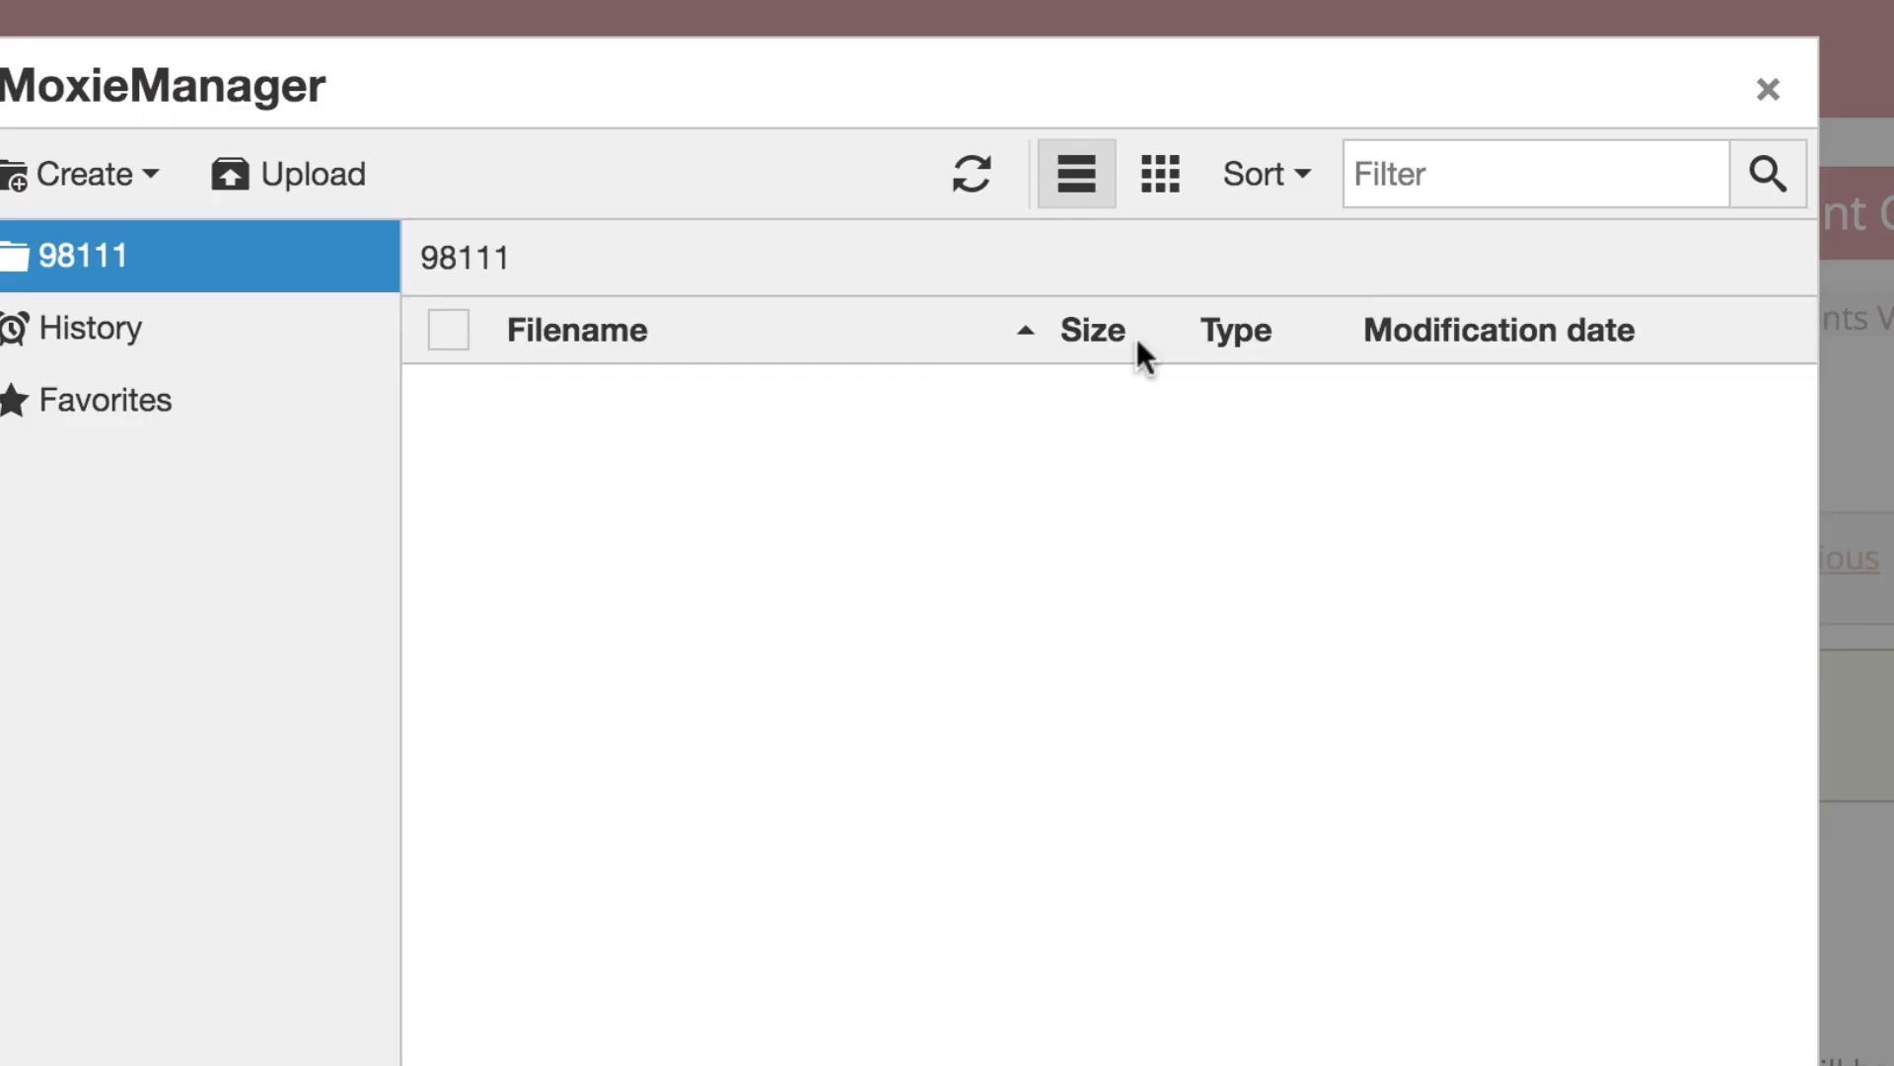
click(313, 183)
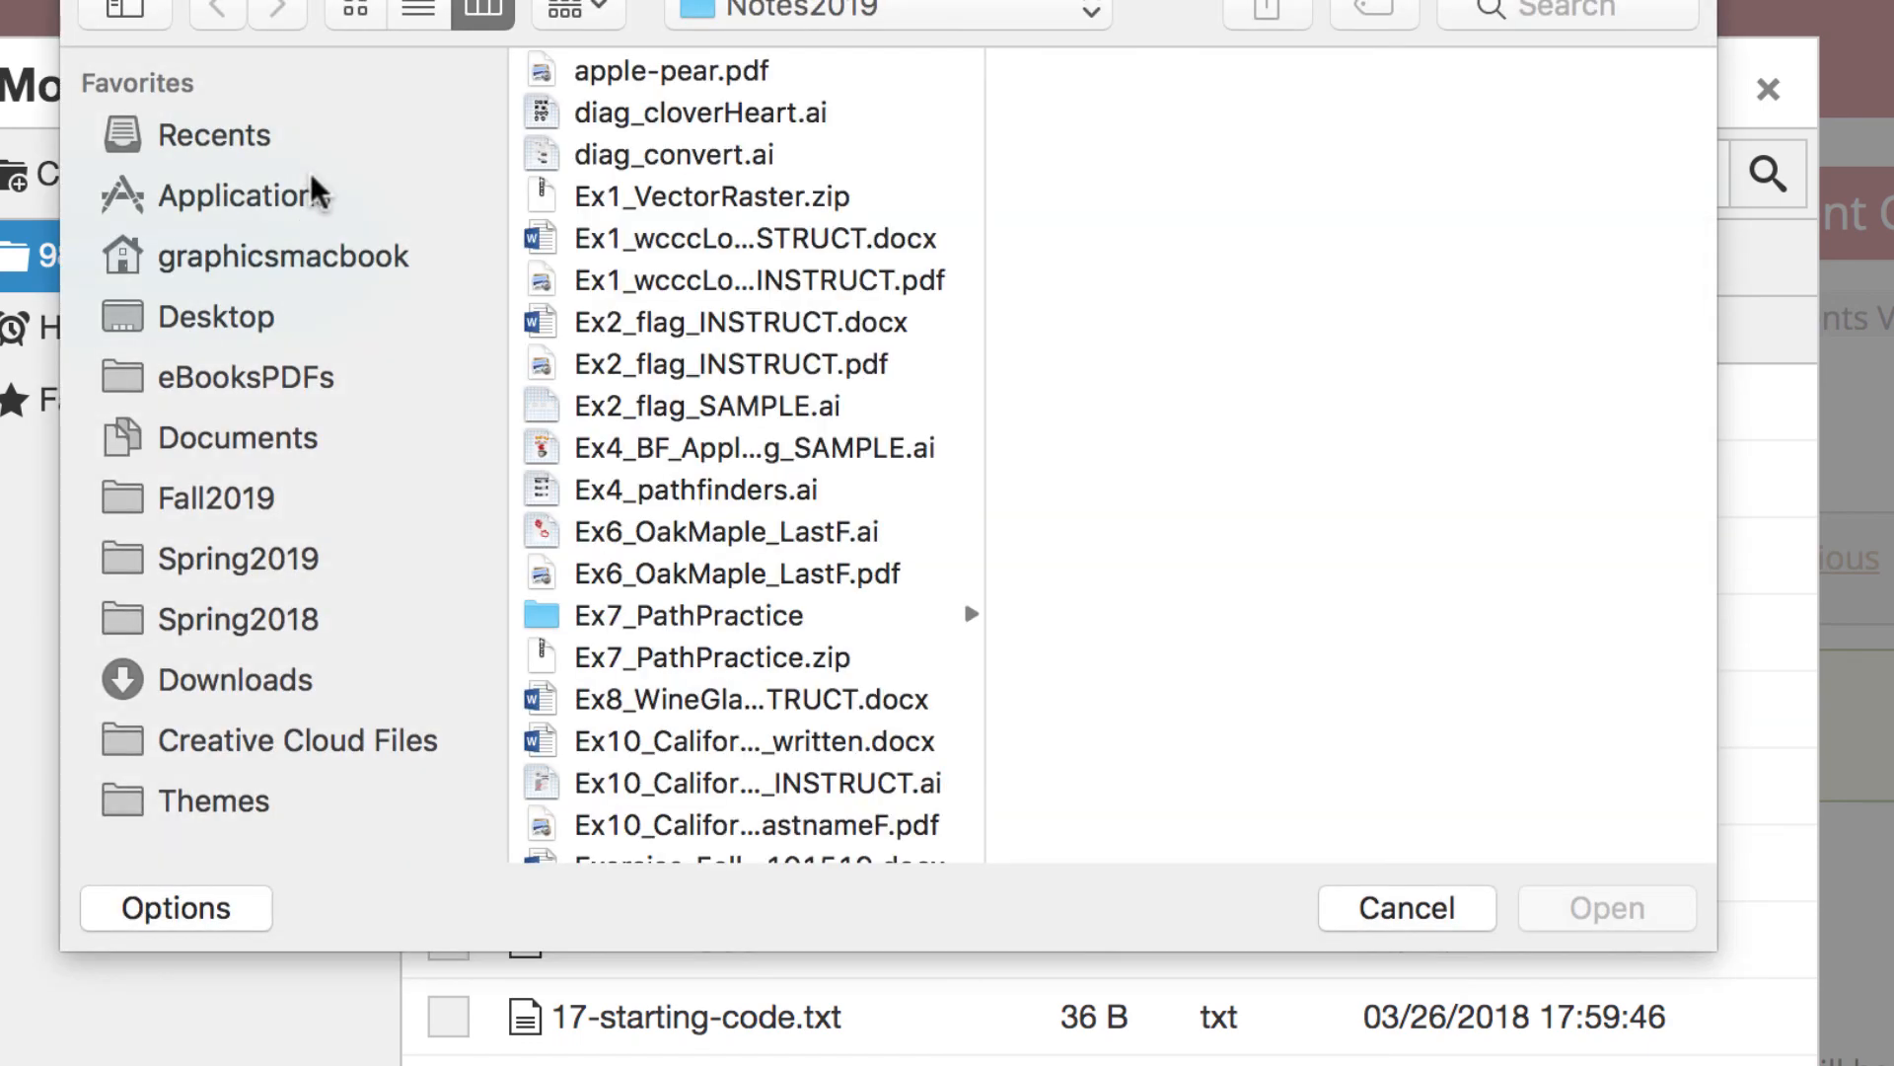
click(263, 683)
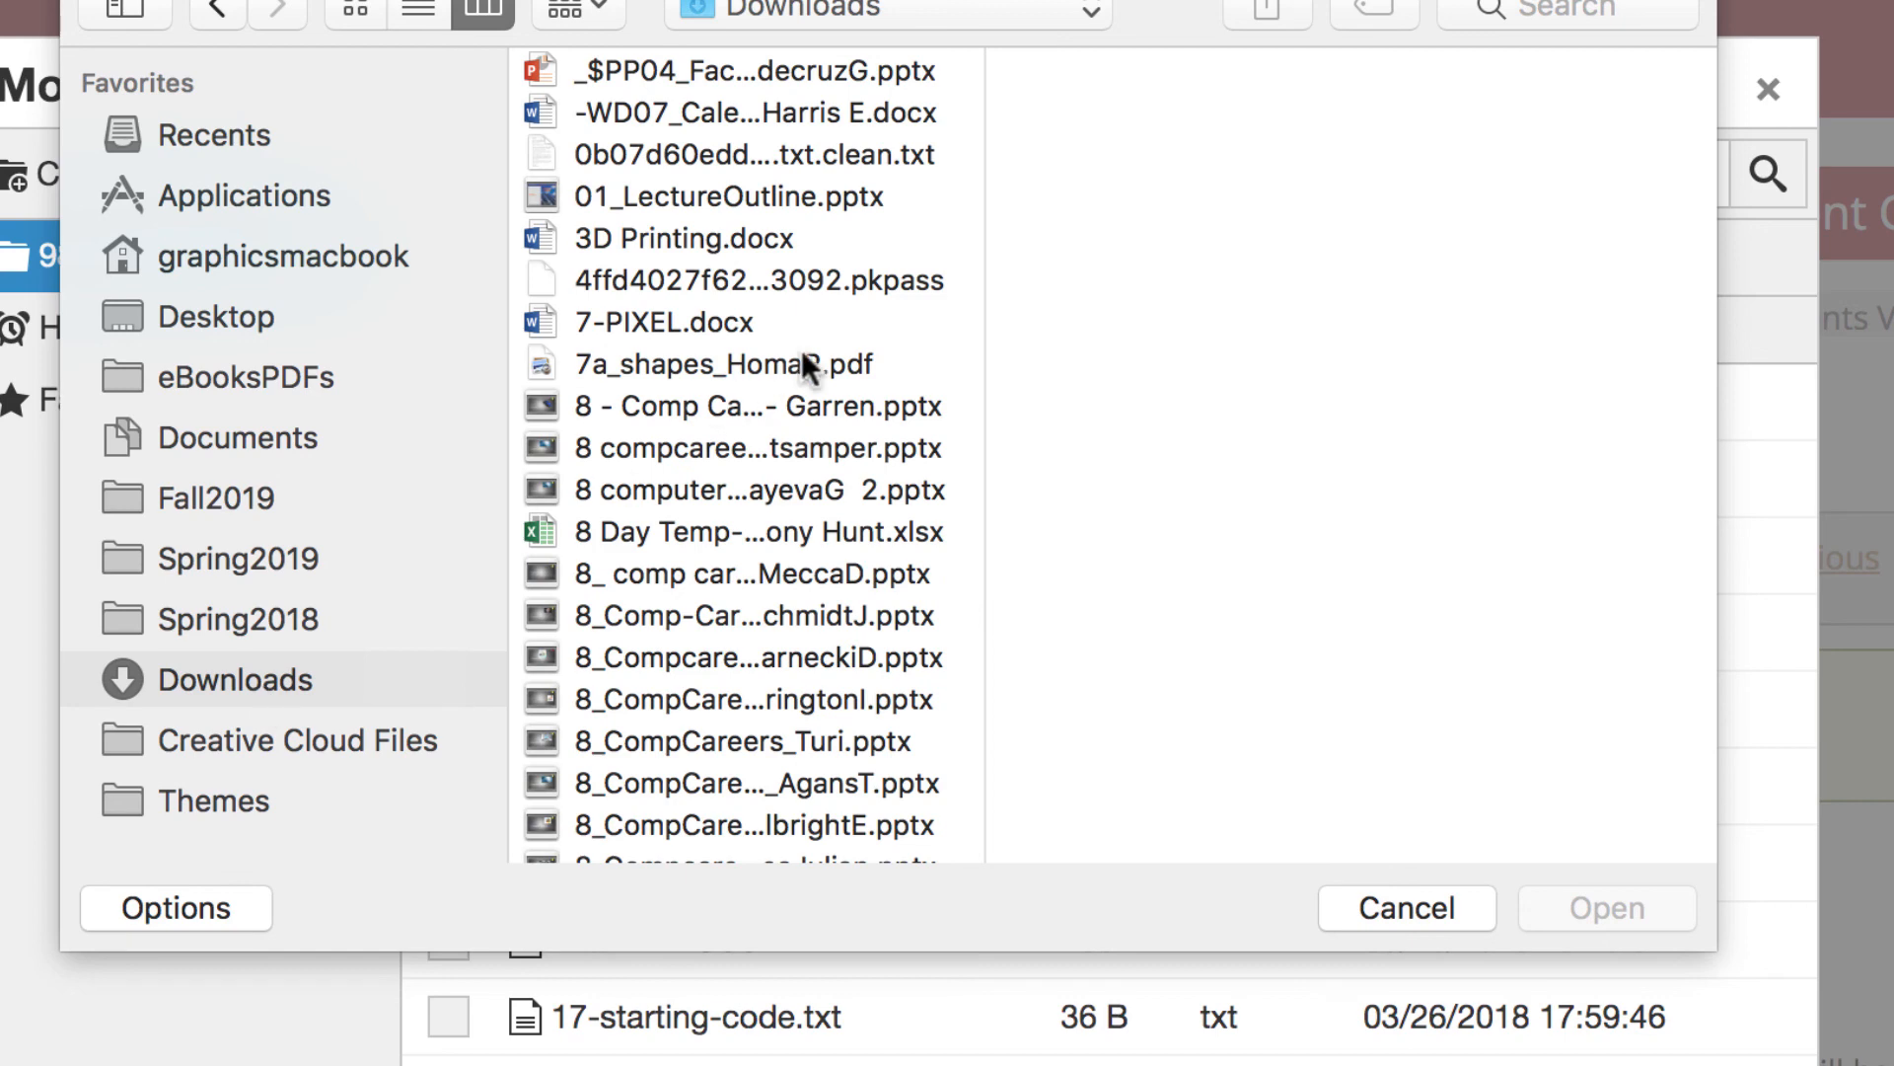
scroll(864, 354, down, 20)
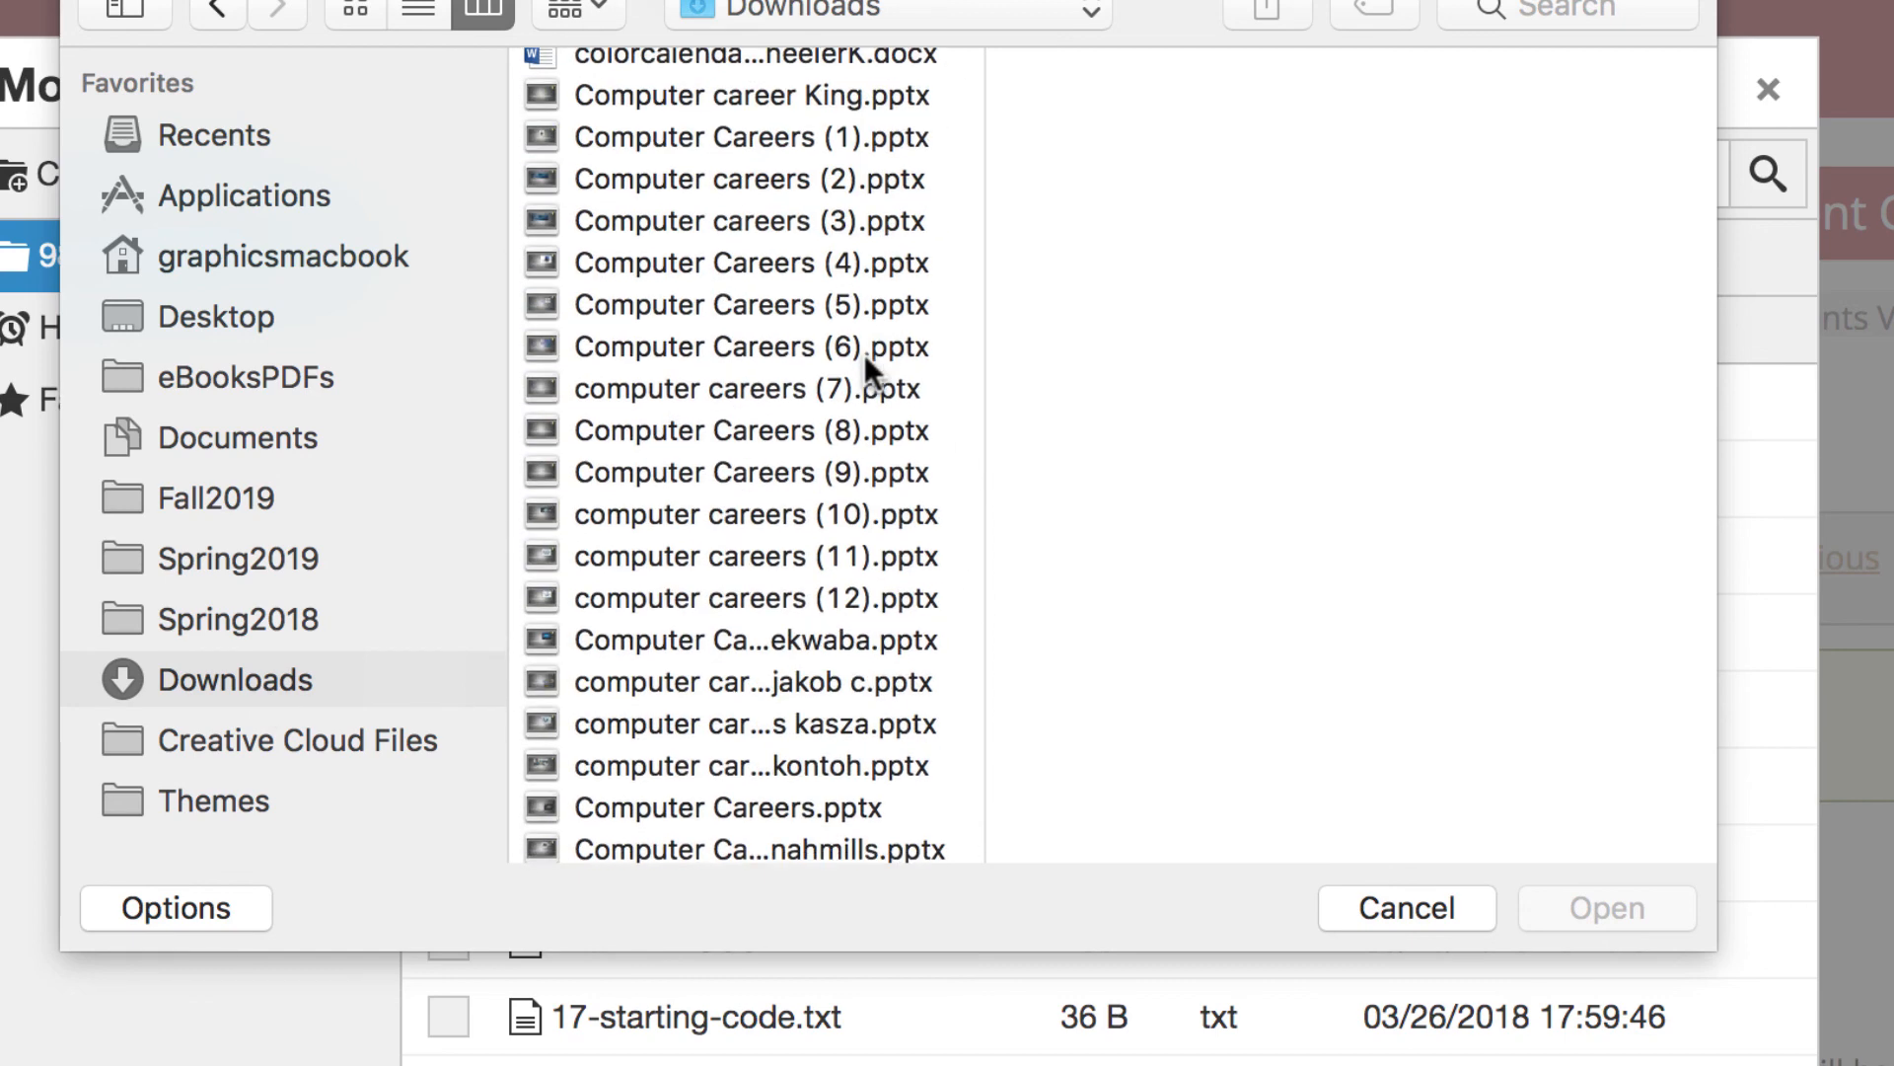
scroll(869, 367, up, 10)
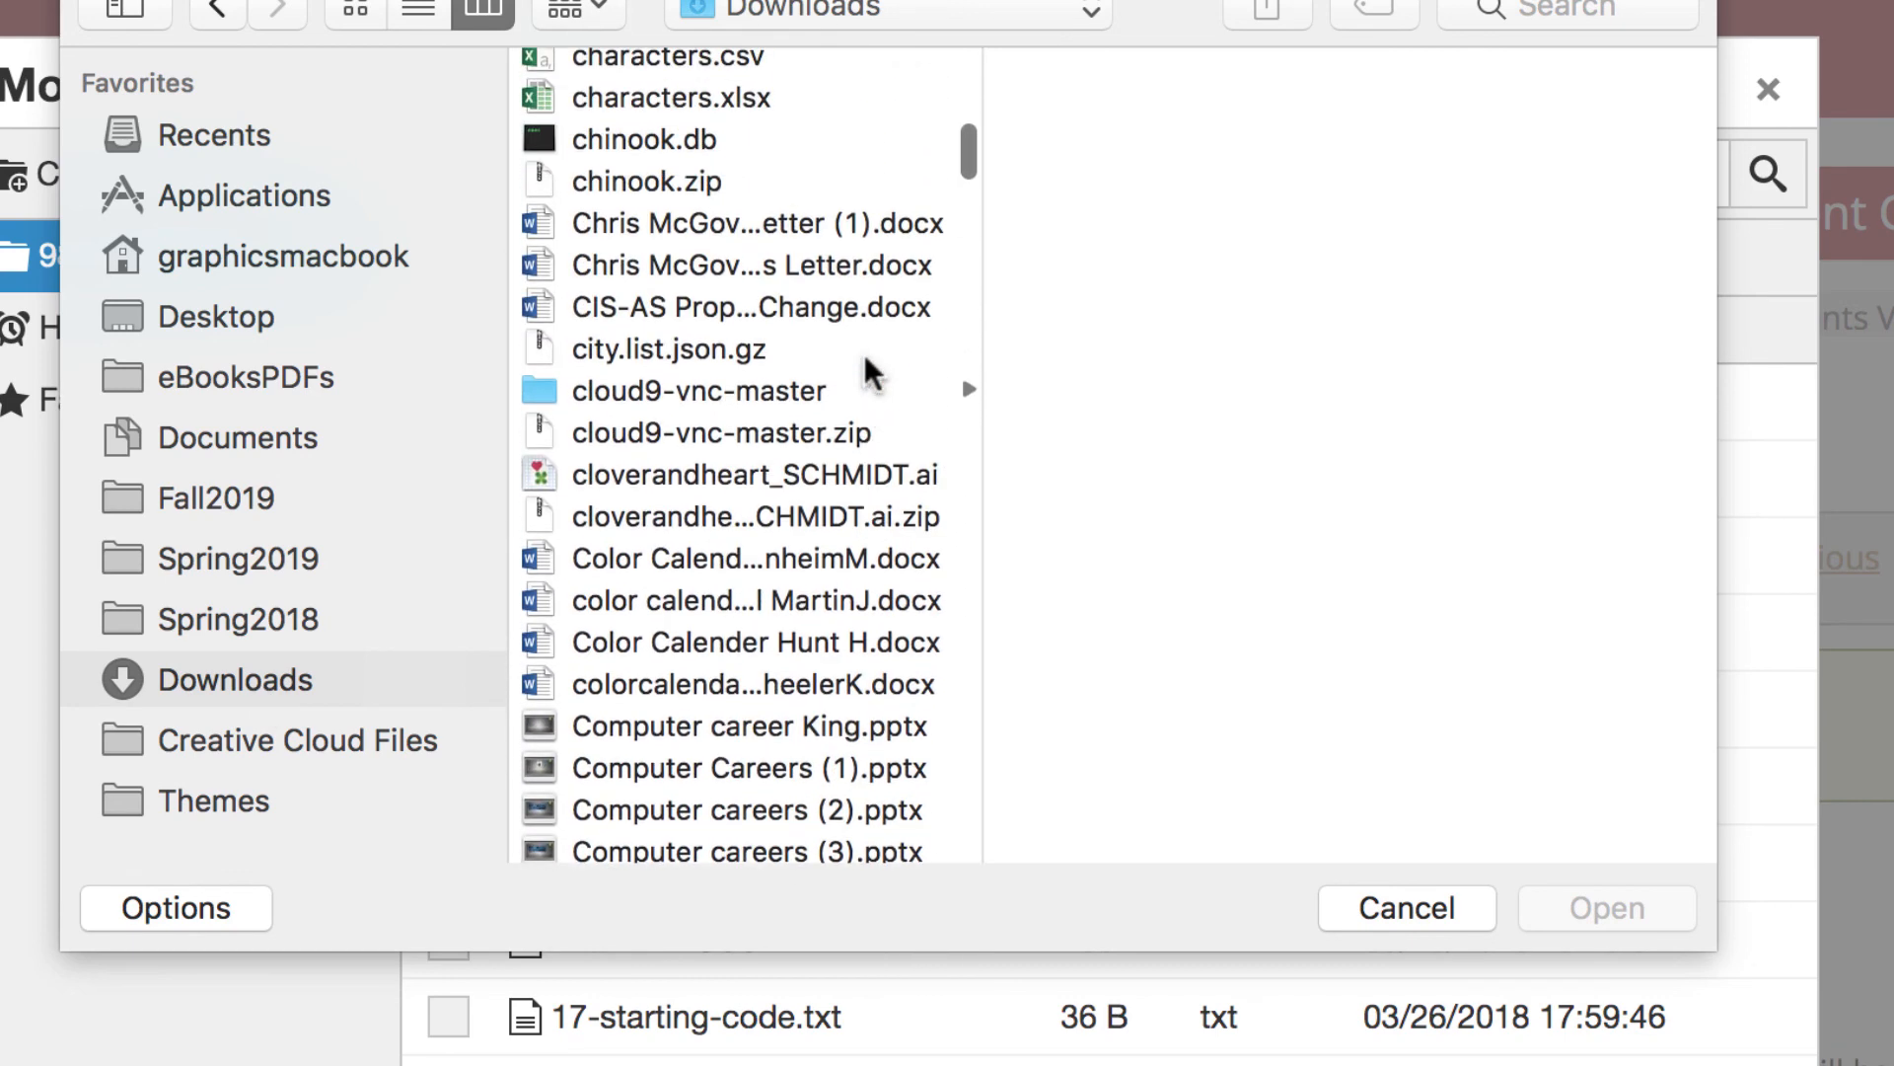
scroll(864, 354, up, 3)
click(755, 281)
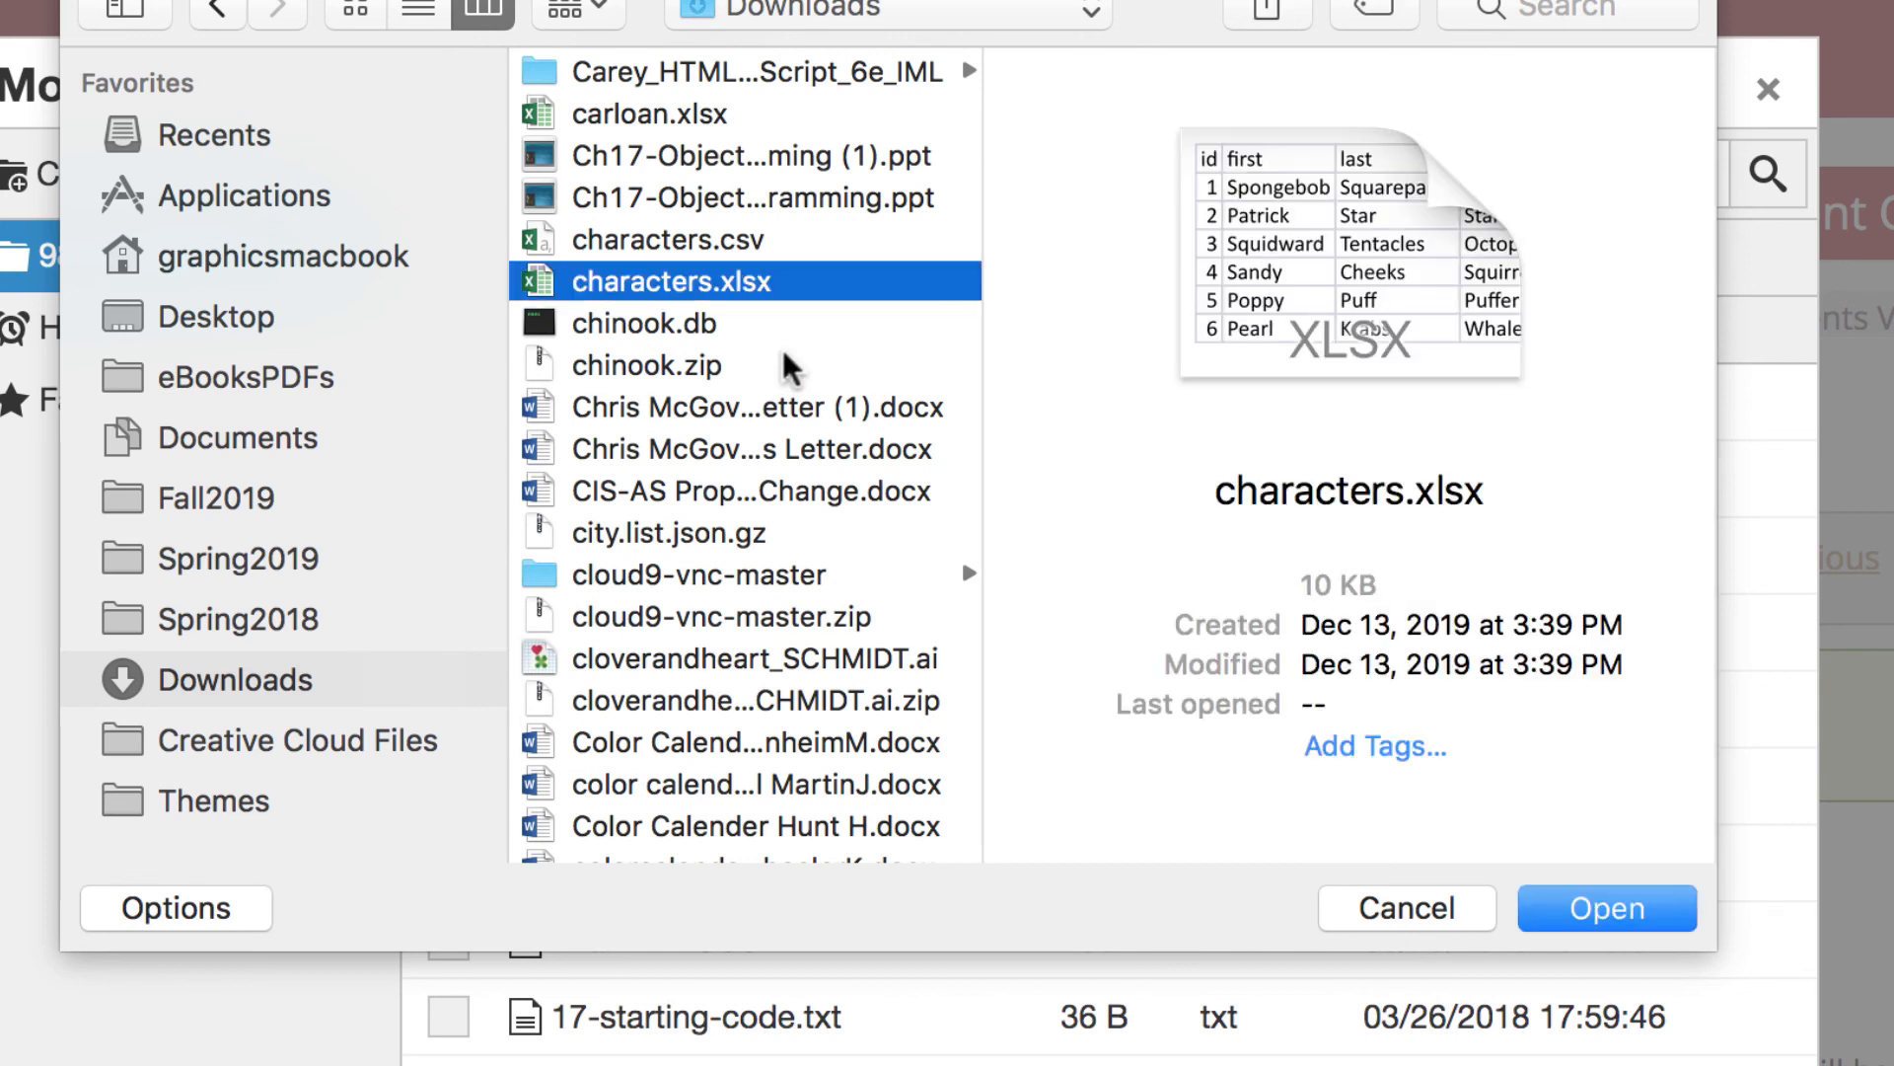
click(1618, 908)
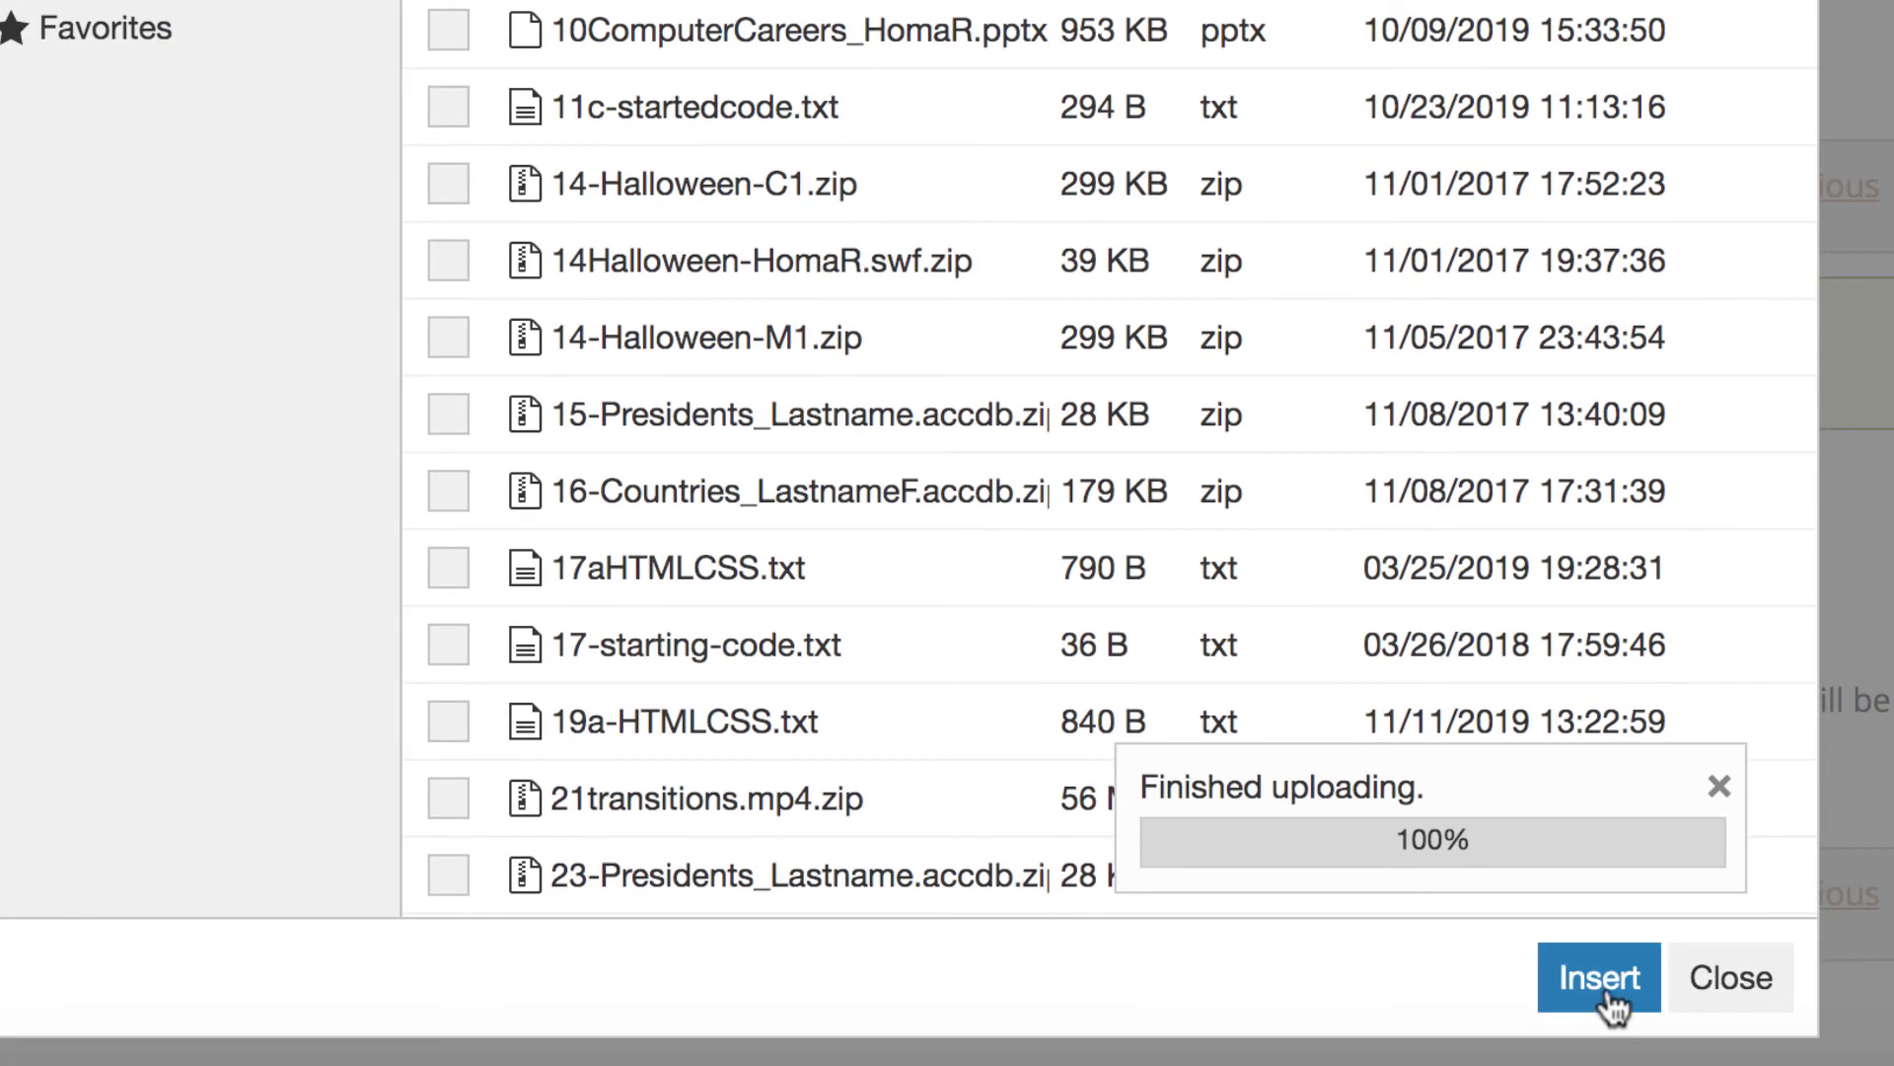
click(1603, 1006)
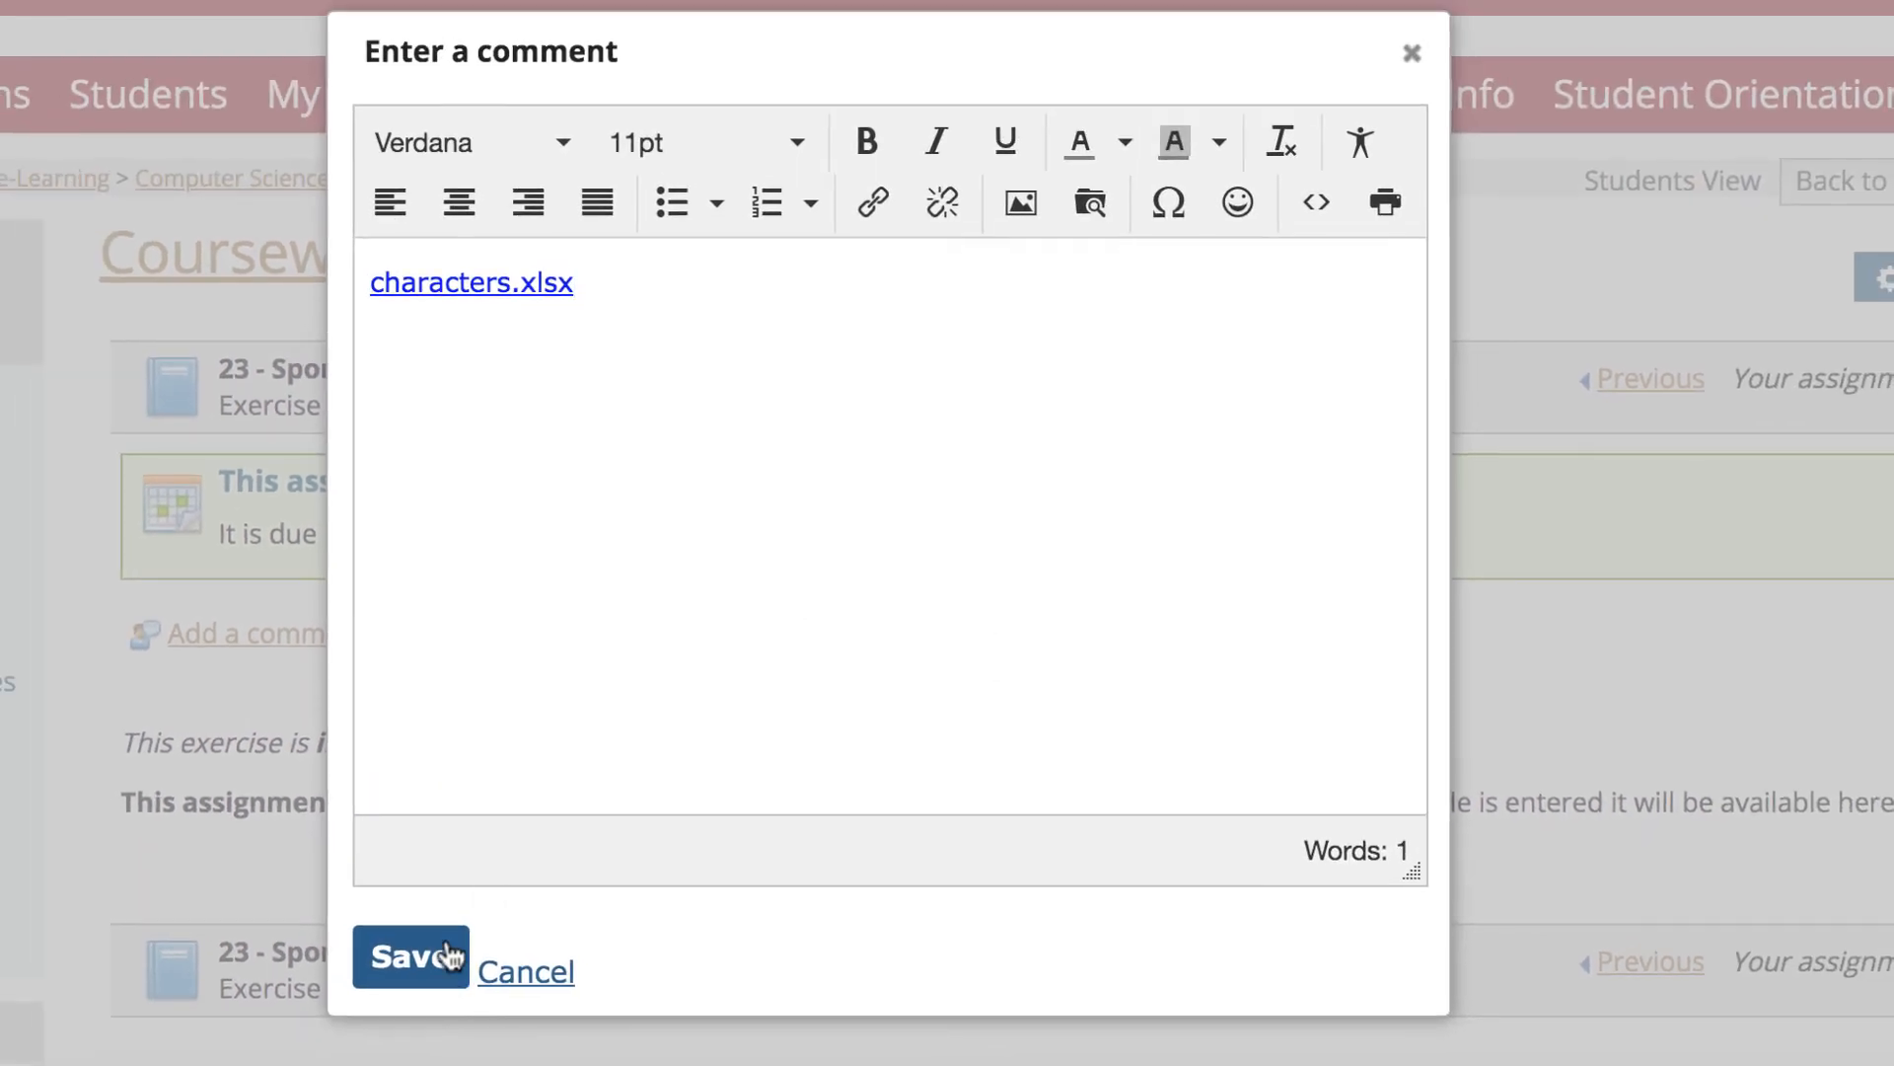
click(323, 888)
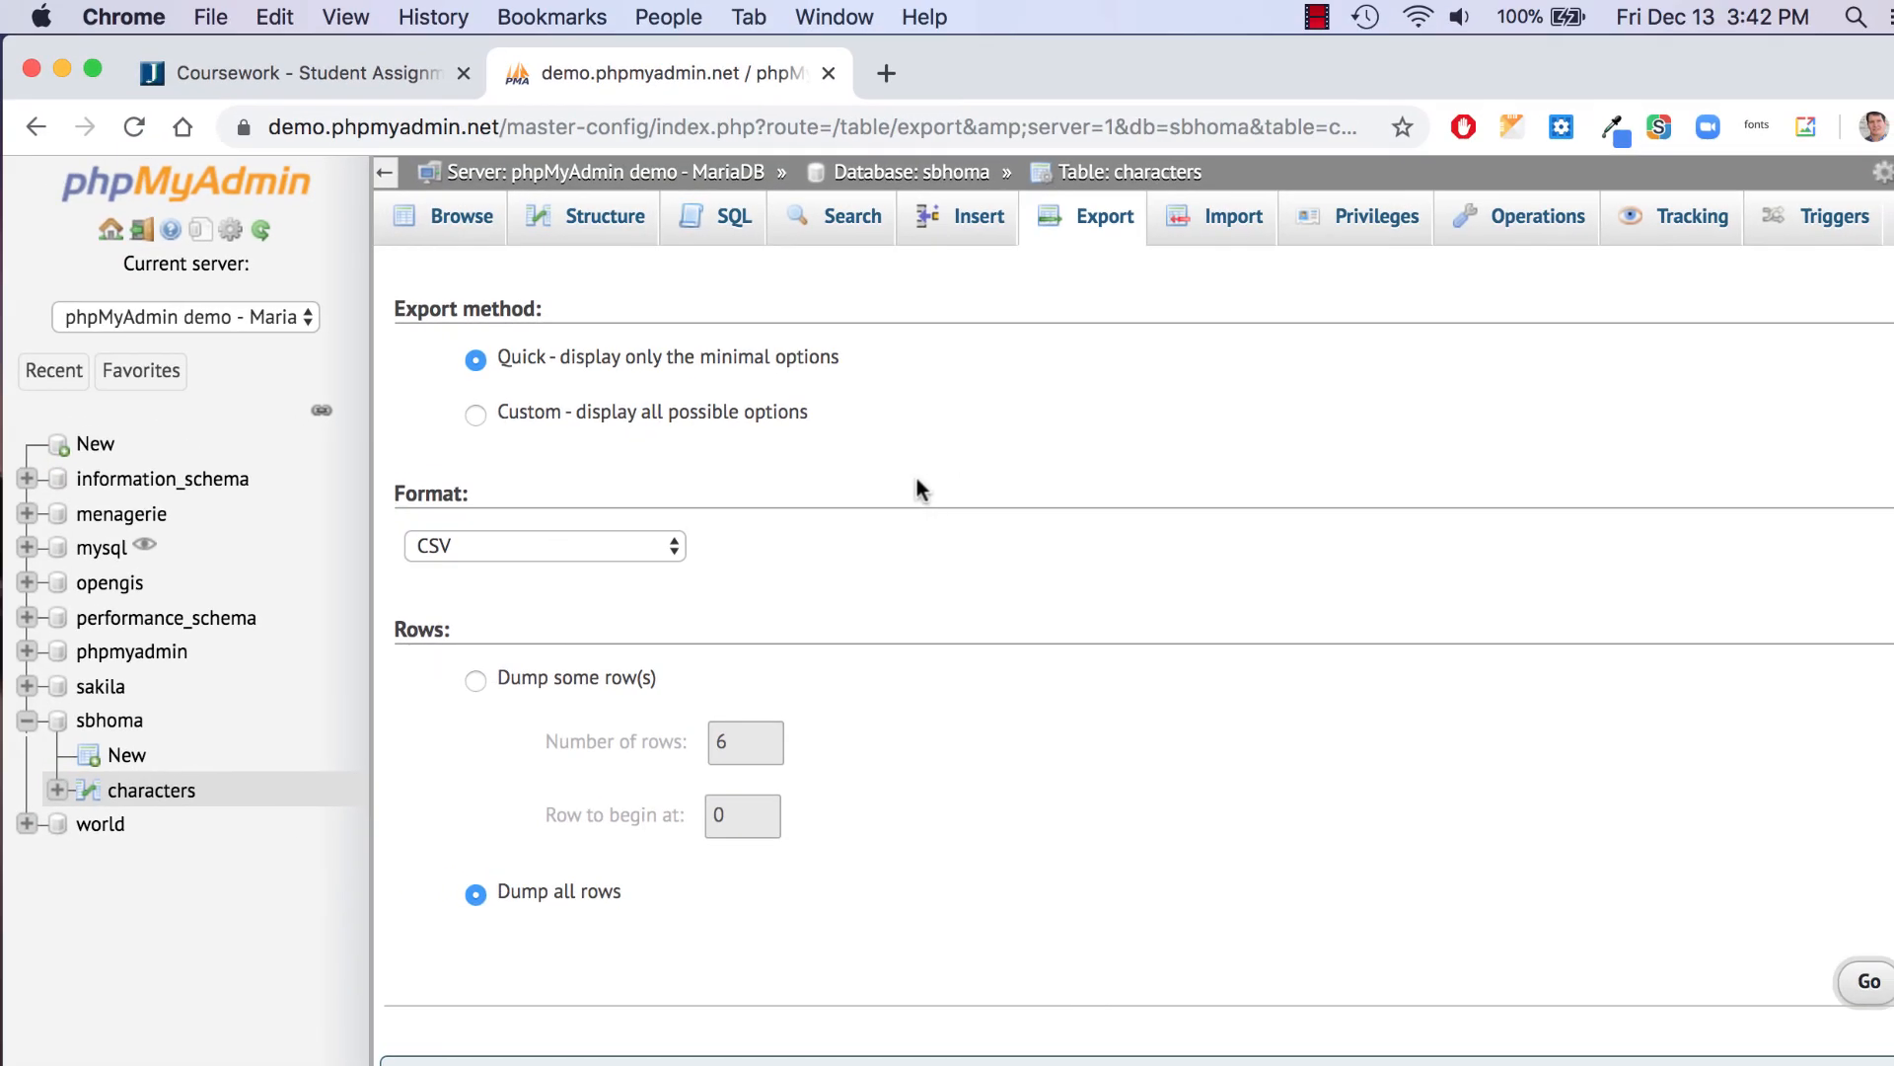
Switch to phpMyAdmin and browse the characters table and the Country table of the world database.
click(459, 216)
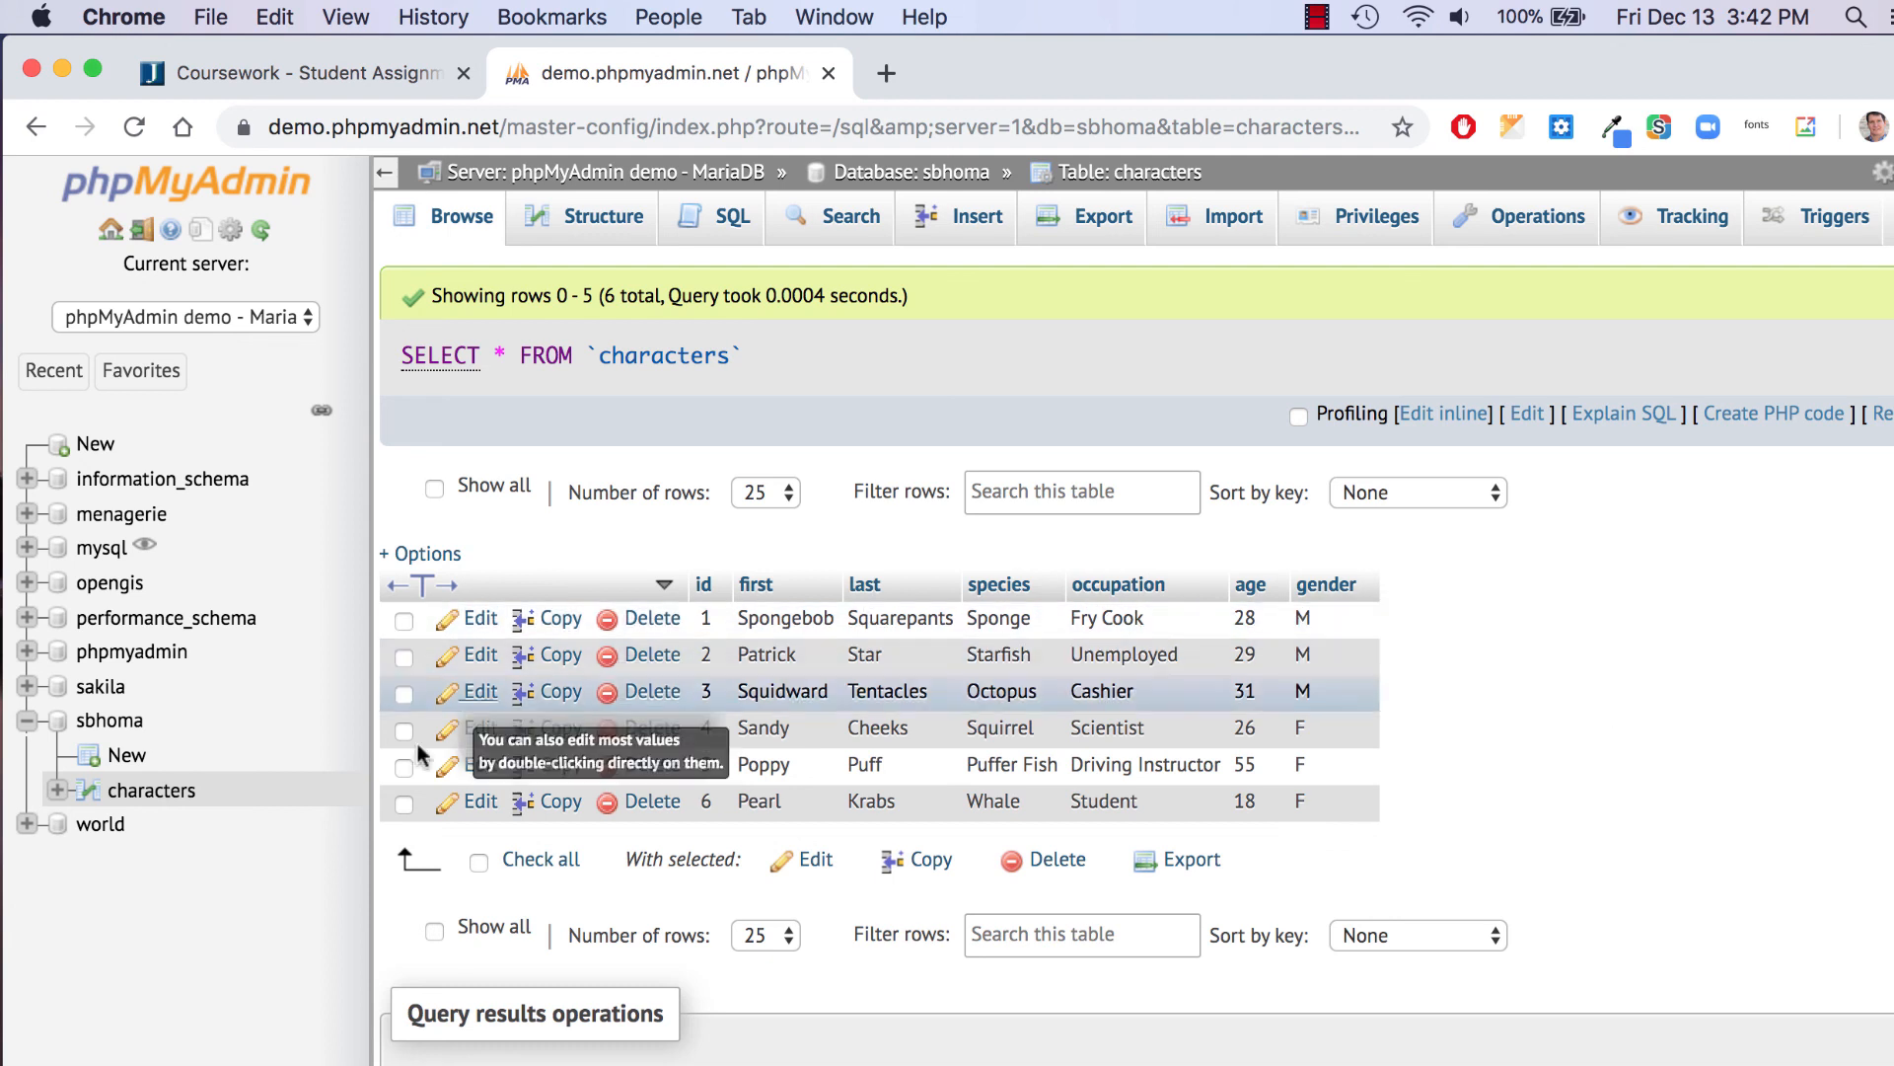
click(111, 829)
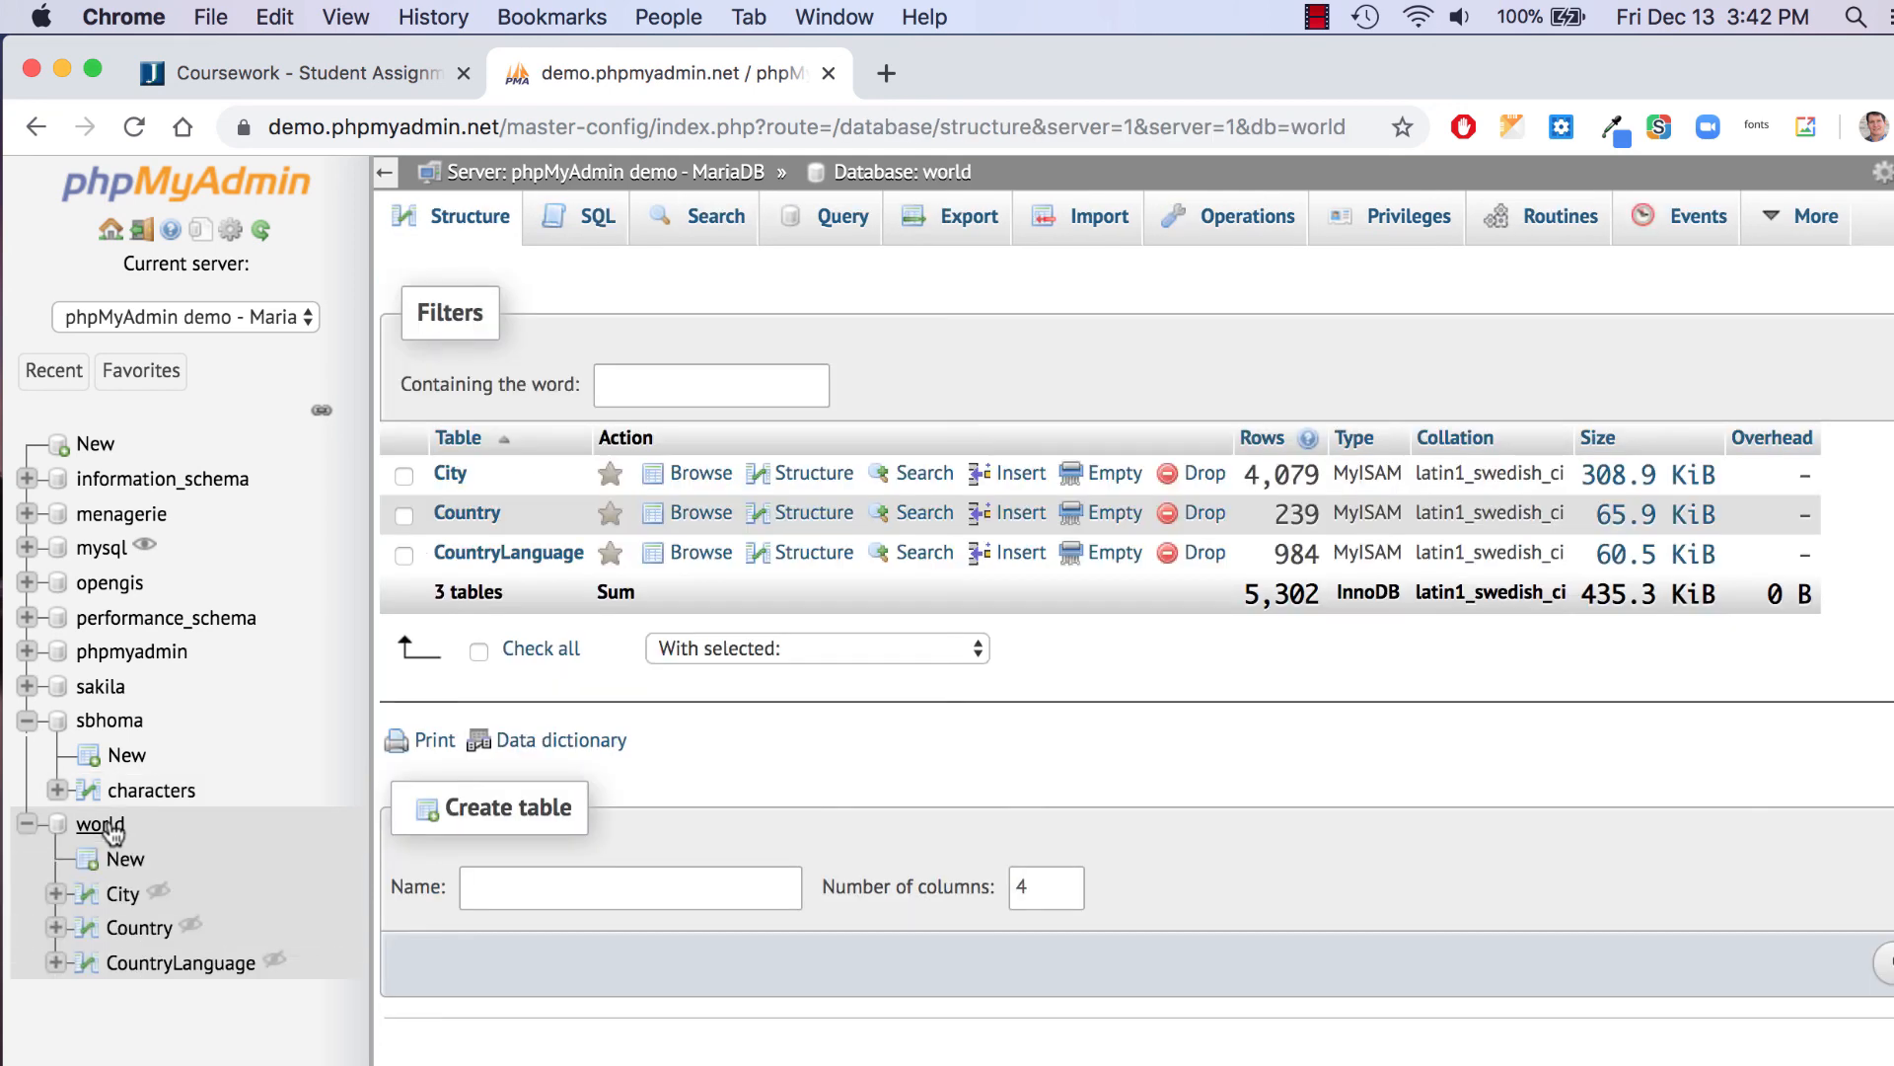
click(483, 512)
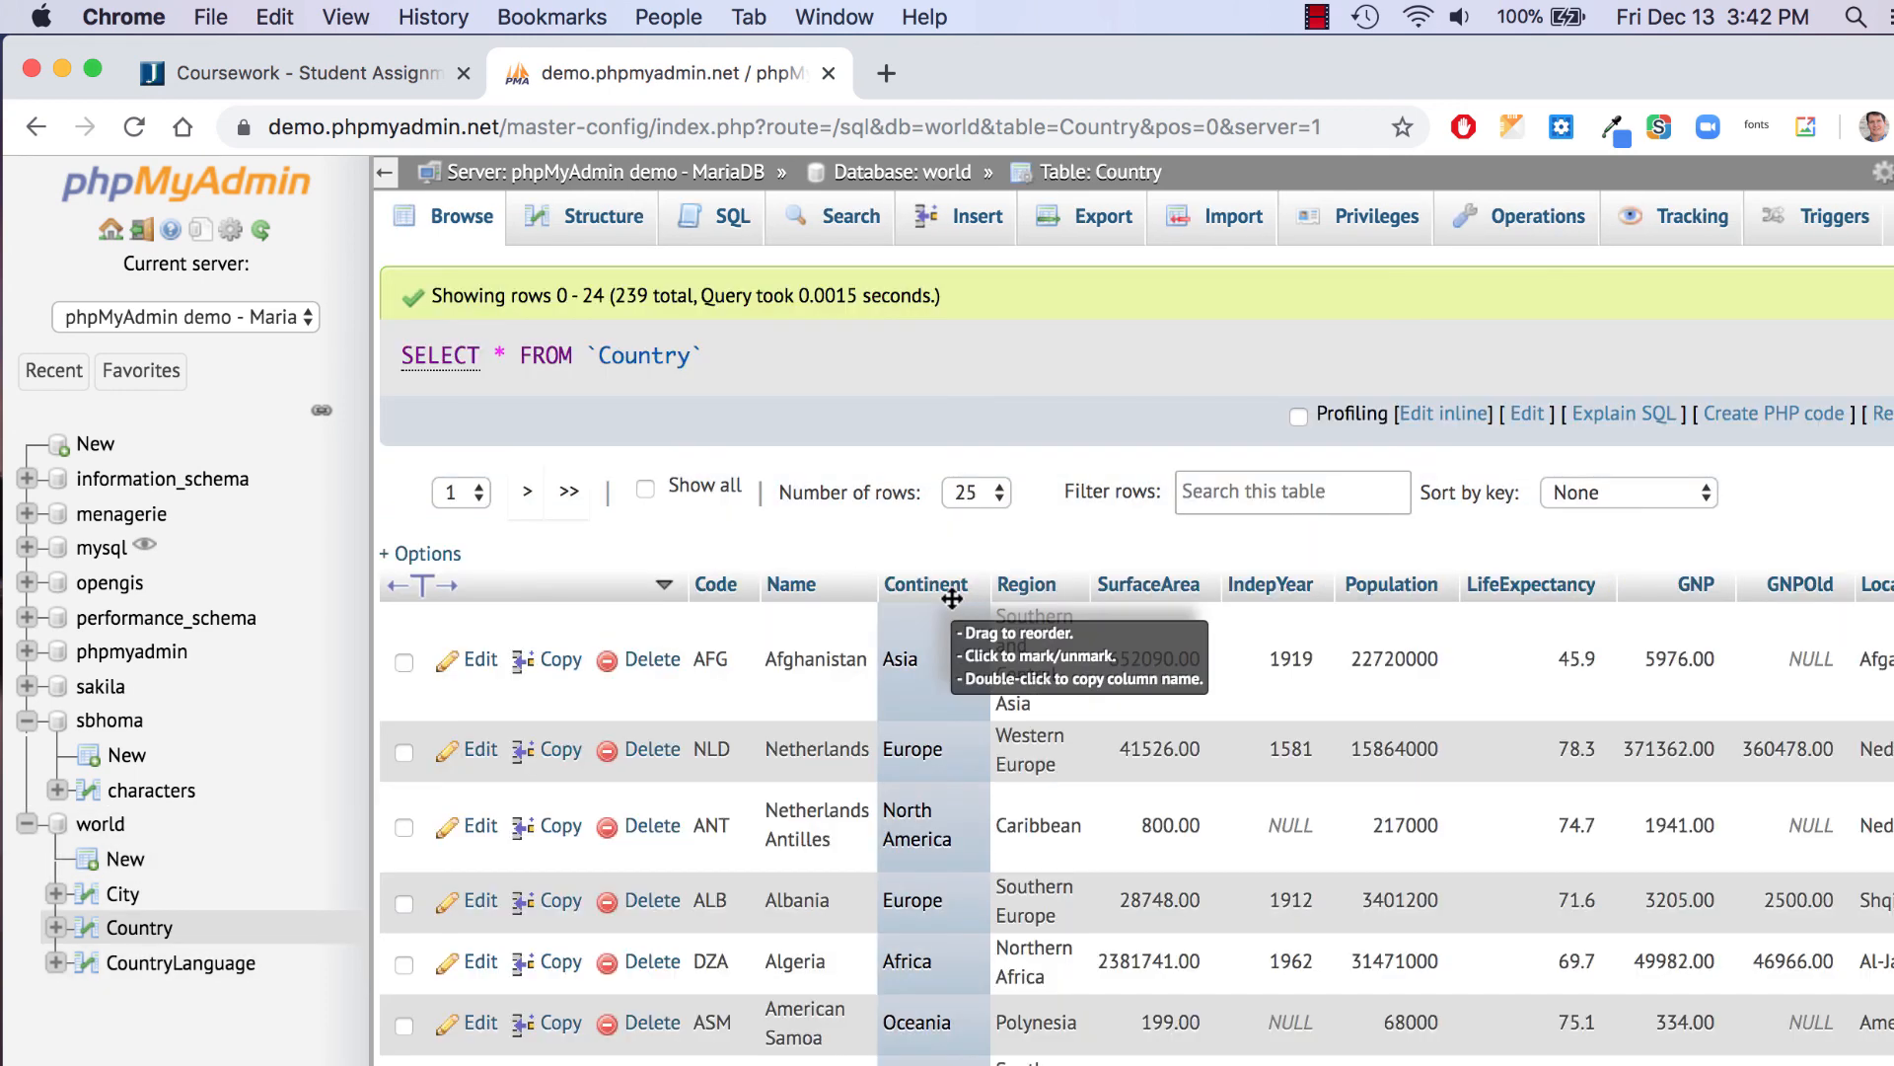